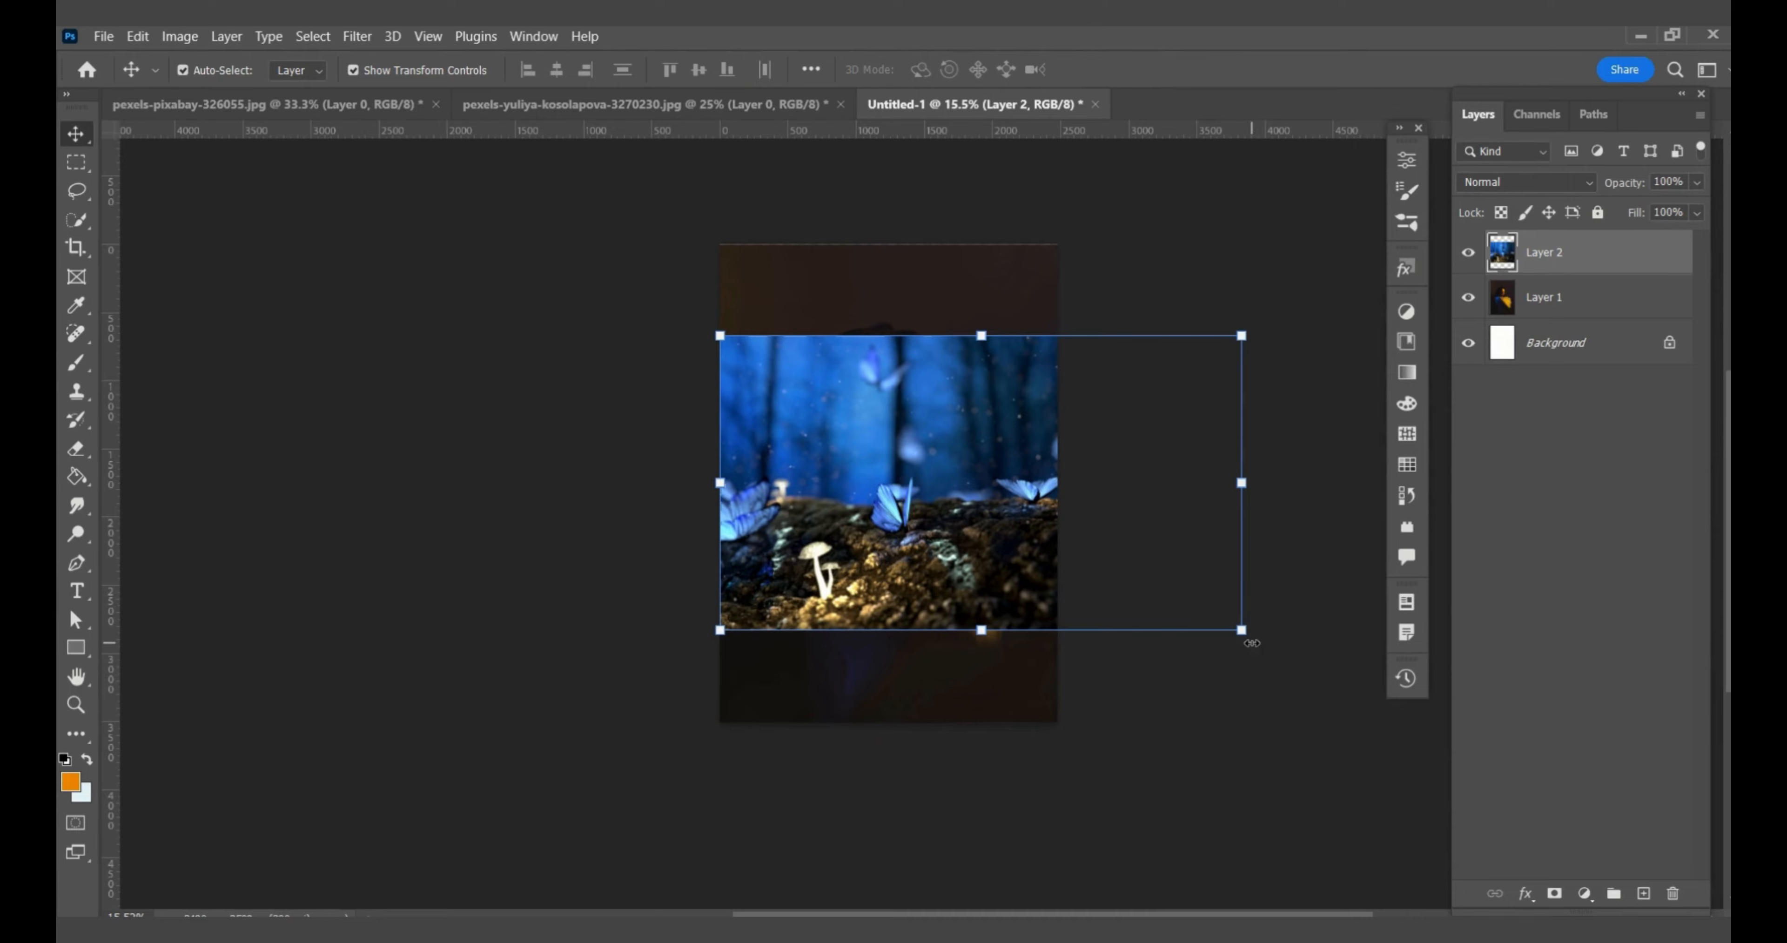
- Rotate the butterfly image 90° clockwise, flip it horizontally and align it with the canvas's left edge
drag(1252, 643, 798, 749)
right_click(912, 575)
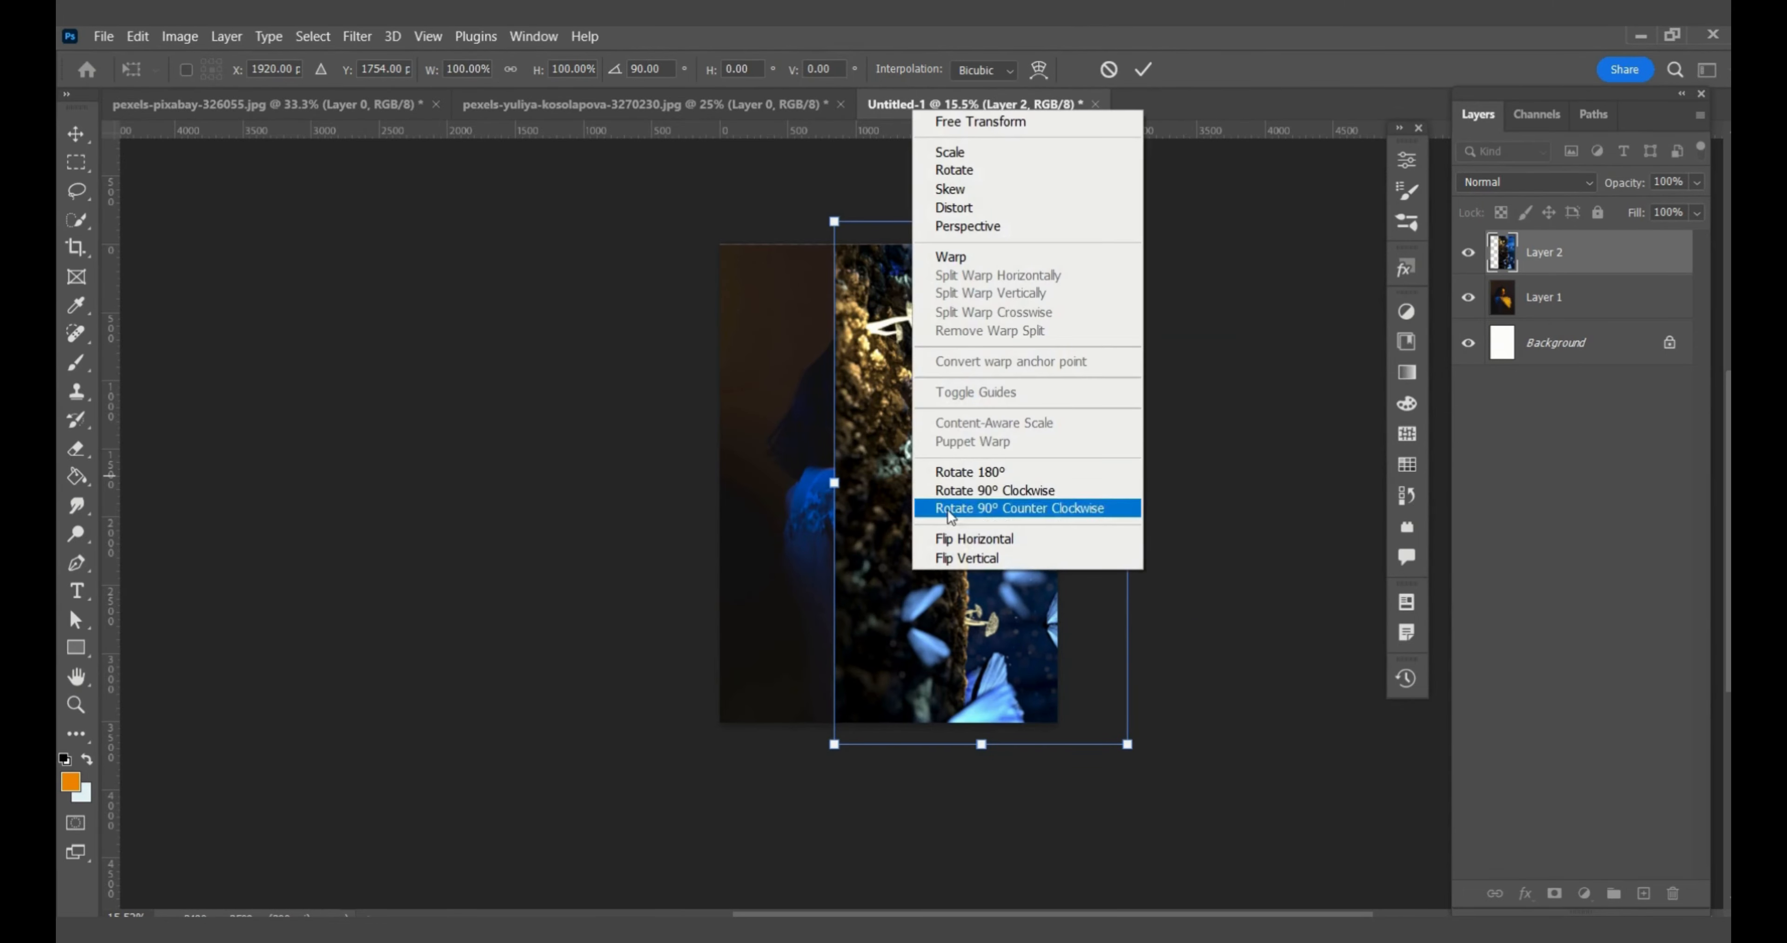
click(961, 540)
drag(990, 596, 881, 575)
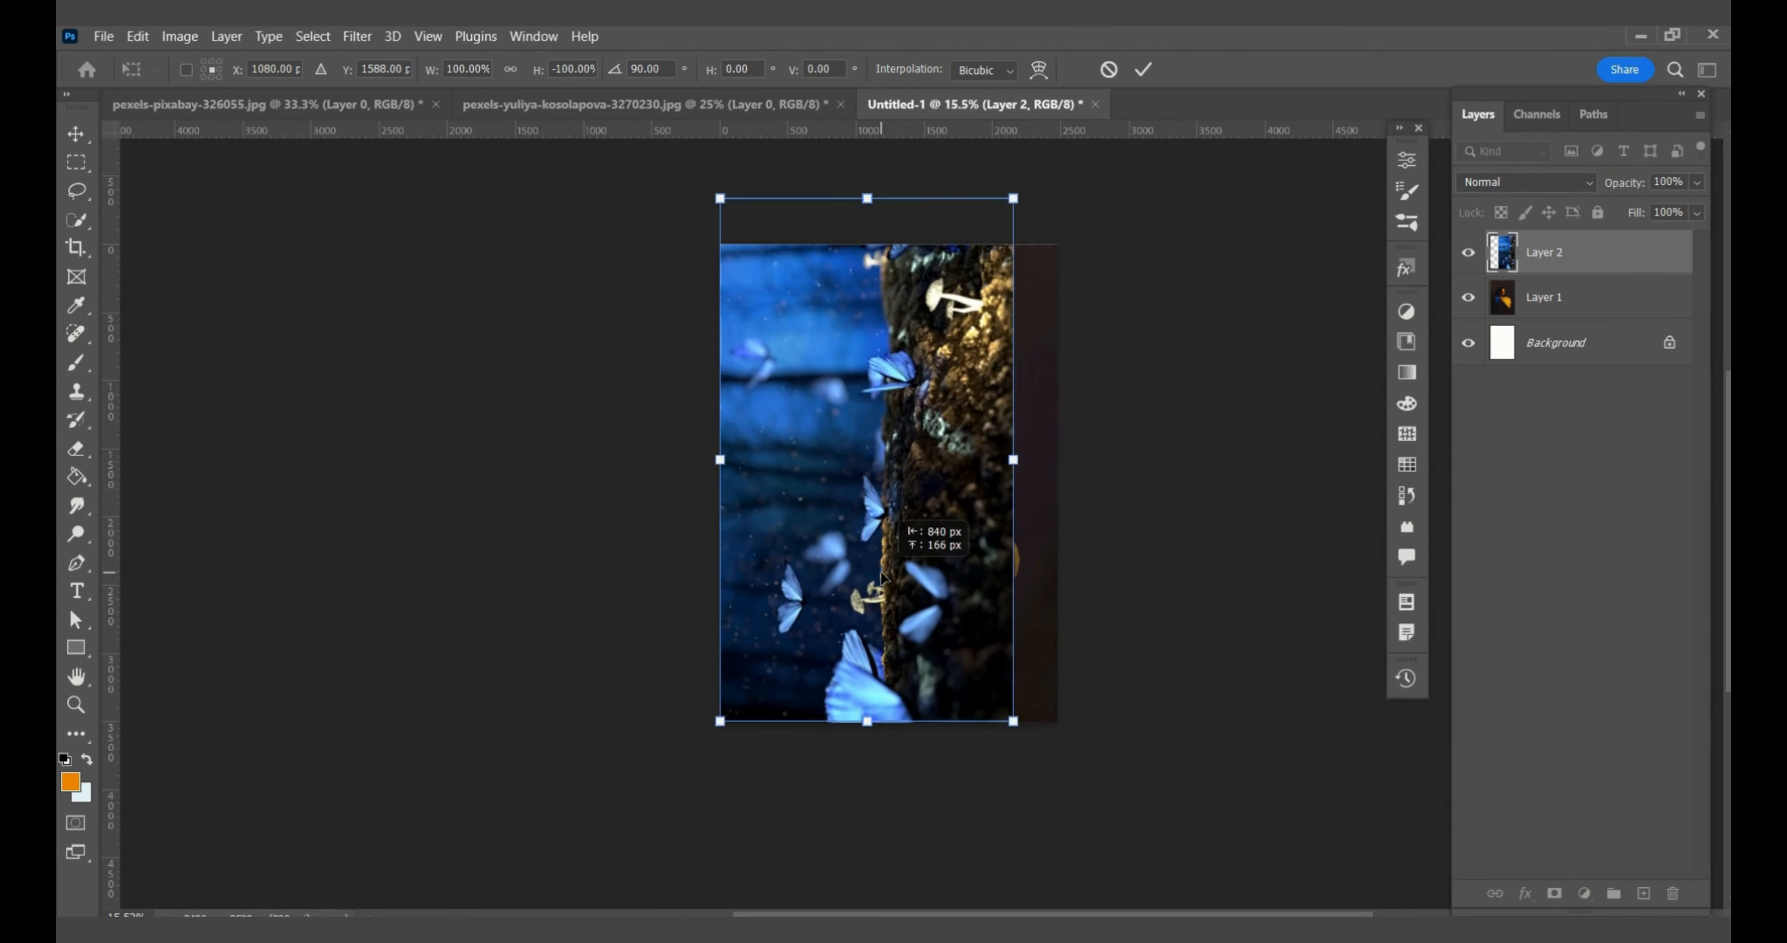
- Scale the butterfly image down to about 63% over the portrait's lower left, apply the transform and decline Sticky Keys
drag(1013, 200, 903, 312)
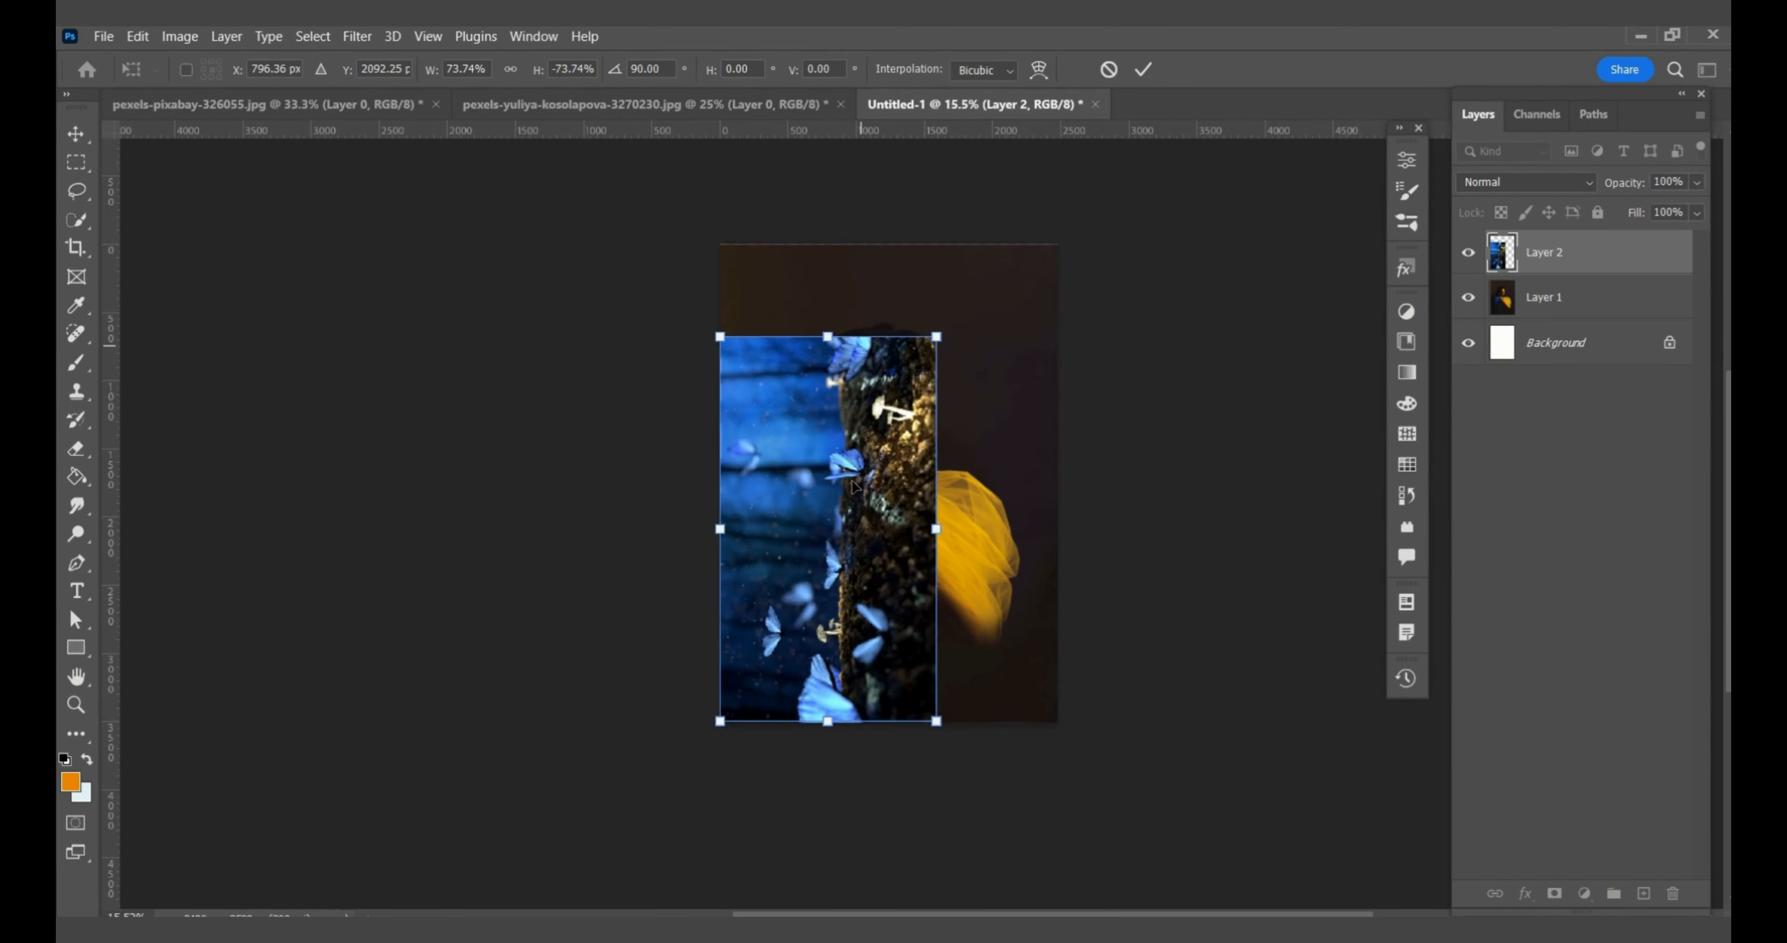
drag(875, 565, 825, 571)
drag(670, 339, 702, 391)
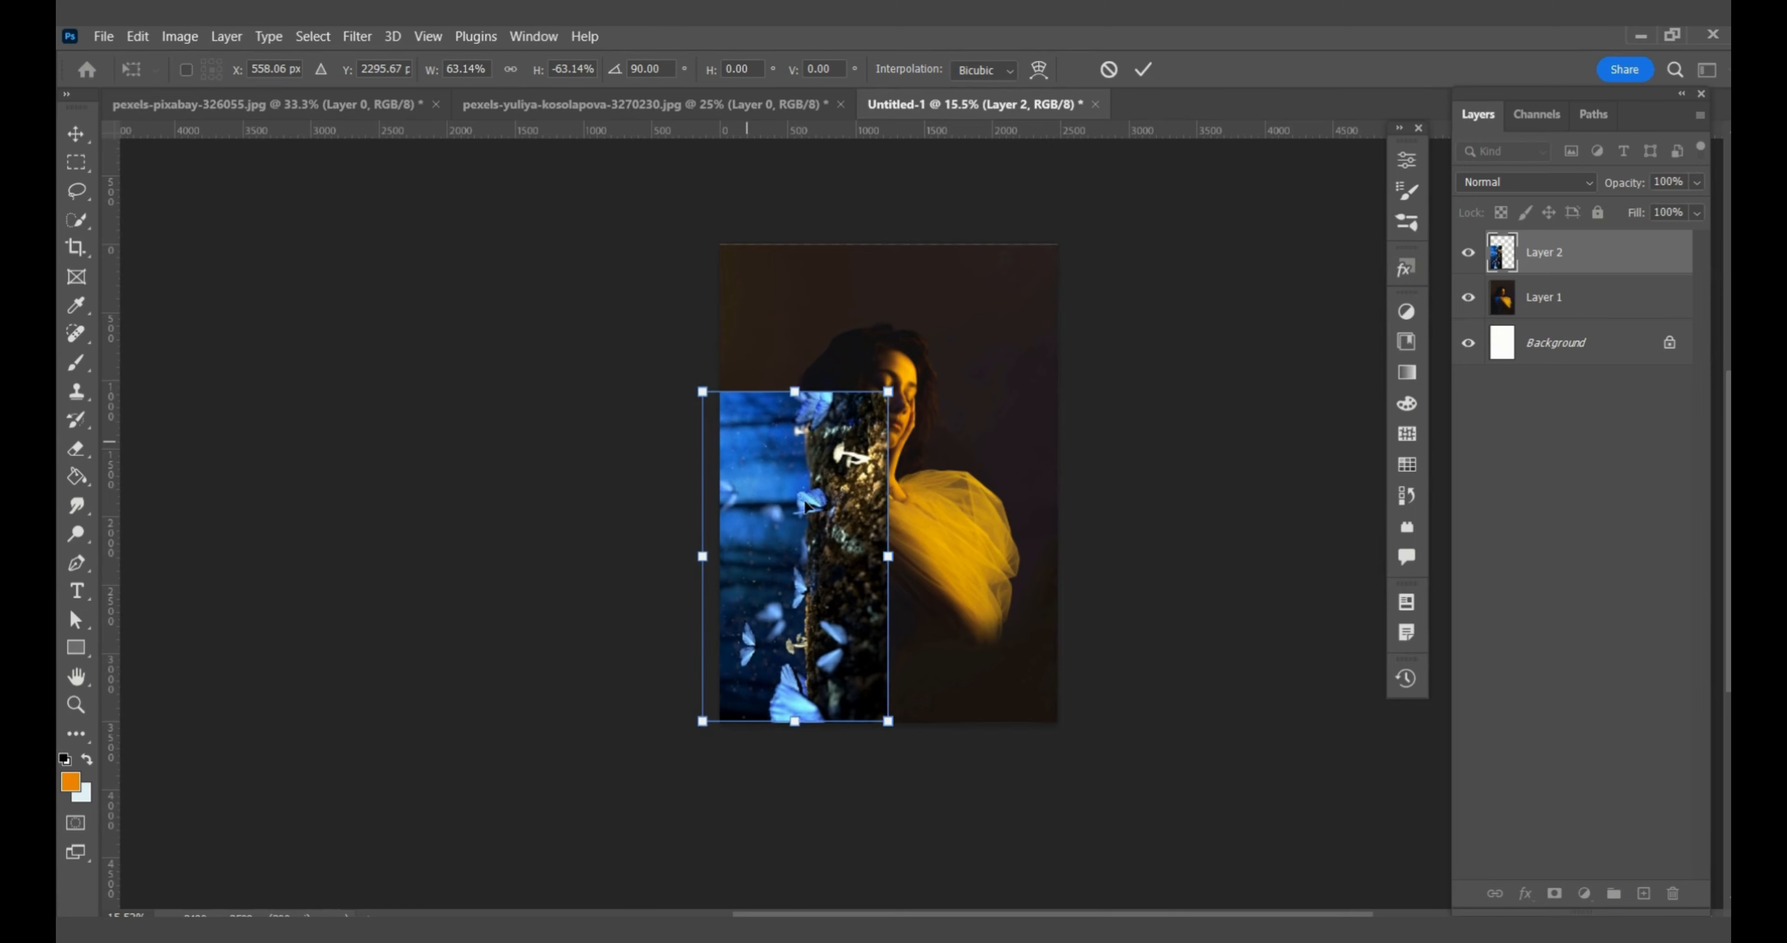
key(shift)
key(shift)
key(shift)
key(shift)
key(shift)
key(Return)
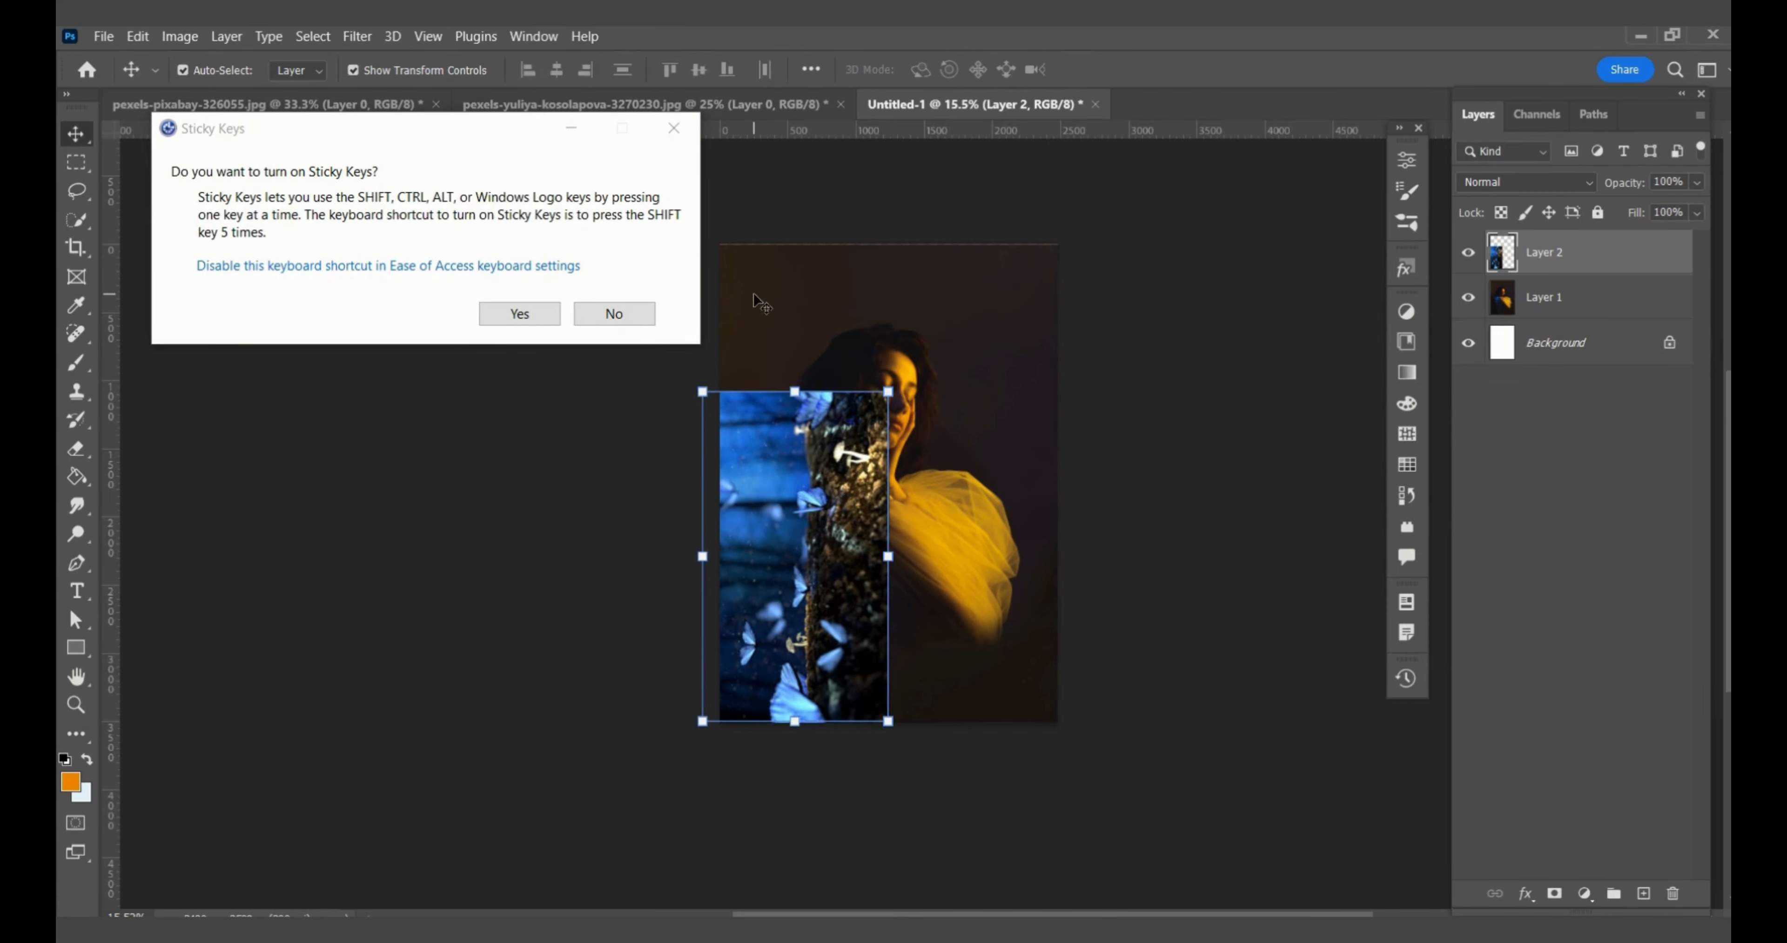
click(614, 313)
- Enlarge the butterfly image slightly and shift it left so its bark edge ends beside the woman's face
drag(808, 591, 804, 592)
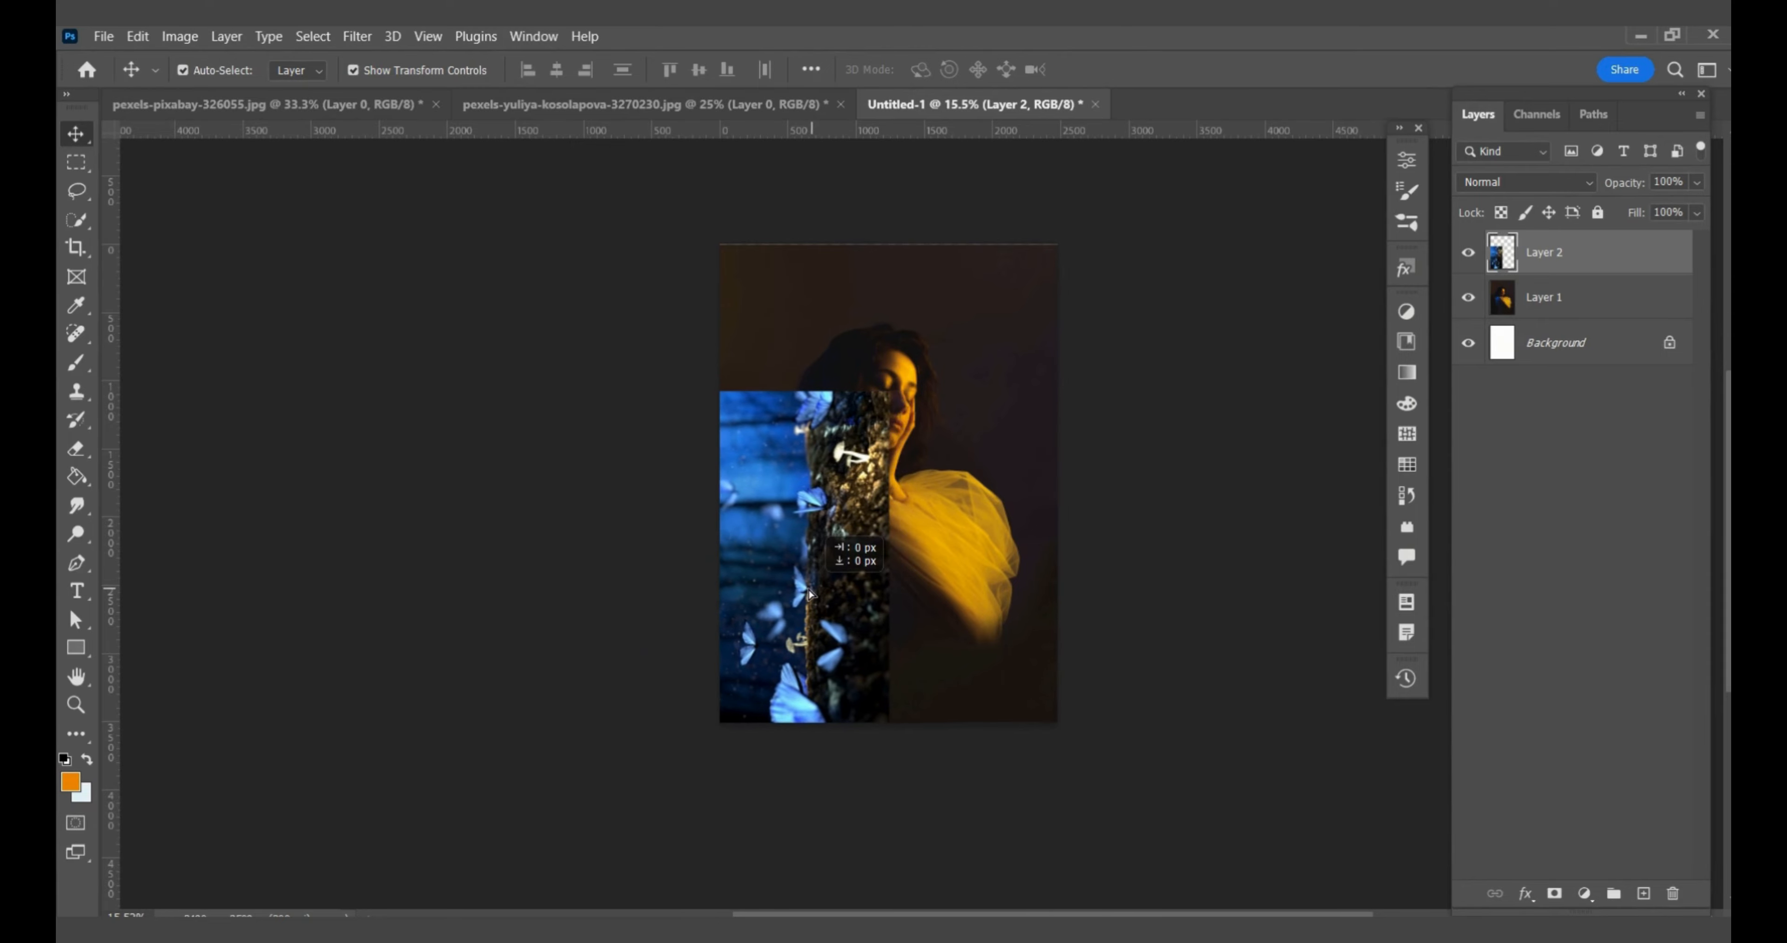
drag(888, 390, 915, 342)
drag(849, 588, 801, 589)
key(Return)
click(1141, 539)
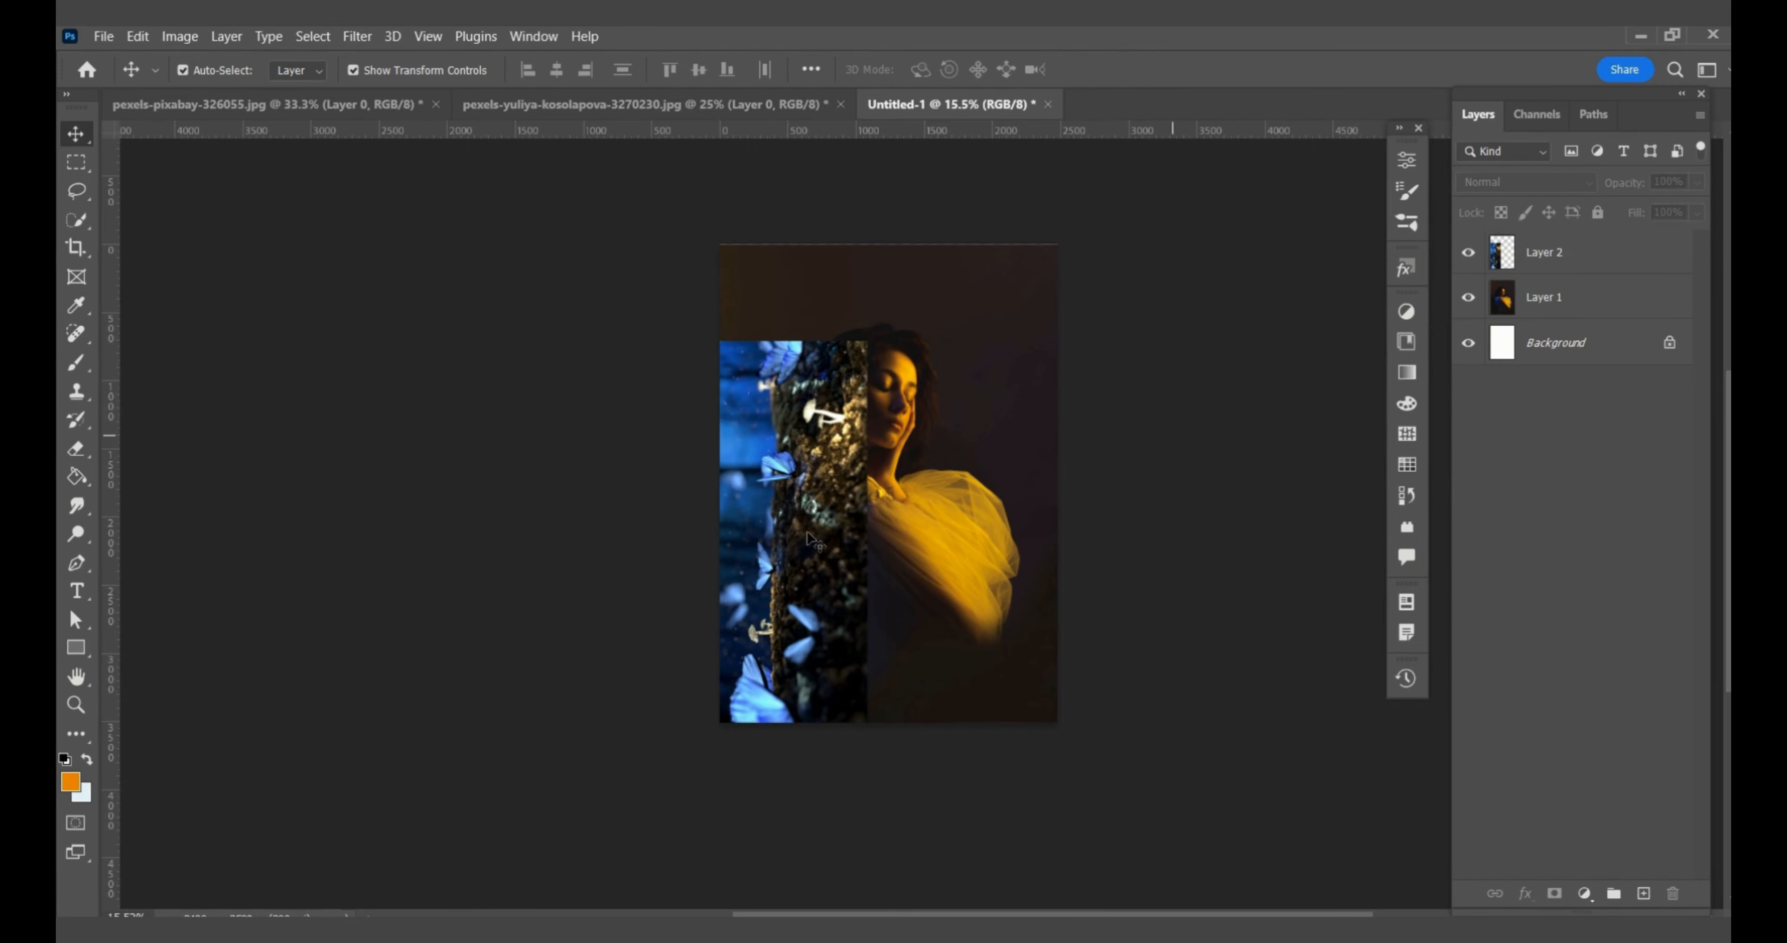
- Duplicate Layer 2 and hide the copy
scroll(781, 320, up, 3)
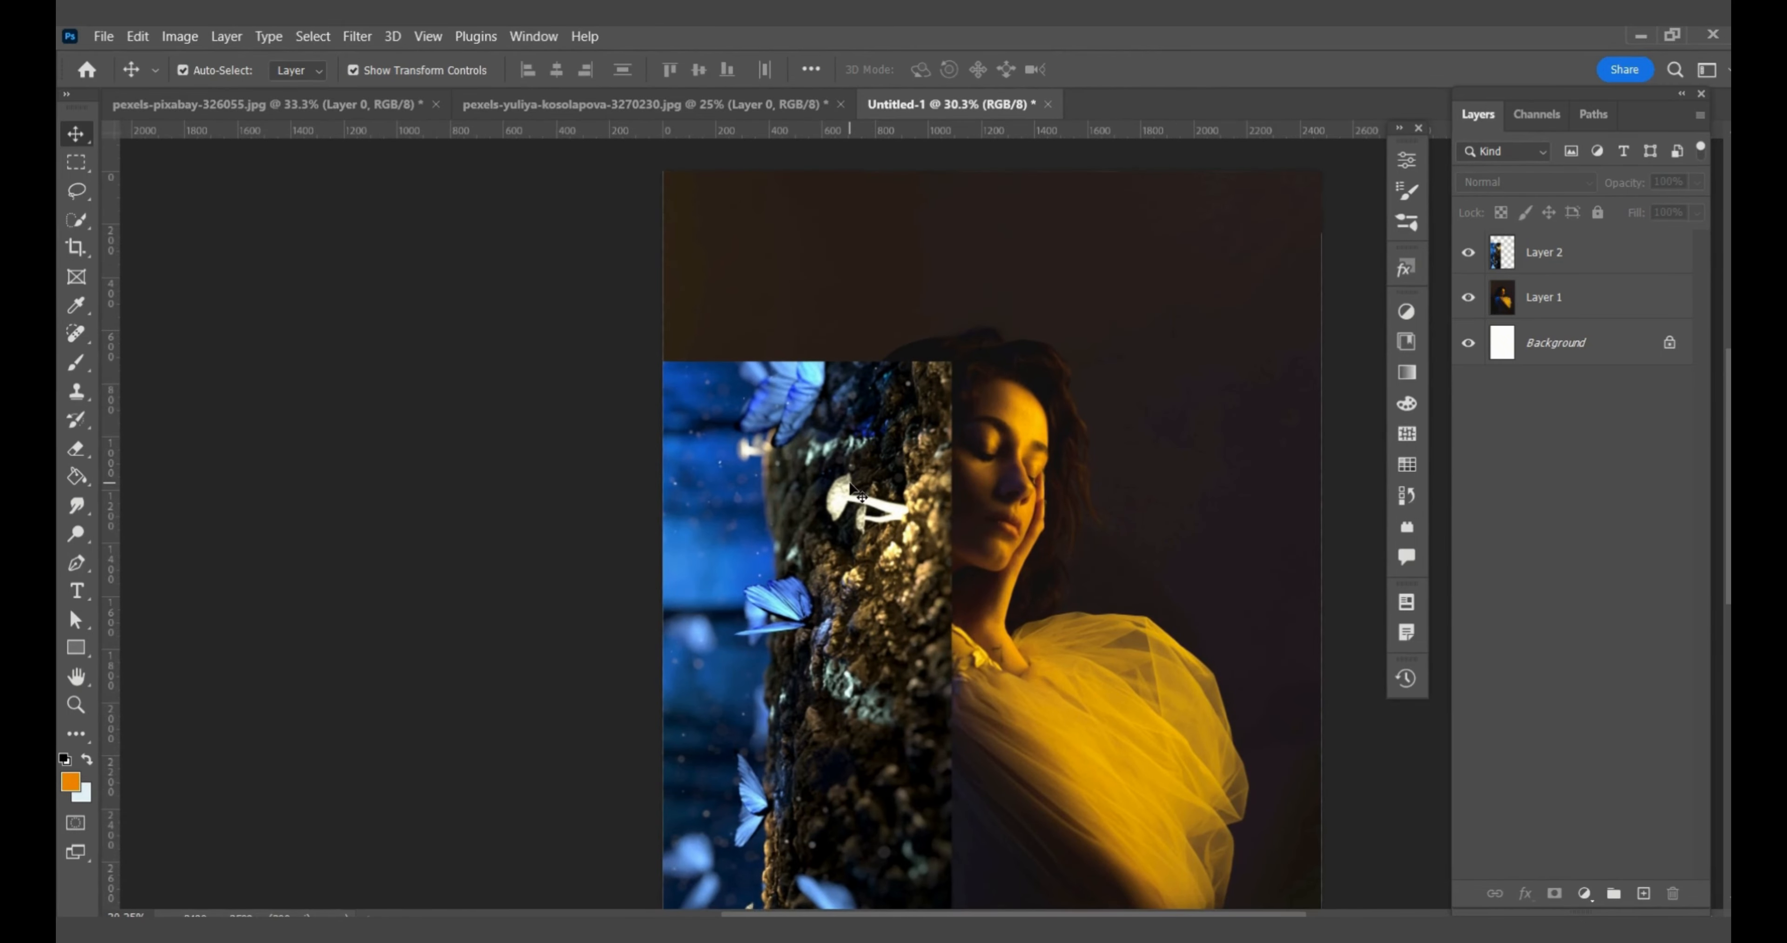
key(e)
click(1571, 255)
key(ctrl+j)
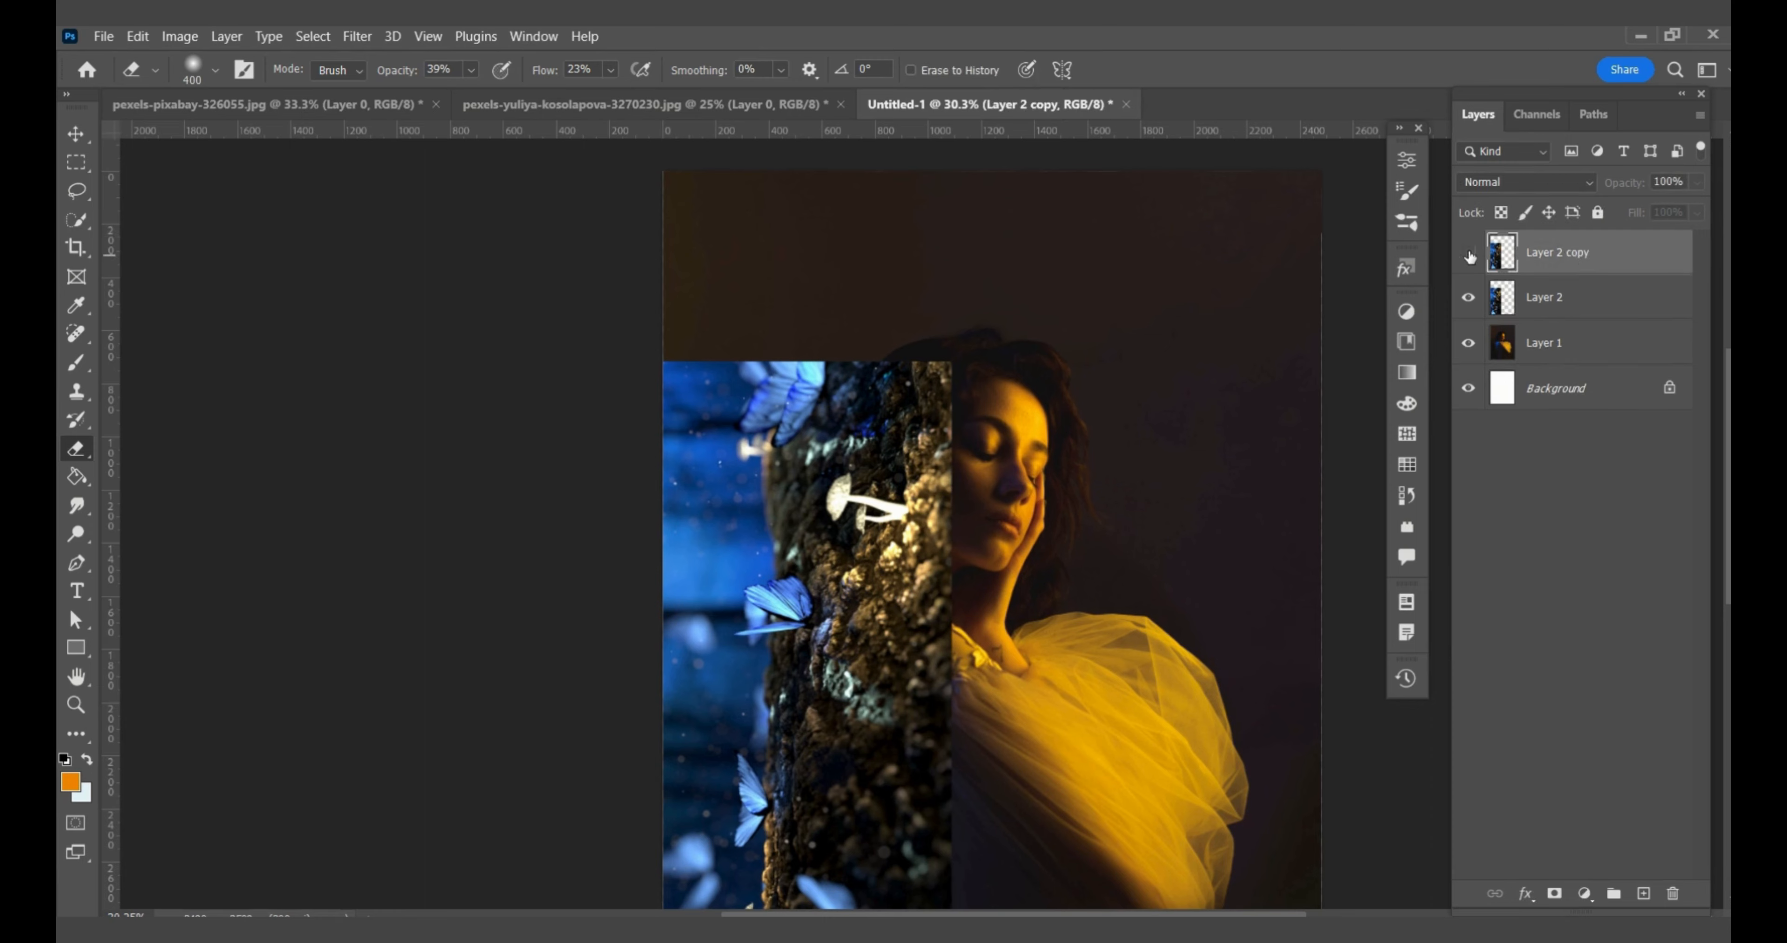
click(1469, 255)
- Fade the top edge of Layer 2 with the Eraser at 39% opacity, and its upper right edge at 17%
click(1568, 290)
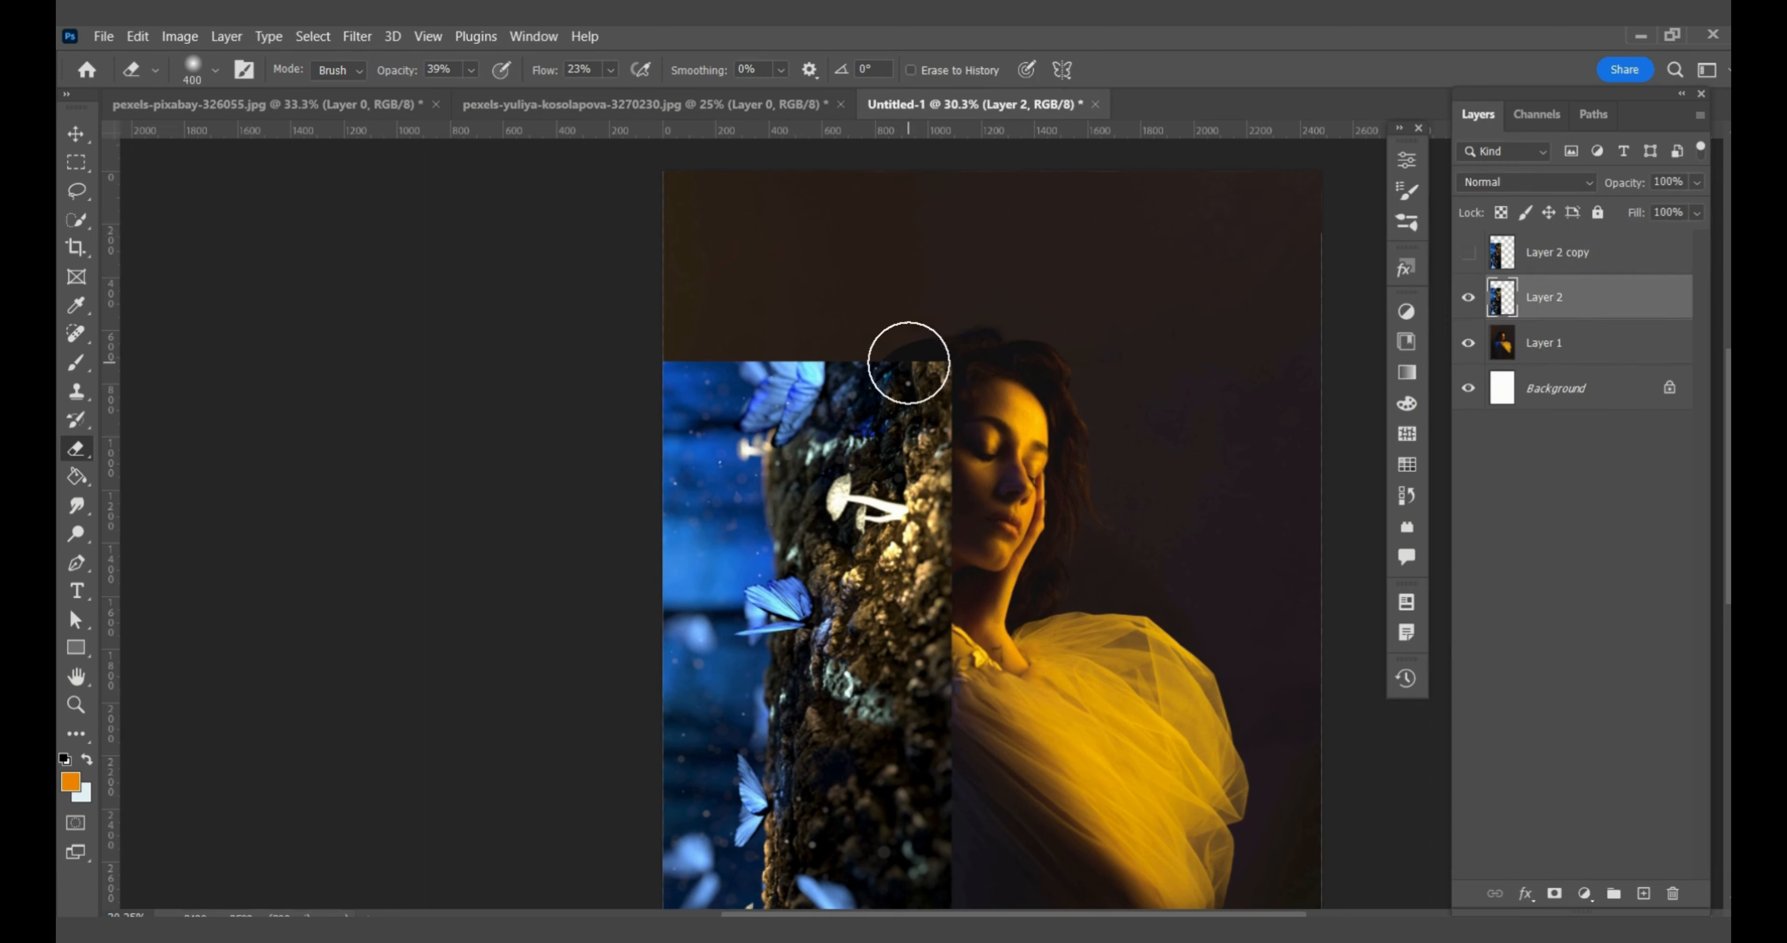
mouse_move(921, 359)
mouse_down()
mouse_move(812, 378)
mouse_move(794, 303)
mouse_move(750, 420)
mouse_move(770, 410)
mouse_move(728, 418)
mouse_move(676, 472)
mouse_move(713, 364)
mouse_move(657, 505)
mouse_move(677, 270)
mouse_move(696, 348)
mouse_move(743, 410)
mouse_move(791, 330)
mouse_move(738, 430)
mouse_move(787, 358)
mouse_move(767, 364)
mouse_move(829, 320)
mouse_move(736, 458)
mouse_move(750, 452)
mouse_move(691, 478)
mouse_move(684, 392)
mouse_move(743, 354)
mouse_move(687, 417)
mouse_move(678, 400)
mouse_move(738, 386)
mouse_move(778, 340)
mouse_move(772, 369)
mouse_move(795, 367)
mouse_move(776, 474)
mouse_move(818, 365)
mouse_move(765, 426)
mouse_move(858, 282)
mouse_move(714, 331)
mouse_move(701, 386)
mouse_up()
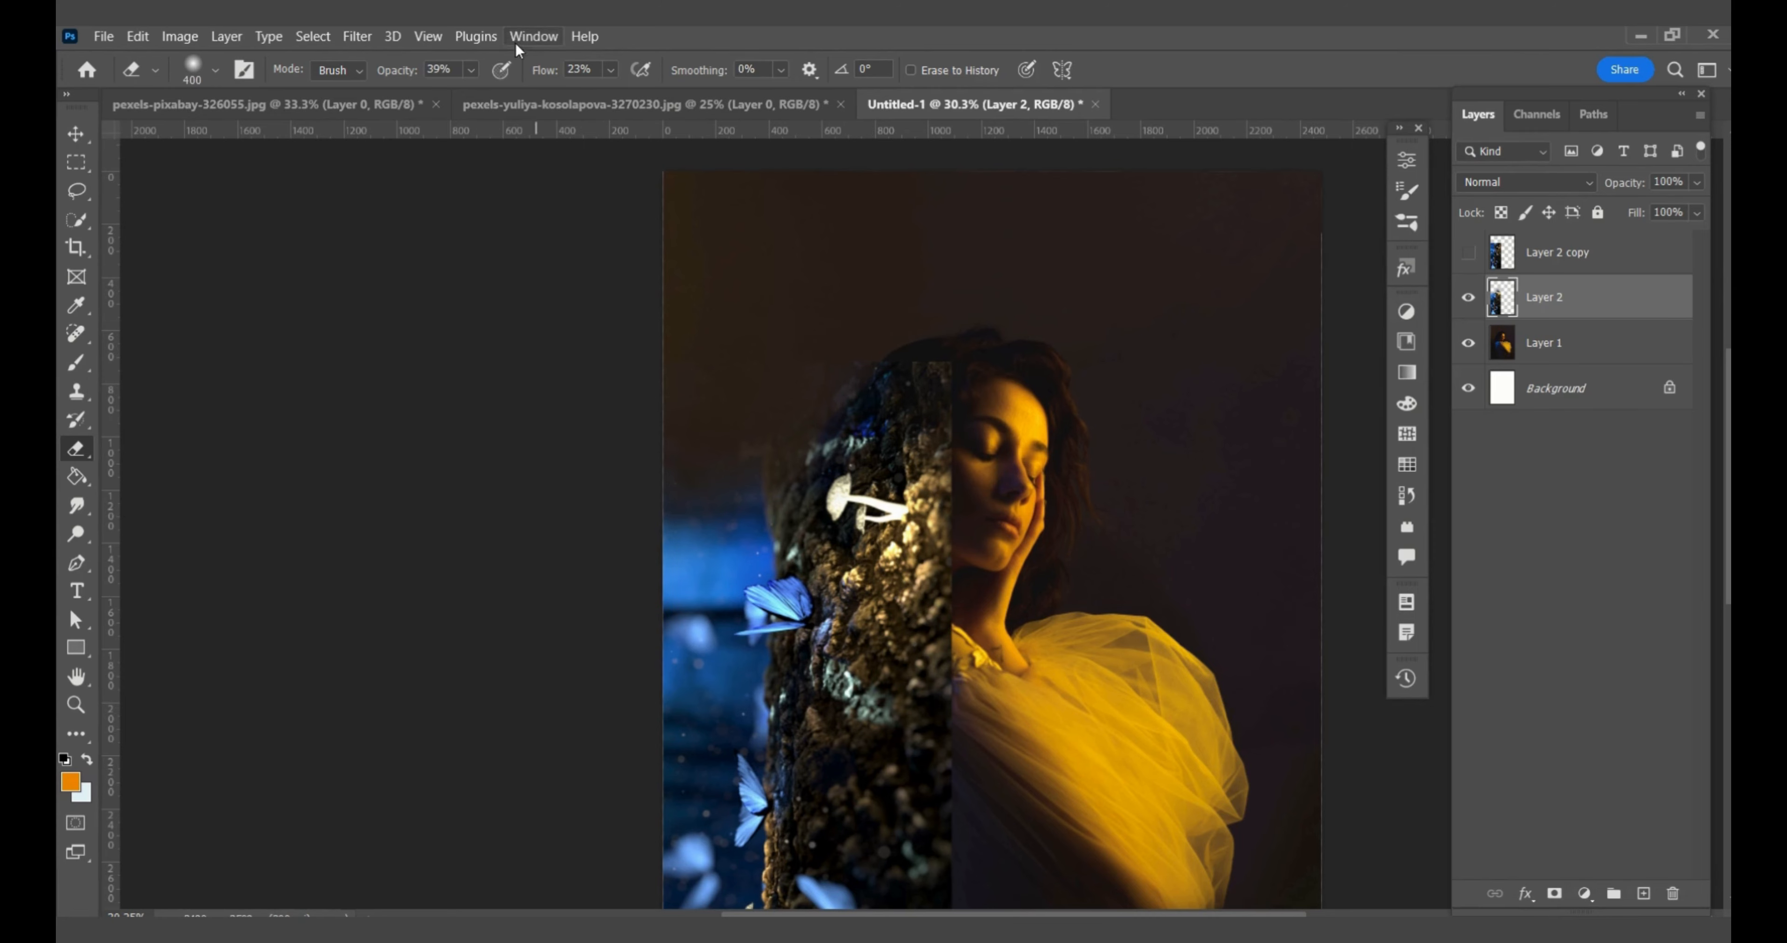
click(458, 93)
mouse_move(900, 568)
mouse_down()
mouse_move(890, 590)
mouse_move(998, 350)
mouse_move(876, 483)
mouse_move(901, 426)
mouse_move(921, 781)
mouse_move(951, 495)
mouse_move(857, 393)
mouse_move(937, 386)
mouse_up()
scroll(917, 531, down, 2)
scroll(917, 530, down, 1)
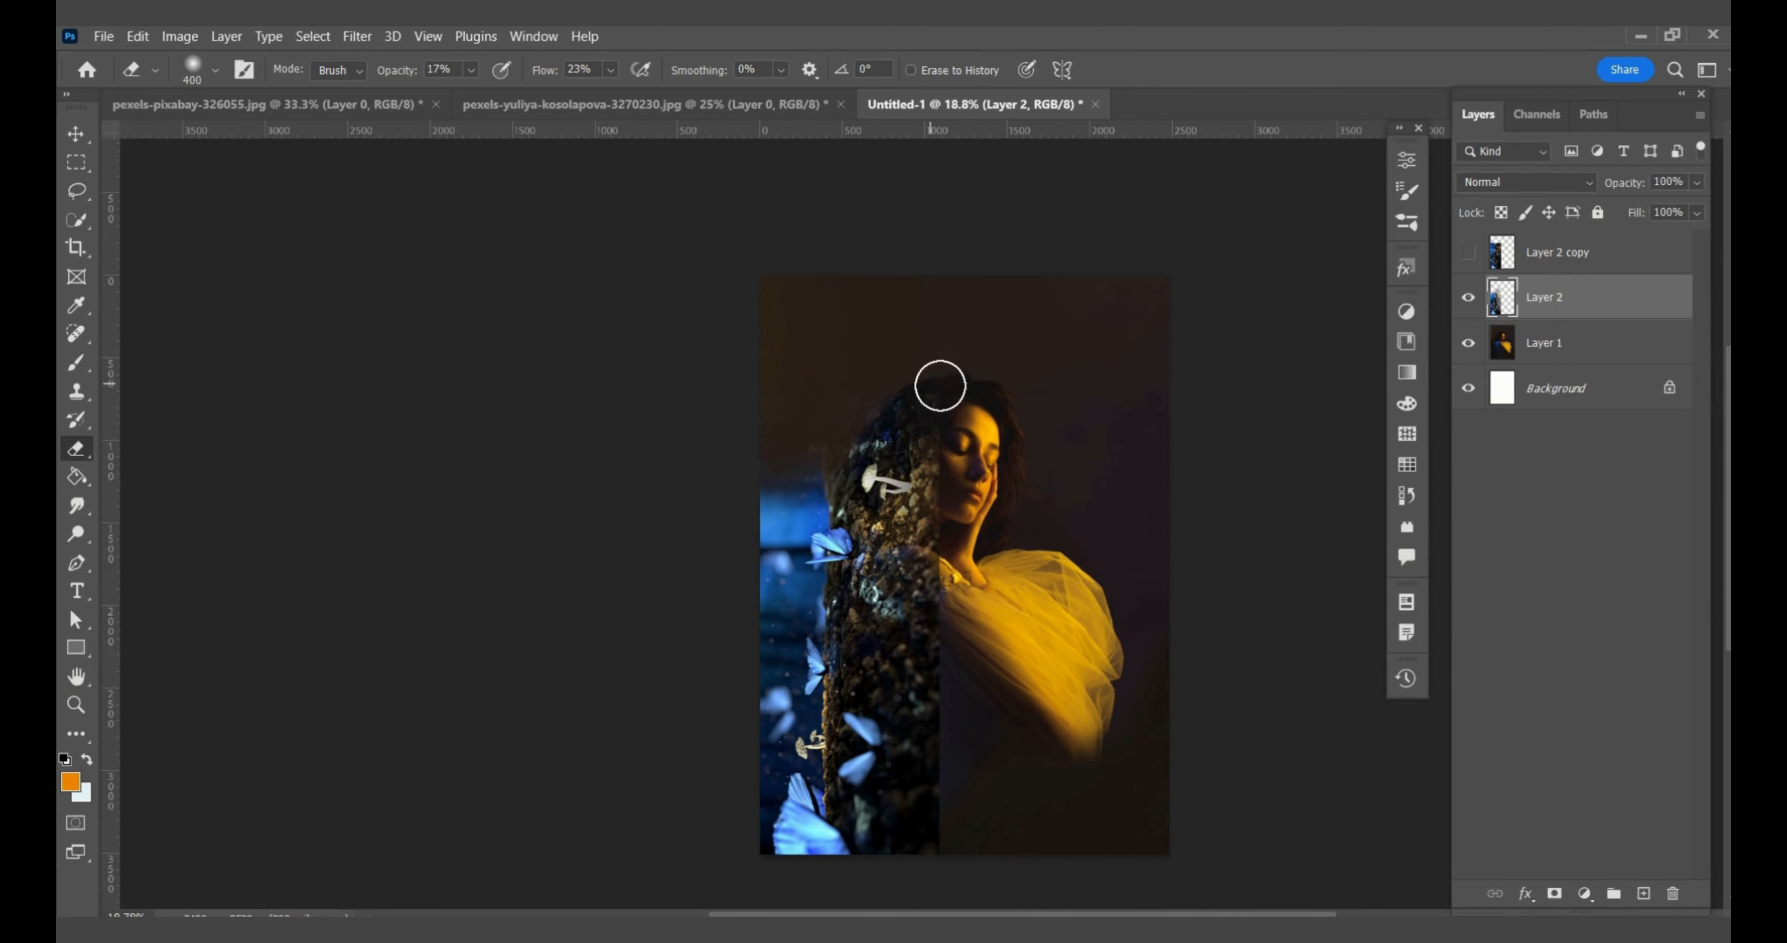
- Set the Eraser opacity to 29% and blend Layer 2's hard edge into the woman's hair, neck and shoulder
scroll(940, 388, up, 2)
scroll(881, 402, up, 2)
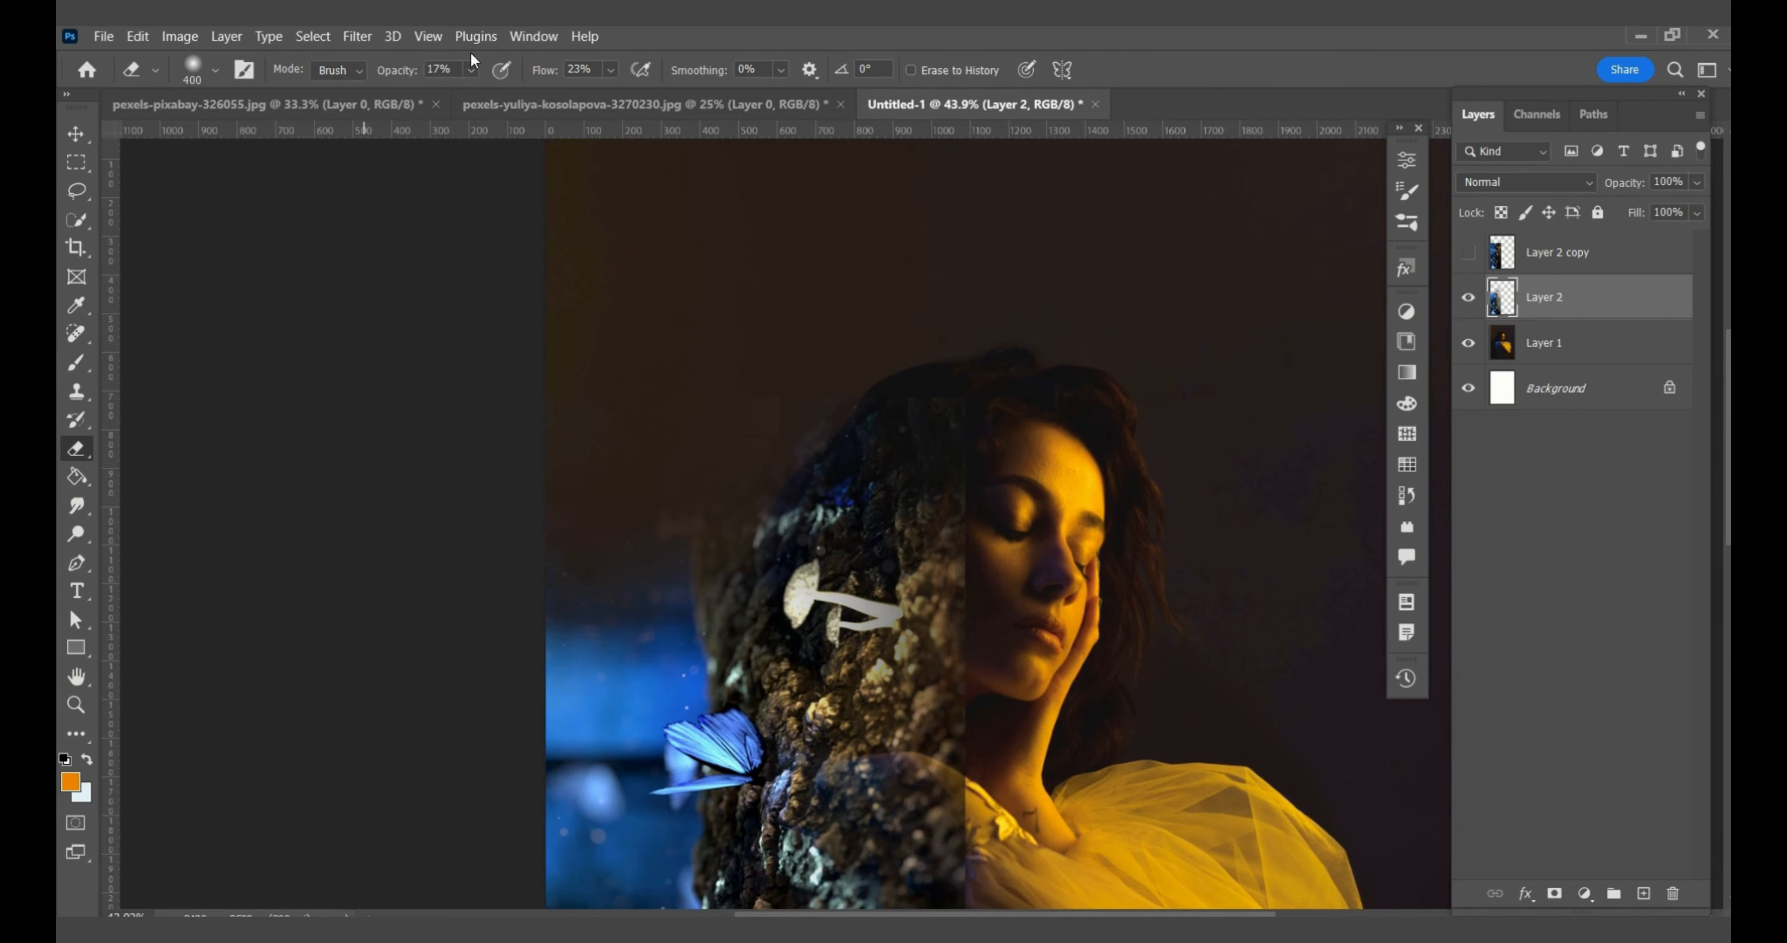
click(471, 69)
mouse_move(952, 530)
mouse_down()
mouse_move(968, 642)
mouse_move(995, 531)
mouse_move(961, 593)
mouse_move(977, 605)
mouse_move(957, 430)
mouse_move(924, 633)
mouse_up()
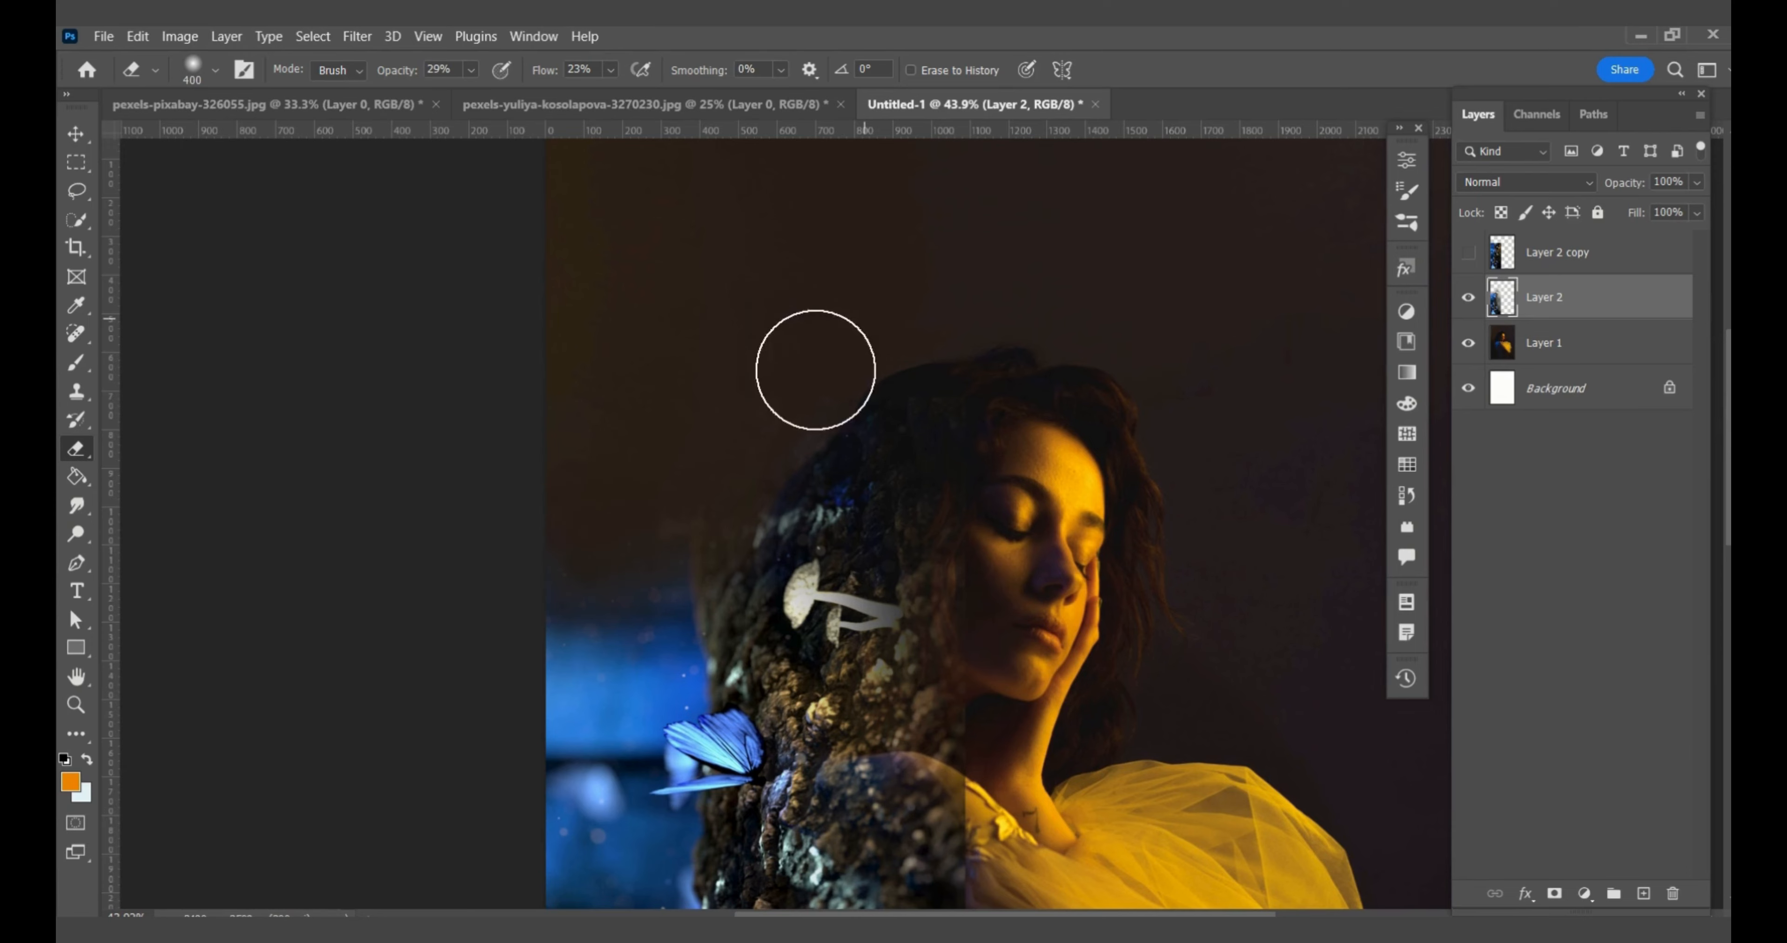
mouse_move(919, 560)
mouse_down()
mouse_move(924, 617)
mouse_move(963, 460)
mouse_move(939, 568)
mouse_move(928, 512)
mouse_move(924, 571)
mouse_move(876, 629)
mouse_up()
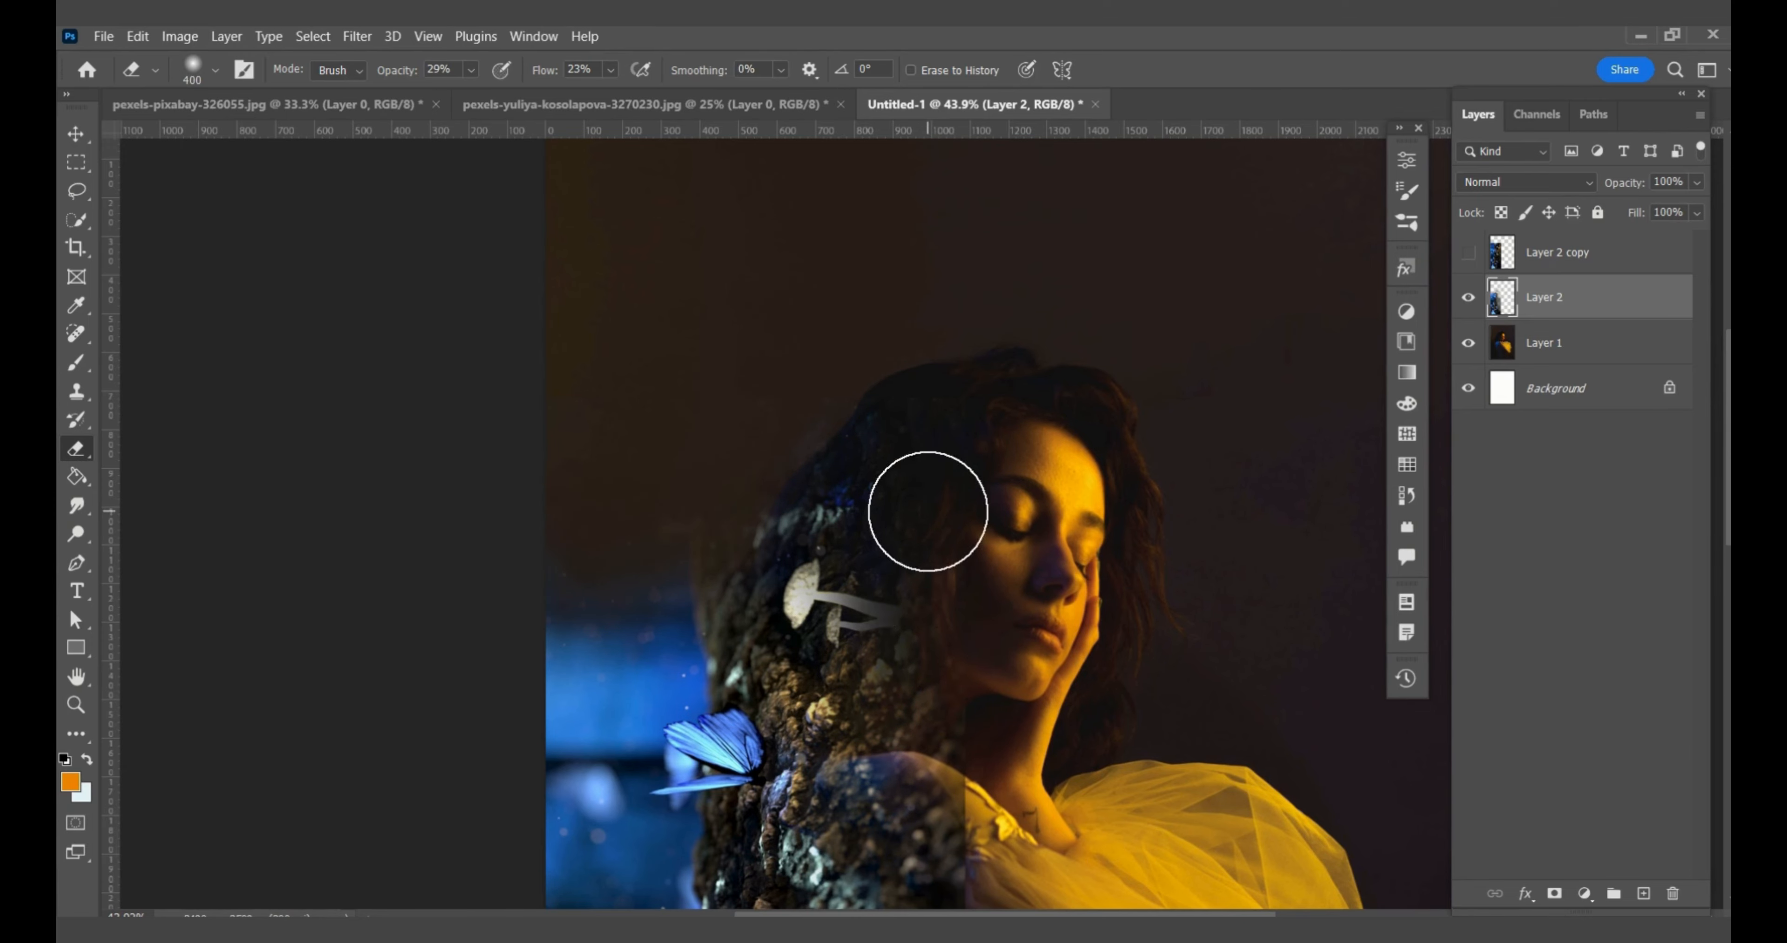
scroll(930, 727, down, 2)
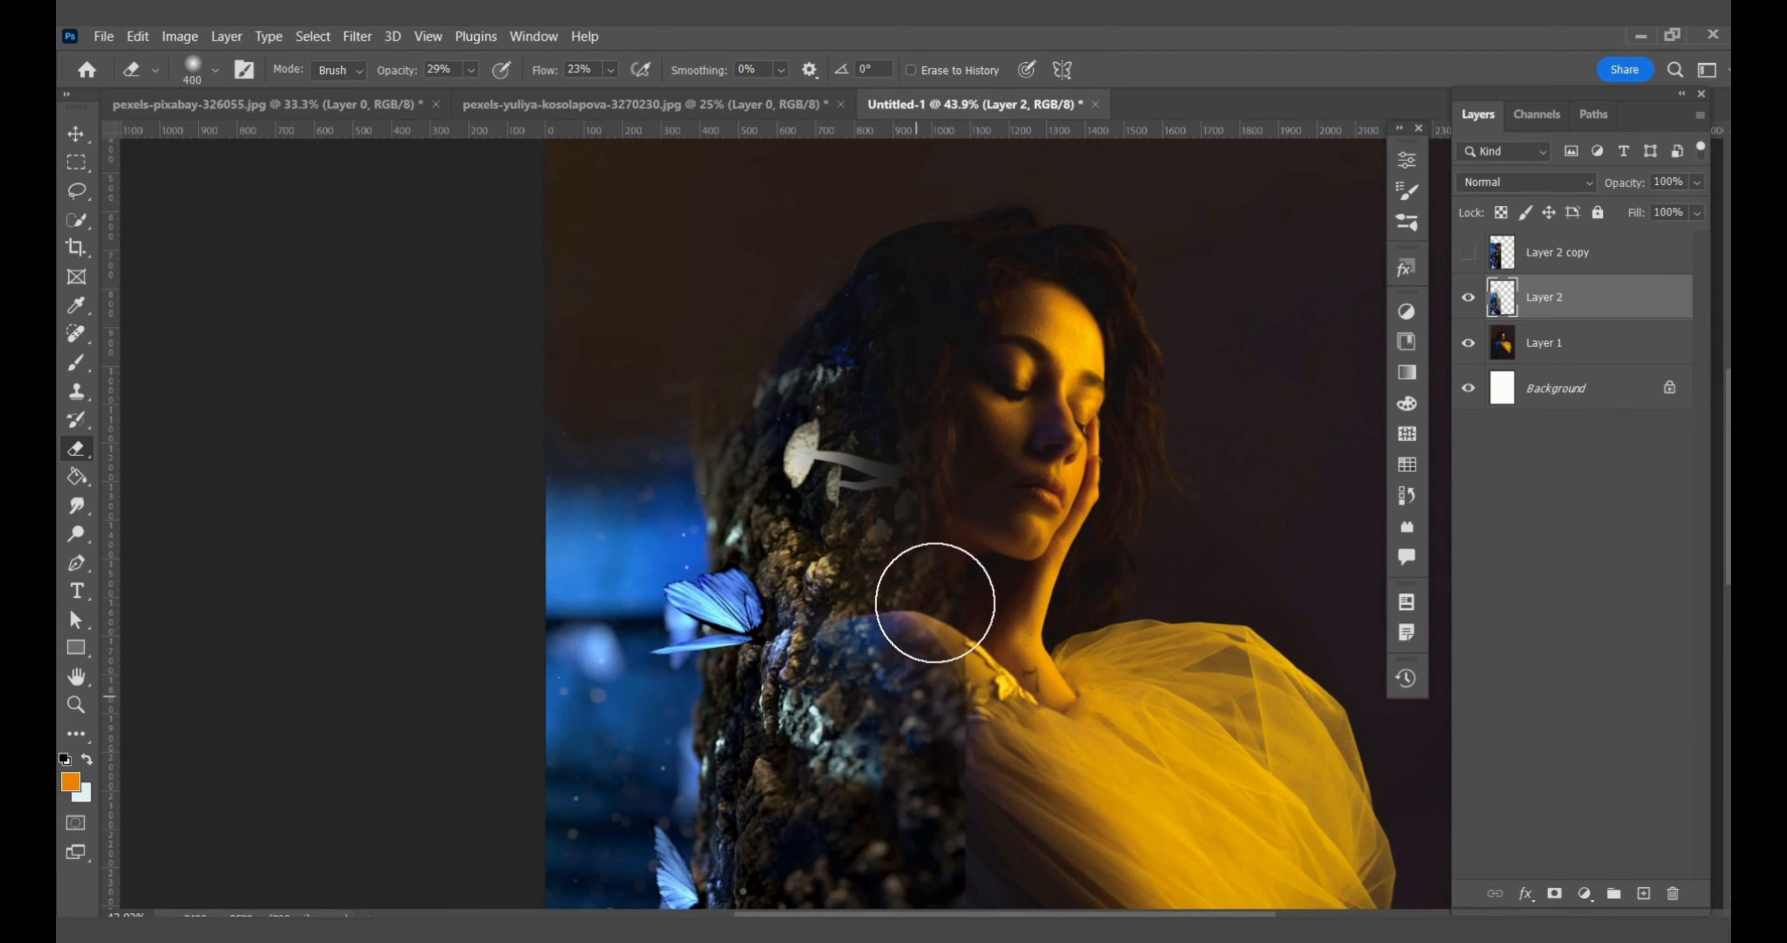
scroll(929, 701, down, 1)
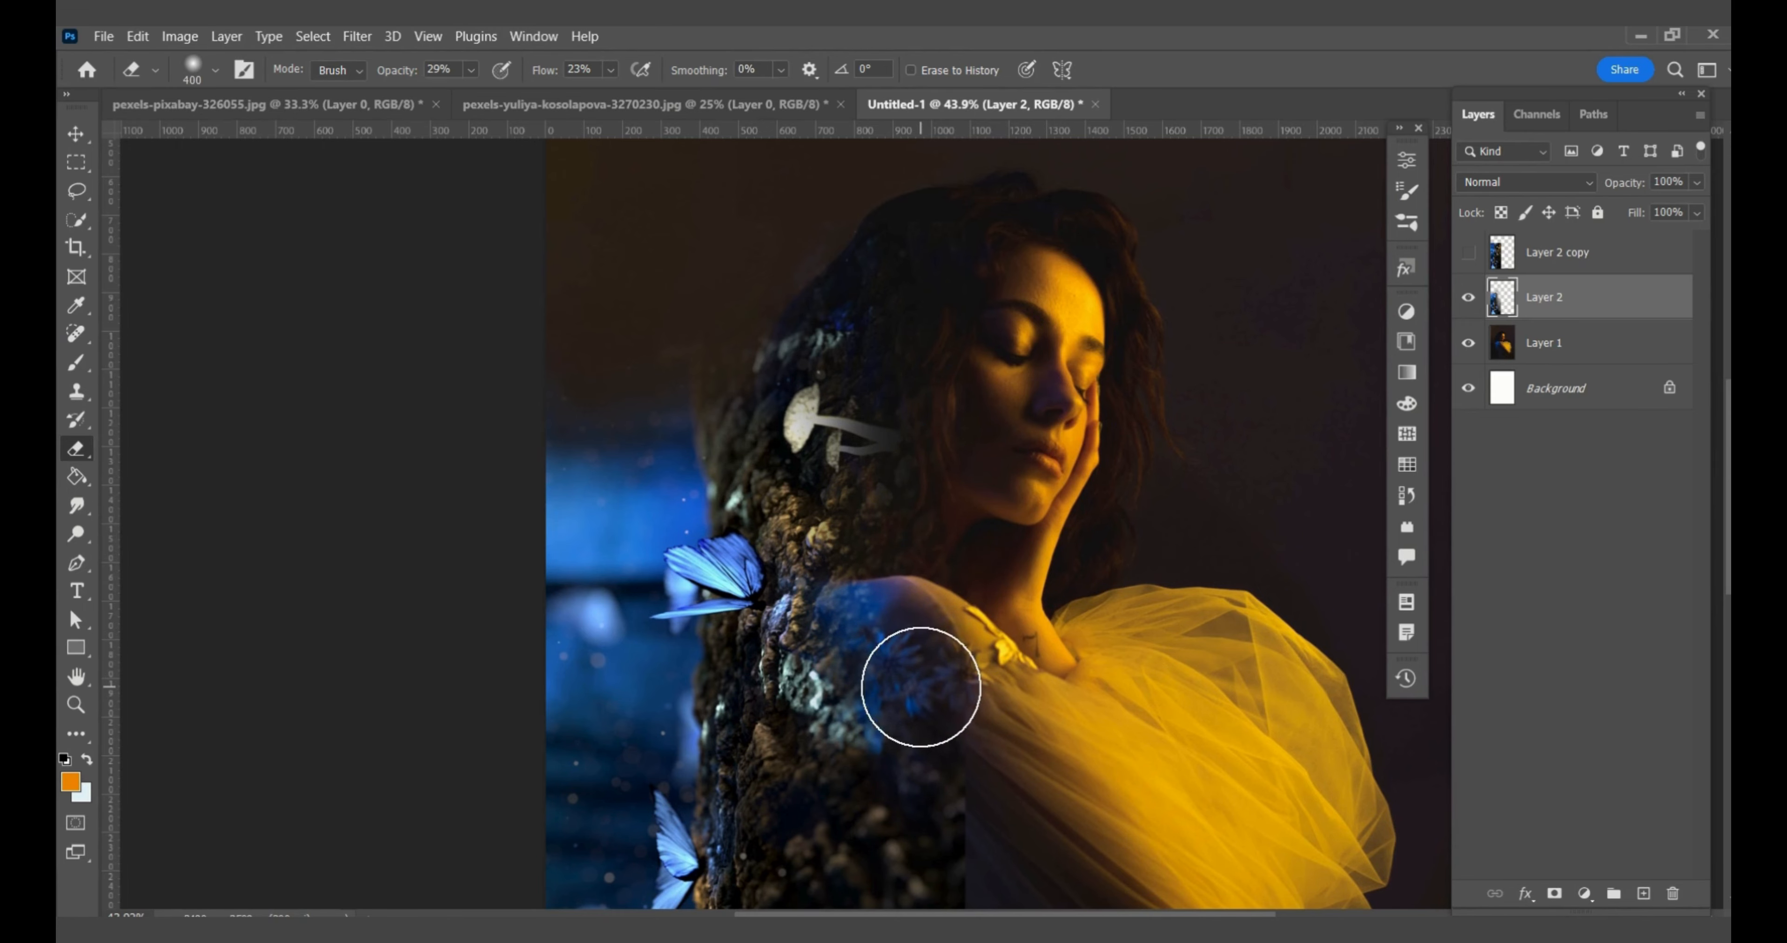
- Erase Layer 2's remaining hard edge down over the dress and soften the bark beside the hair
scroll(917, 685, down, 3)
scroll(922, 630, down, 3)
mouse_move(923, 519)
mouse_down()
mouse_move(969, 334)
mouse_move(925, 496)
mouse_move(944, 532)
mouse_move(1021, 499)
mouse_move(973, 610)
mouse_move(1021, 430)
mouse_move(935, 552)
mouse_move(994, 546)
mouse_move(965, 657)
mouse_move(965, 463)
mouse_move(994, 332)
mouse_move(941, 382)
mouse_move(913, 740)
mouse_move(946, 509)
mouse_move(964, 676)
mouse_move(957, 633)
mouse_move(905, 626)
mouse_move(957, 518)
mouse_move(943, 635)
mouse_move(911, 669)
mouse_move(953, 464)
mouse_move(988, 572)
mouse_move(952, 734)
mouse_move(961, 709)
mouse_move(1025, 725)
mouse_move(1021, 640)
mouse_move(989, 880)
mouse_move(909, 636)
mouse_move(870, 331)
mouse_move(766, 540)
mouse_move(770, 450)
mouse_move(901, 760)
mouse_move(999, 835)
mouse_up()
scroll(966, 657, down, 2)
scroll(910, 670, down, 2)
scroll(1068, 546, down, 3)
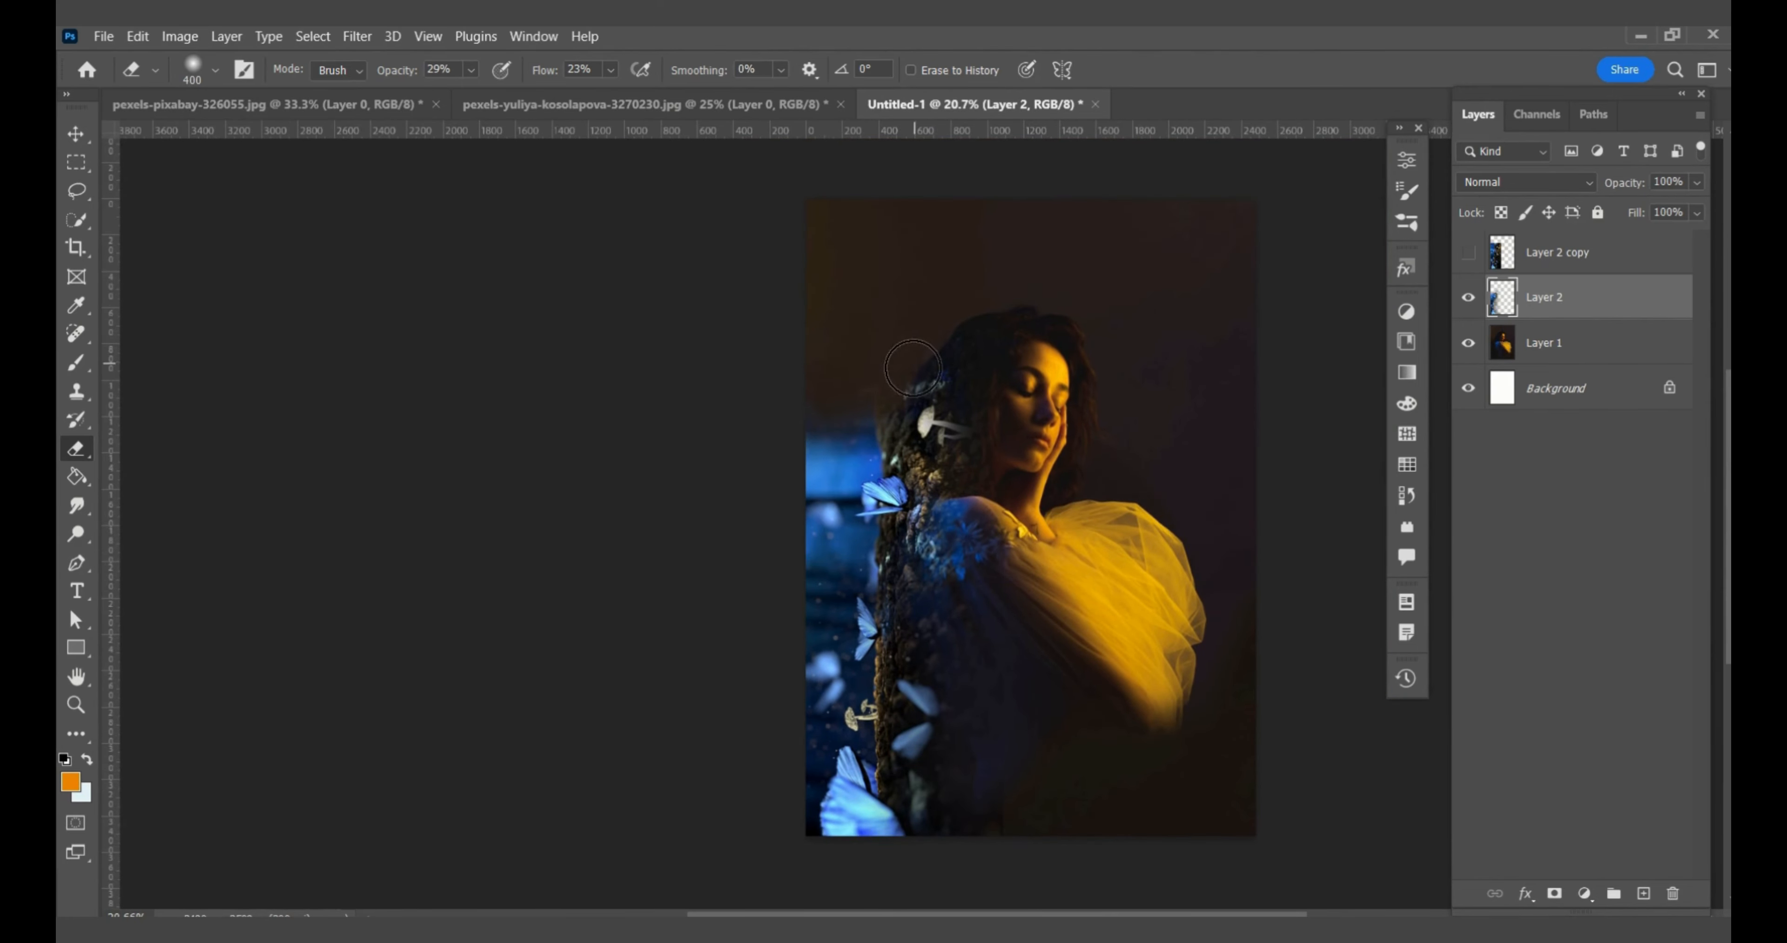
mouse_move(914, 368)
mouse_down()
mouse_move(838, 431)
mouse_move(855, 446)
mouse_move(906, 303)
mouse_move(879, 434)
mouse_up()
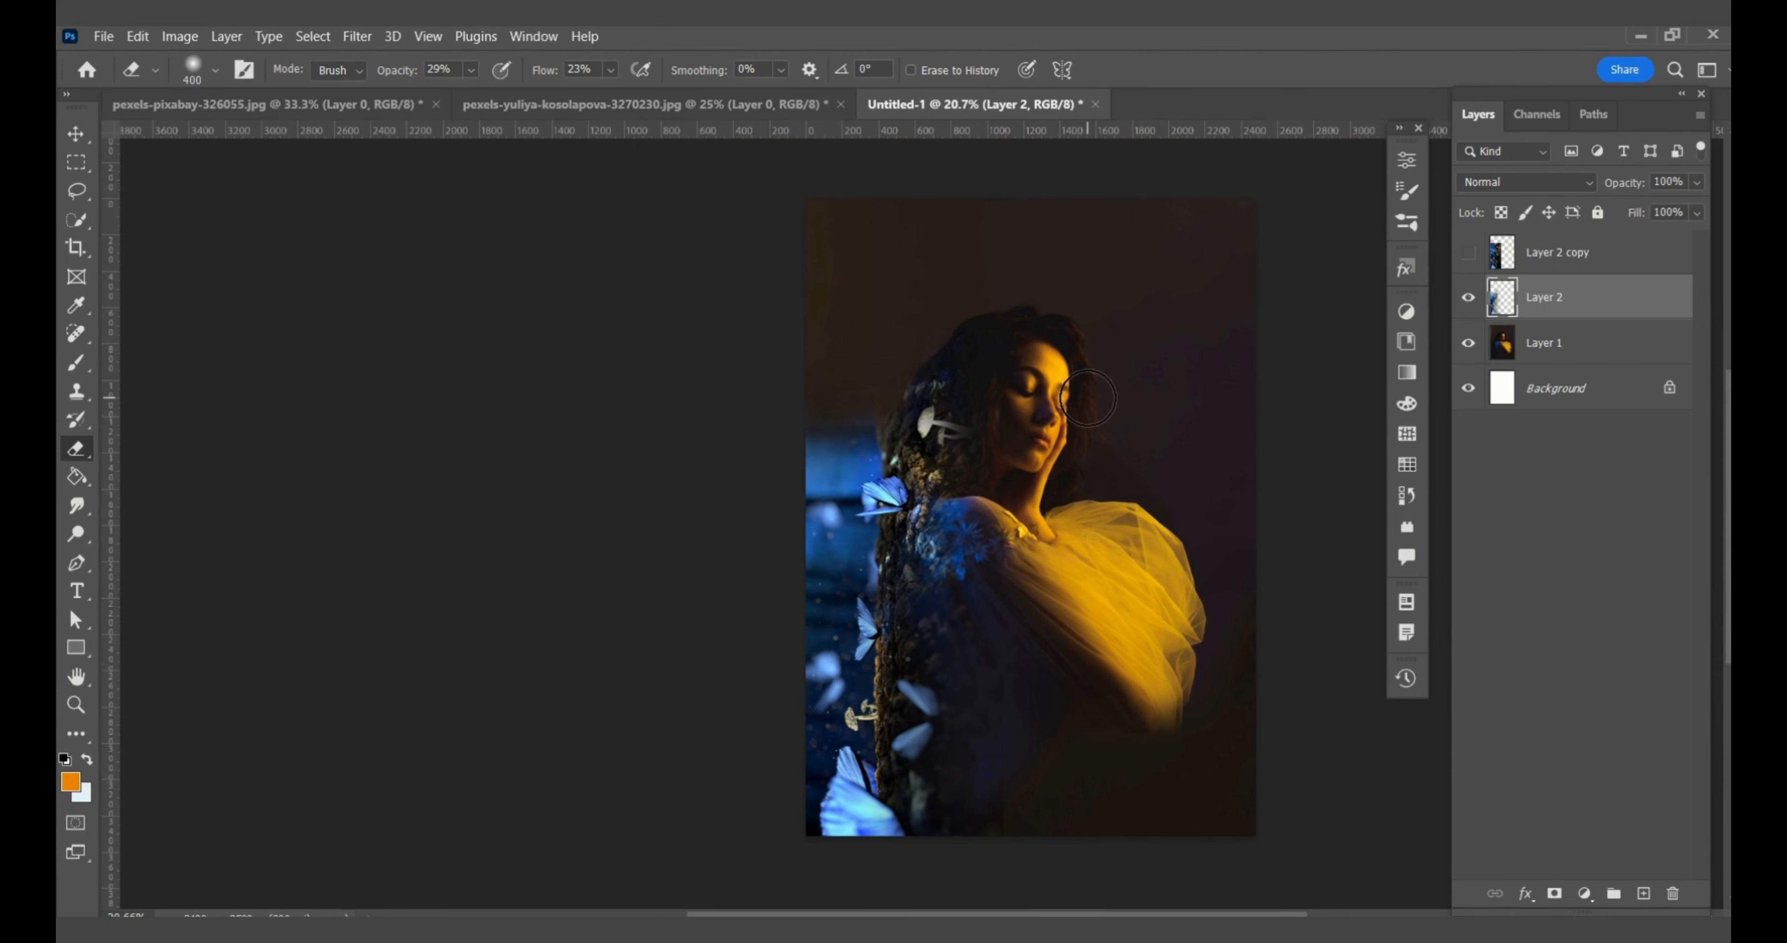
- Flip Layer 2 copy horizontally, move it to the canvas's right half and hide it
click(1591, 263)
click(1468, 252)
key(ctrl+t)
right_click(858, 560)
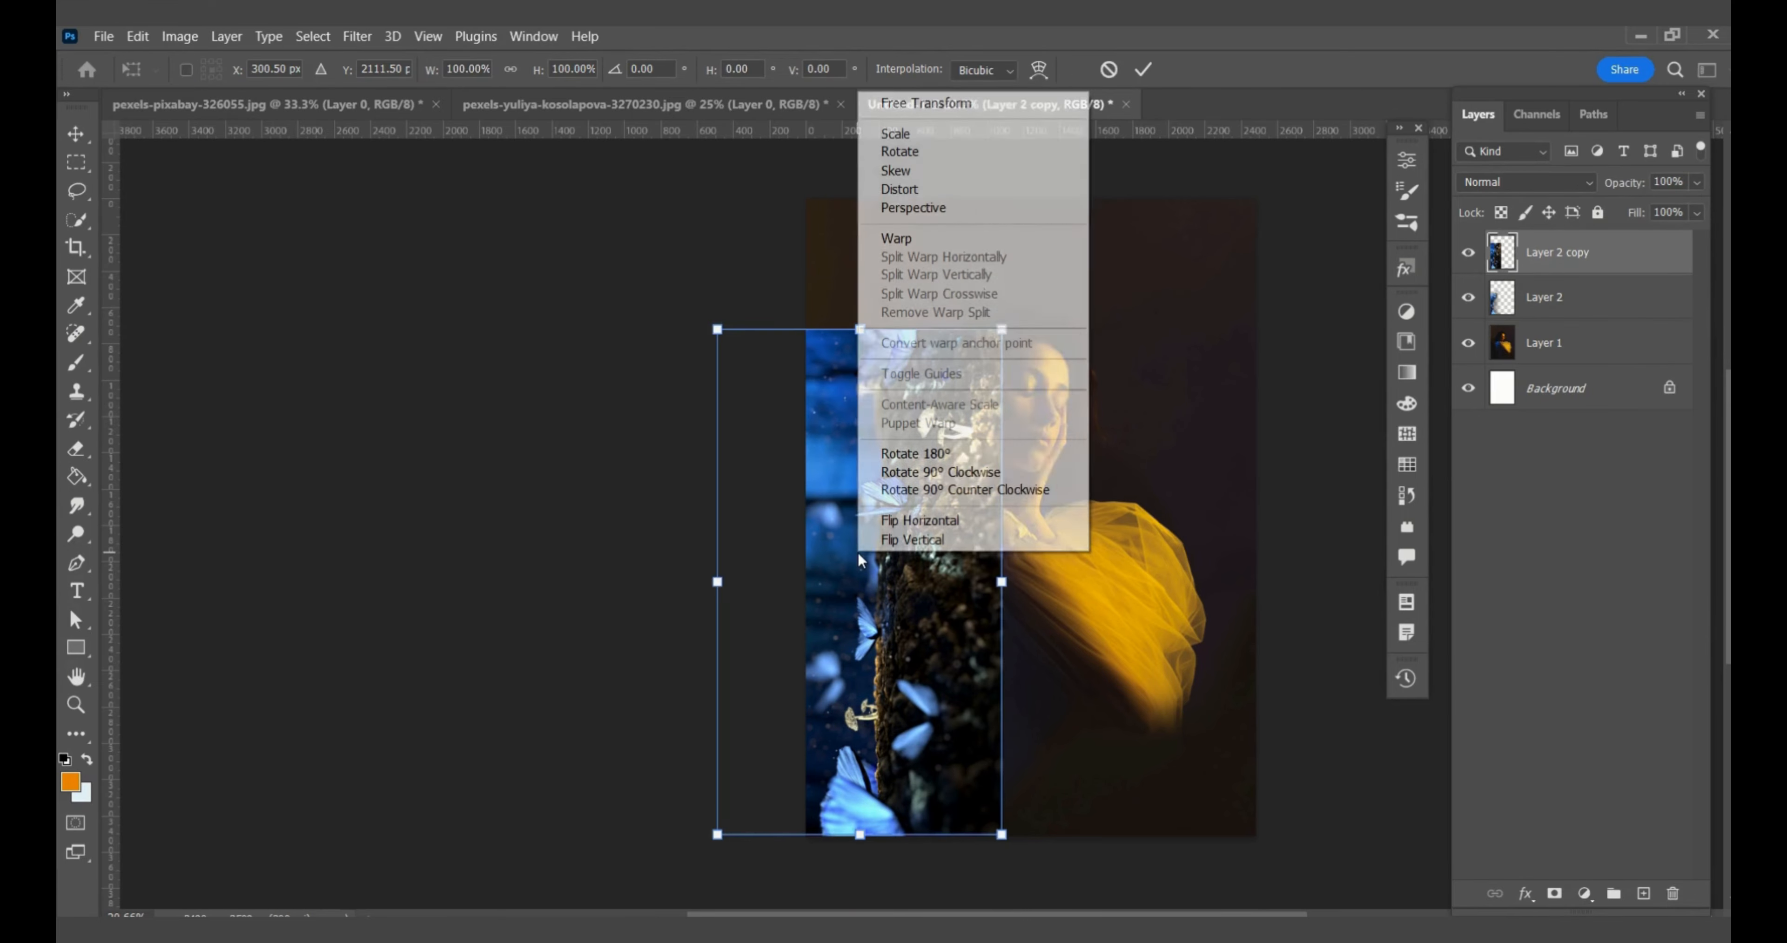
click(920, 519)
drag(856, 651, 1169, 651)
key(Return)
click(1468, 252)
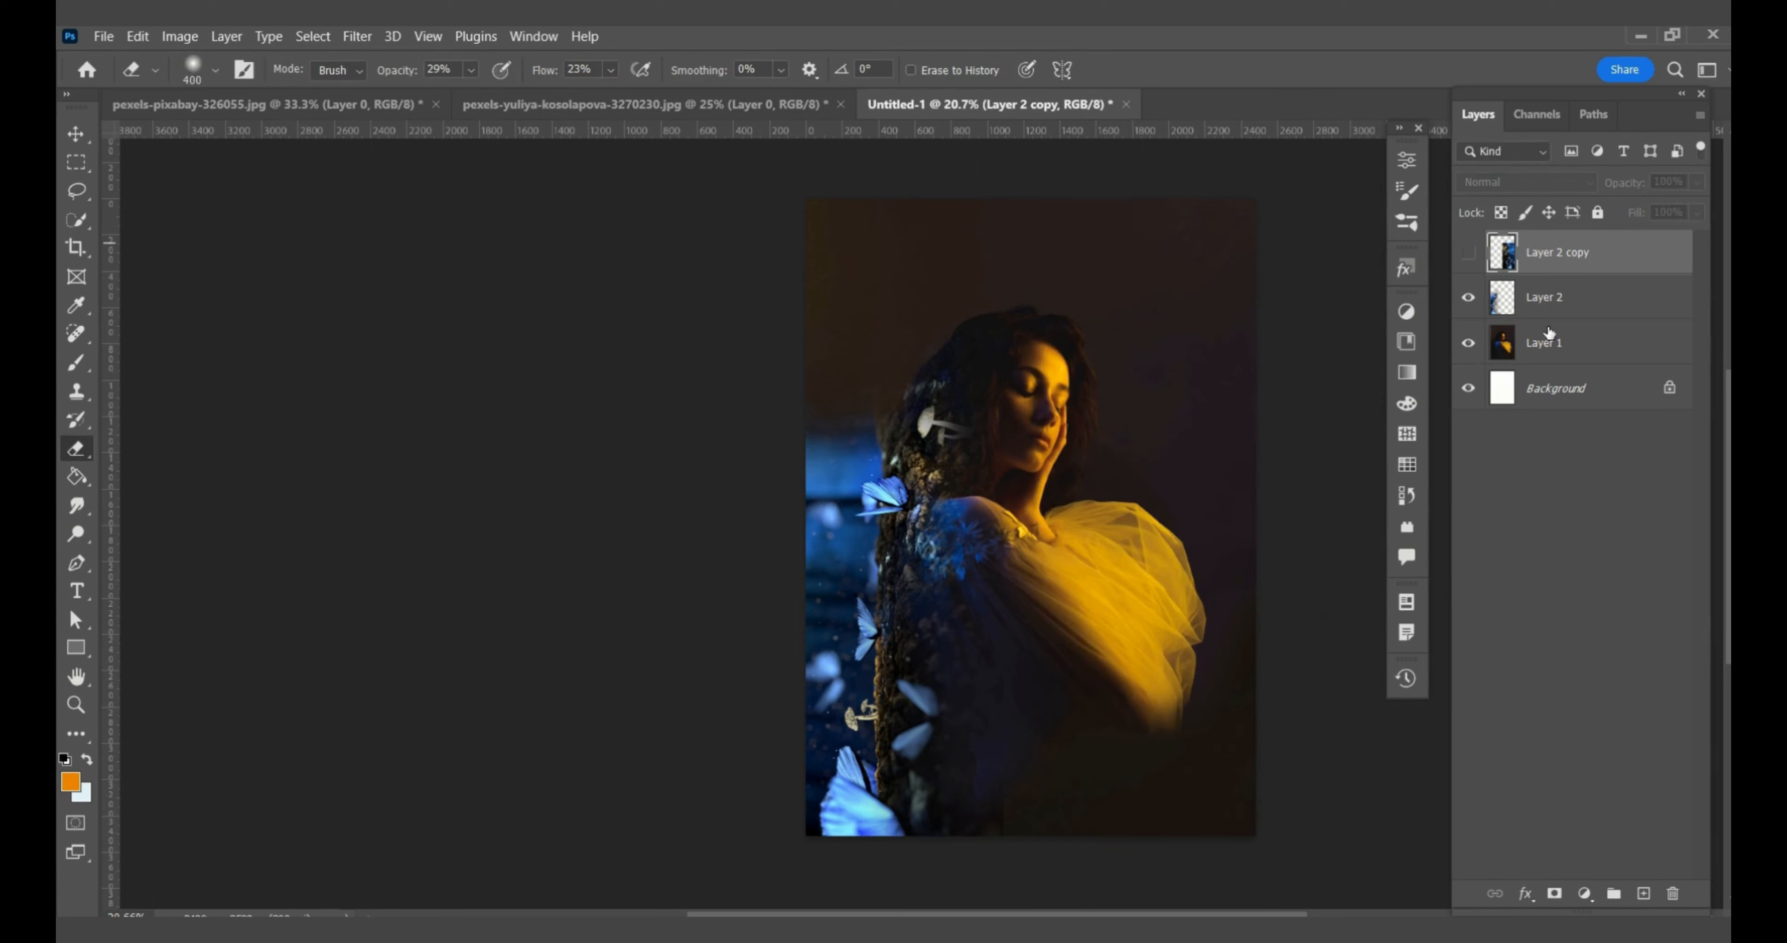
- Select the woman on Layer 1 with Select Subject and copy her to a new layer
click(1546, 343)
key(e)
click(312, 38)
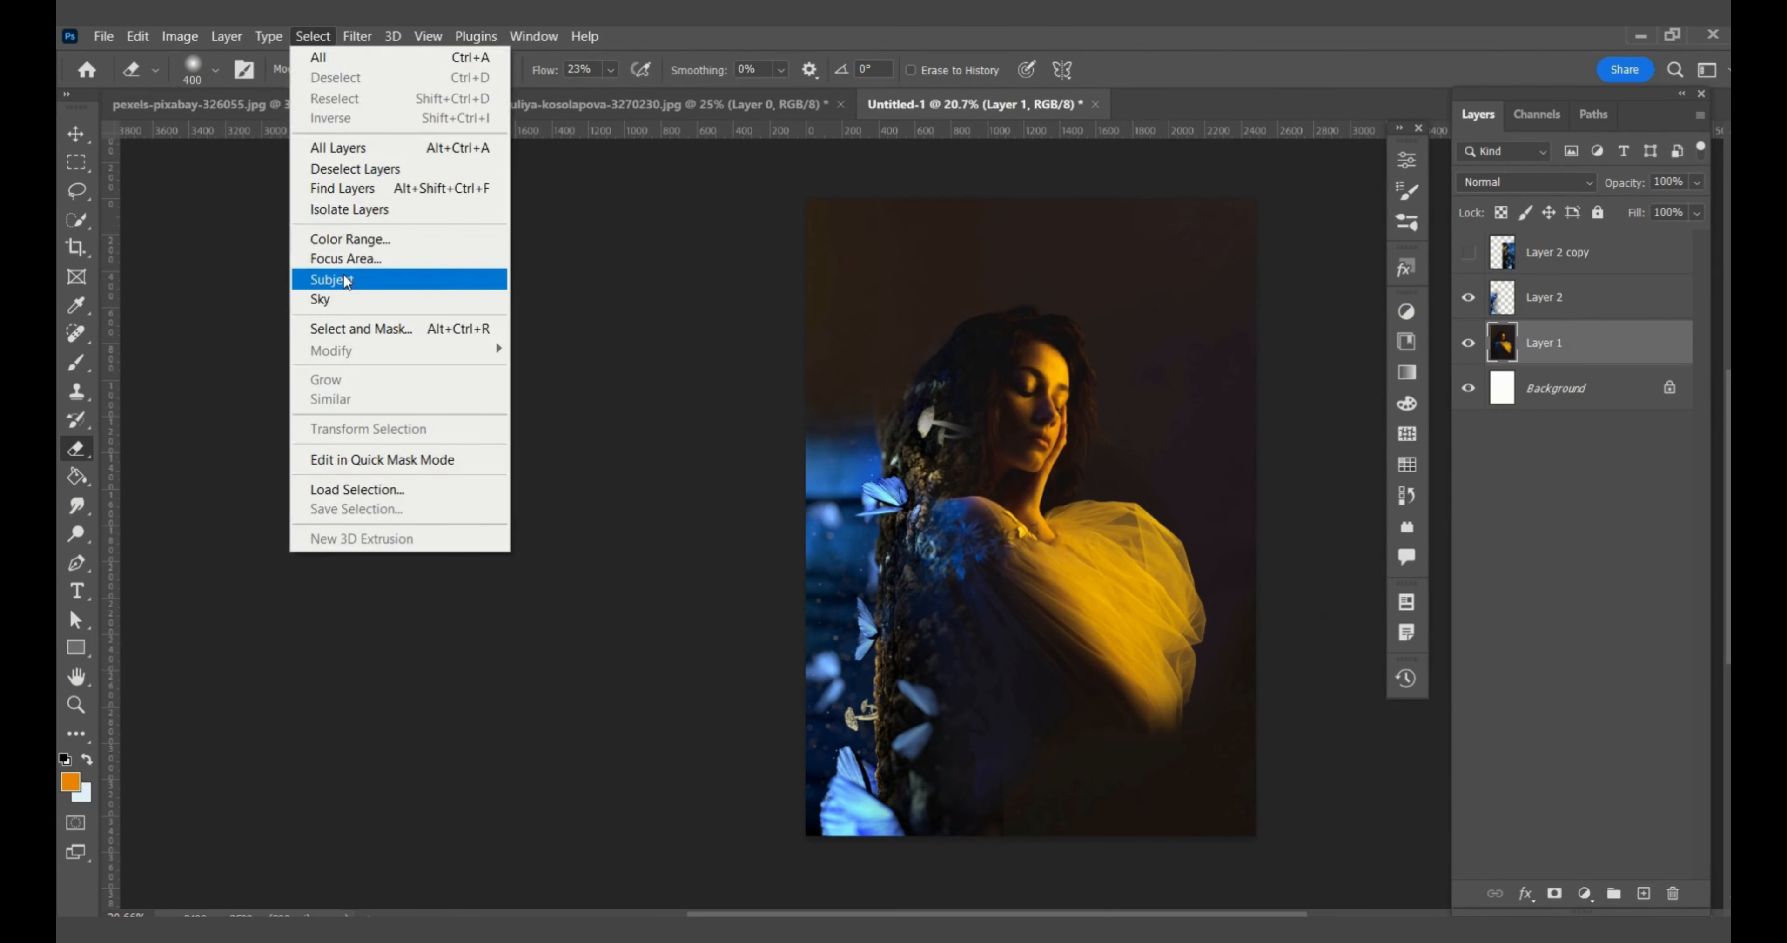
click(326, 280)
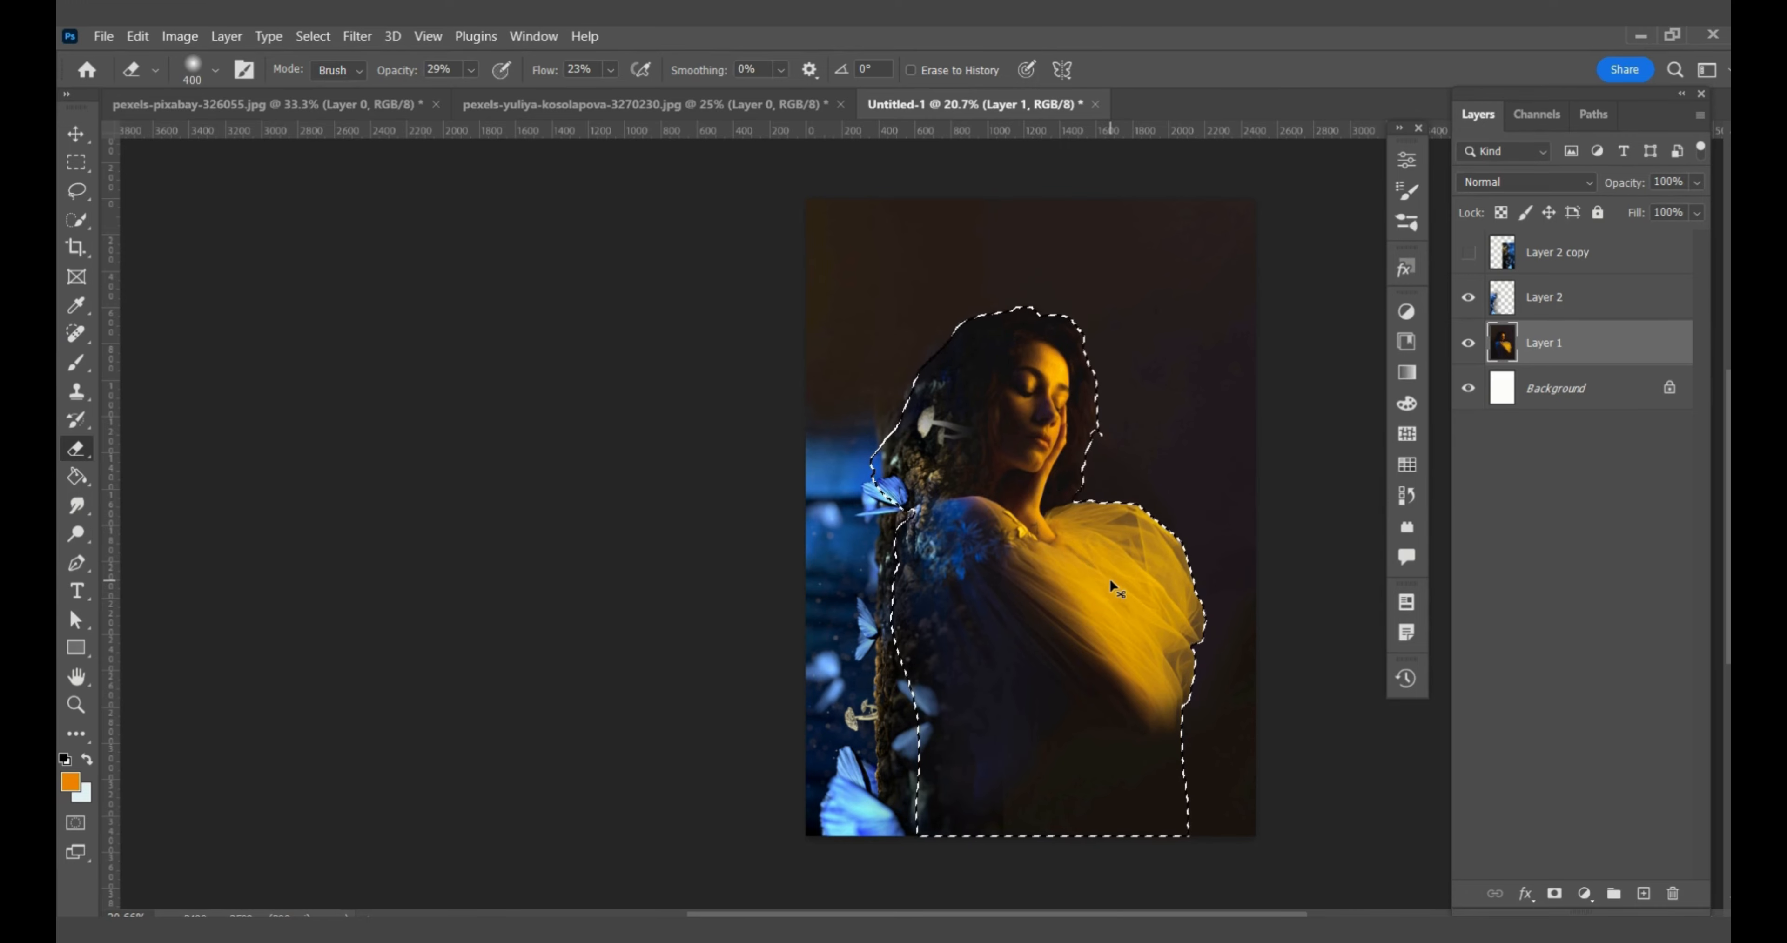
key(ctrl+j)
mouse_move(1589, 352)
mouse_down()
mouse_move(1588, 284)
mouse_move(1597, 358)
mouse_up()
- Show Layer 2 copy and move it below Layer 3 so it sits behind the woman
click(1599, 254)
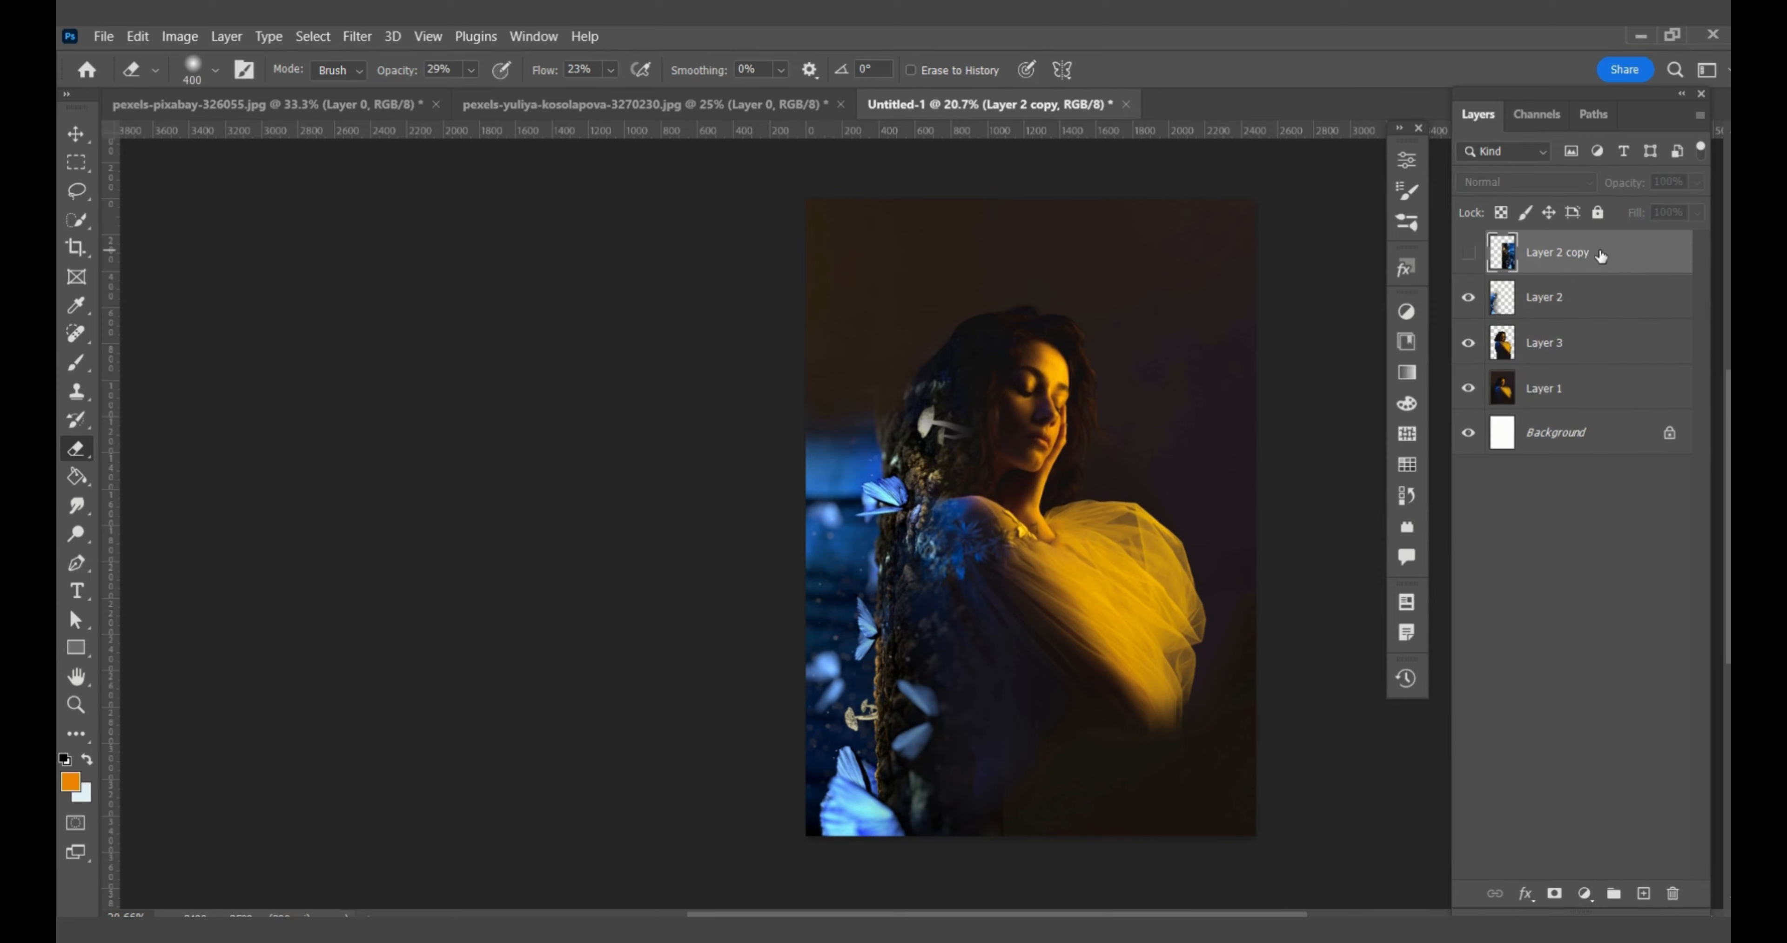
click(1469, 250)
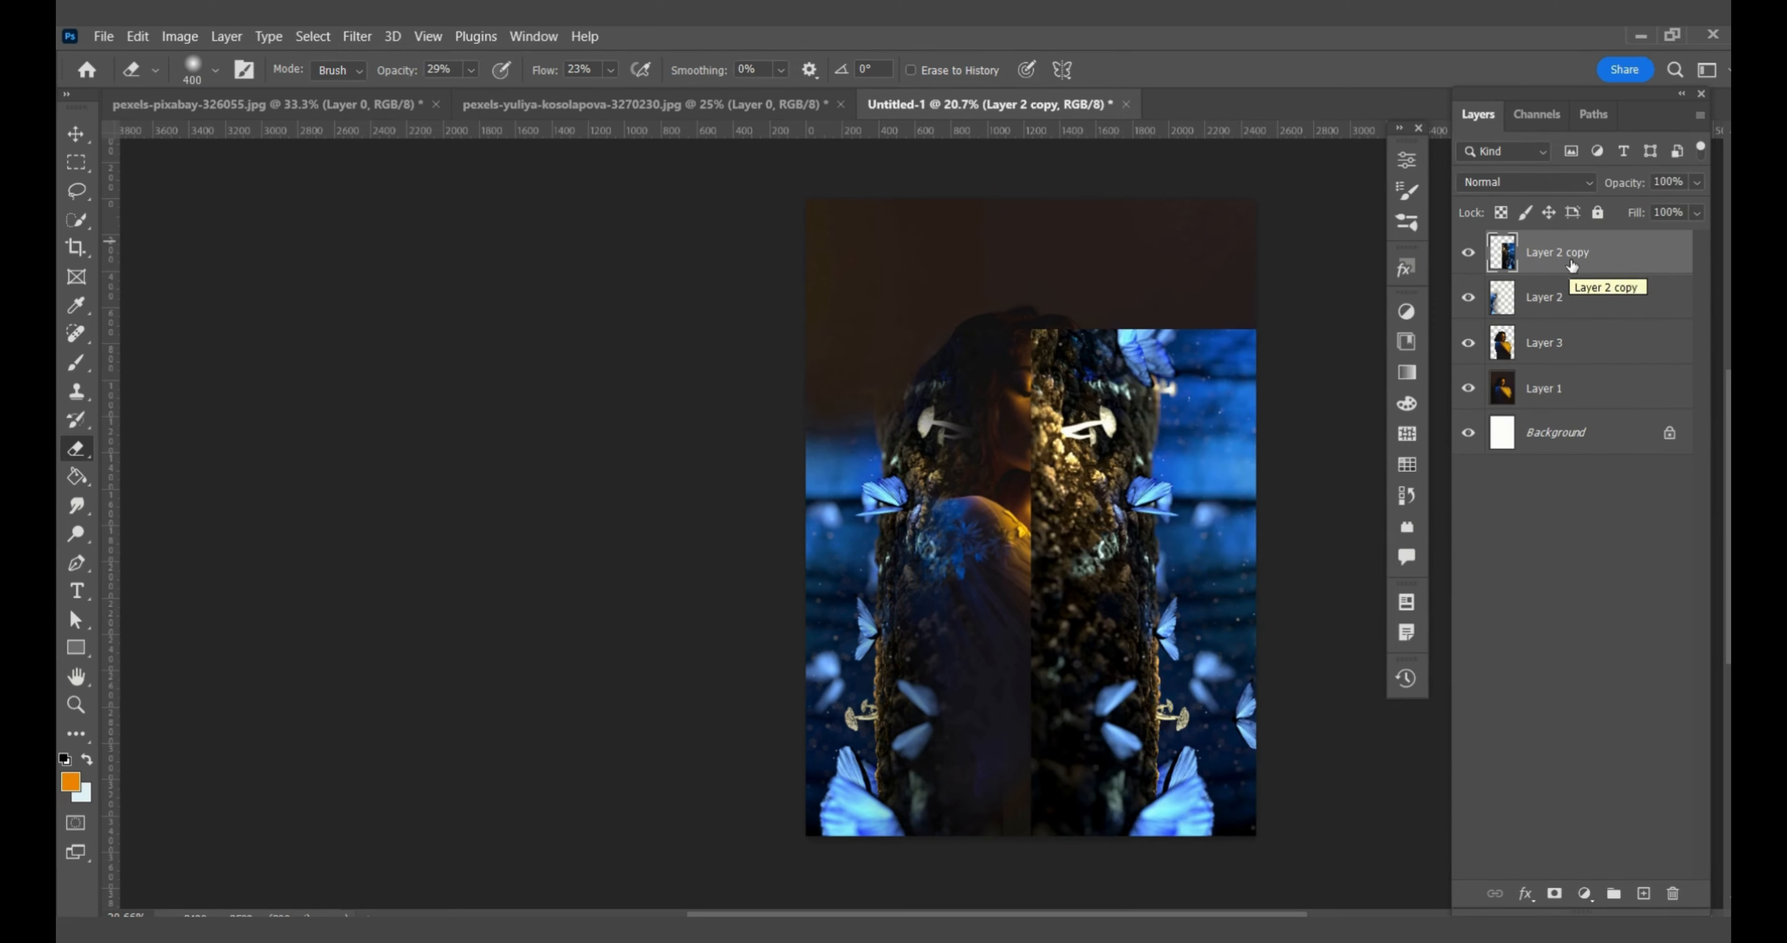
drag(1580, 251, 1564, 356)
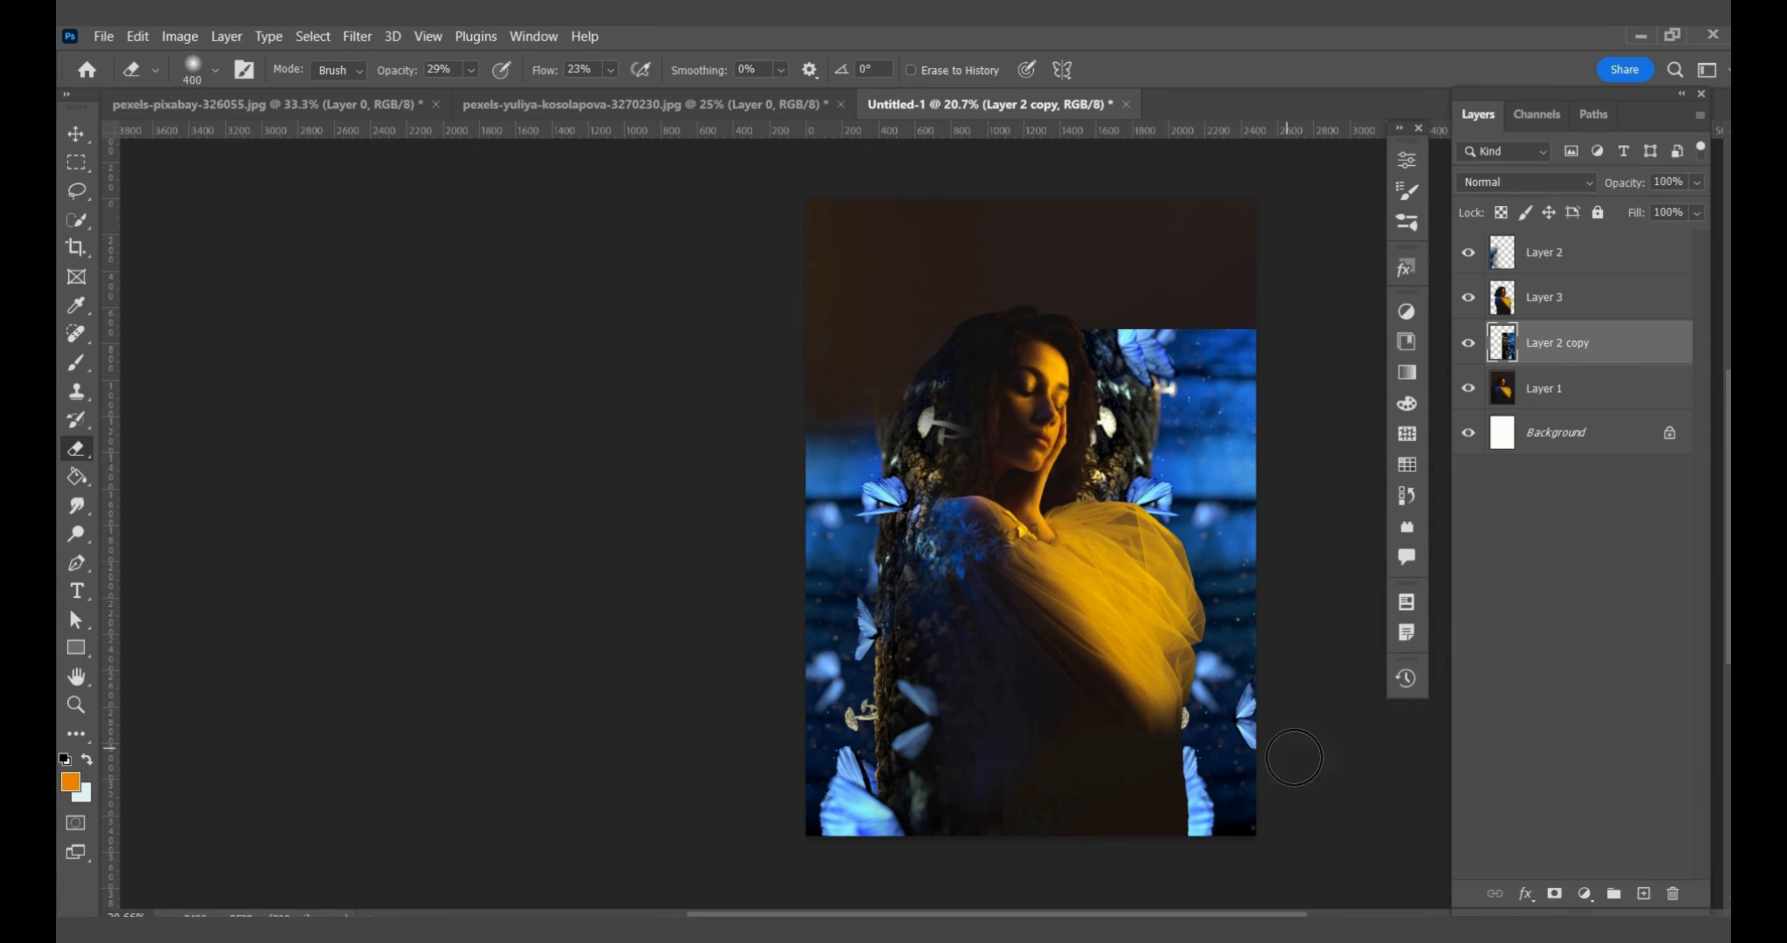
- Add two Hue/Saturation adjustment layers above Layer 2 copy
click(1588, 895)
click(1616, 705)
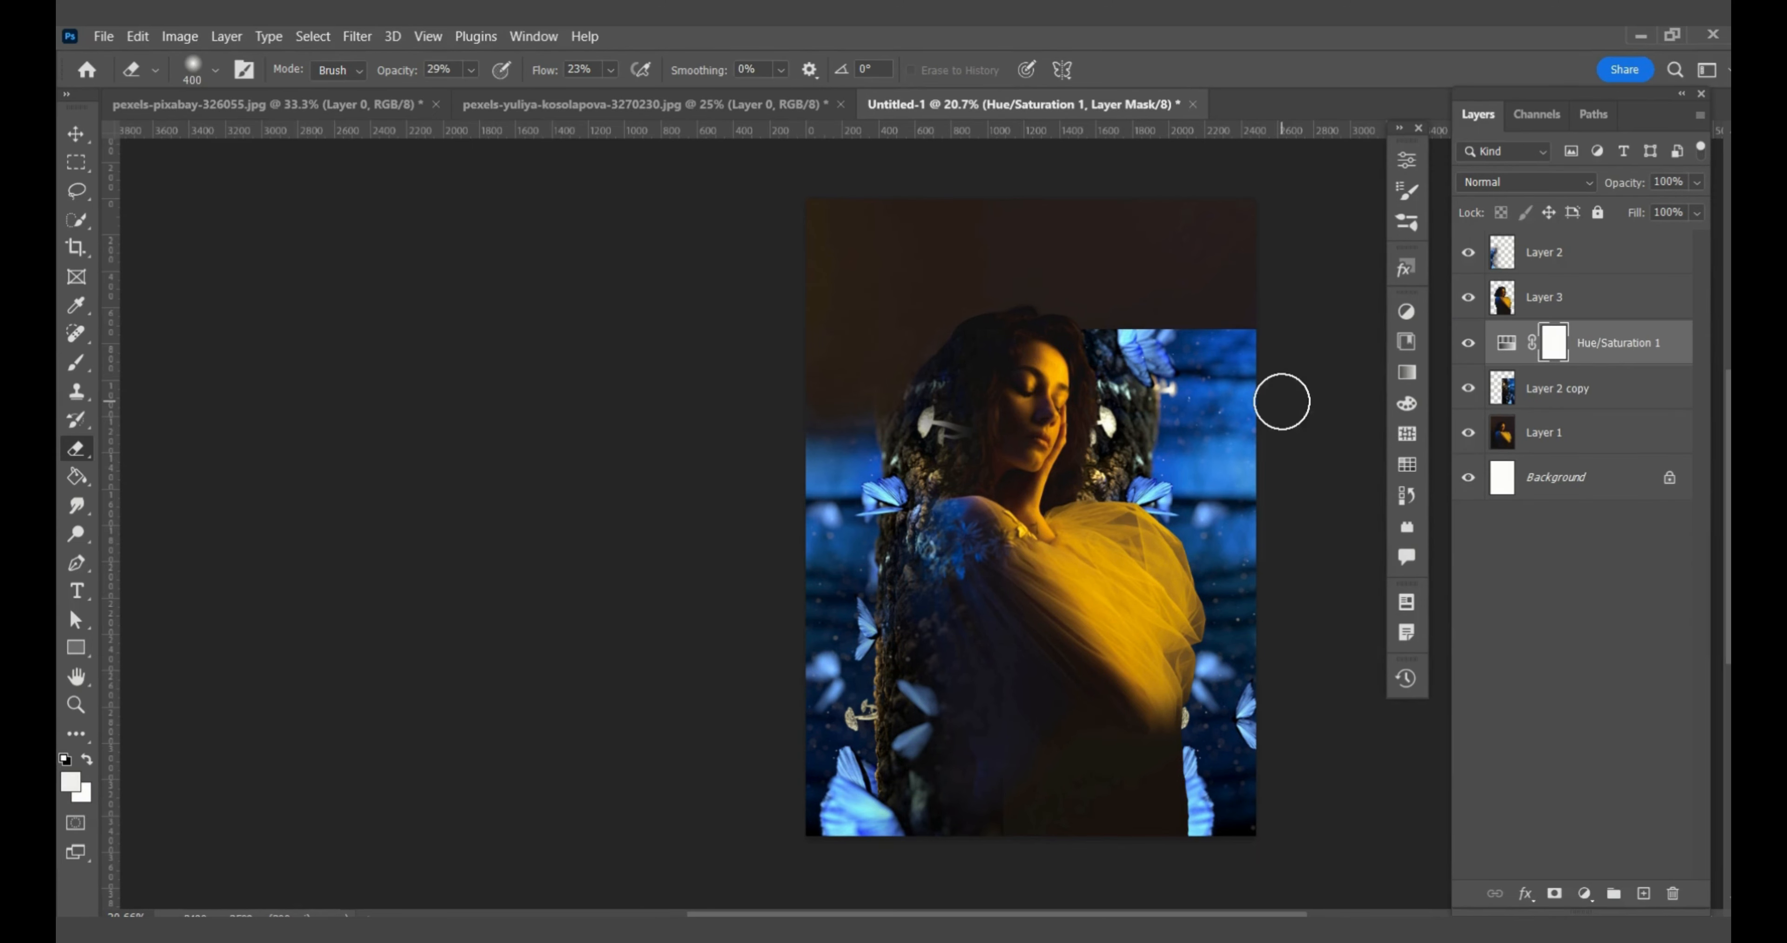
click(1583, 895)
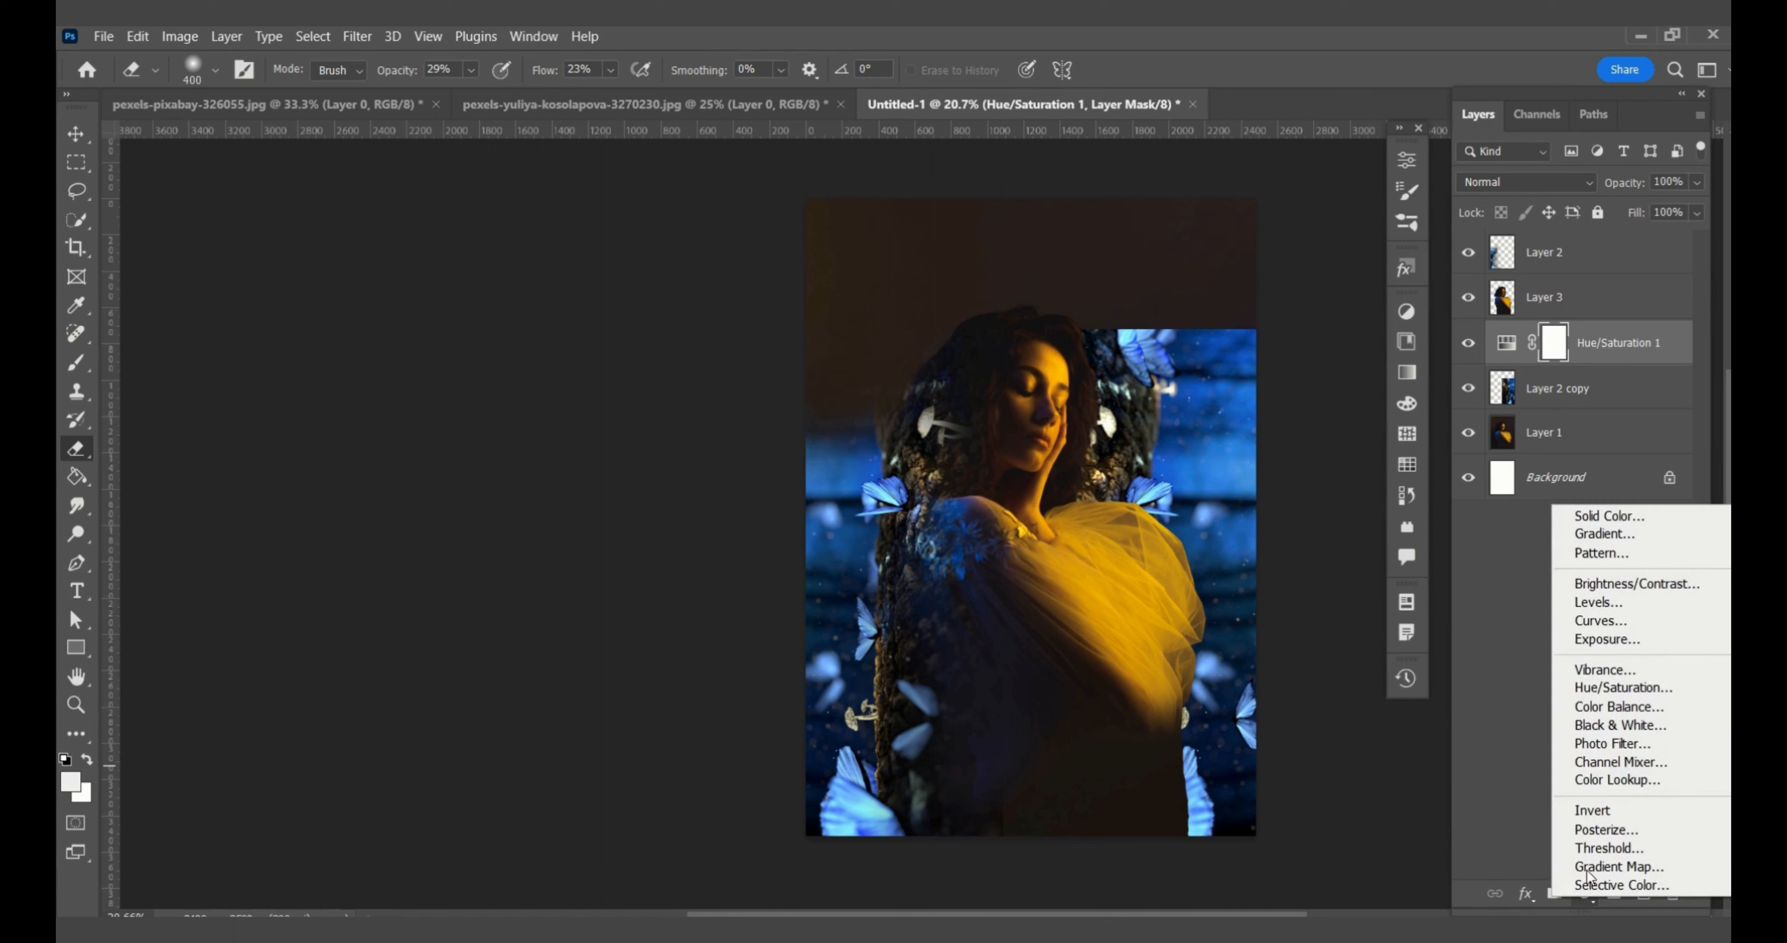
click(1623, 688)
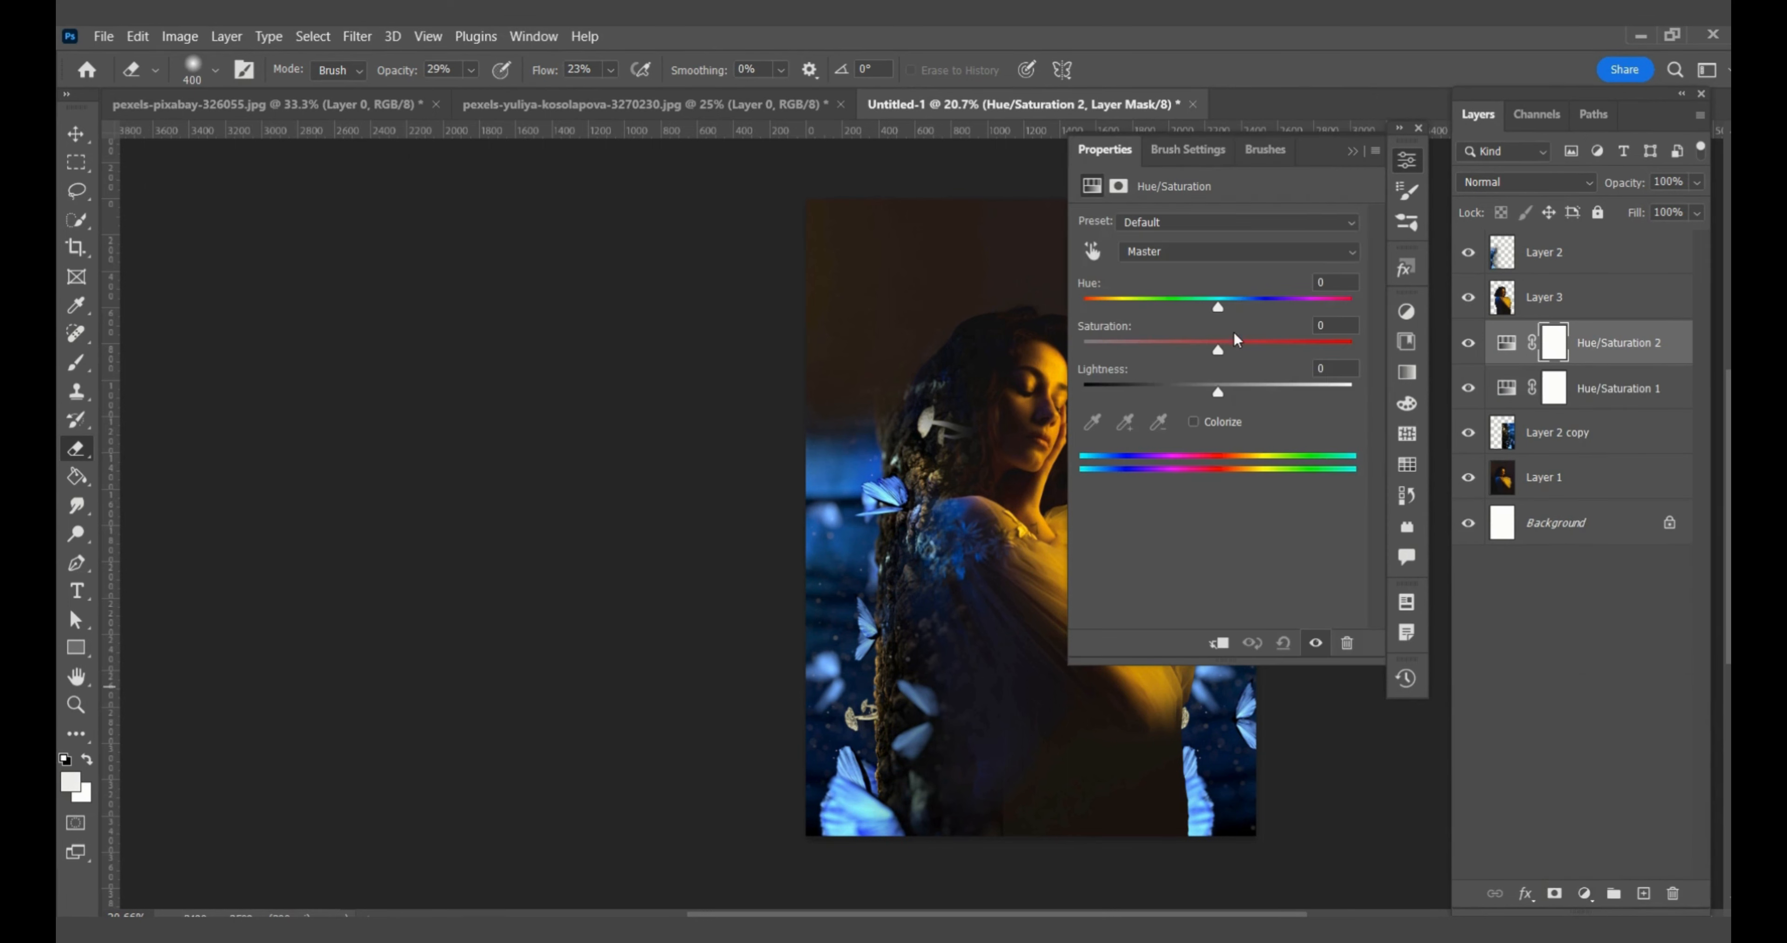
scroll(846, 625, down, 1)
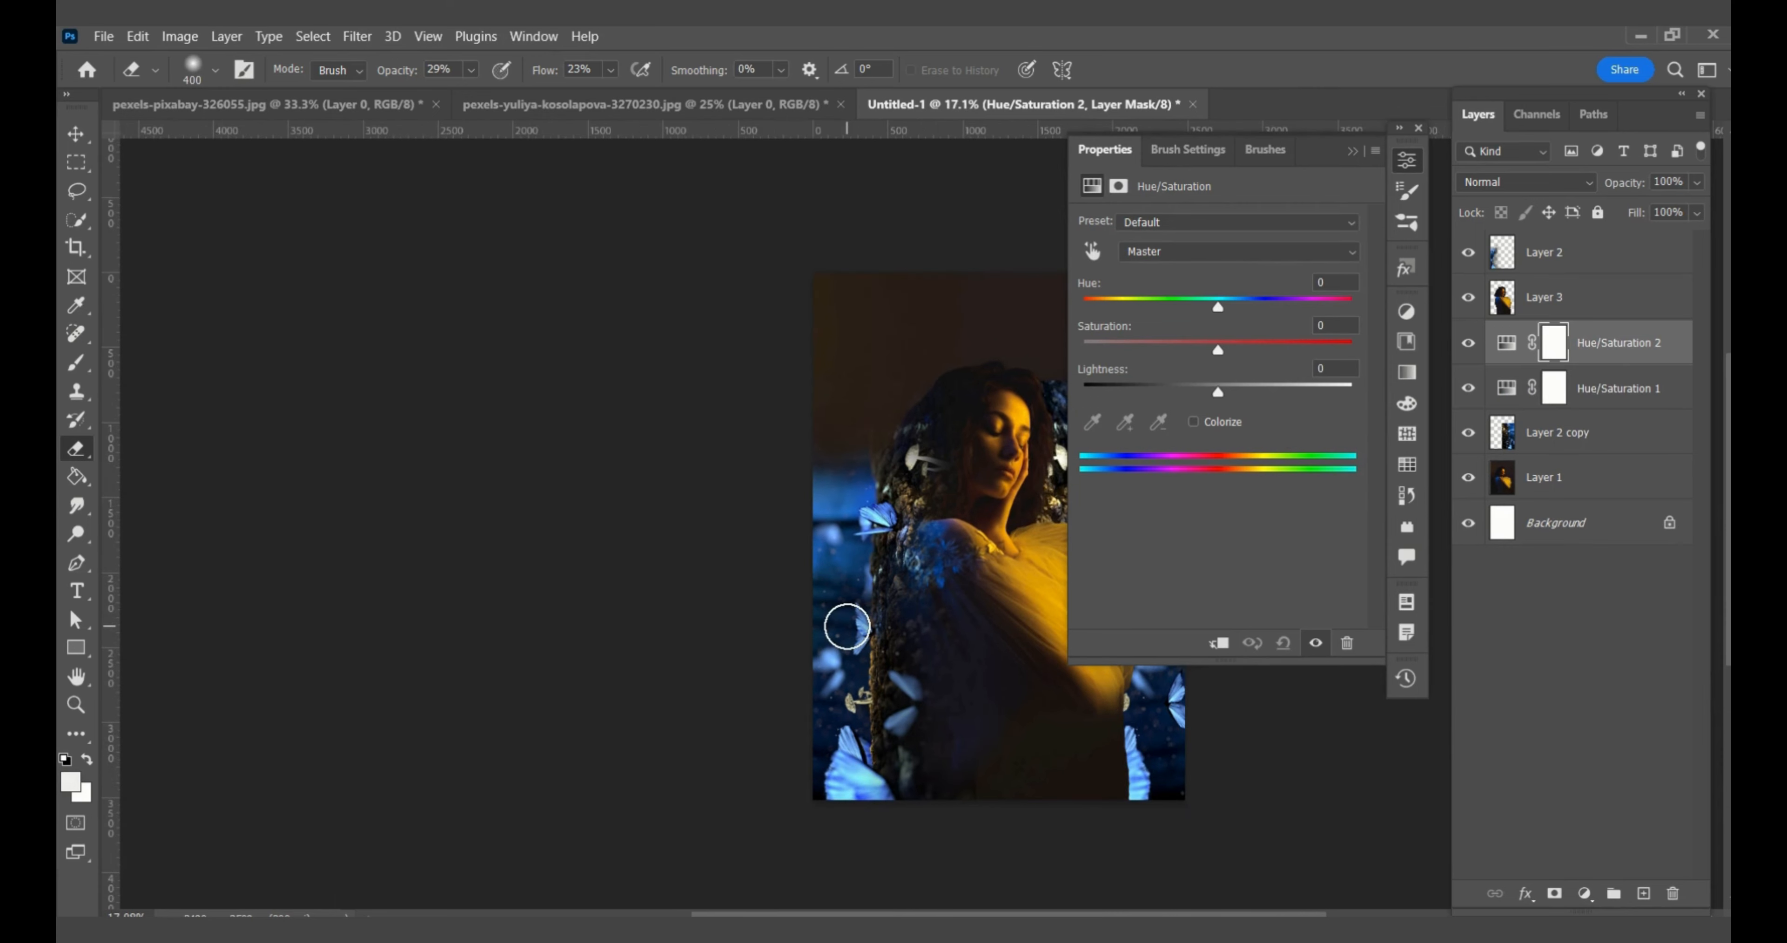
scroll(846, 626, right, 5)
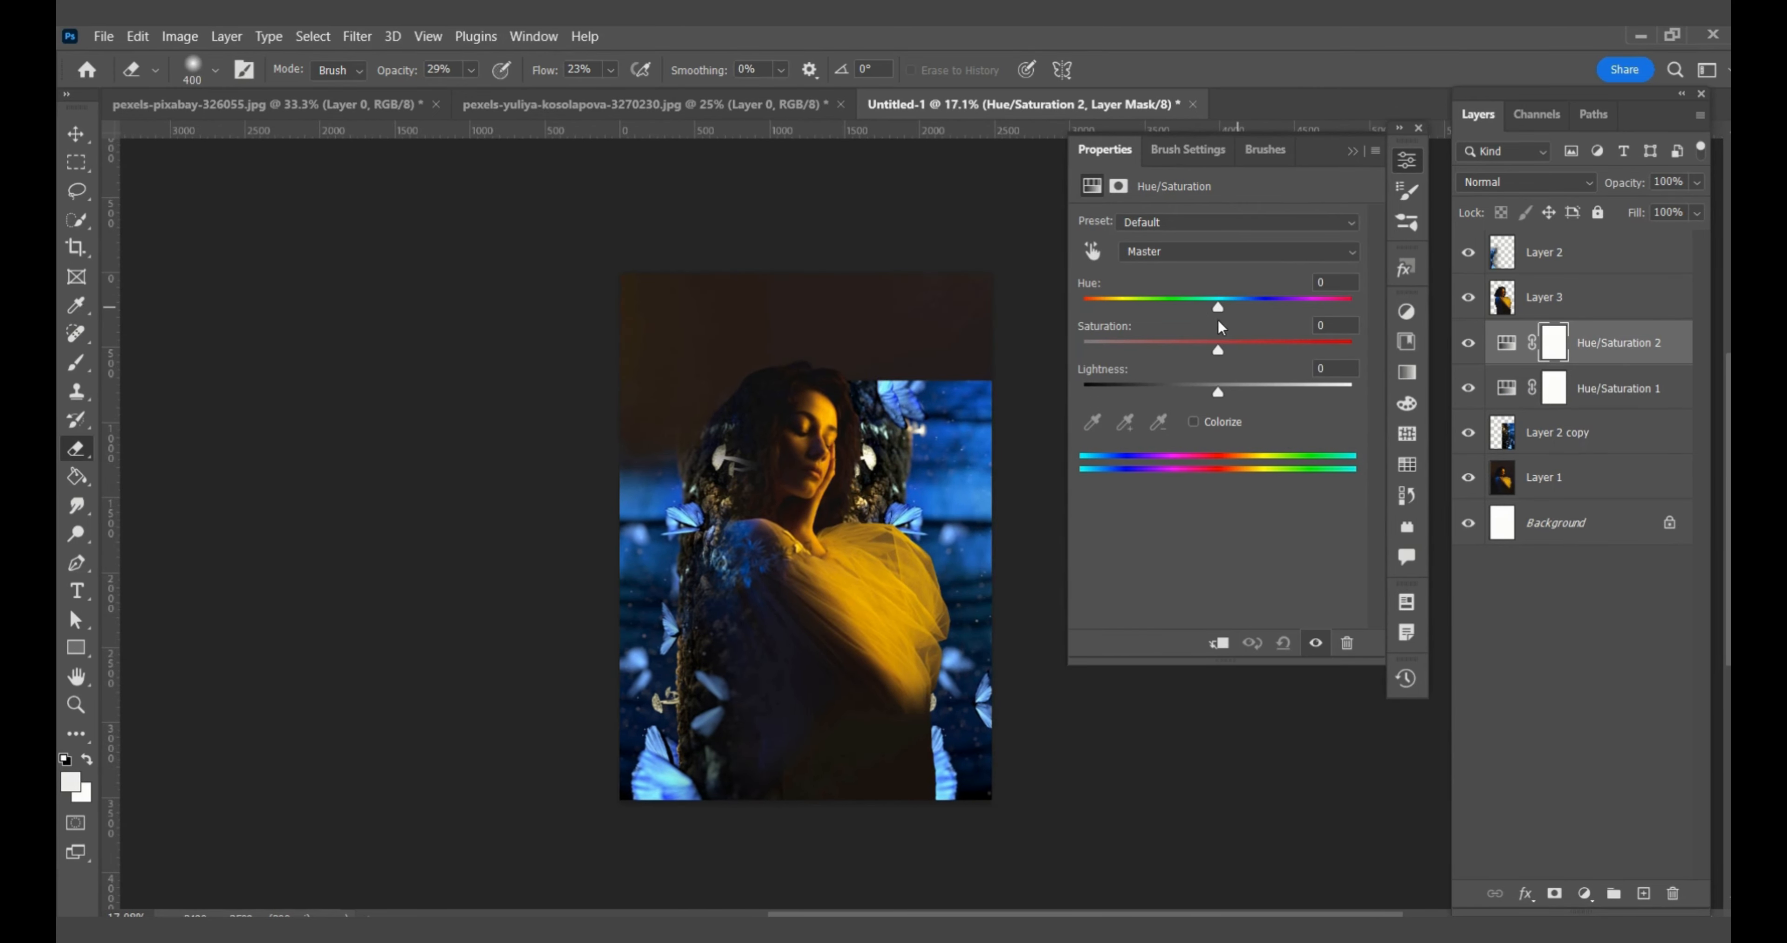
- Set Hue to +180 and Saturation to +10 in the Hue/Saturation 2 adjustment
drag(1220, 304, 1371, 294)
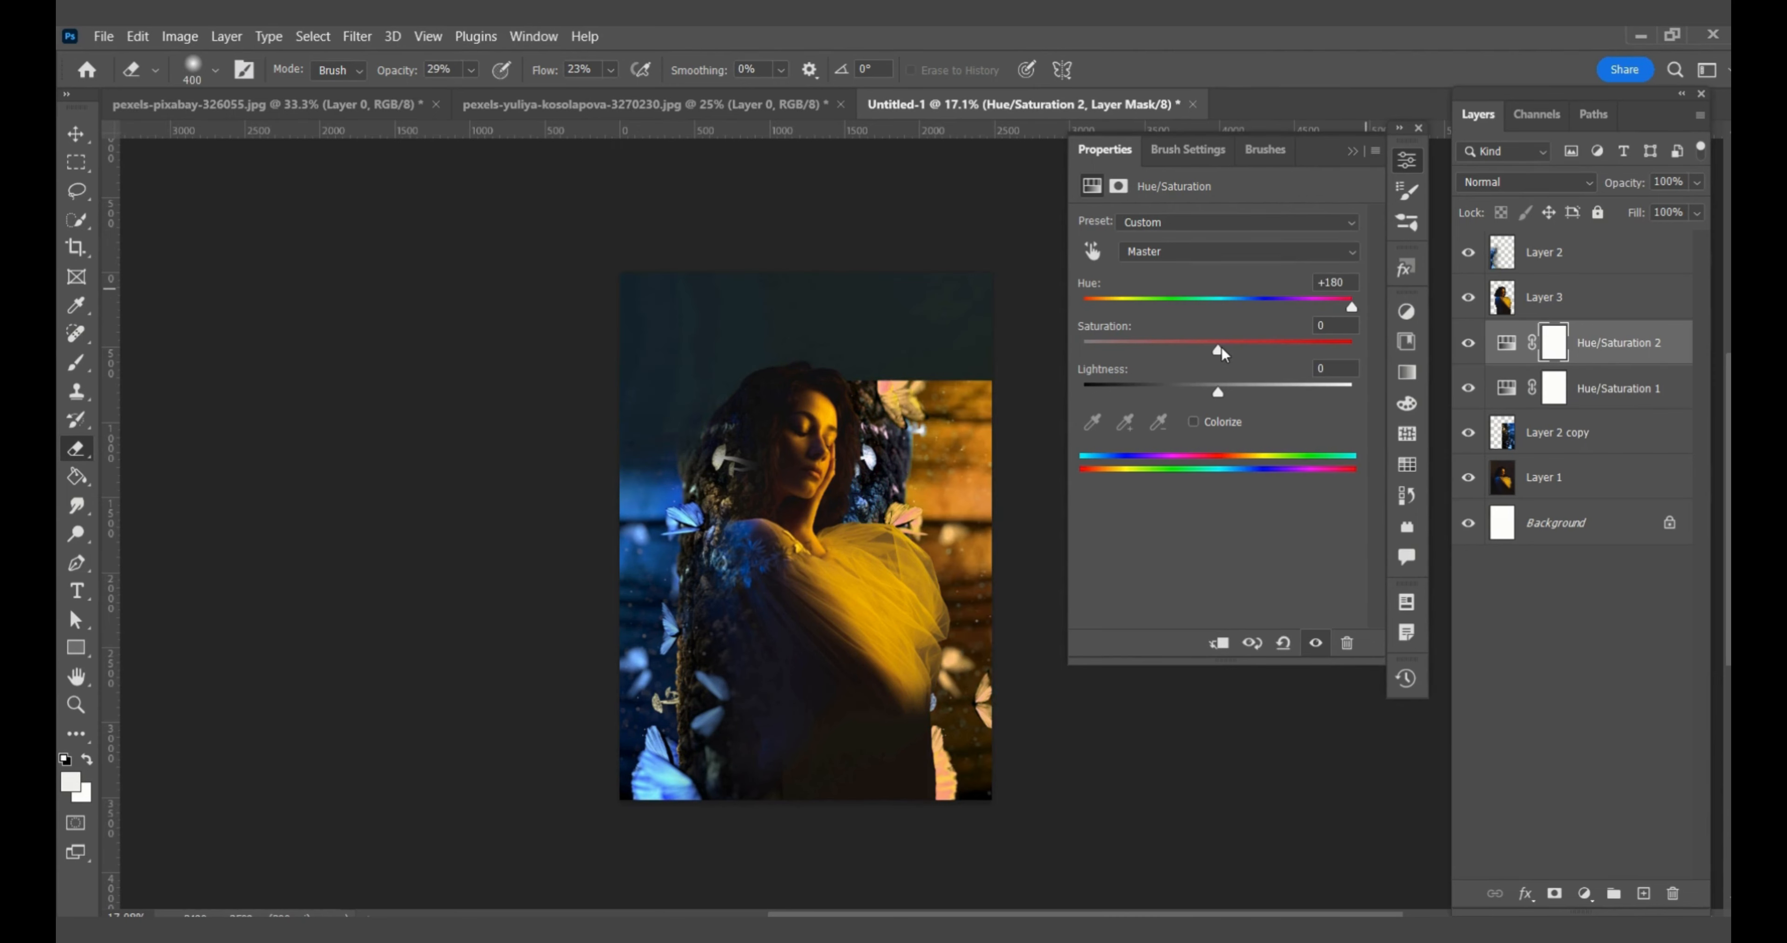
drag(1220, 350, 1252, 354)
key(ctrl+2)
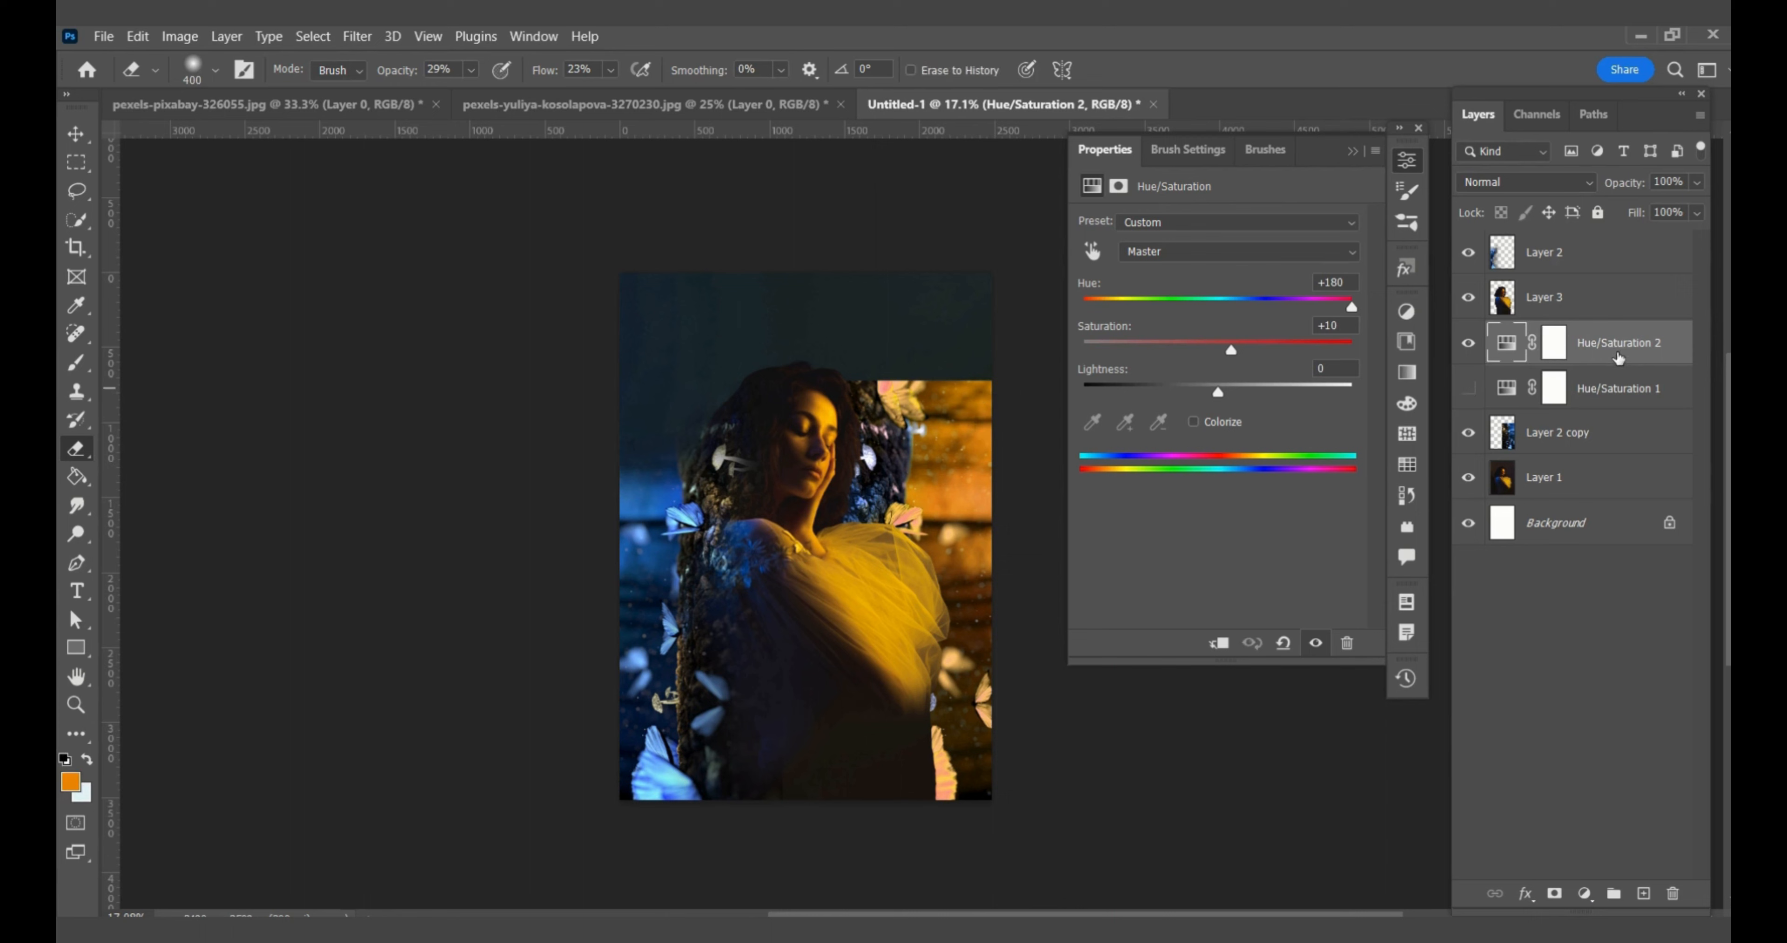
- Move Hue/Saturation 2 directly above Layer 2 copy and delete the mask of Hue/Saturation 1
drag(1618, 357, 1607, 426)
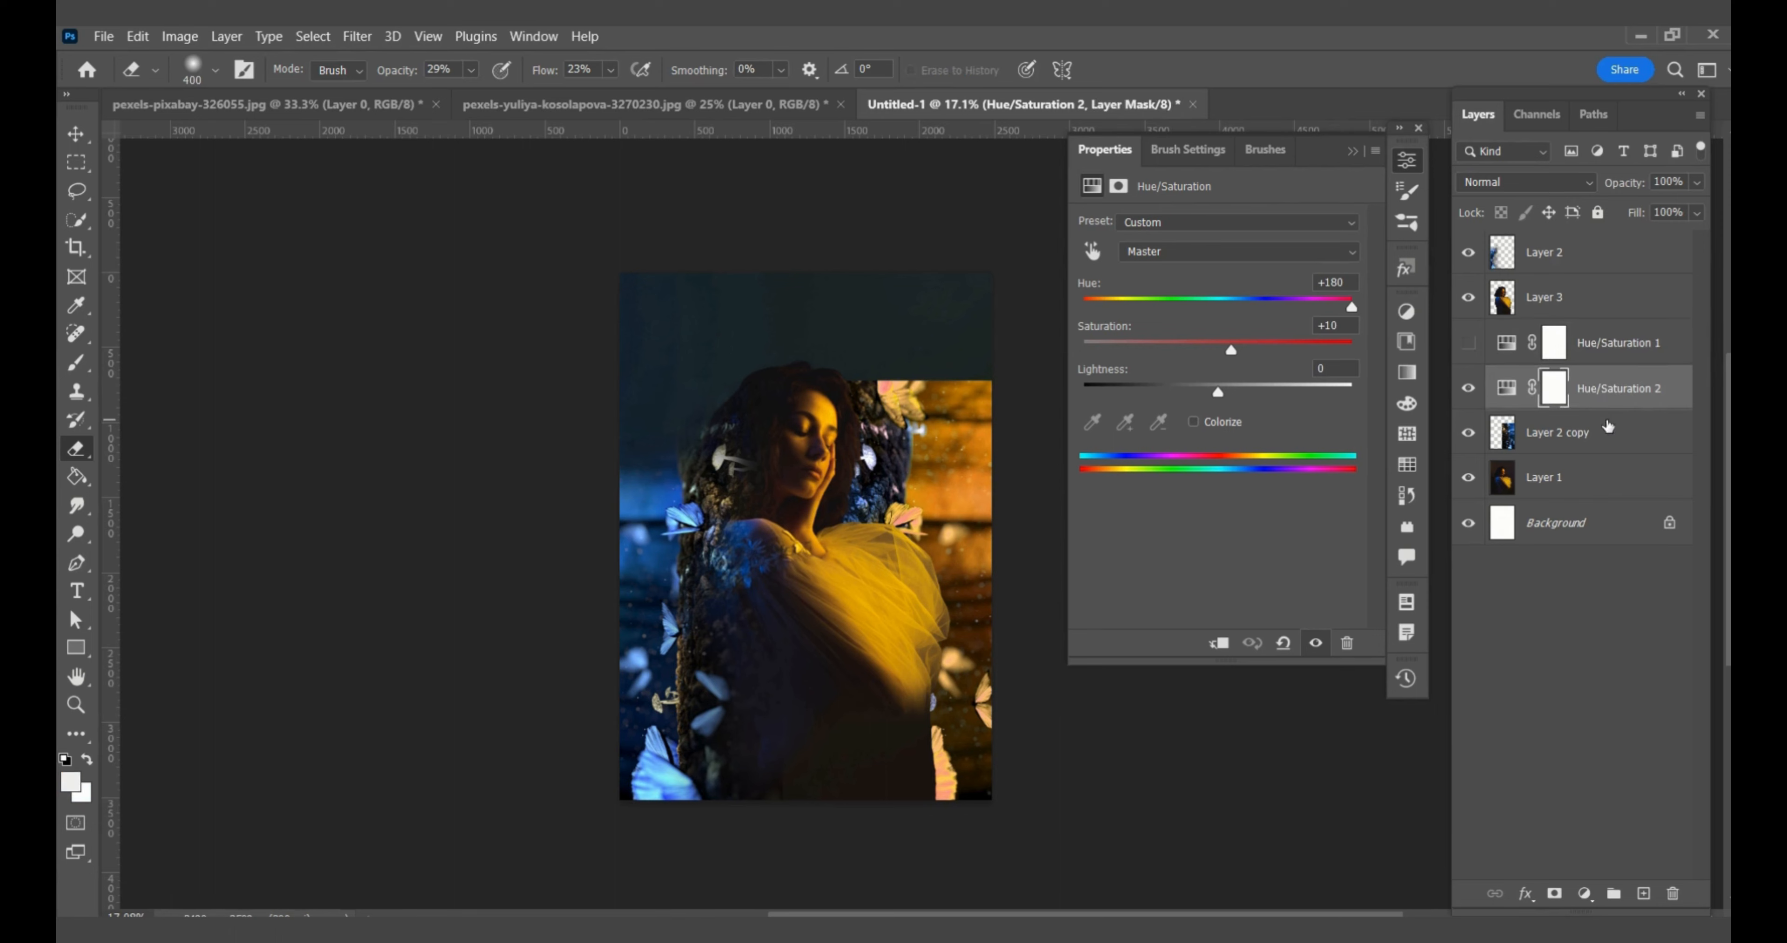
click(1601, 346)
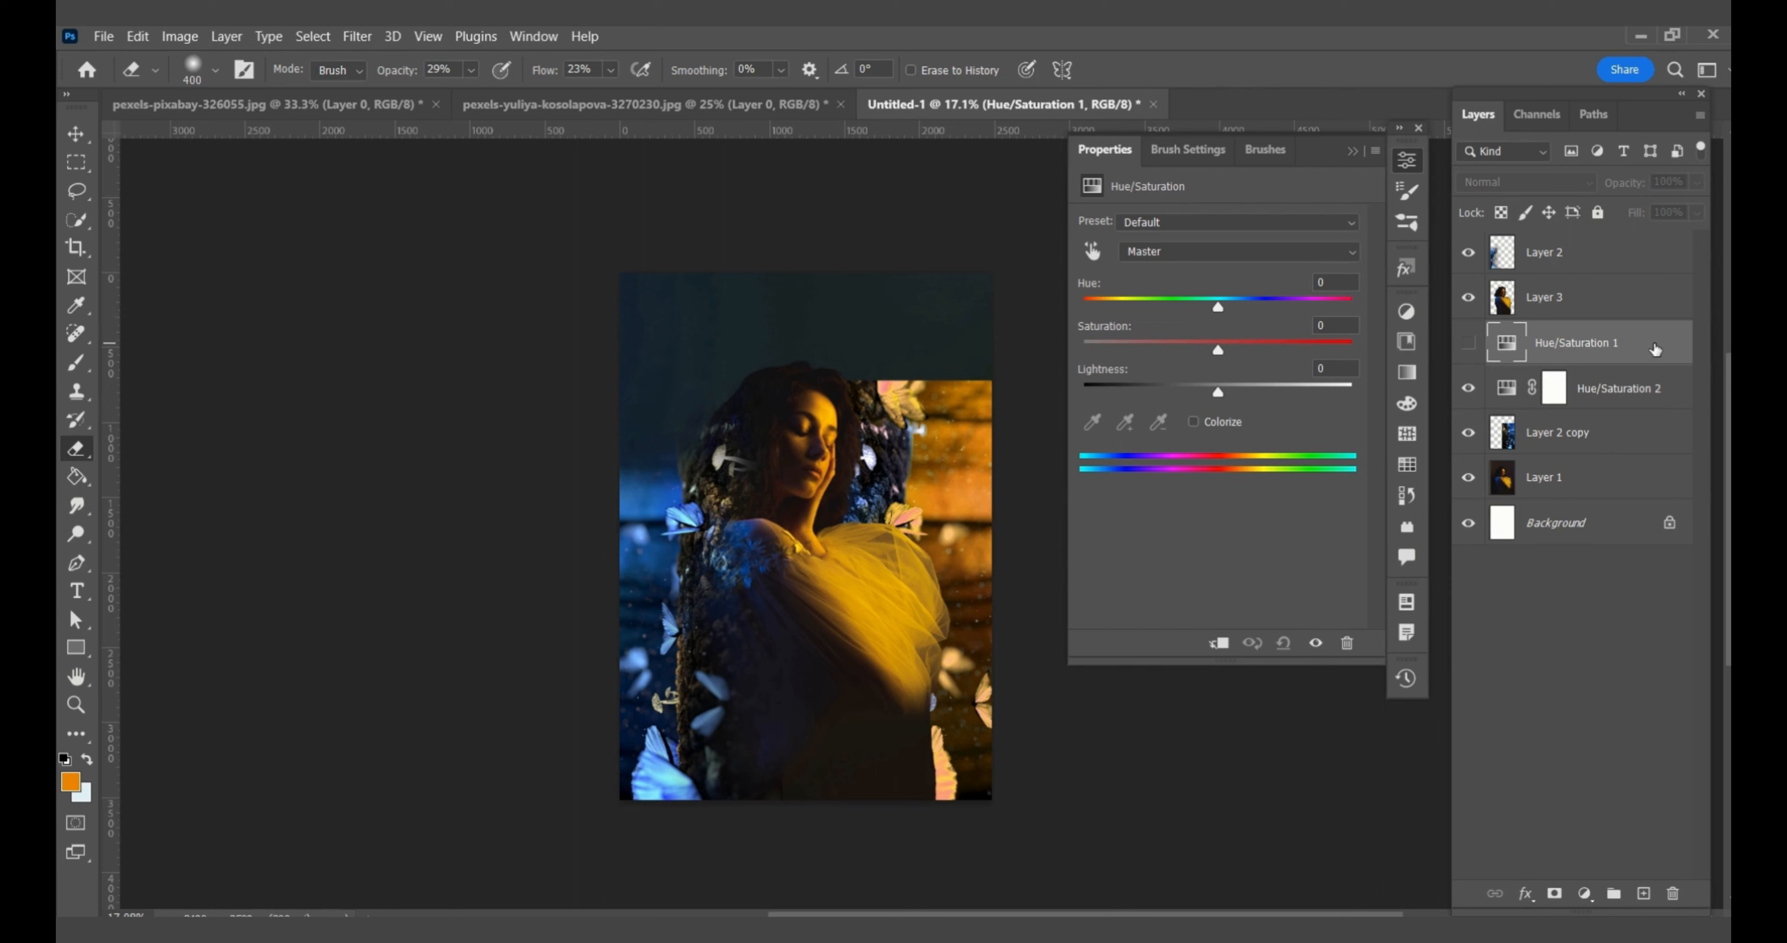
key(ctrl+z)
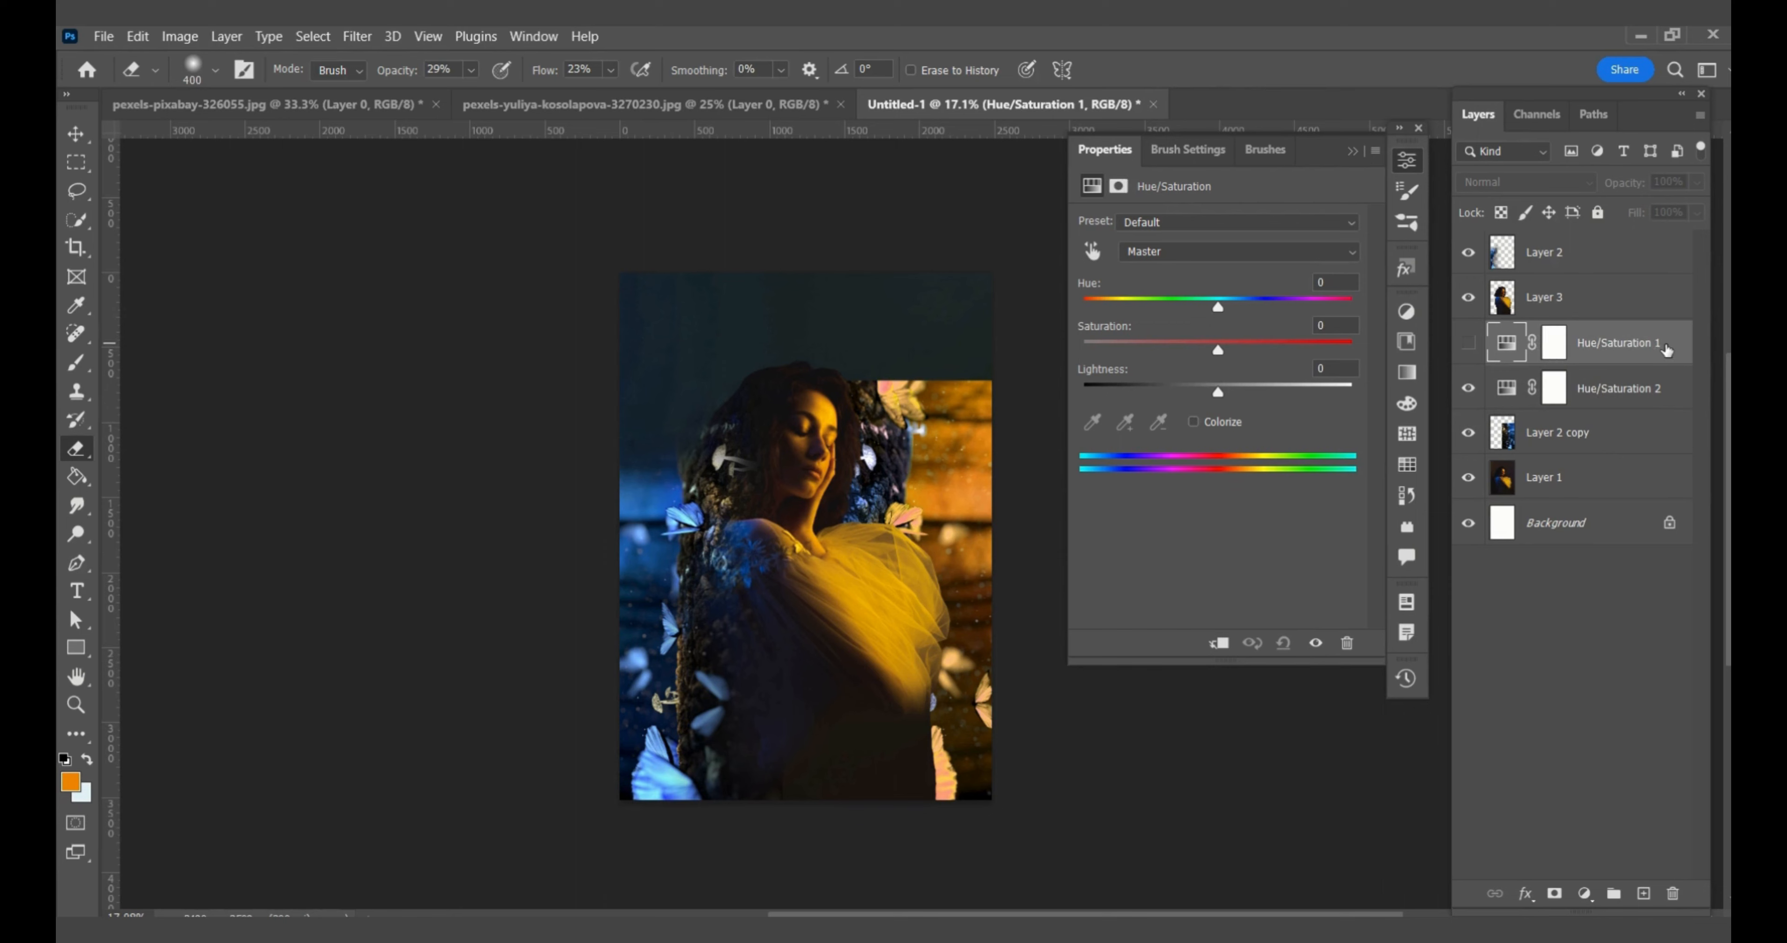
key(Delete)
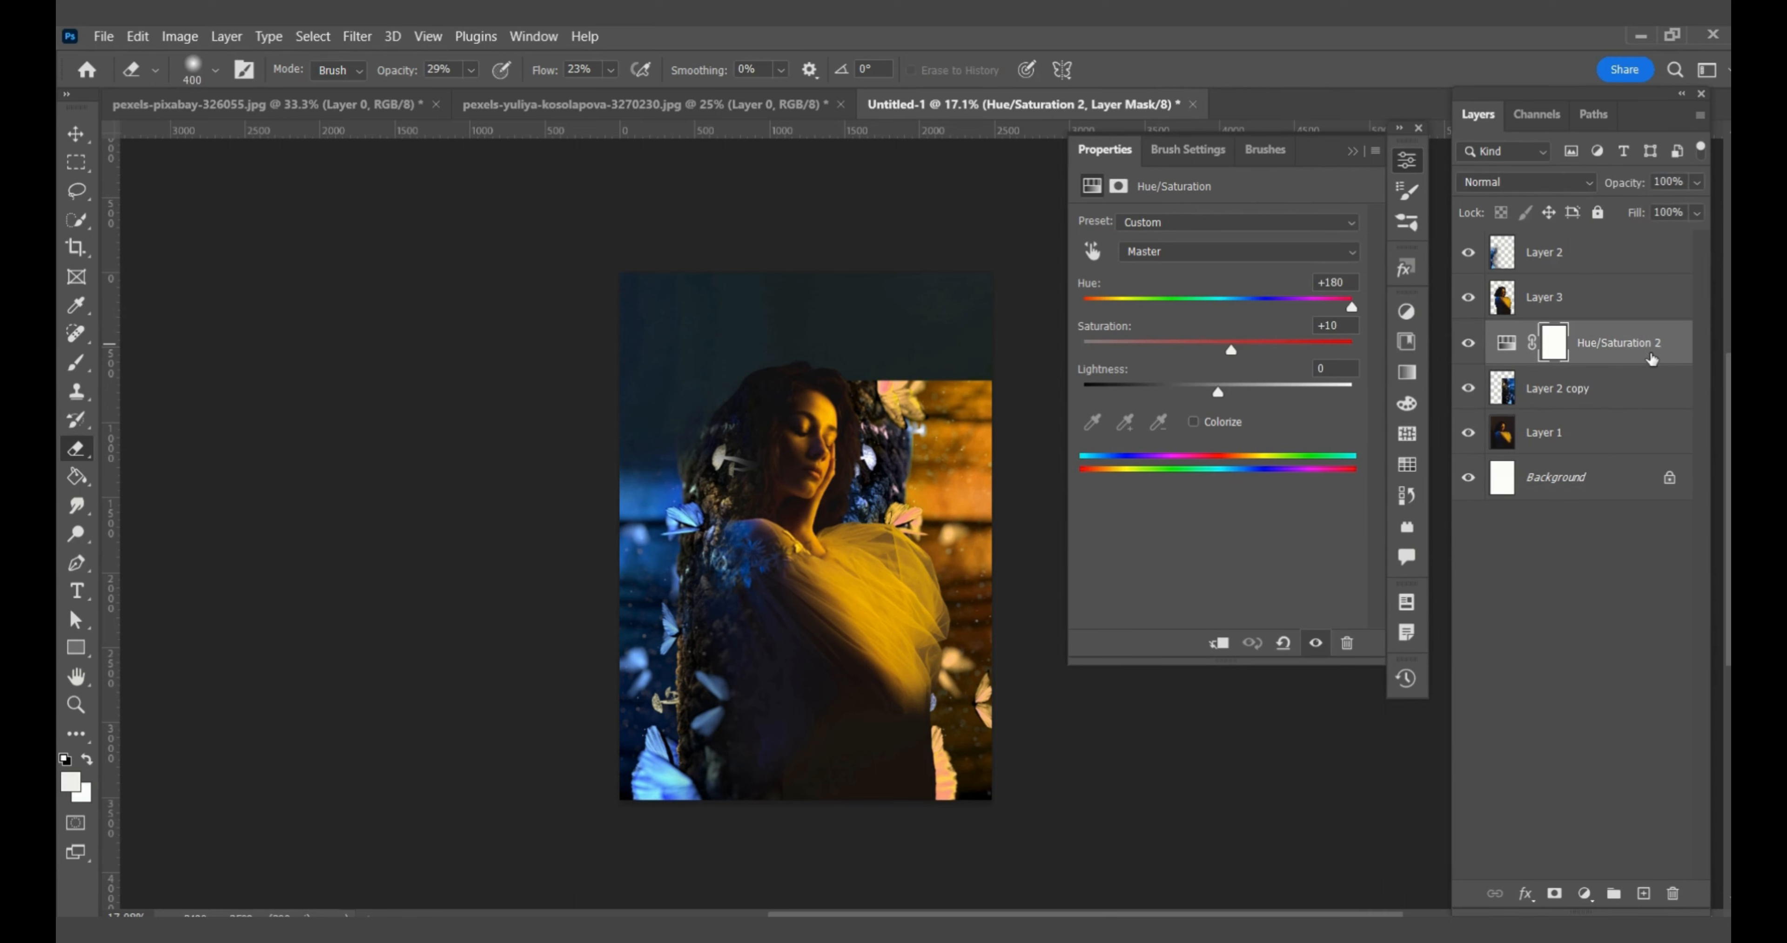
shift+click(1645, 380)
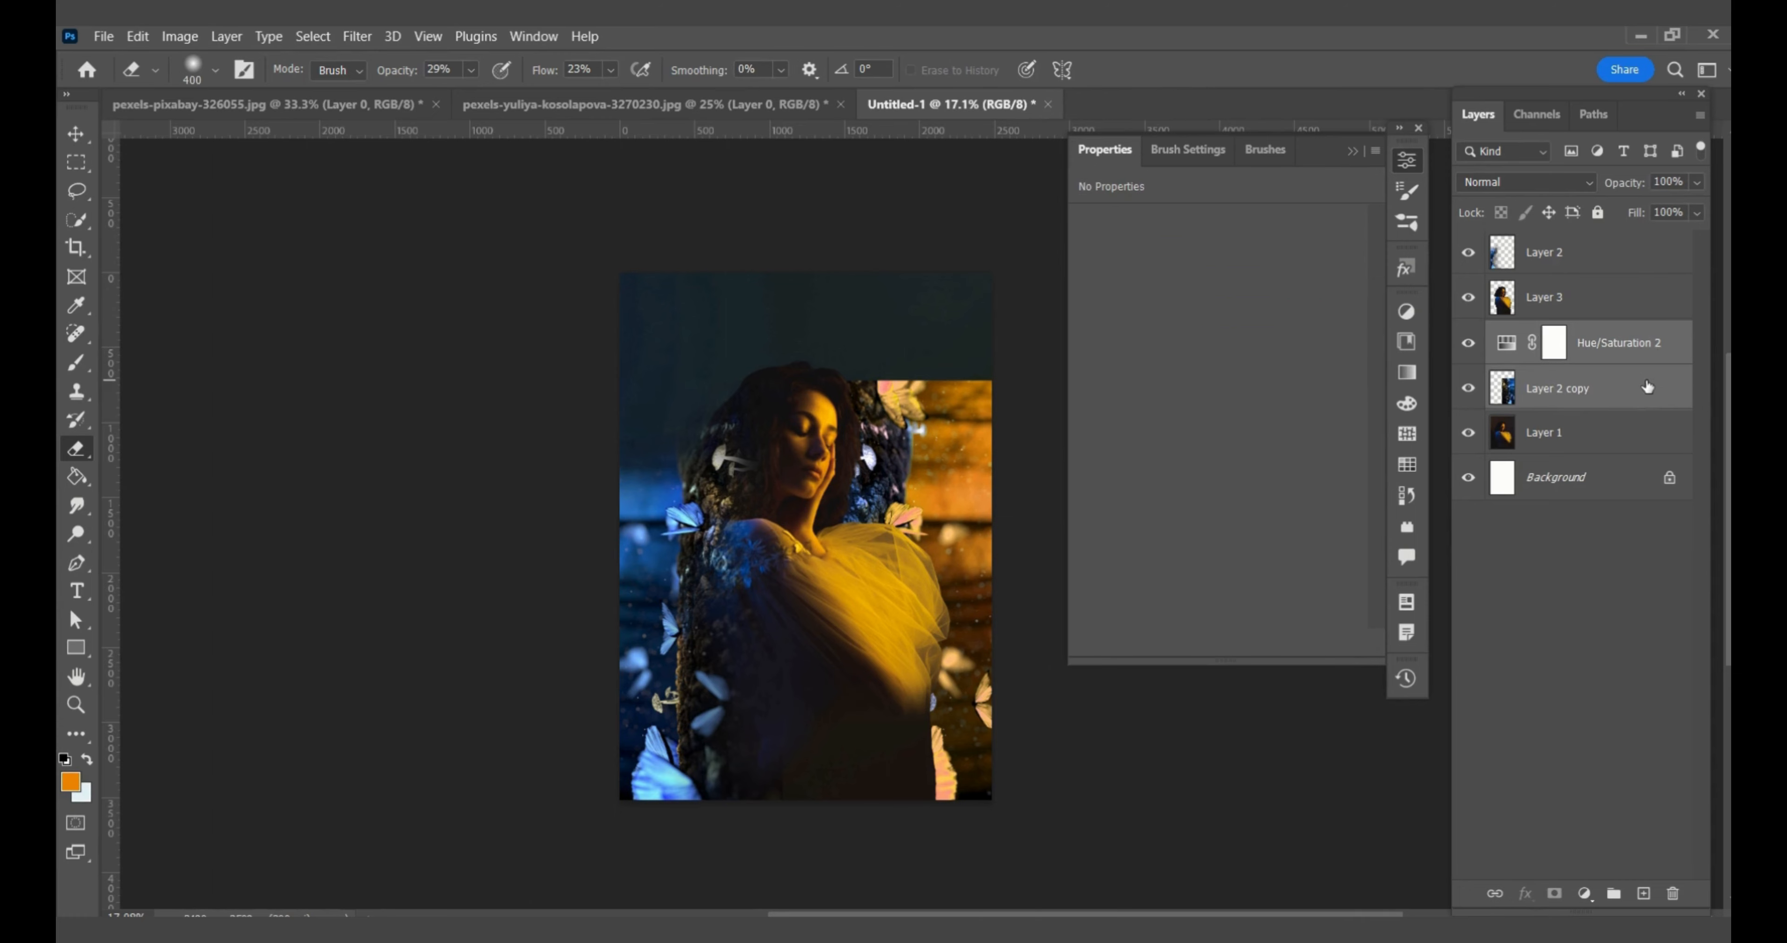
click(1682, 361)
right_click(1684, 361)
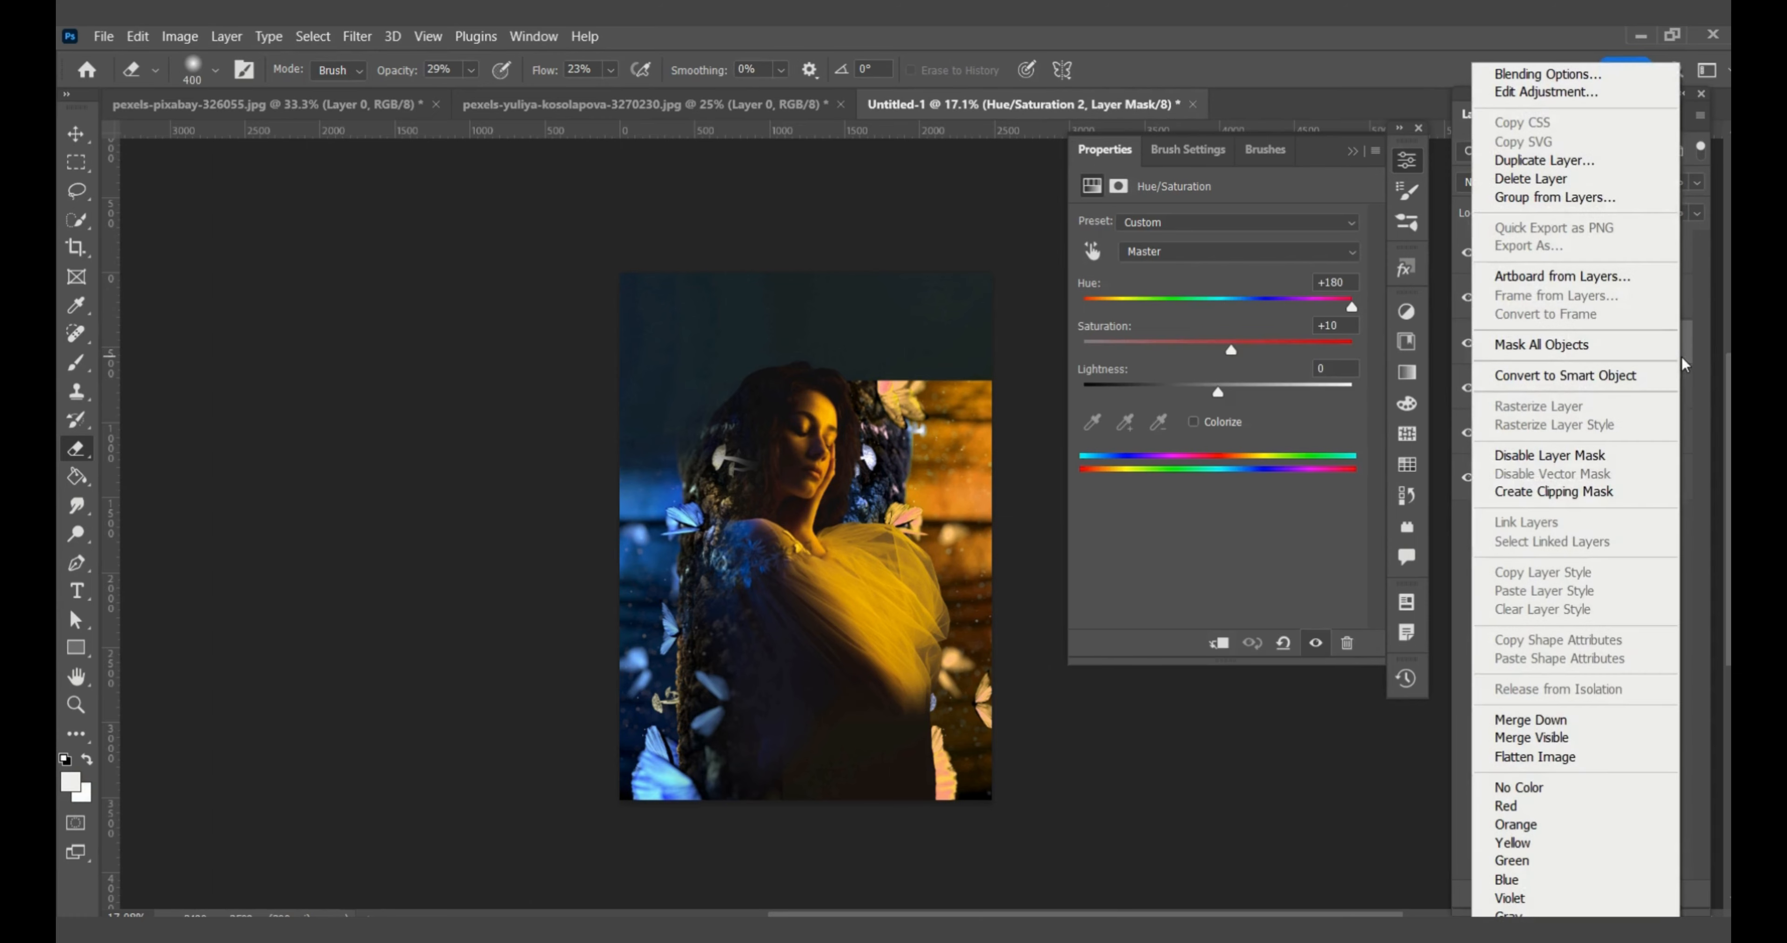
click(1602, 491)
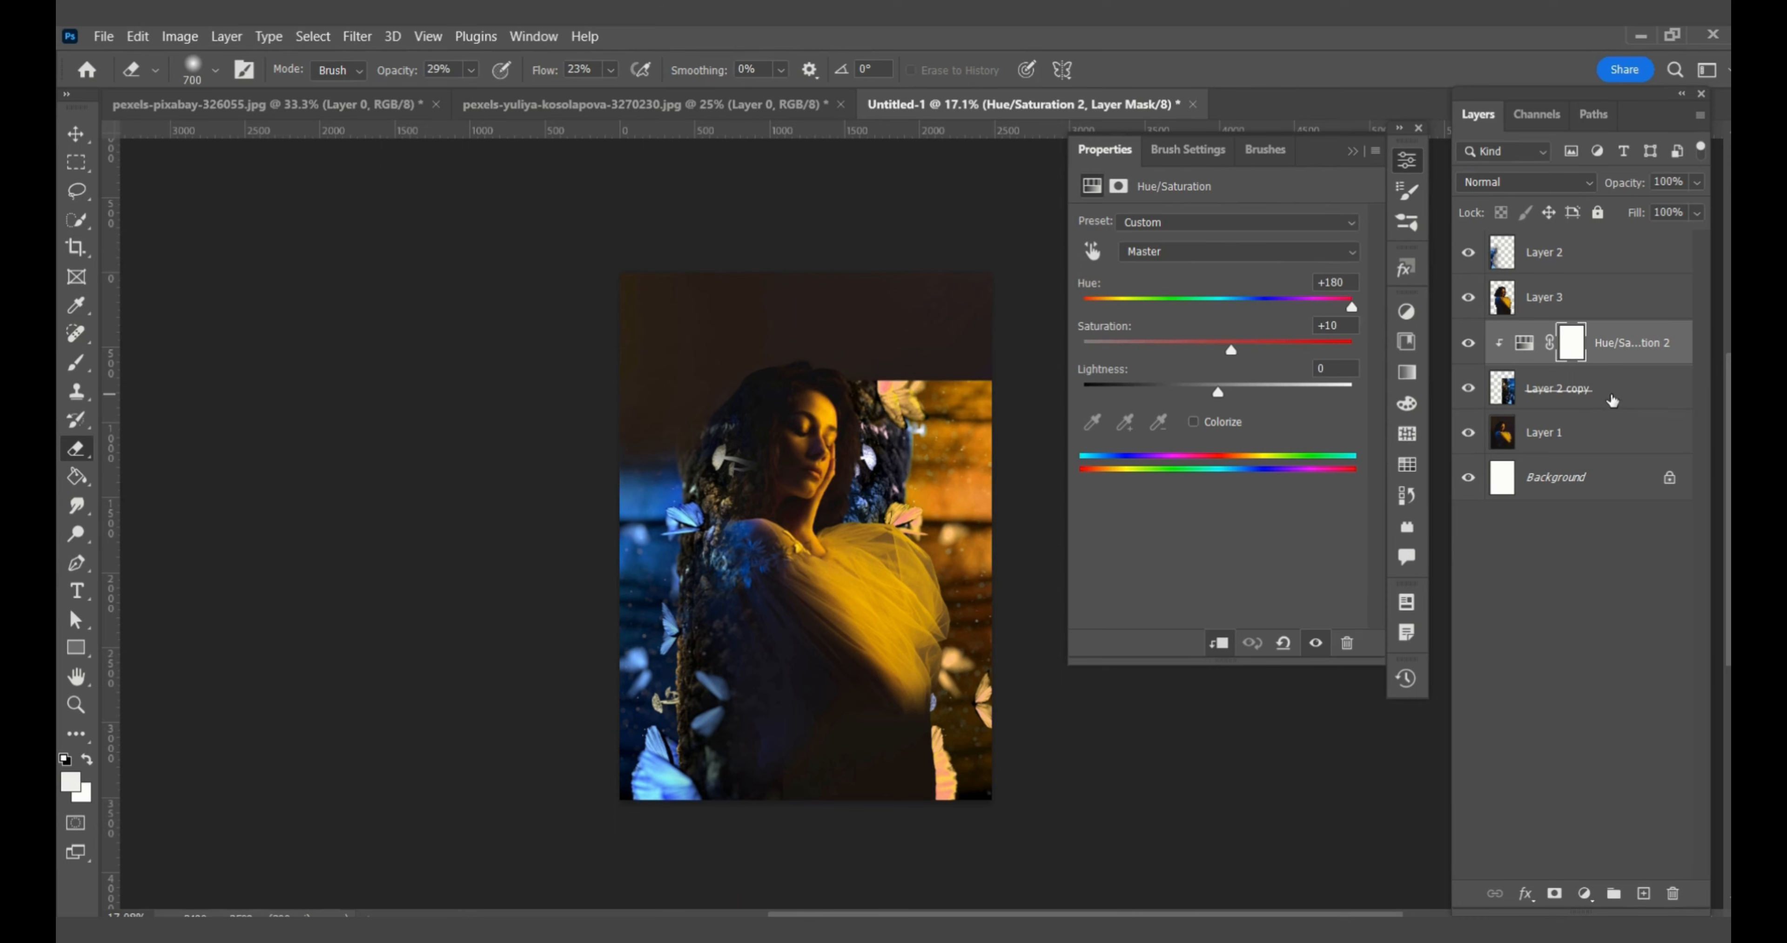
key(ctrl+z)
key(ctrl+z)
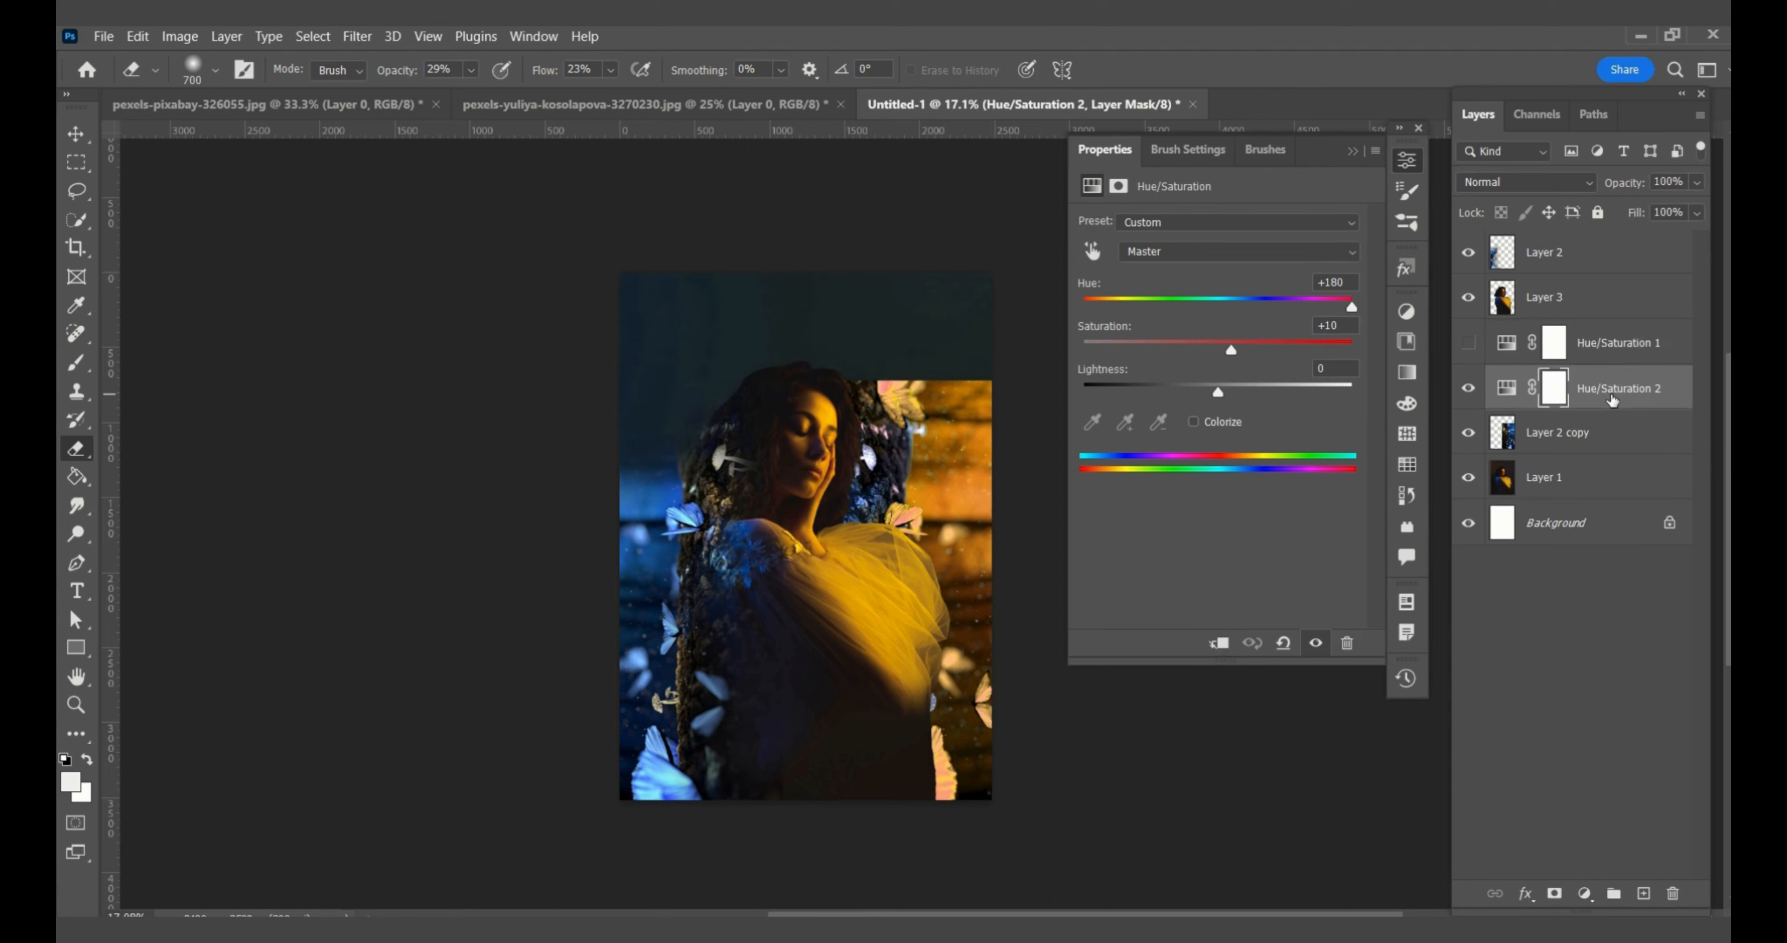
click(1642, 344)
key(Delete)
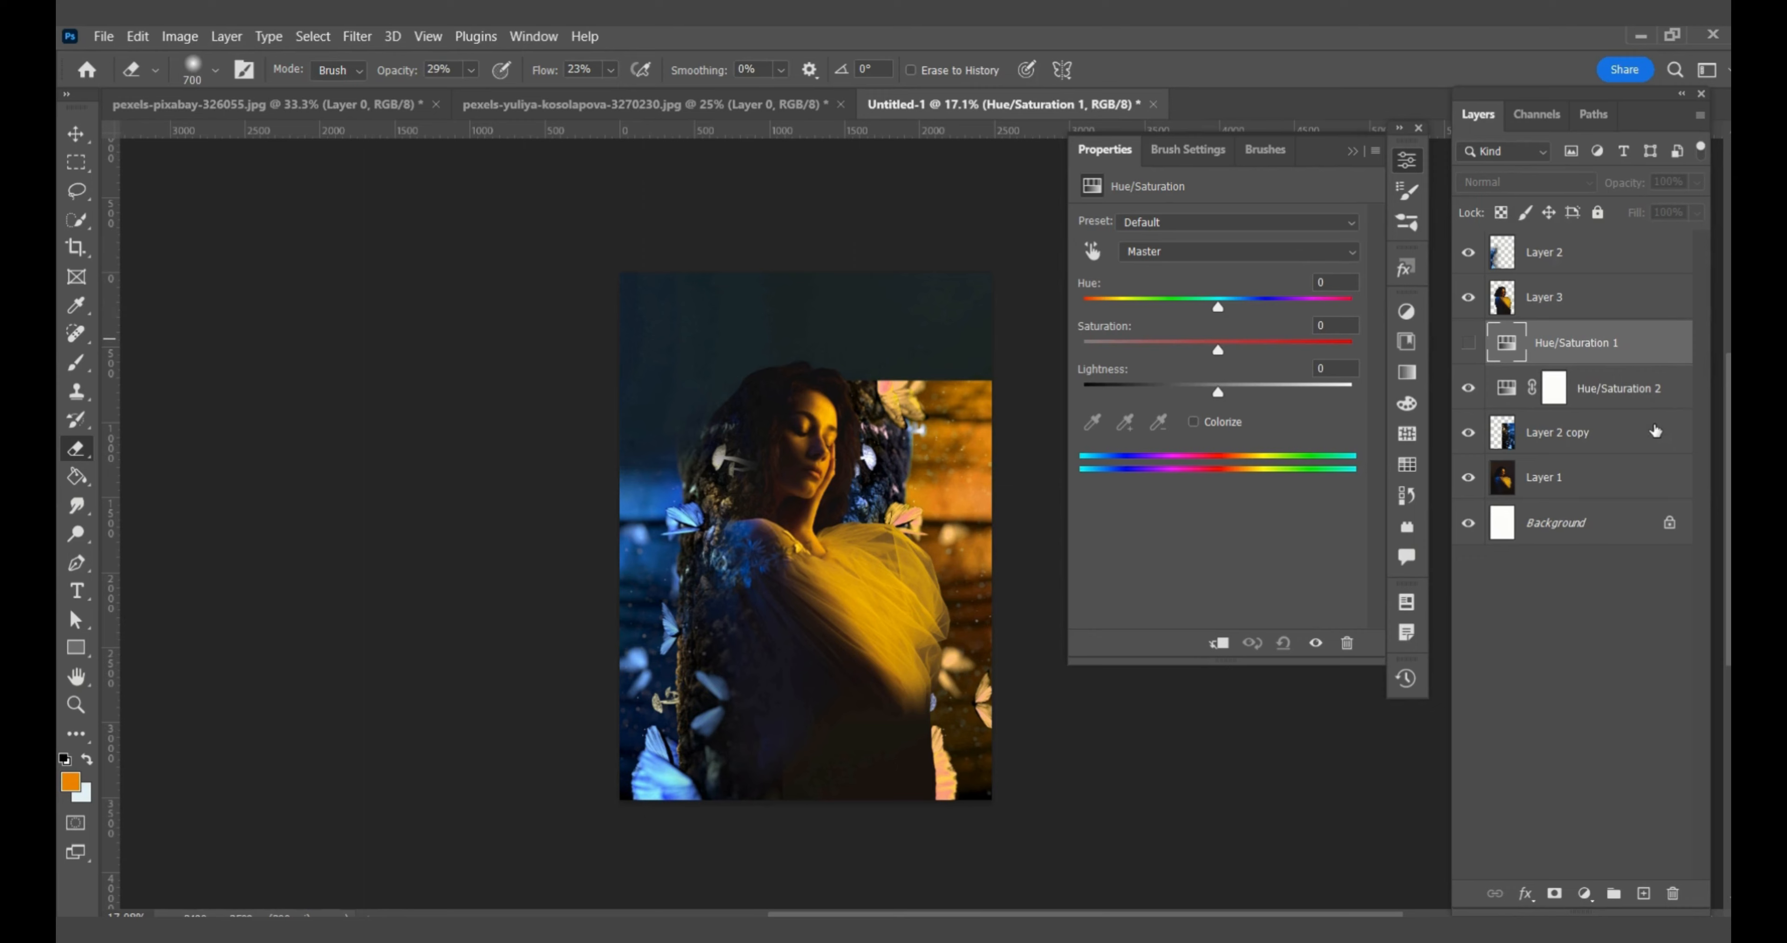
- Clip the Hue/Saturation 2 adjustment to Layer 2 copy with a clipping mask
click(1637, 425)
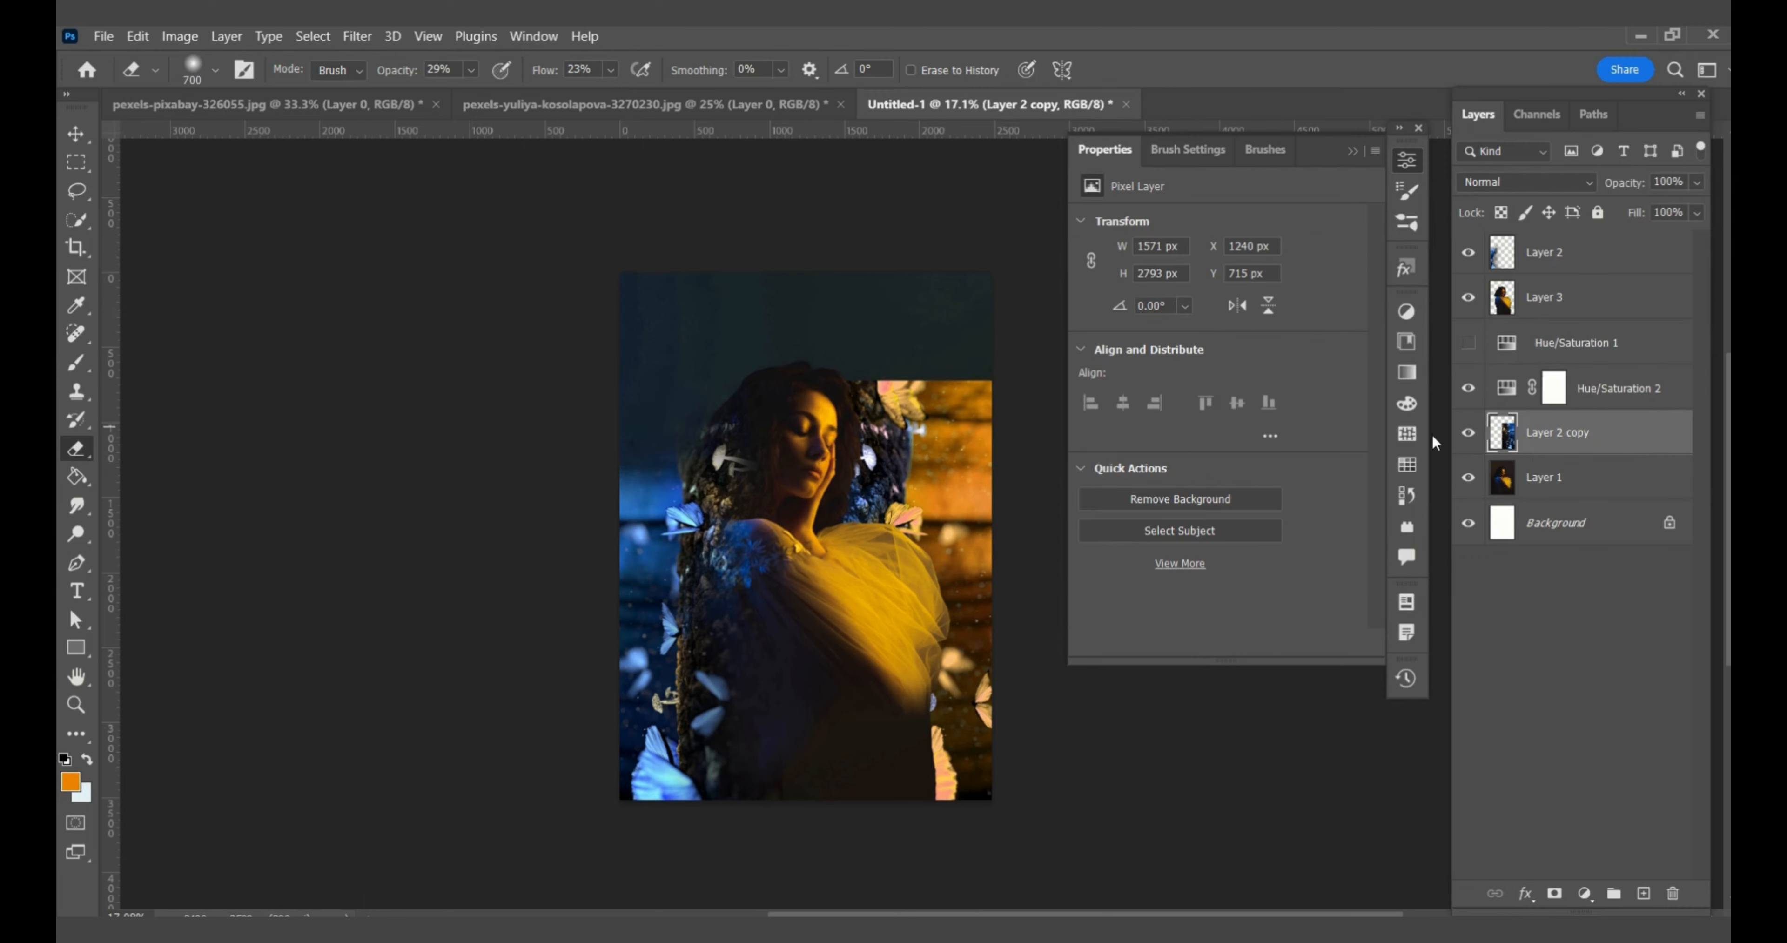
click(1654, 385)
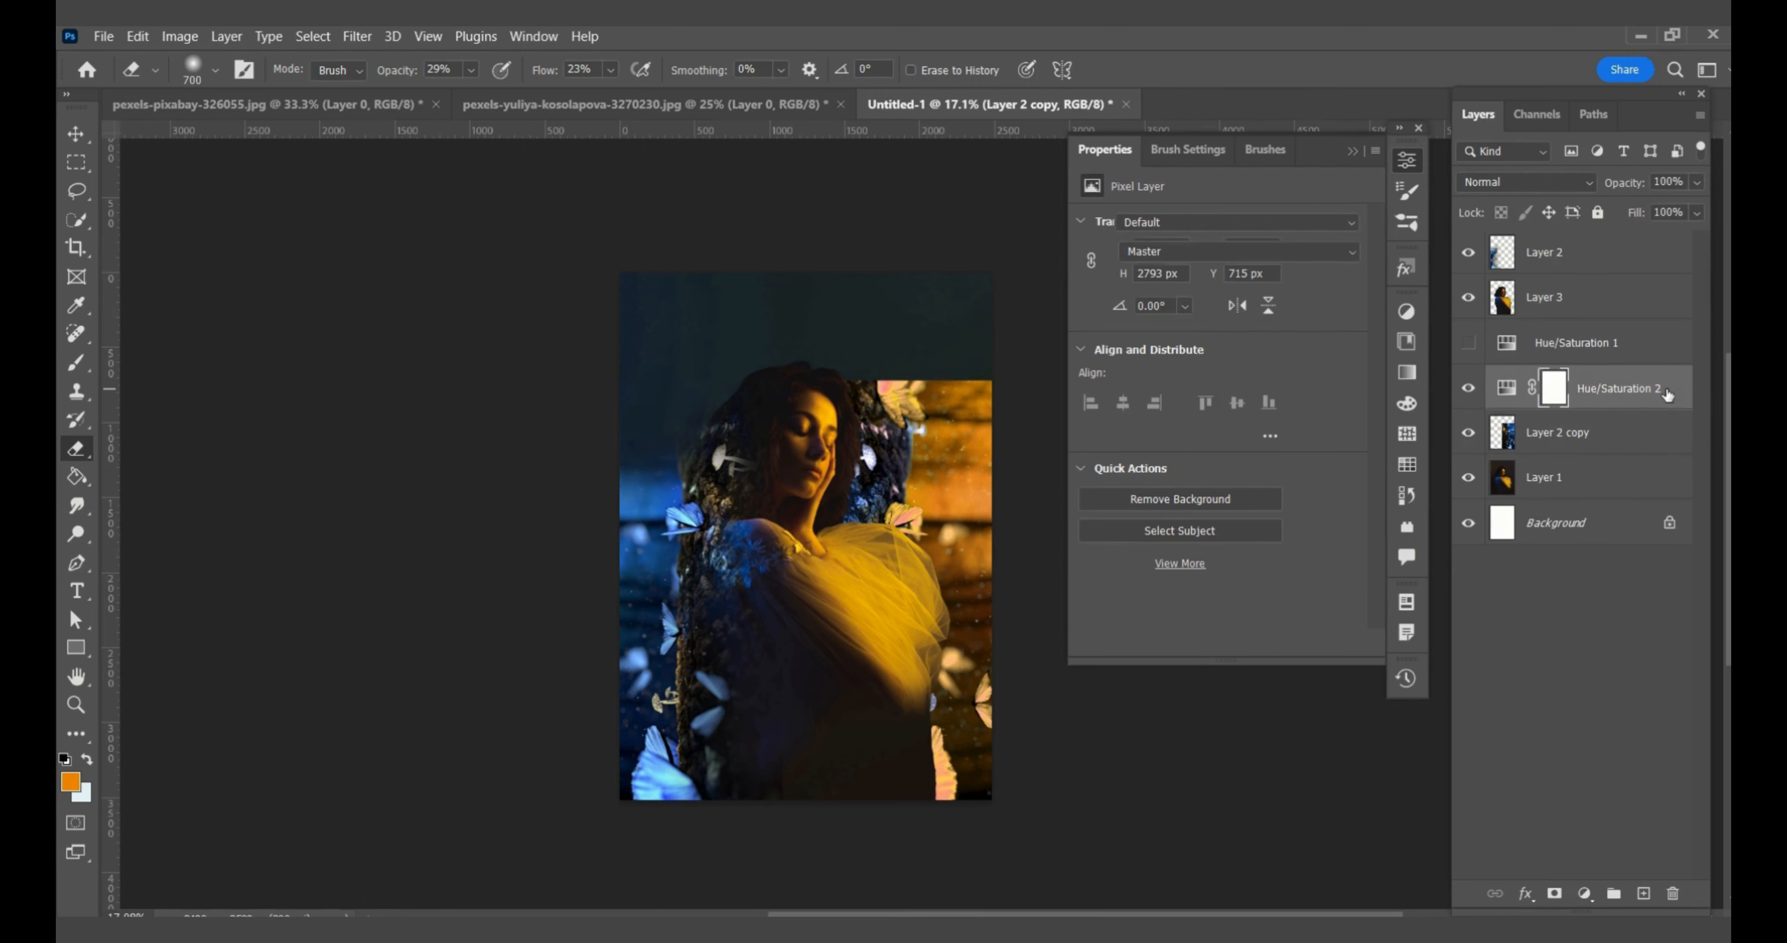
right_click(1664, 384)
click(1589, 492)
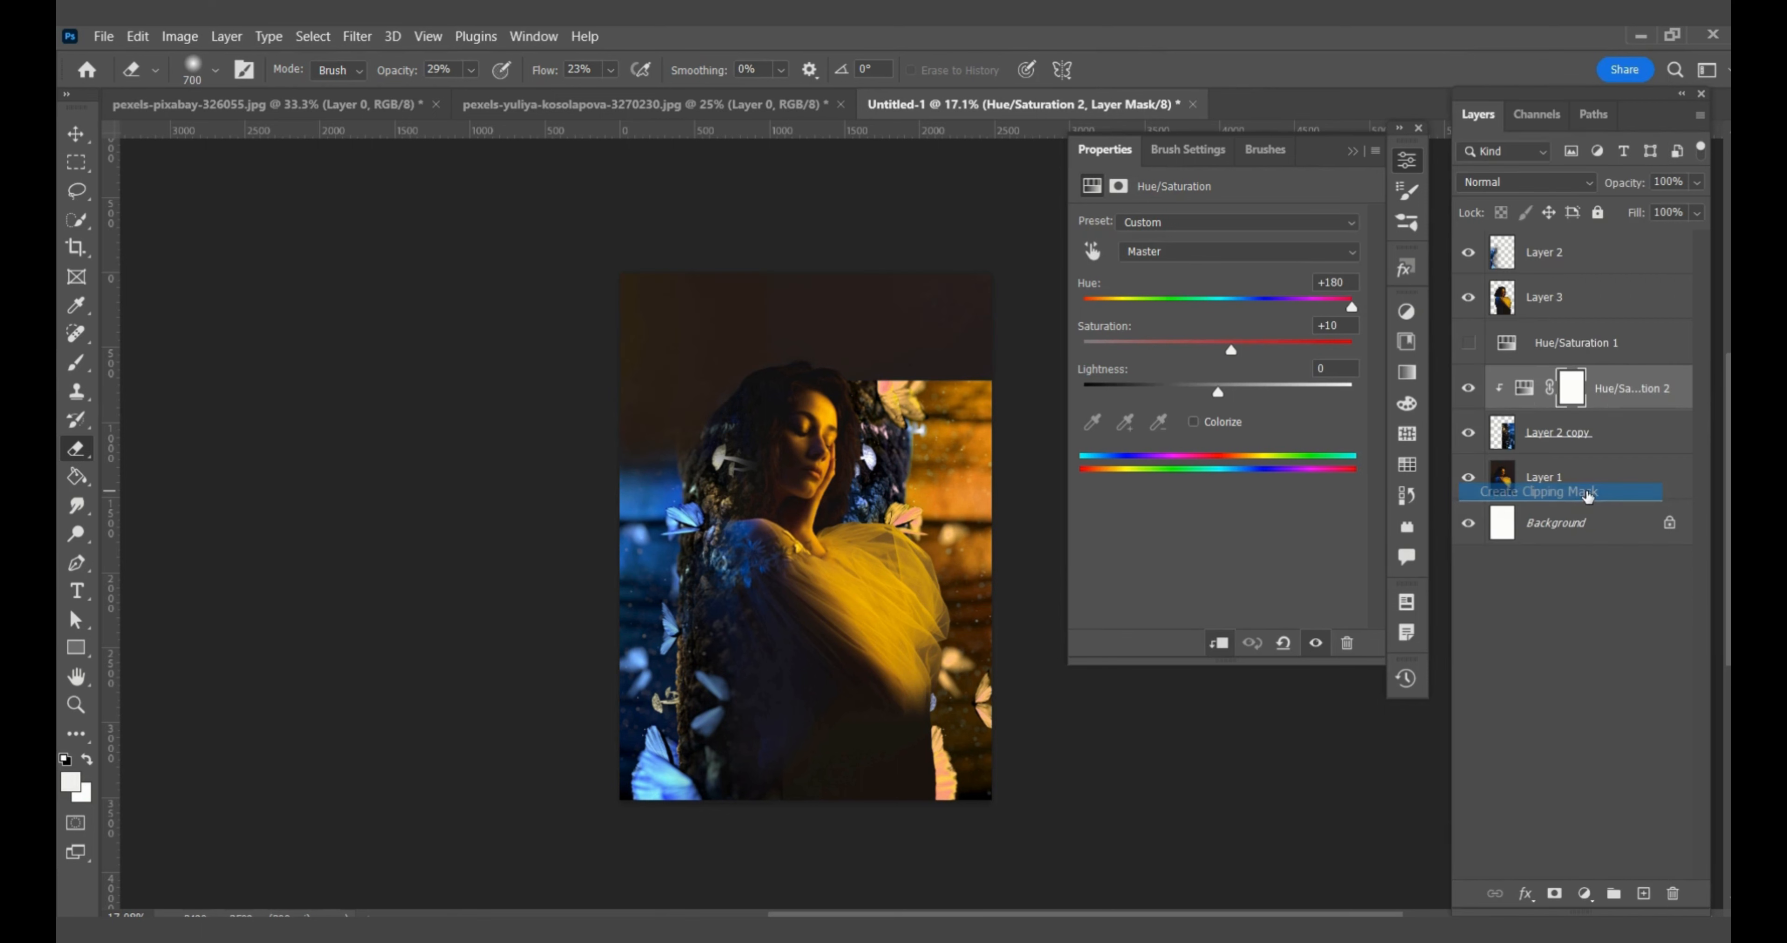
- Erase the hard upper edge of Layer 2 copy beside the woman's head with a soft 700 px eraser
click(1642, 436)
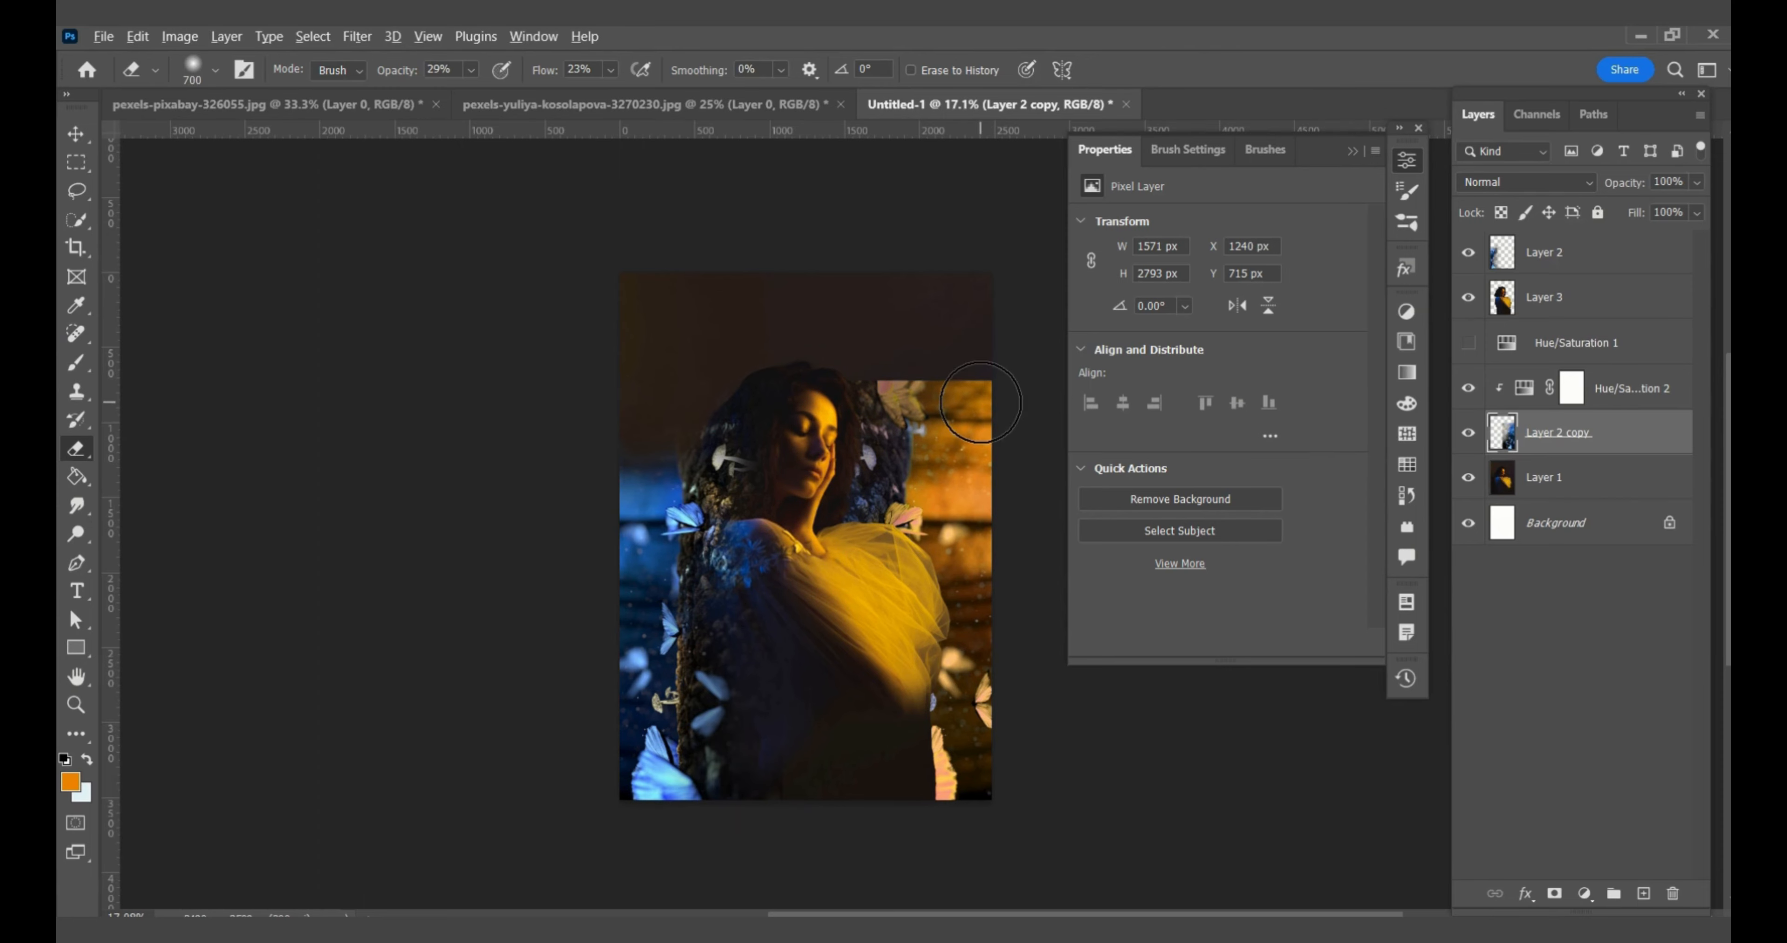
scroll(979, 402, up, 5)
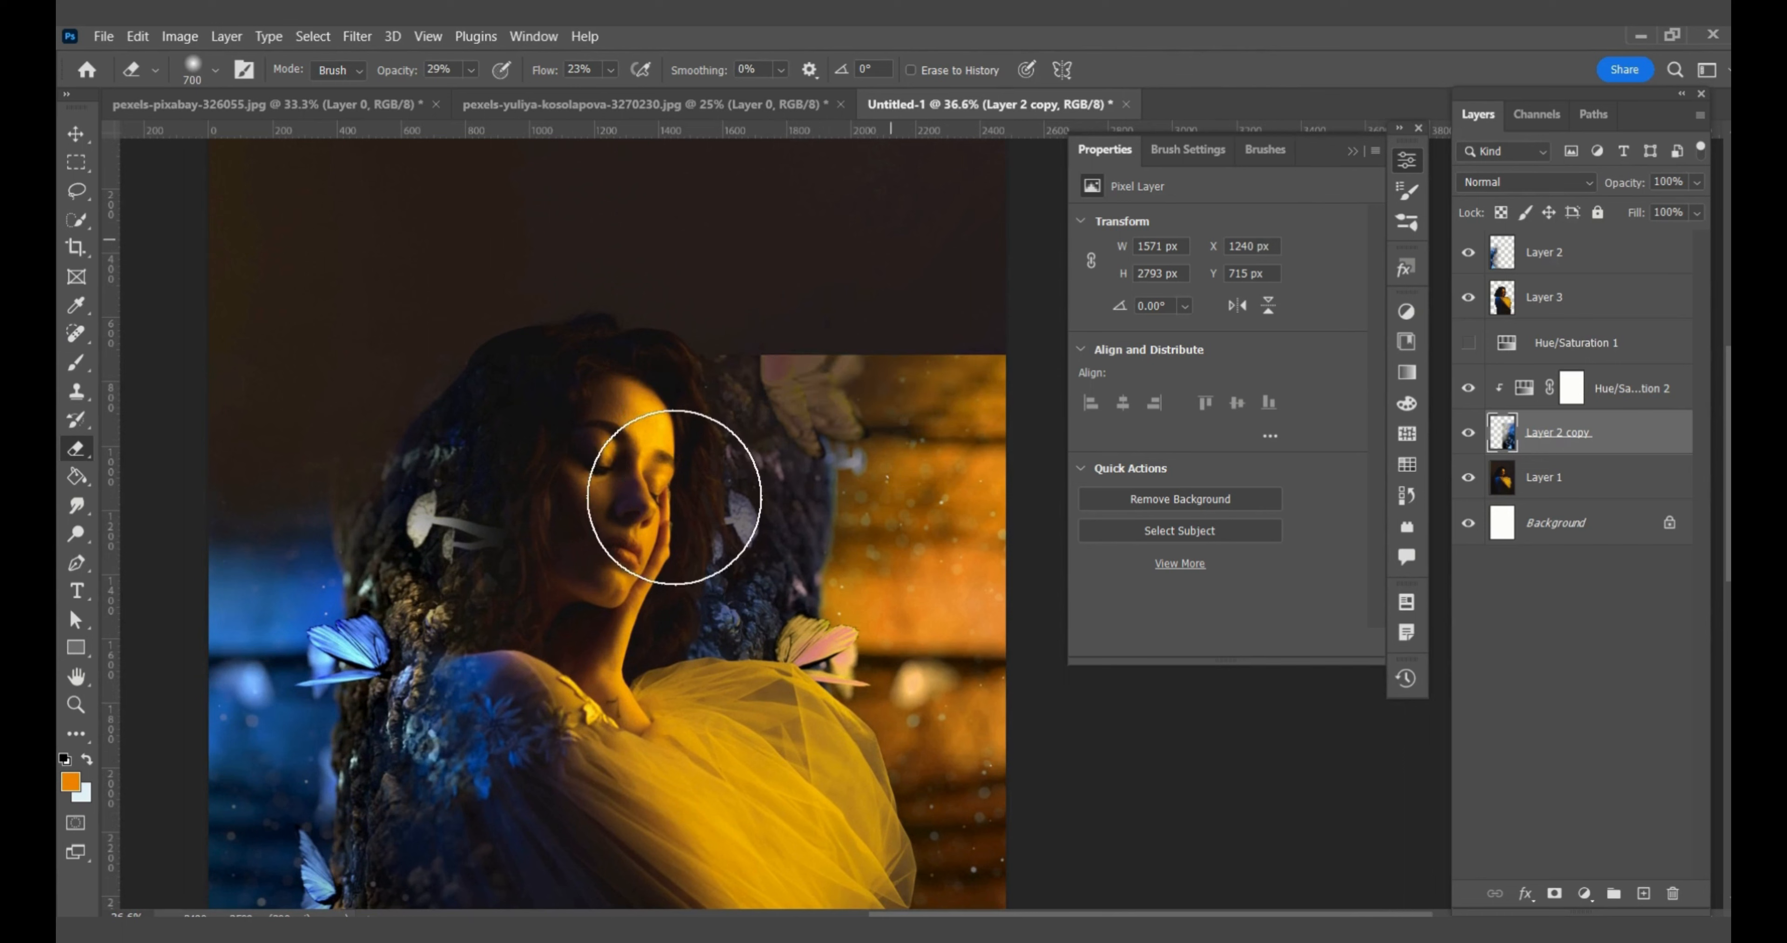
mouse_move(675, 497)
mouse_down()
mouse_move(752, 437)
mouse_move(841, 457)
mouse_move(978, 357)
mouse_move(767, 552)
mouse_move(757, 487)
mouse_move(698, 484)
mouse_move(744, 405)
mouse_move(685, 467)
mouse_move(831, 323)
mouse_move(684, 476)
mouse_move(746, 416)
mouse_move(743, 438)
mouse_move(804, 354)
mouse_move(749, 416)
mouse_move(790, 379)
mouse_move(748, 386)
mouse_move(789, 350)
mouse_move(723, 438)
mouse_move(771, 386)
mouse_move(674, 460)
mouse_move(836, 327)
mouse_move(712, 363)
mouse_move(756, 323)
mouse_move(859, 358)
mouse_move(800, 325)
mouse_move(1001, 296)
mouse_move(918, 316)
mouse_move(980, 341)
mouse_move(915, 327)
mouse_move(968, 311)
mouse_move(893, 338)
mouse_move(690, 355)
mouse_move(921, 348)
mouse_move(837, 319)
mouse_move(966, 286)
mouse_up()
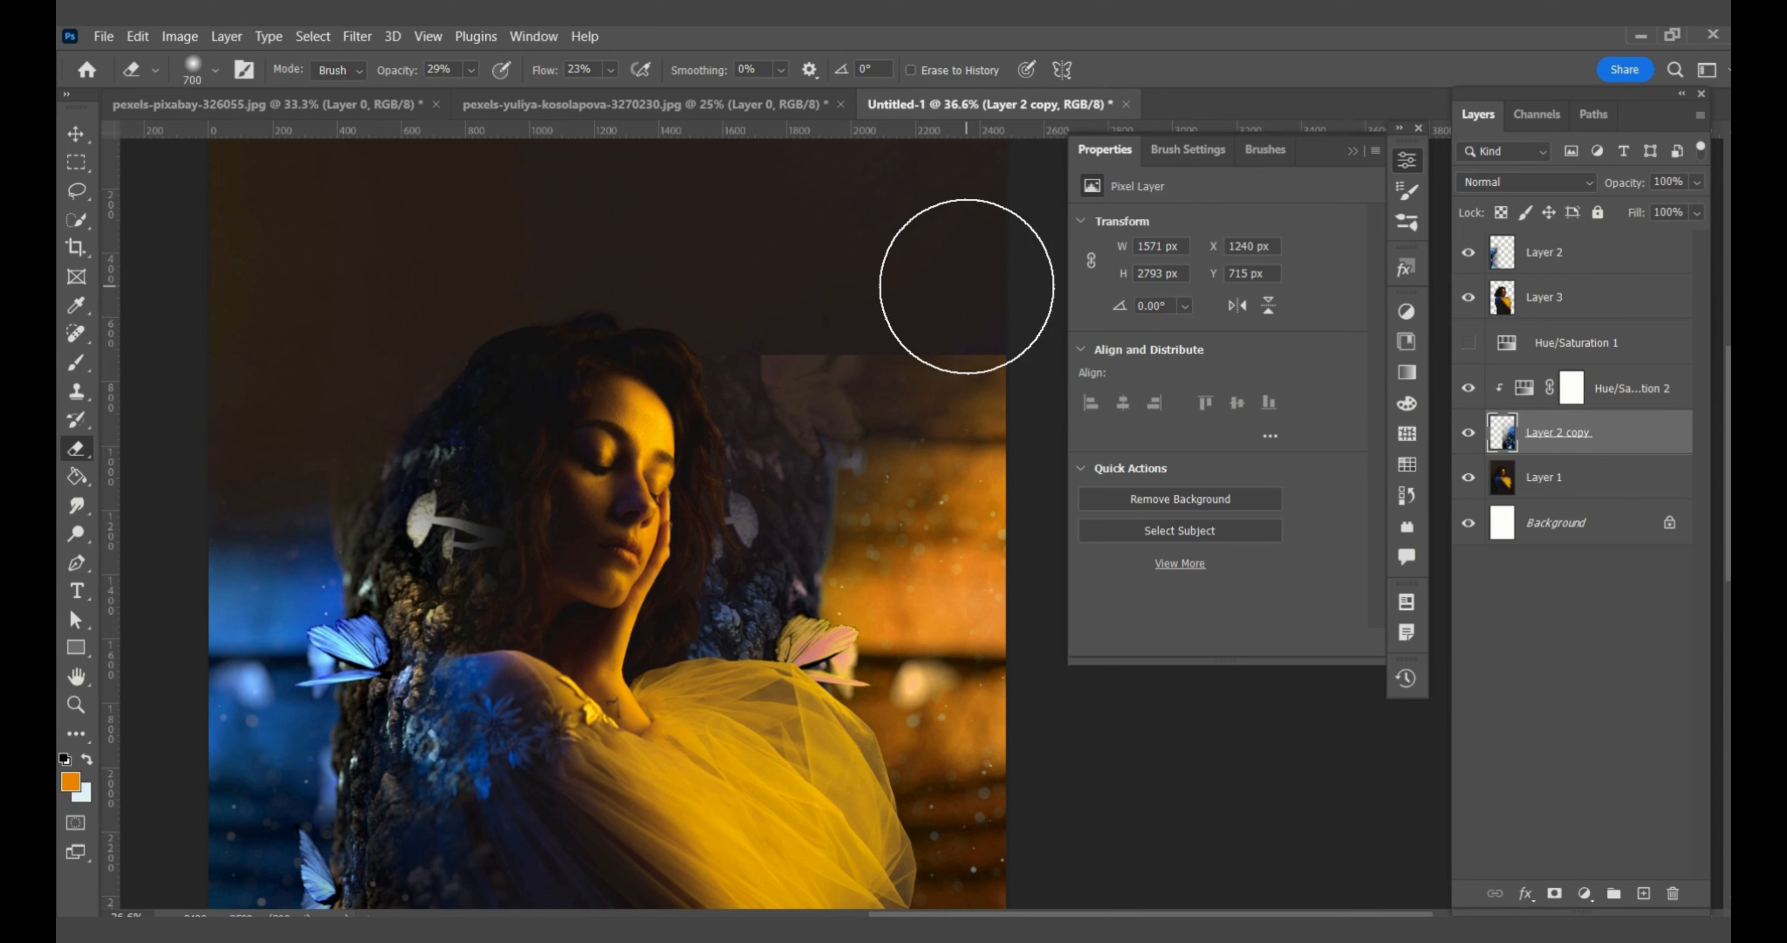
mouse_move(967, 286)
mouse_down()
mouse_move(796, 372)
mouse_move(786, 360)
mouse_move(784, 316)
mouse_move(904, 230)
mouse_move(1034, 228)
mouse_move(996, 303)
mouse_move(1094, 253)
mouse_move(932, 380)
mouse_move(828, 360)
mouse_move(851, 340)
mouse_move(773, 416)
mouse_move(648, 669)
mouse_move(646, 617)
mouse_move(635, 681)
mouse_move(731, 431)
mouse_move(695, 516)
mouse_move(689, 485)
mouse_move(633, 580)
mouse_move(673, 517)
mouse_move(689, 419)
mouse_move(673, 521)
mouse_move(886, 341)
mouse_move(786, 460)
mouse_move(976, 386)
mouse_move(819, 483)
mouse_move(928, 375)
mouse_move(892, 359)
mouse_move(789, 388)
mouse_move(810, 379)
mouse_move(786, 423)
mouse_move(830, 426)
mouse_move(1031, 344)
mouse_move(869, 414)
mouse_move(863, 448)
mouse_move(846, 421)
mouse_move(739, 391)
mouse_move(961, 393)
mouse_move(912, 384)
mouse_move(959, 371)
mouse_move(801, 388)
mouse_move(864, 359)
mouse_move(869, 413)
mouse_move(967, 357)
mouse_move(801, 421)
mouse_move(751, 511)
mouse_up()
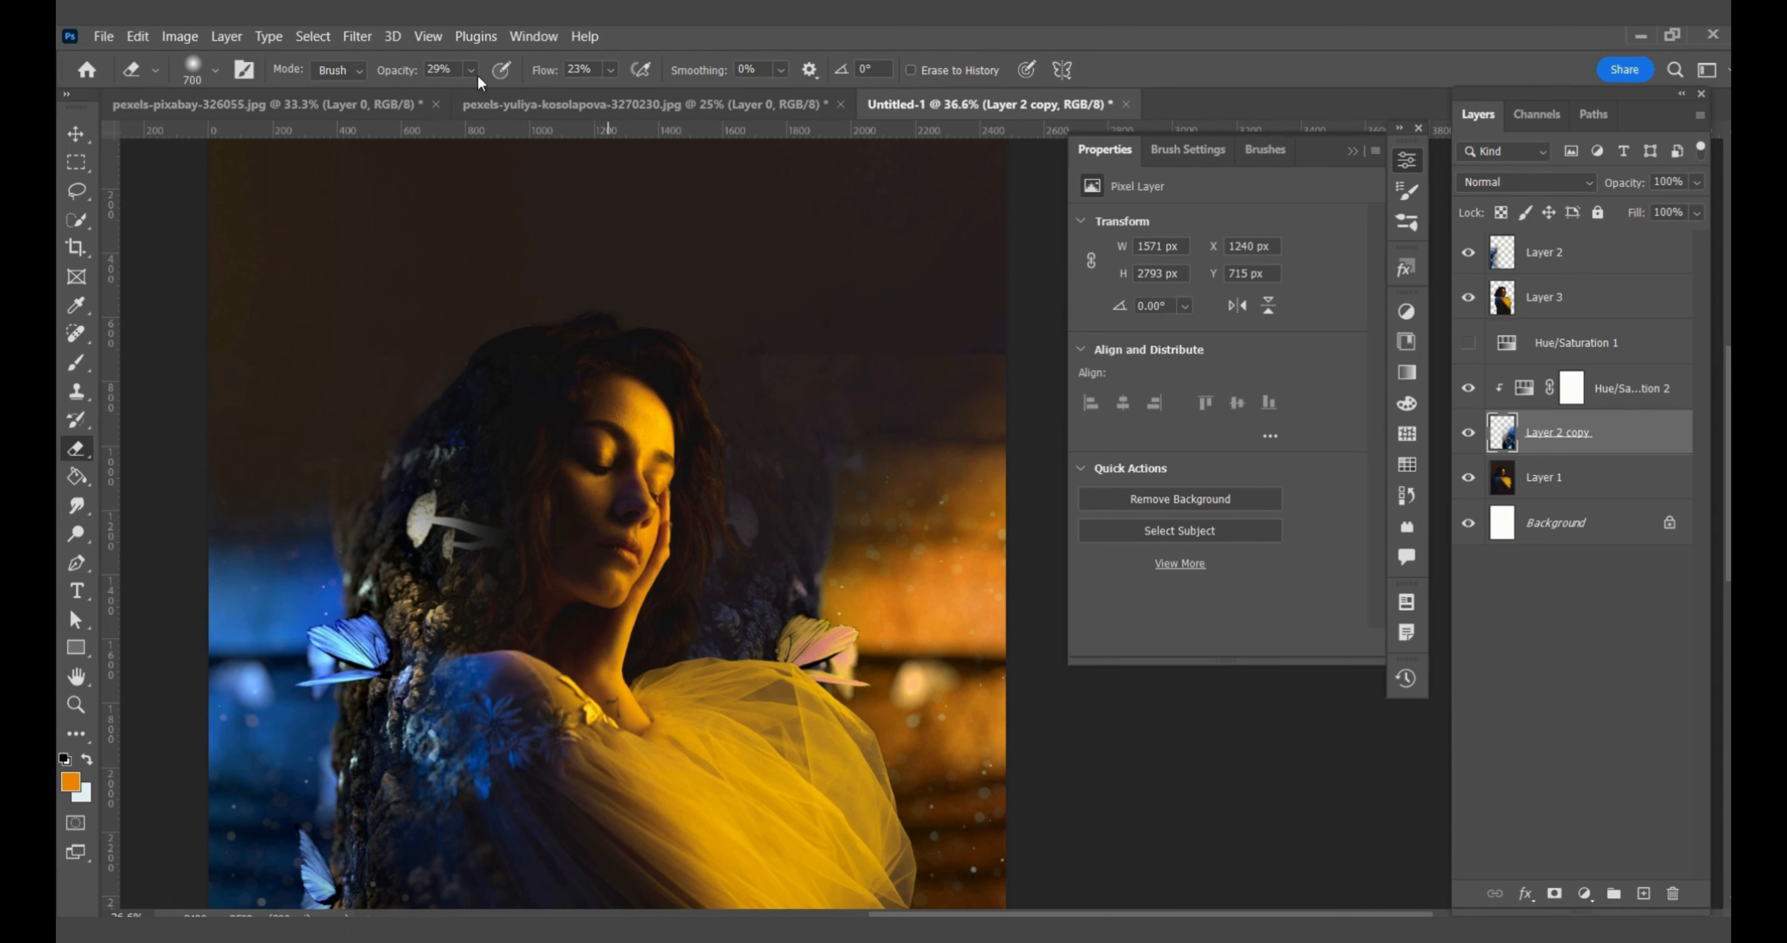
- Raise the eraser opacity to 43% and fade the bark and butterfly to the right of the woman's face on Layer 2 copy
click(495, 90)
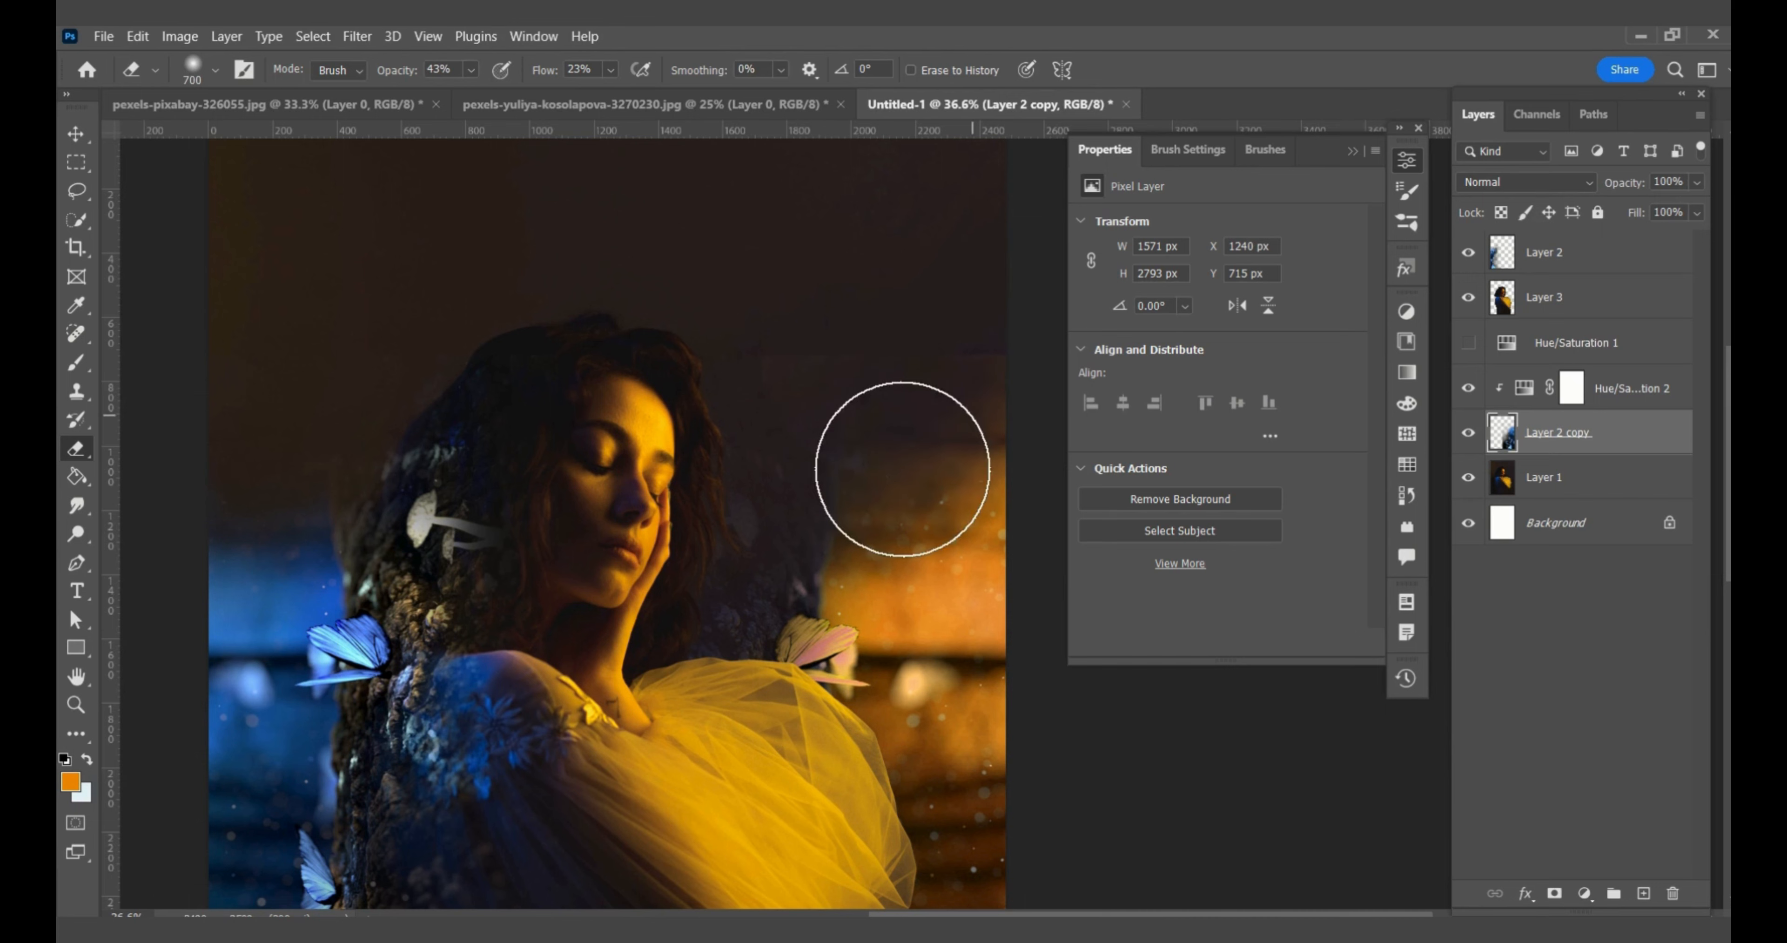
mouse_move(688, 604)
mouse_down()
mouse_move(578, 729)
mouse_move(722, 576)
mouse_move(706, 556)
mouse_move(736, 529)
mouse_move(777, 518)
mouse_move(790, 538)
mouse_move(920, 466)
mouse_move(630, 684)
mouse_move(748, 626)
mouse_move(638, 641)
mouse_move(933, 438)
mouse_move(710, 638)
mouse_move(678, 632)
mouse_move(738, 545)
mouse_move(886, 521)
mouse_move(878, 449)
mouse_move(646, 550)
mouse_up()
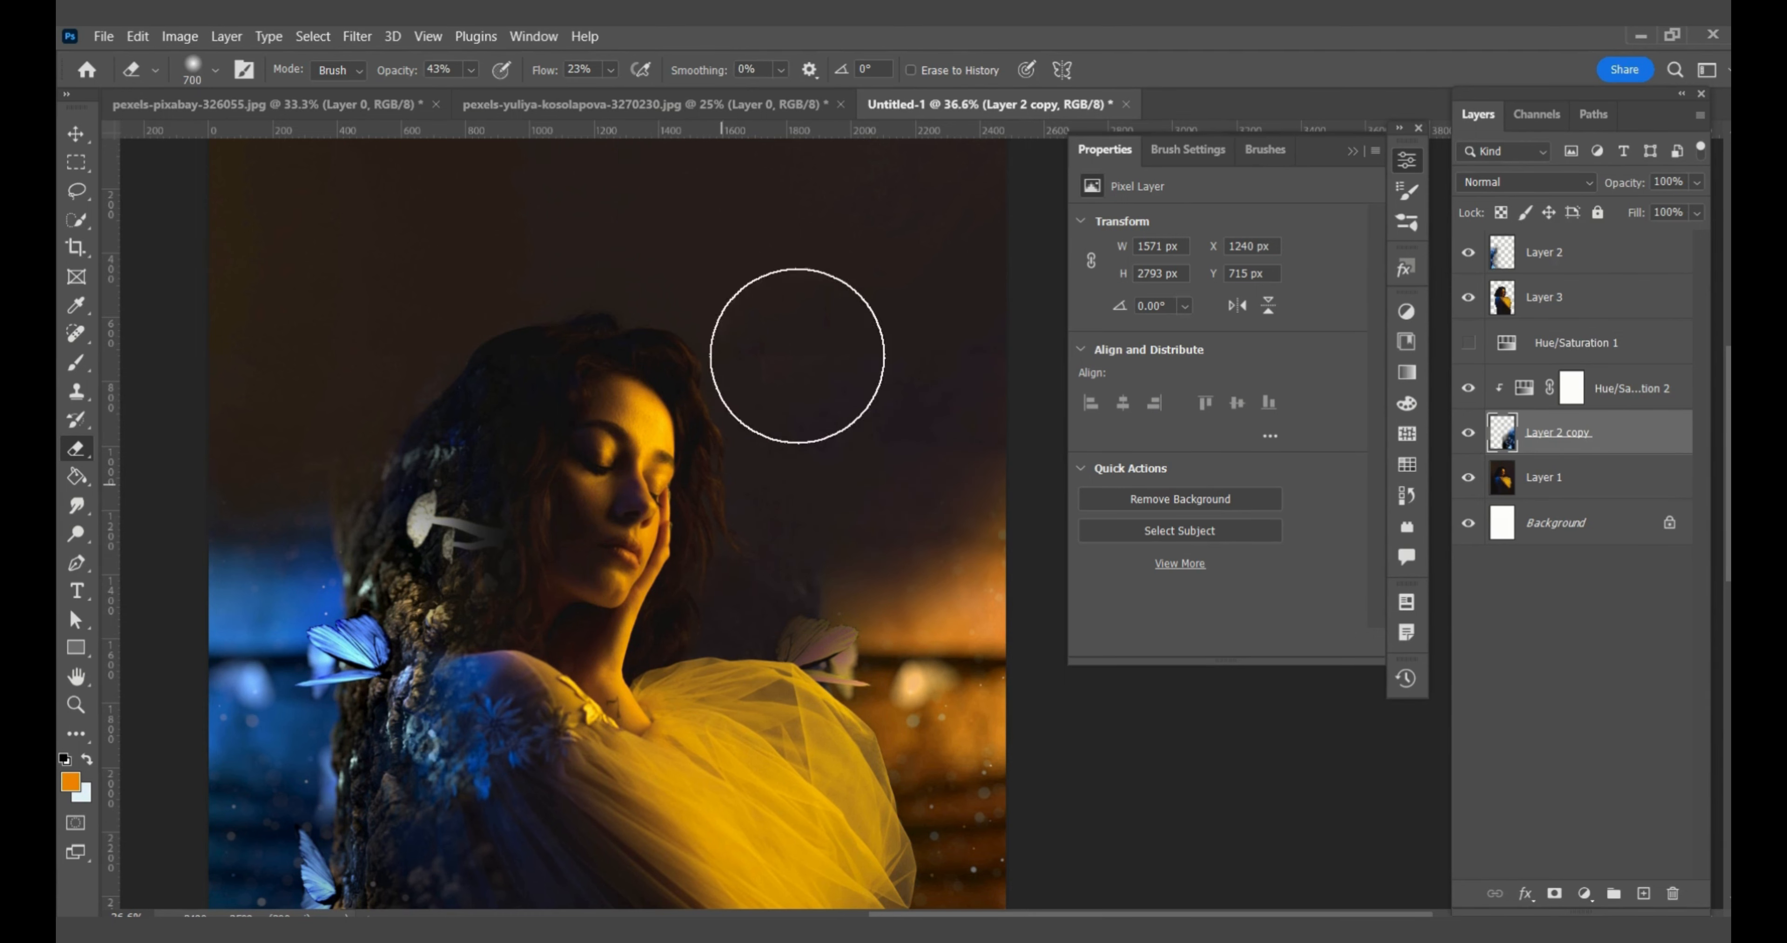
scroll(707, 578, down, 3)
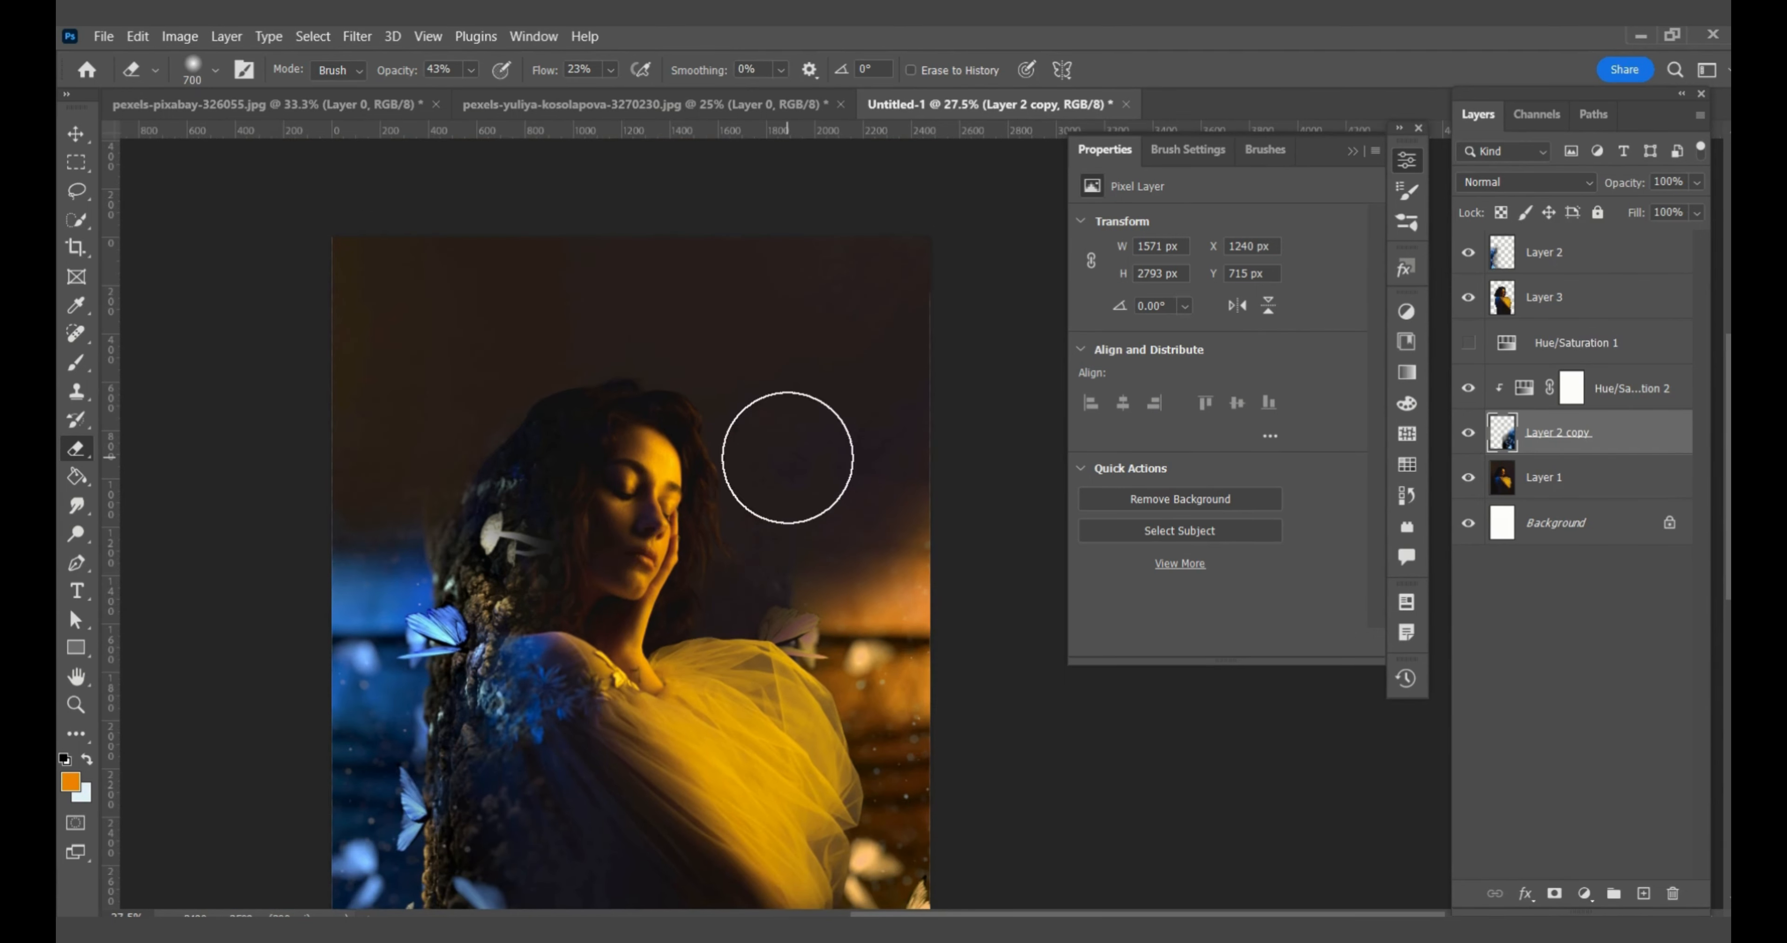
- Add a new layer above Hue/Saturation 2 and paint blue sampled from the left glow over the dark background left of the woman
key(v)
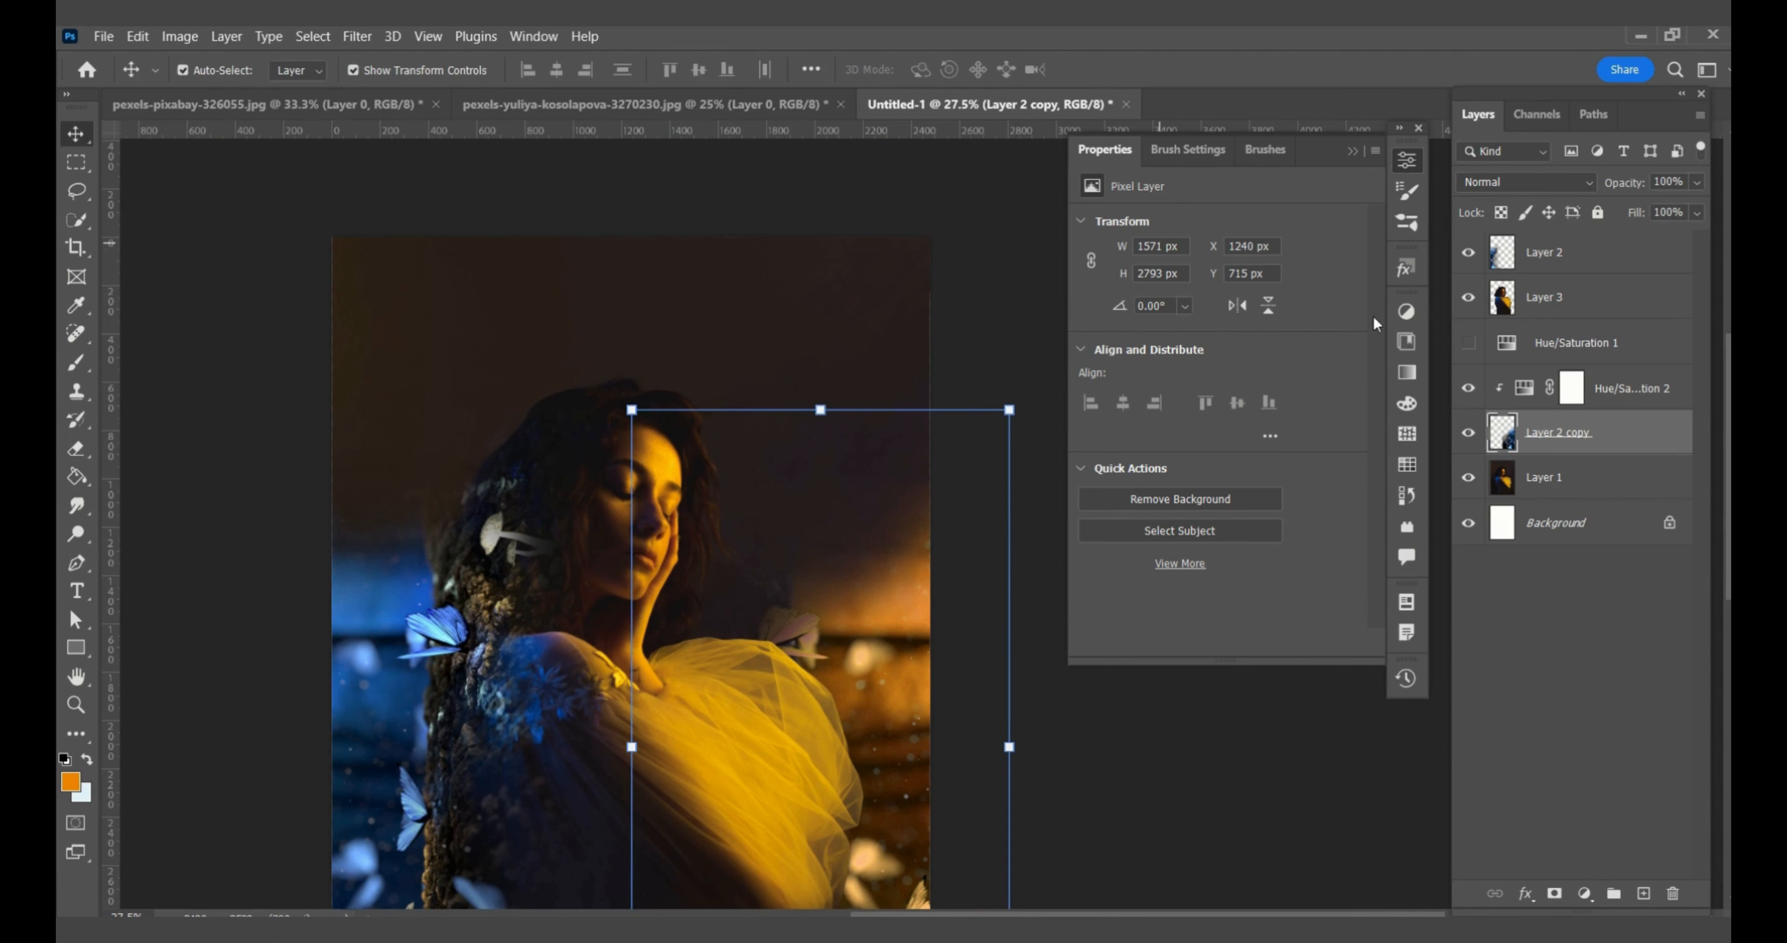
click(1622, 385)
click(1650, 895)
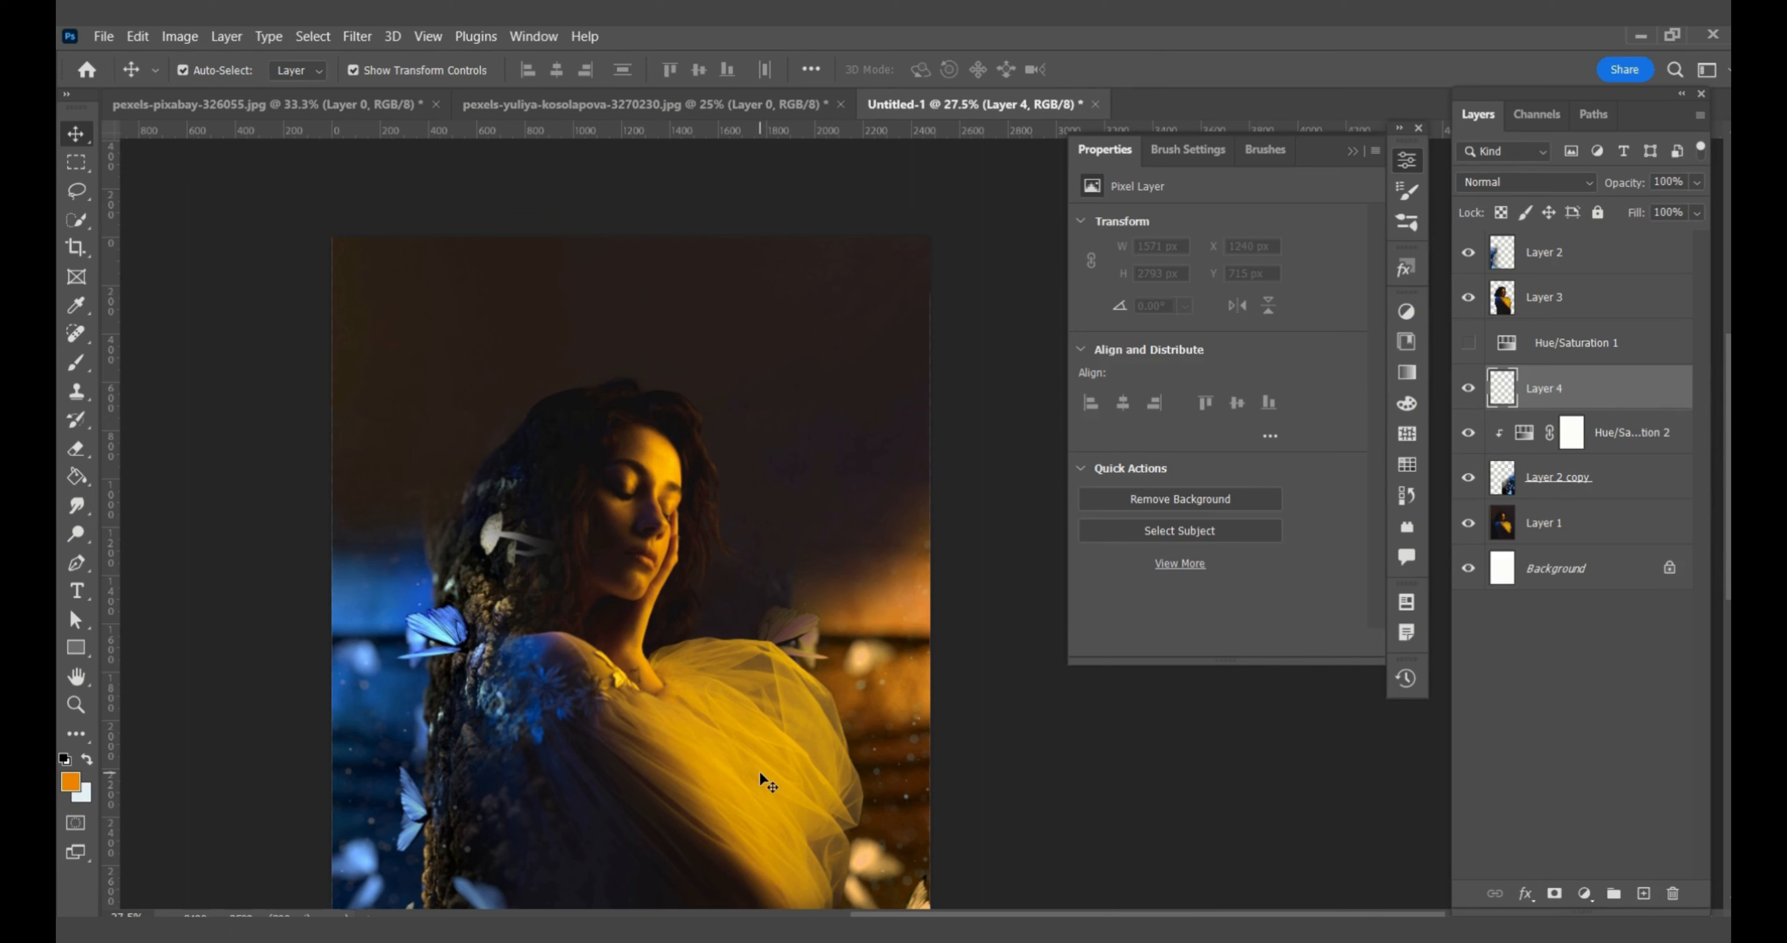
key(i)
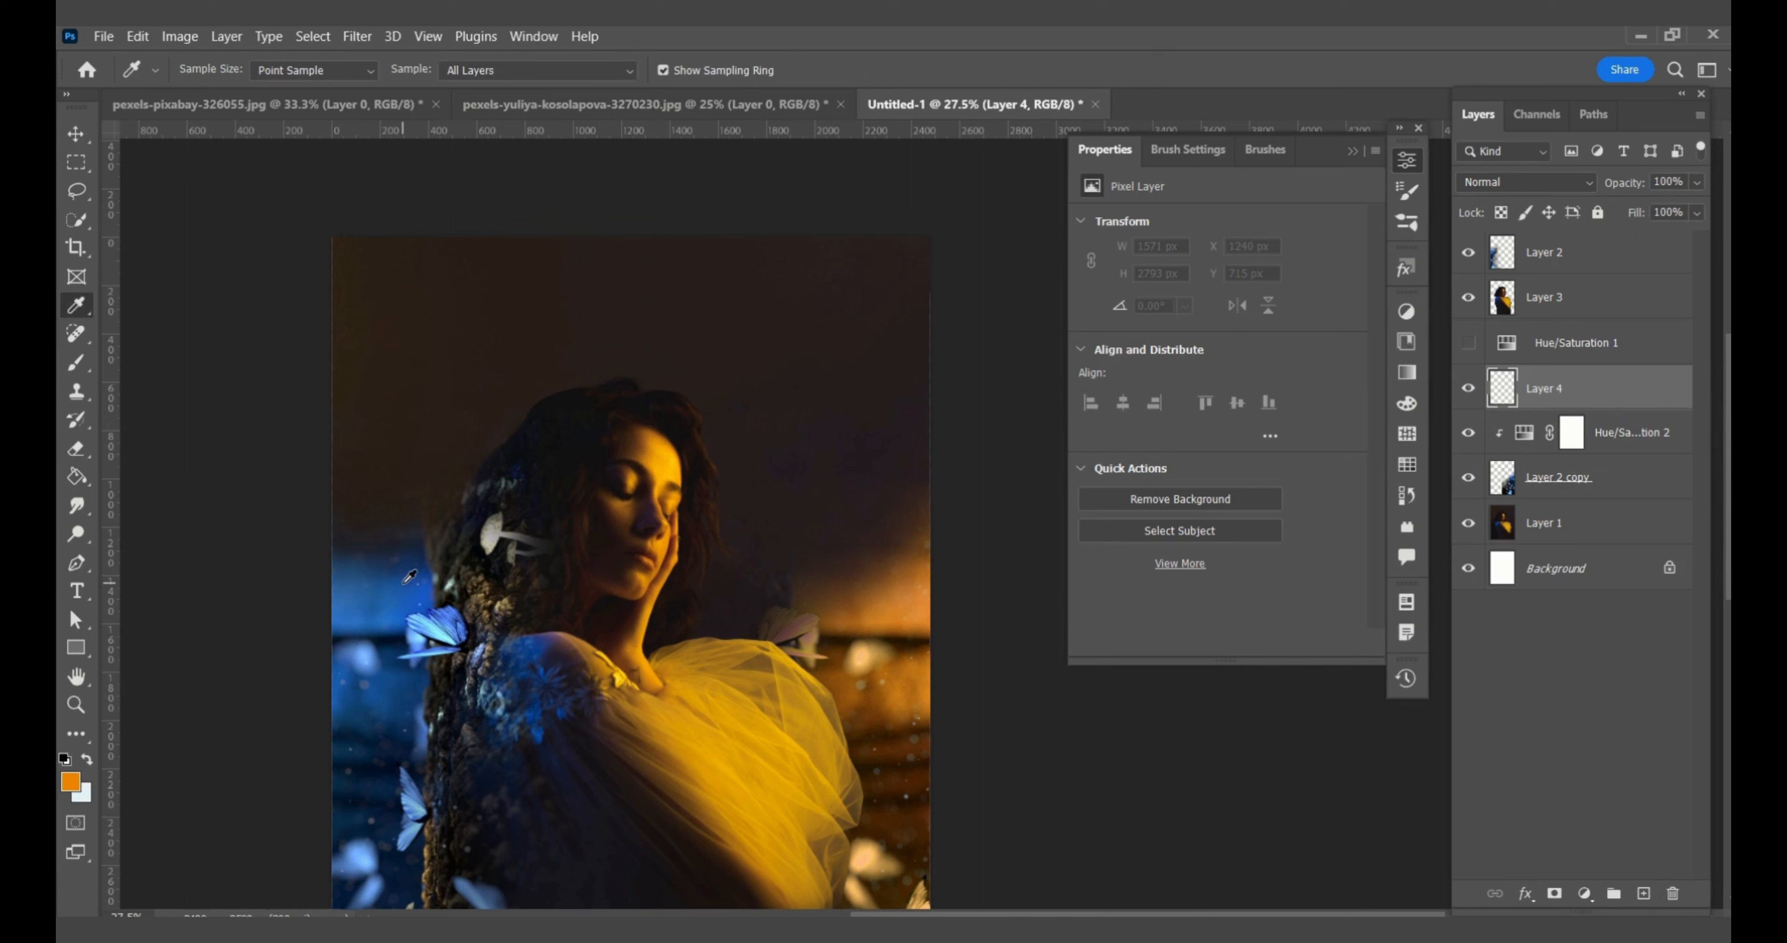
key(b)
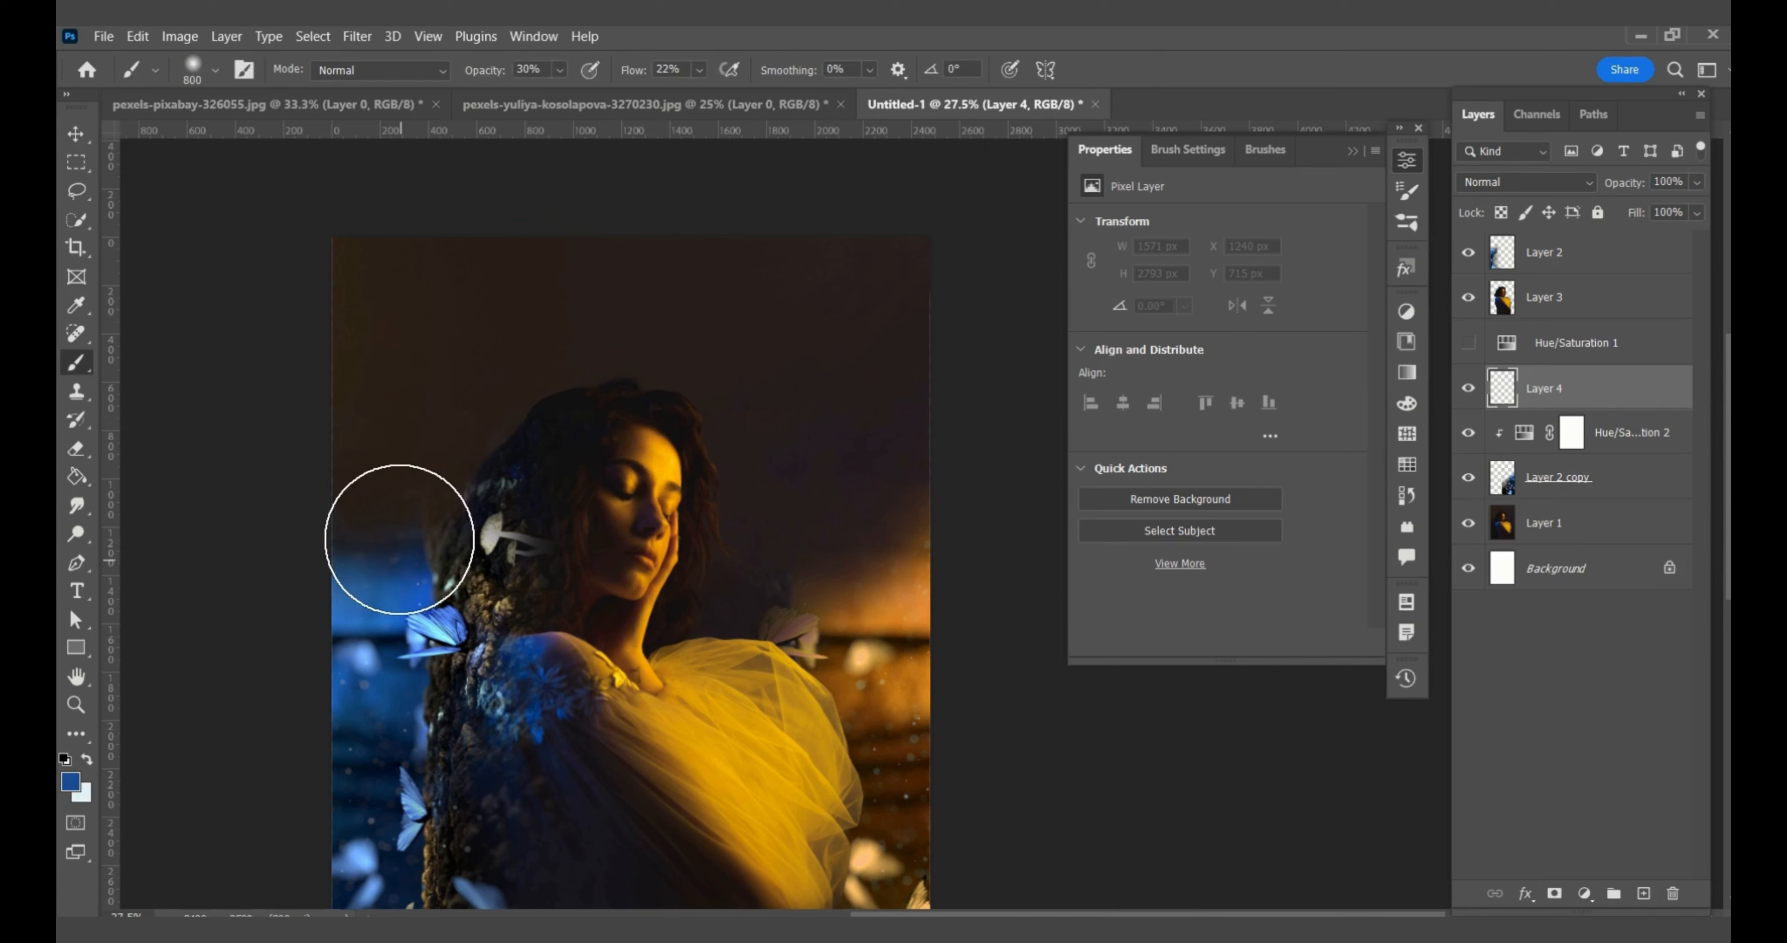
mouse_move(490, 455)
mouse_down()
mouse_move(447, 570)
mouse_move(435, 522)
mouse_move(272, 542)
mouse_up()
mouse_move(760, 86)
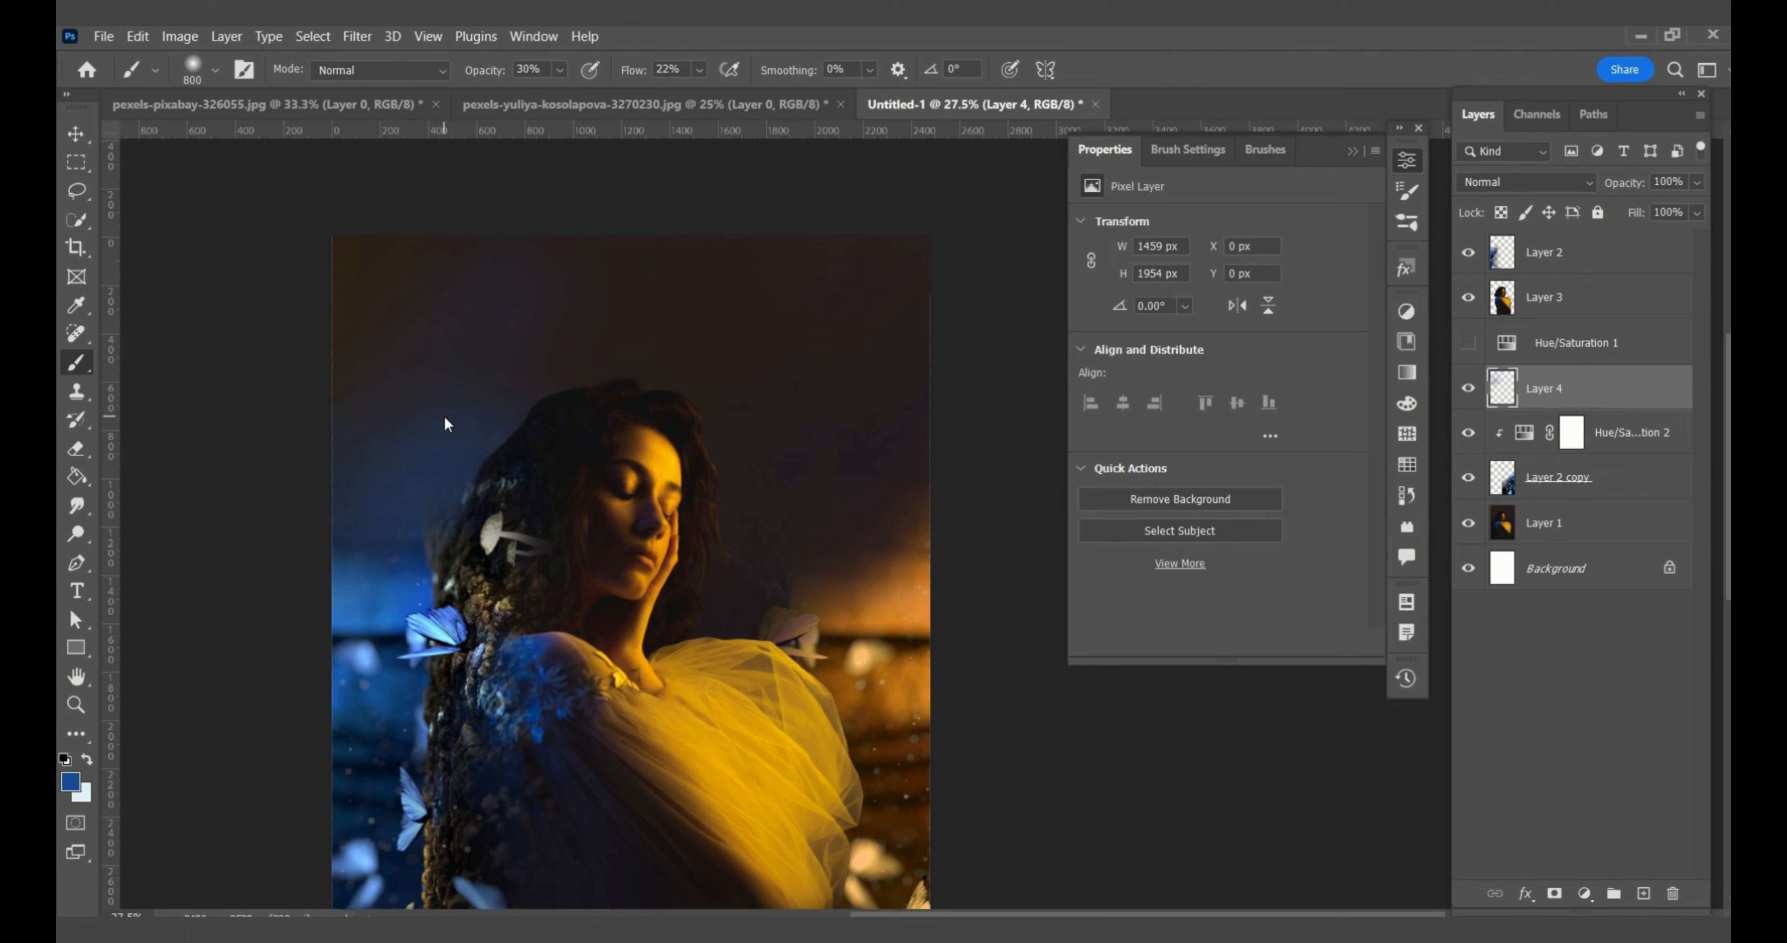
- Undo the last blue stroke, lower the brush opacity to 14%, and paint softer blue over the upper-left background
mouse_move(443, 416)
mouse_down()
mouse_move(384, 394)
mouse_move(421, 451)
mouse_move(553, 363)
mouse_move(339, 456)
mouse_move(374, 351)
mouse_move(338, 403)
mouse_up()
key(ctrl+z)
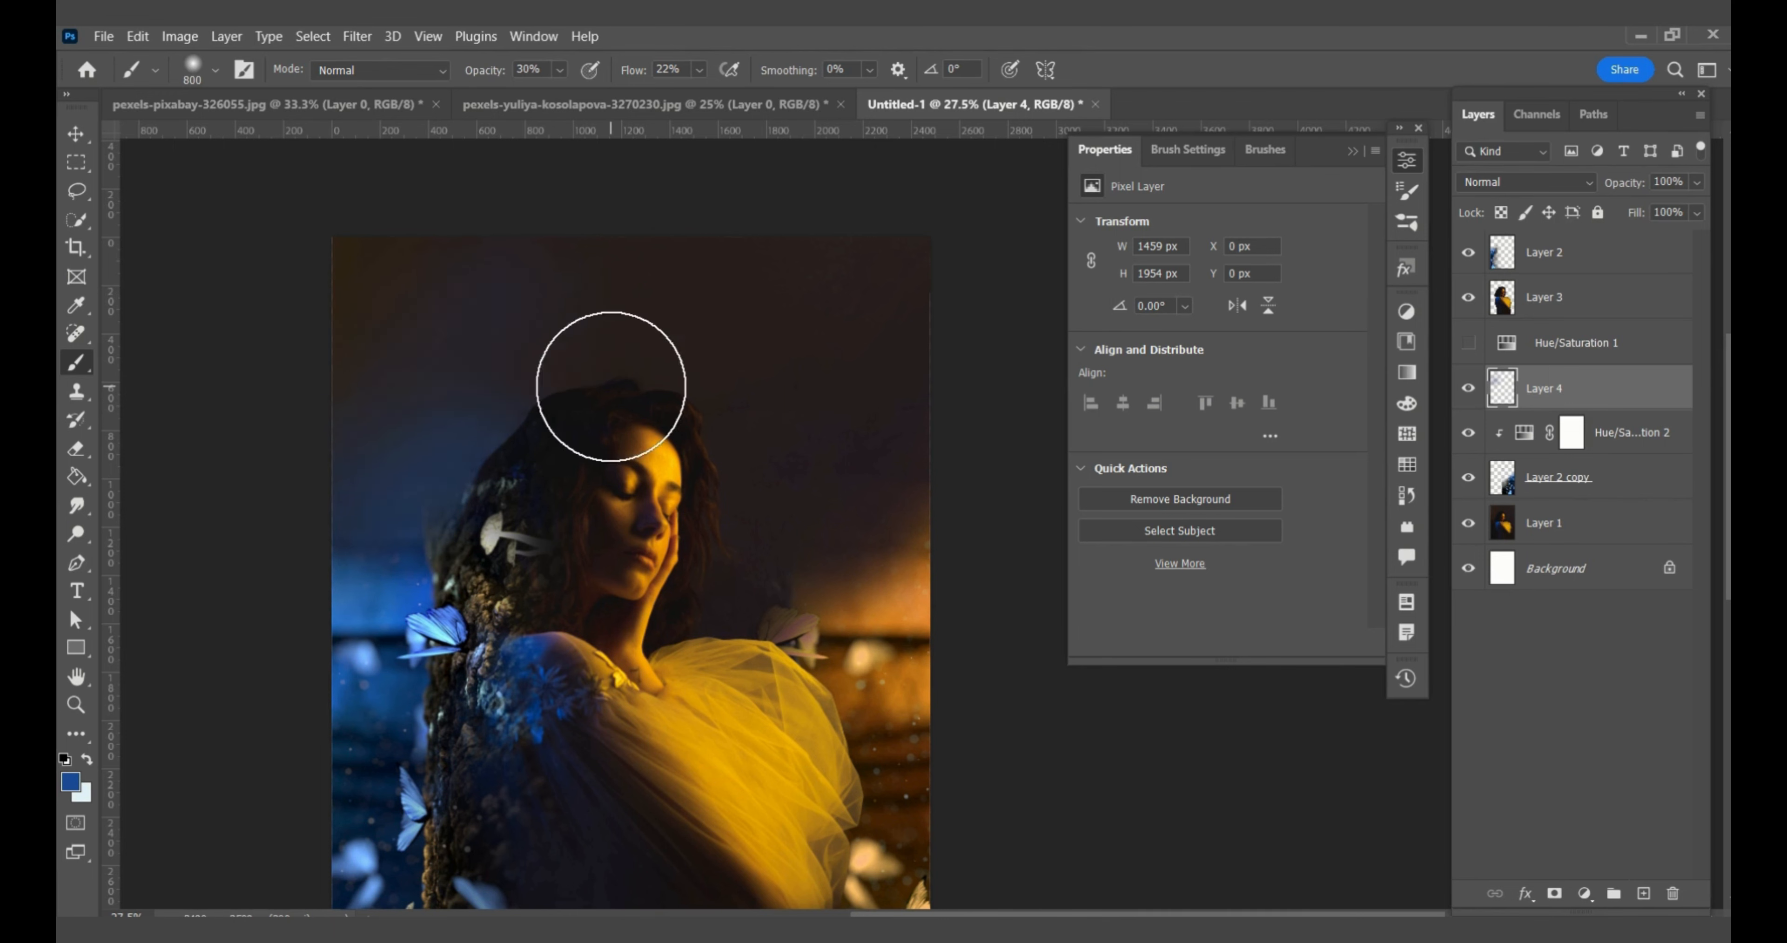
click(560, 70)
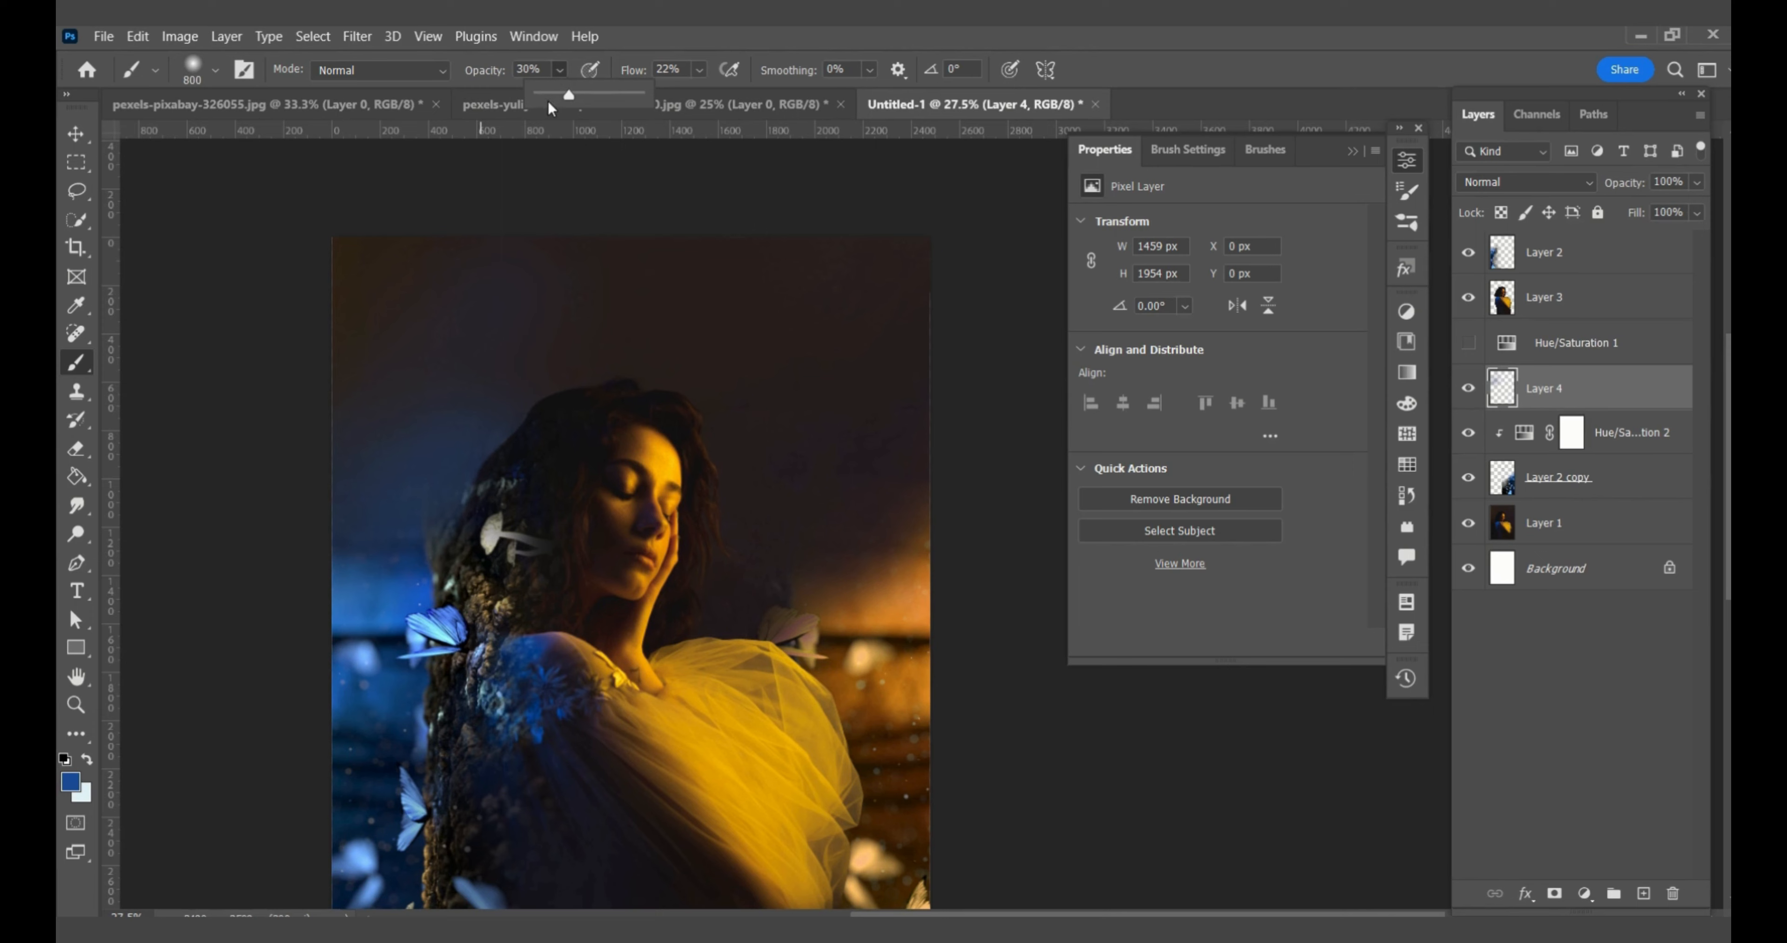
drag(554, 97, 550, 96)
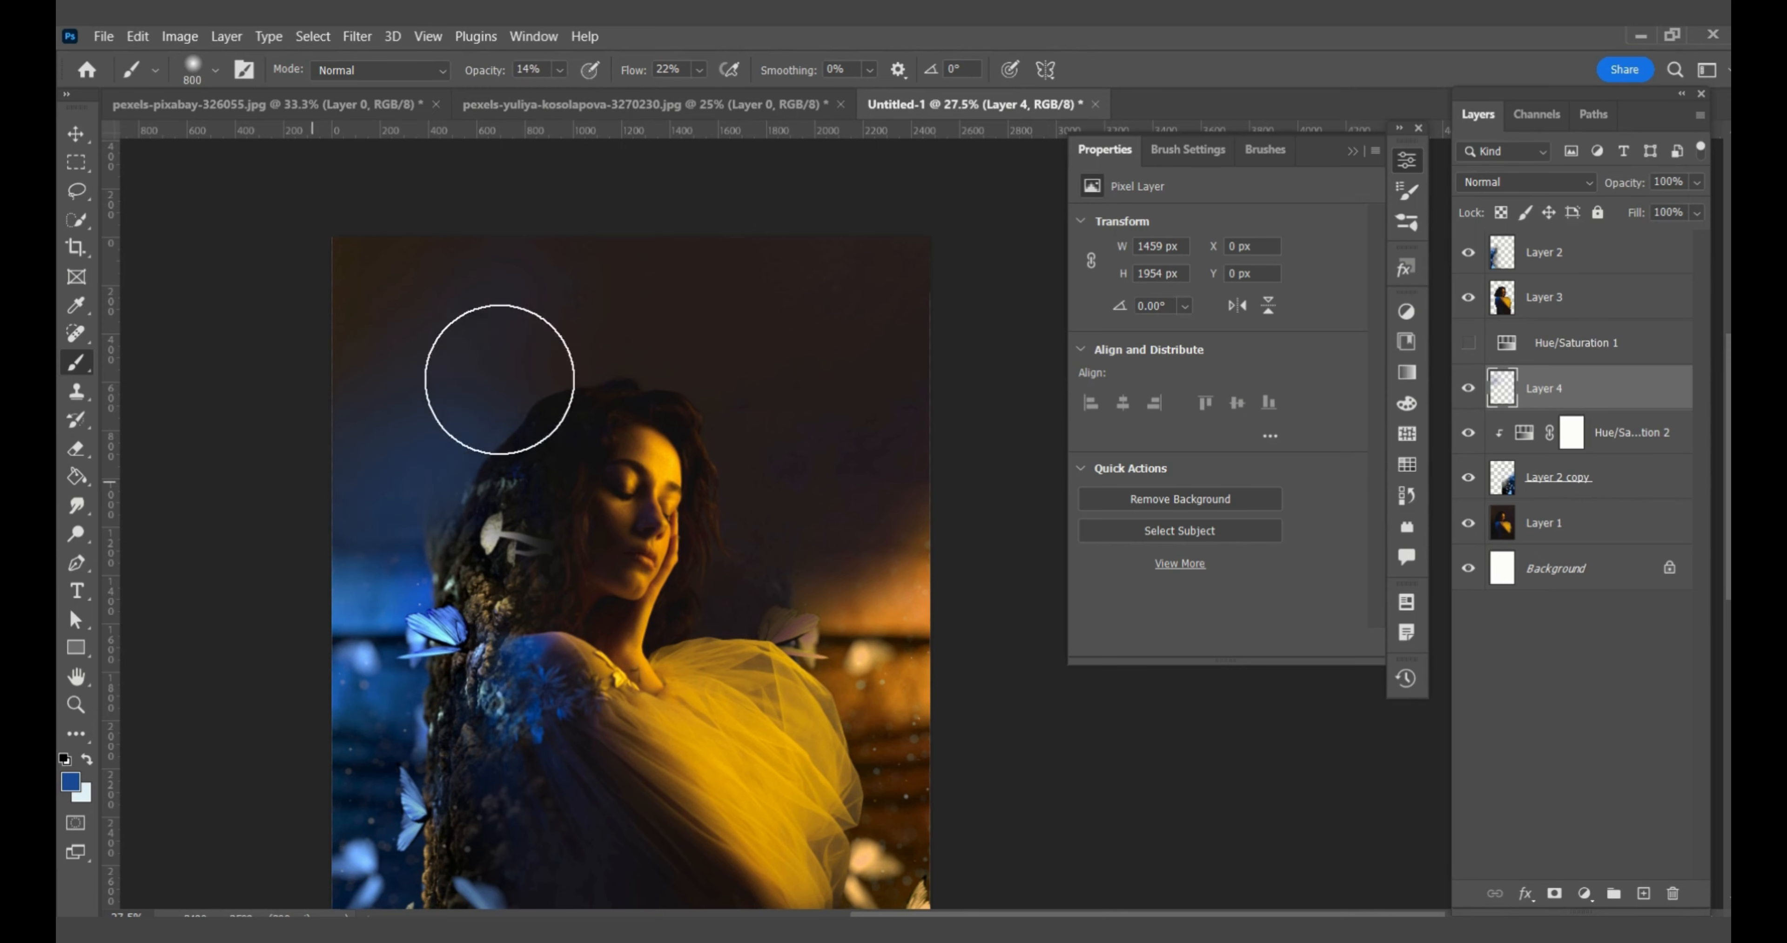
mouse_move(556, 451)
mouse_down()
mouse_move(531, 388)
mouse_move(465, 396)
mouse_move(433, 287)
mouse_move(466, 231)
mouse_move(355, 231)
mouse_move(374, 335)
mouse_move(293, 431)
mouse_move(358, 517)
mouse_move(554, 387)
mouse_move(339, 506)
mouse_up()
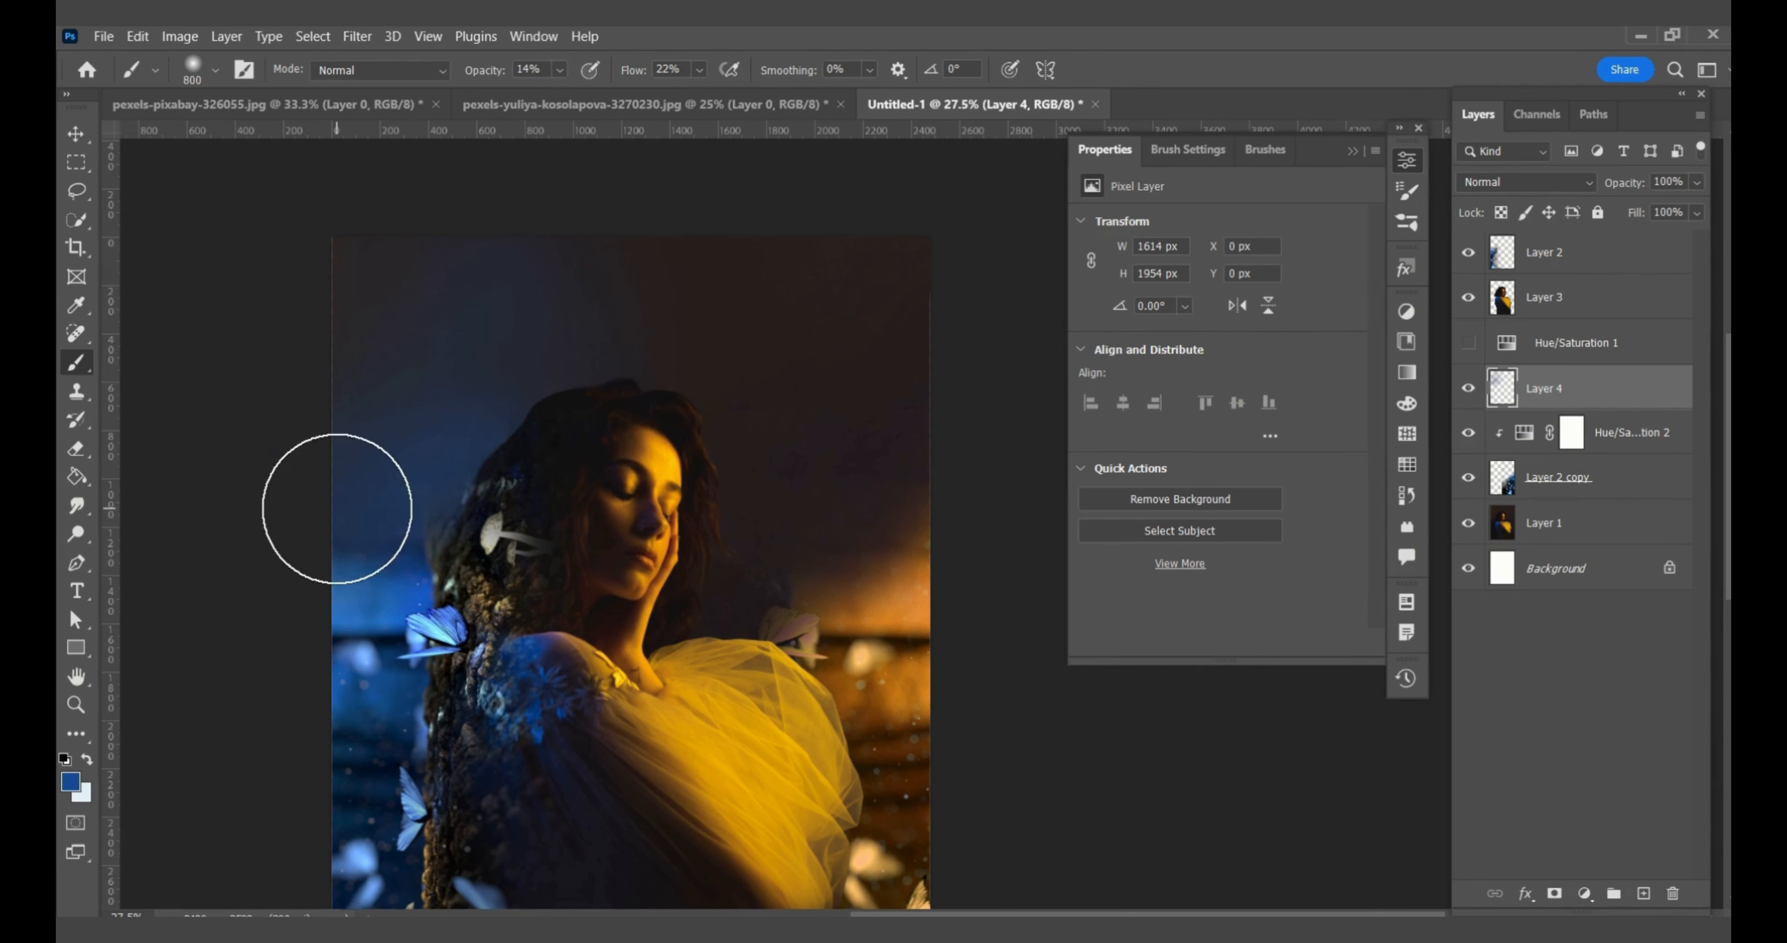
- Add a new layer above Layer 4 and brush dark brown sampled from the right edge of the image over the upper-right background
key(i)
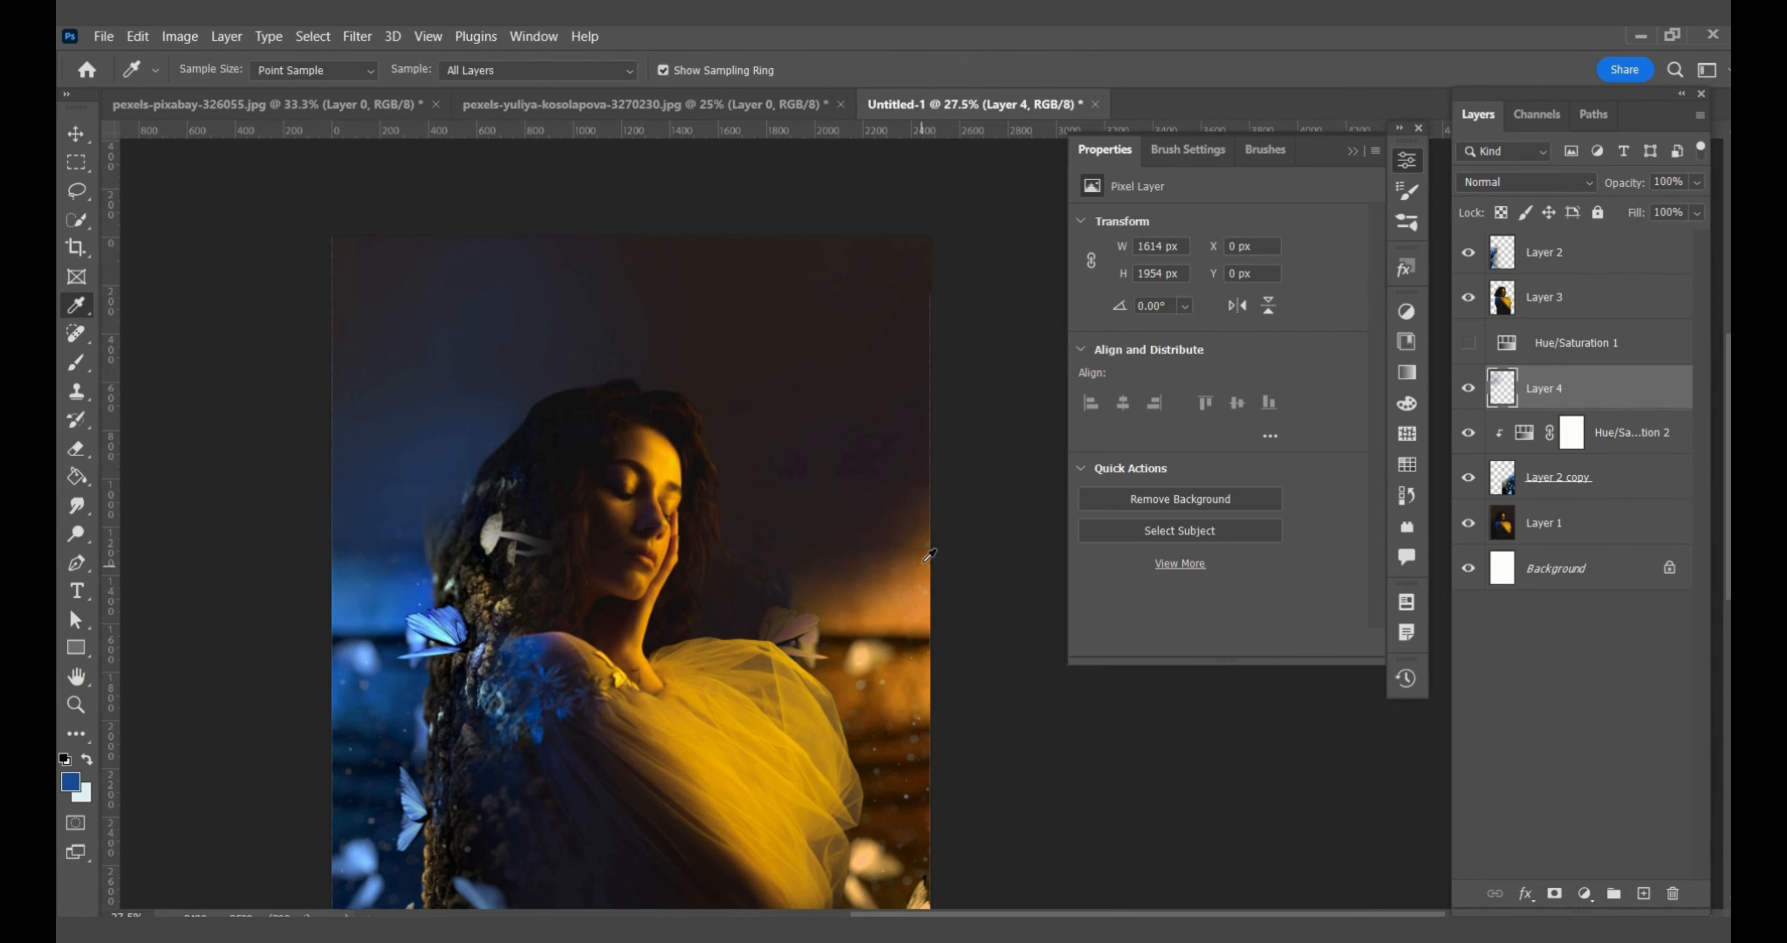
click(915, 531)
key(b)
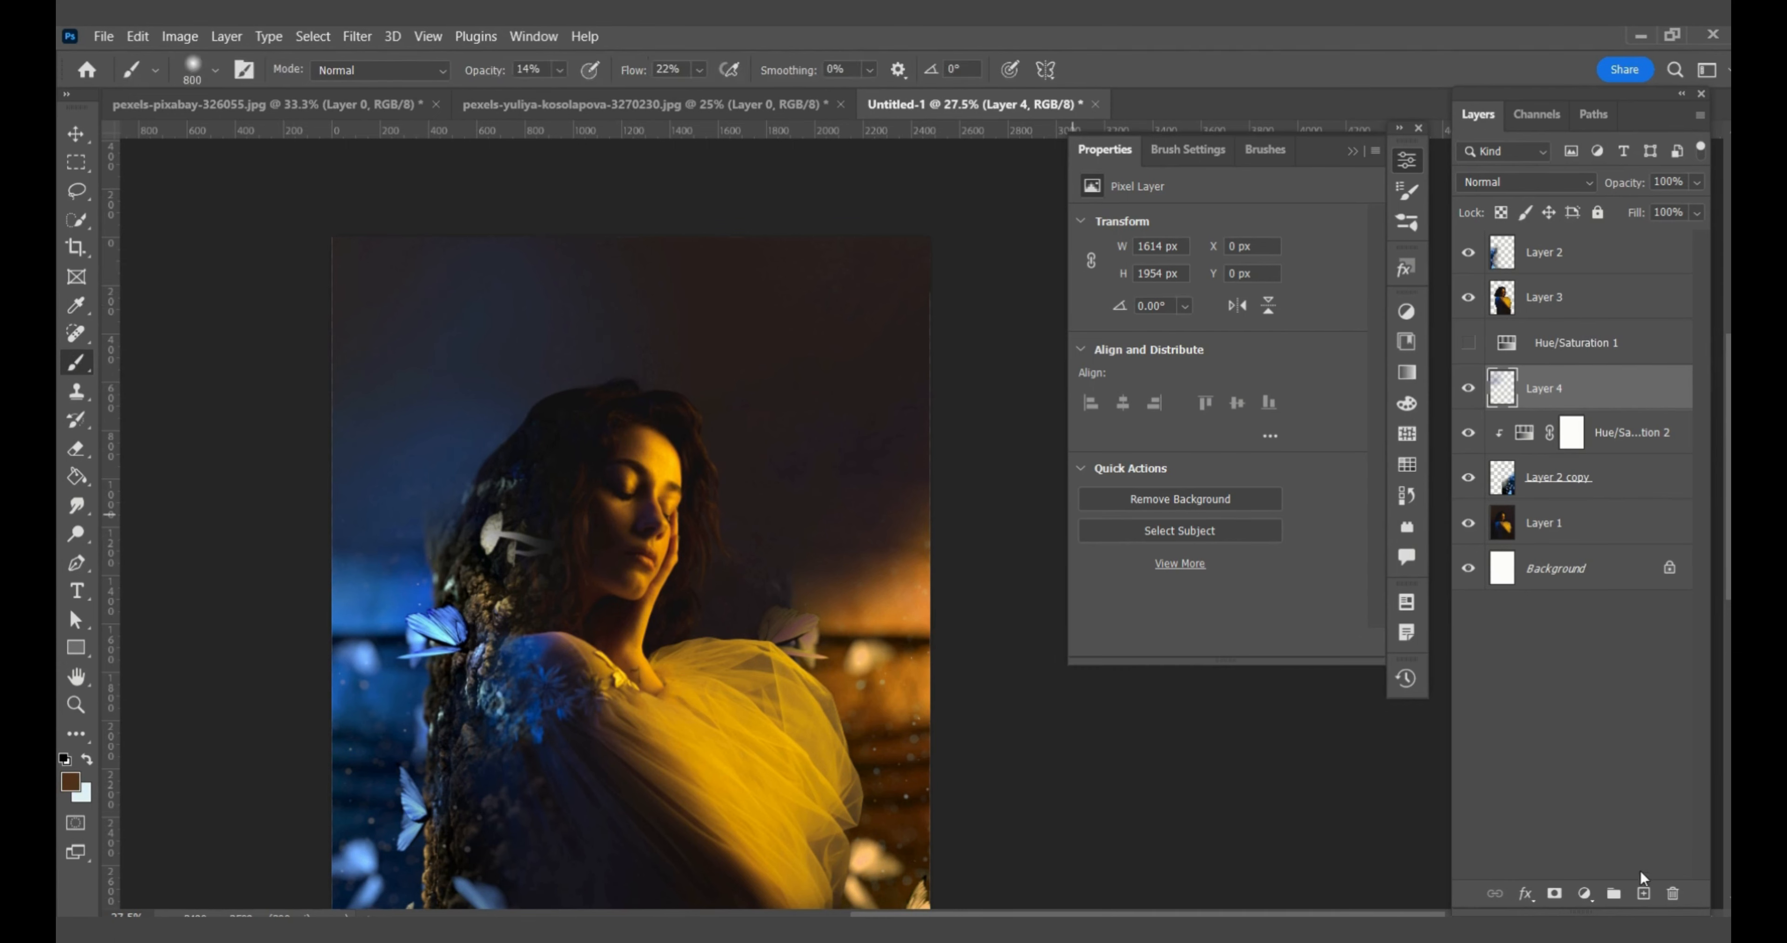
click(1645, 895)
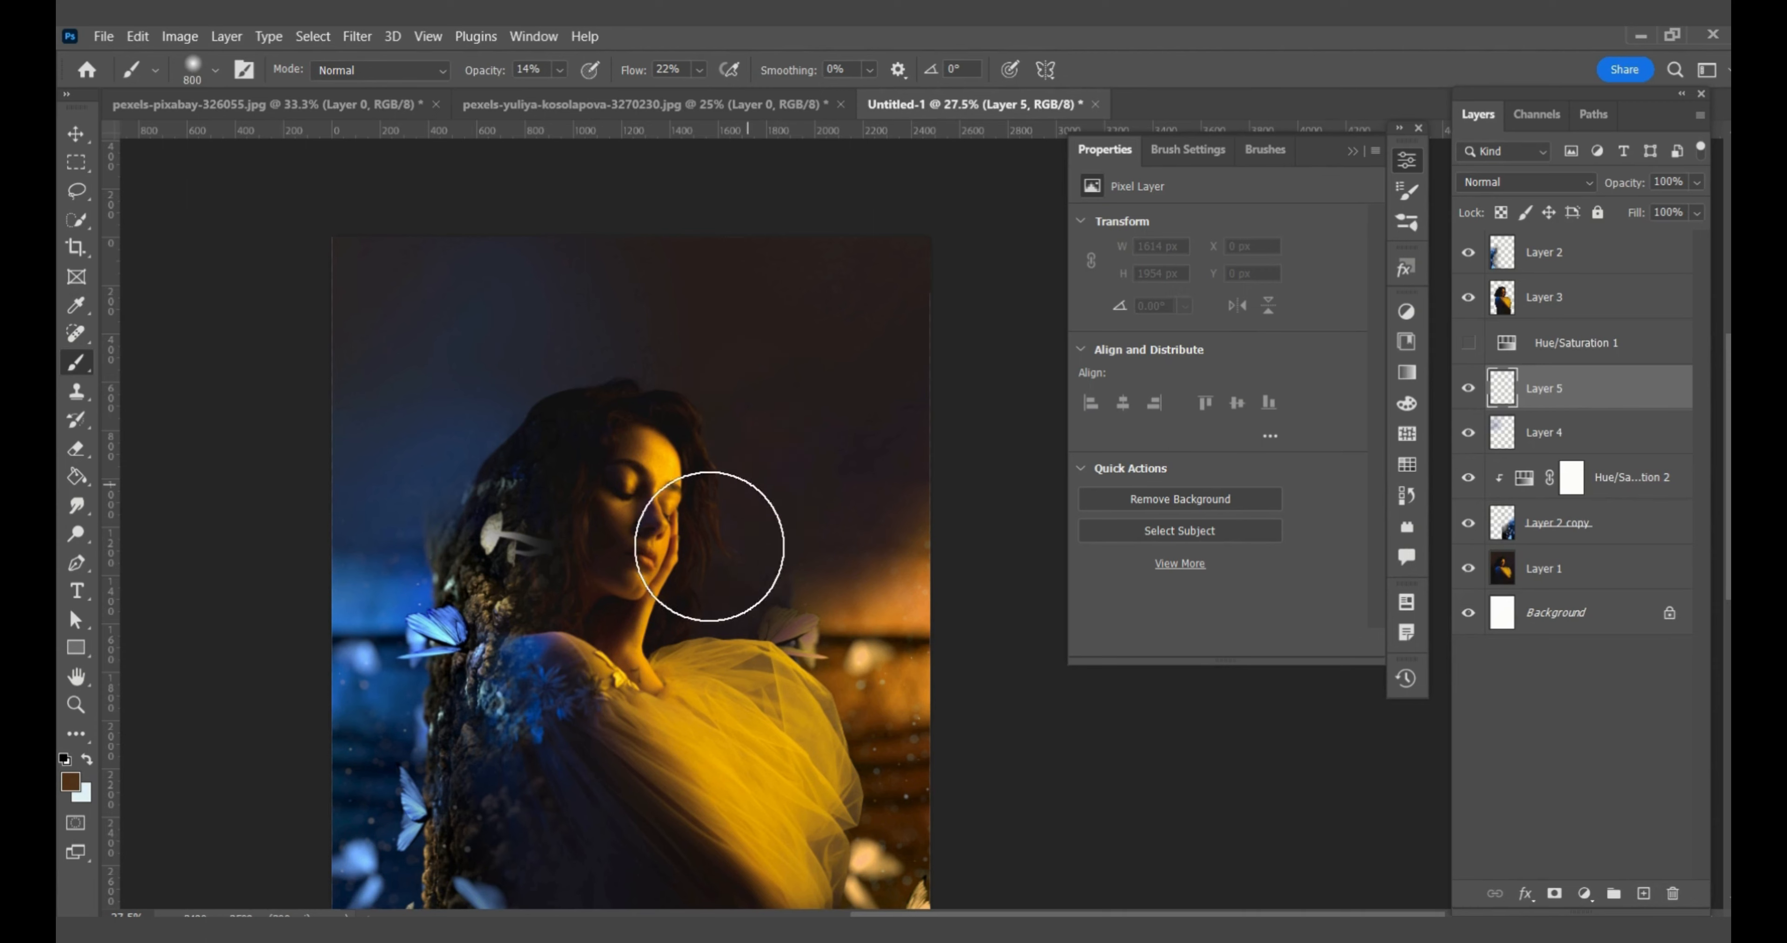
mouse_move(895, 421)
mouse_down()
mouse_move(729, 490)
mouse_move(797, 335)
mouse_move(692, 375)
mouse_move(757, 286)
mouse_move(612, 344)
mouse_move(612, 316)
mouse_move(831, 375)
mouse_move(754, 576)
mouse_move(805, 555)
mouse_move(810, 247)
mouse_move(594, 301)
mouse_up()
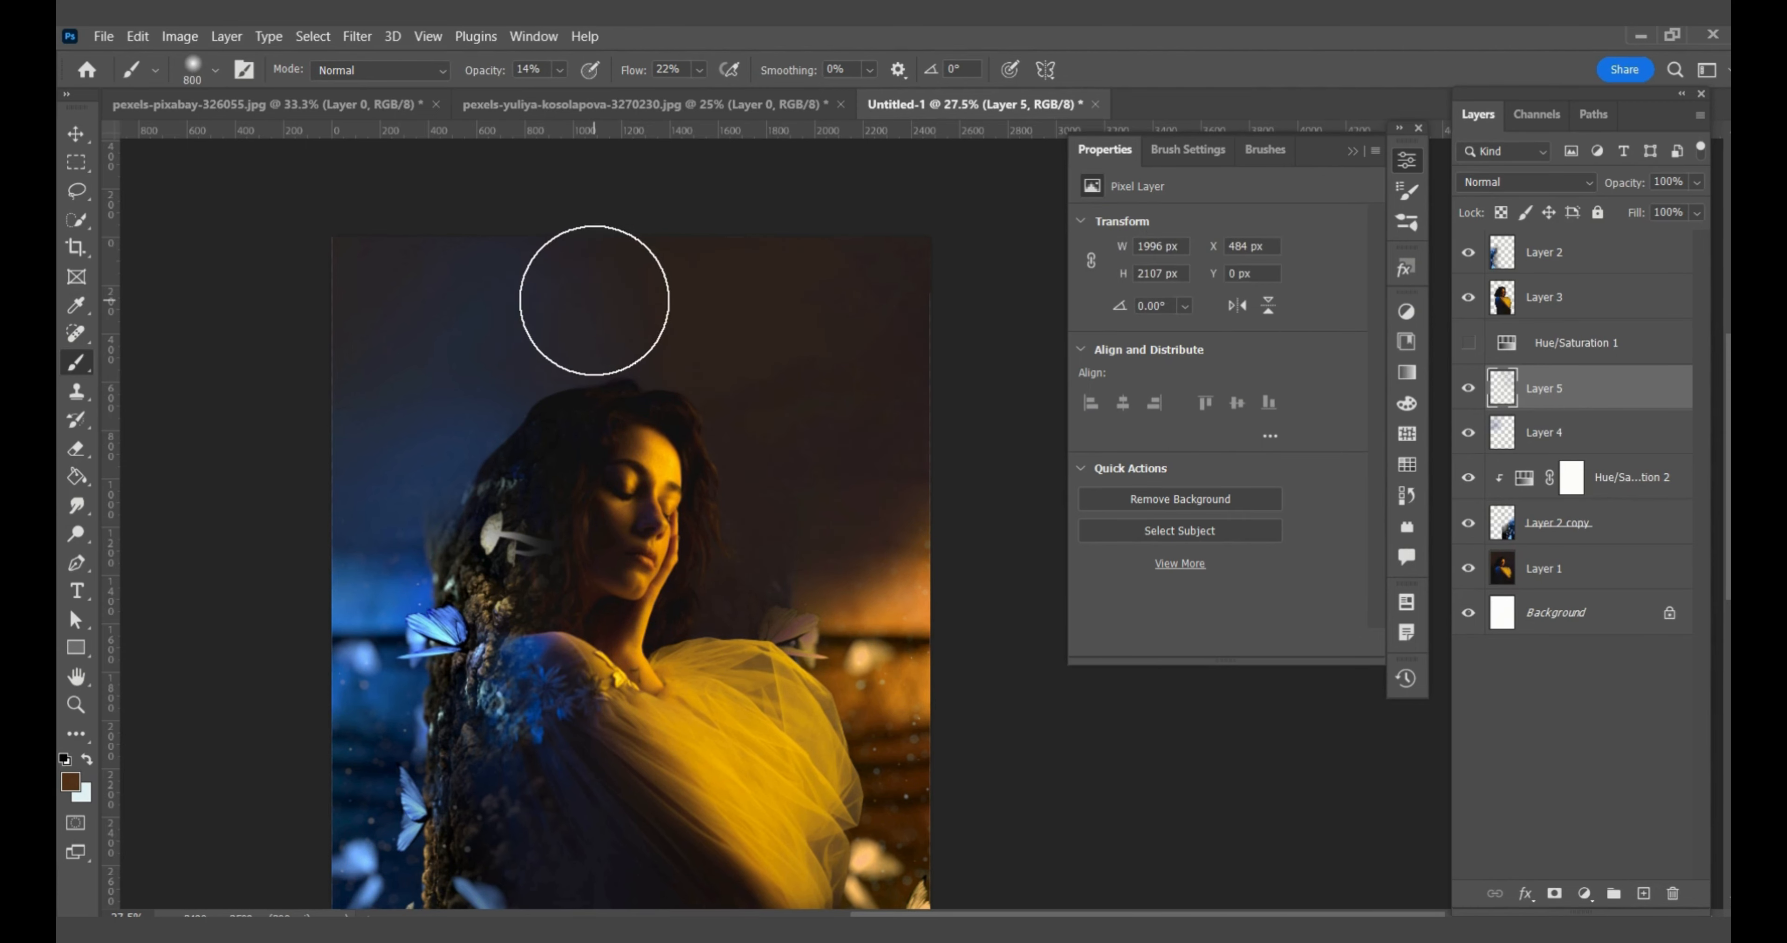
- Sample a brighter orange-brown from the right glow, paint it over the background right of the woman on Layer 5, and deselect the layer
key(i)
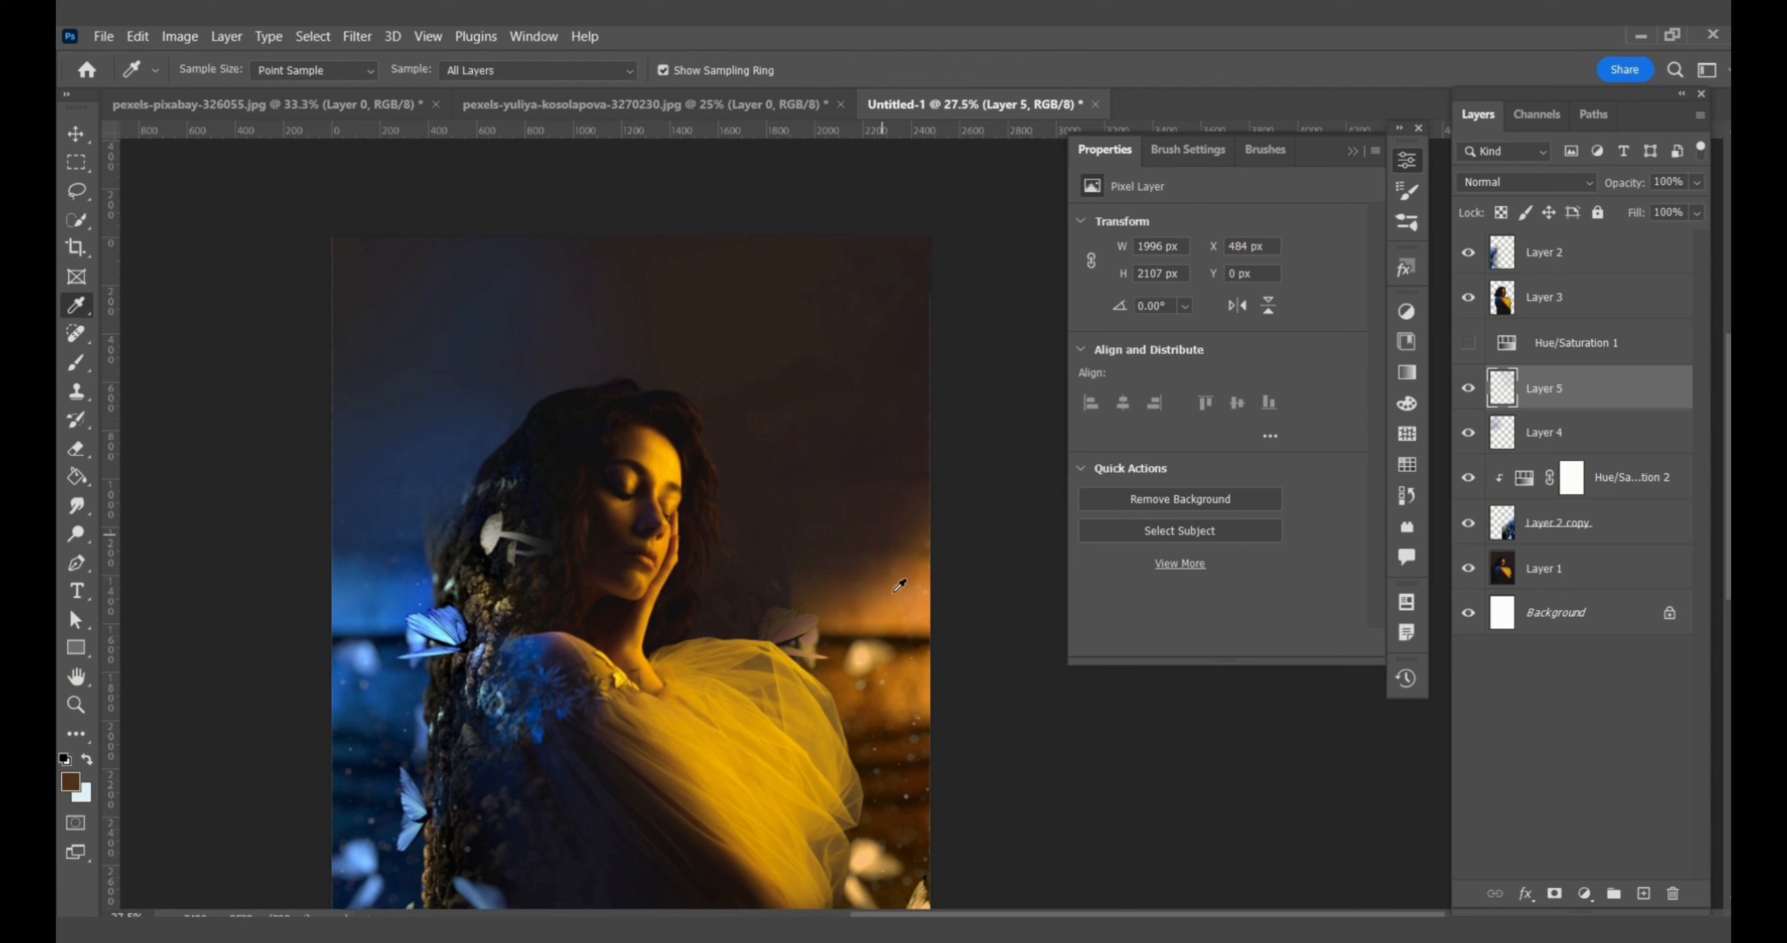
click(894, 577)
key(b)
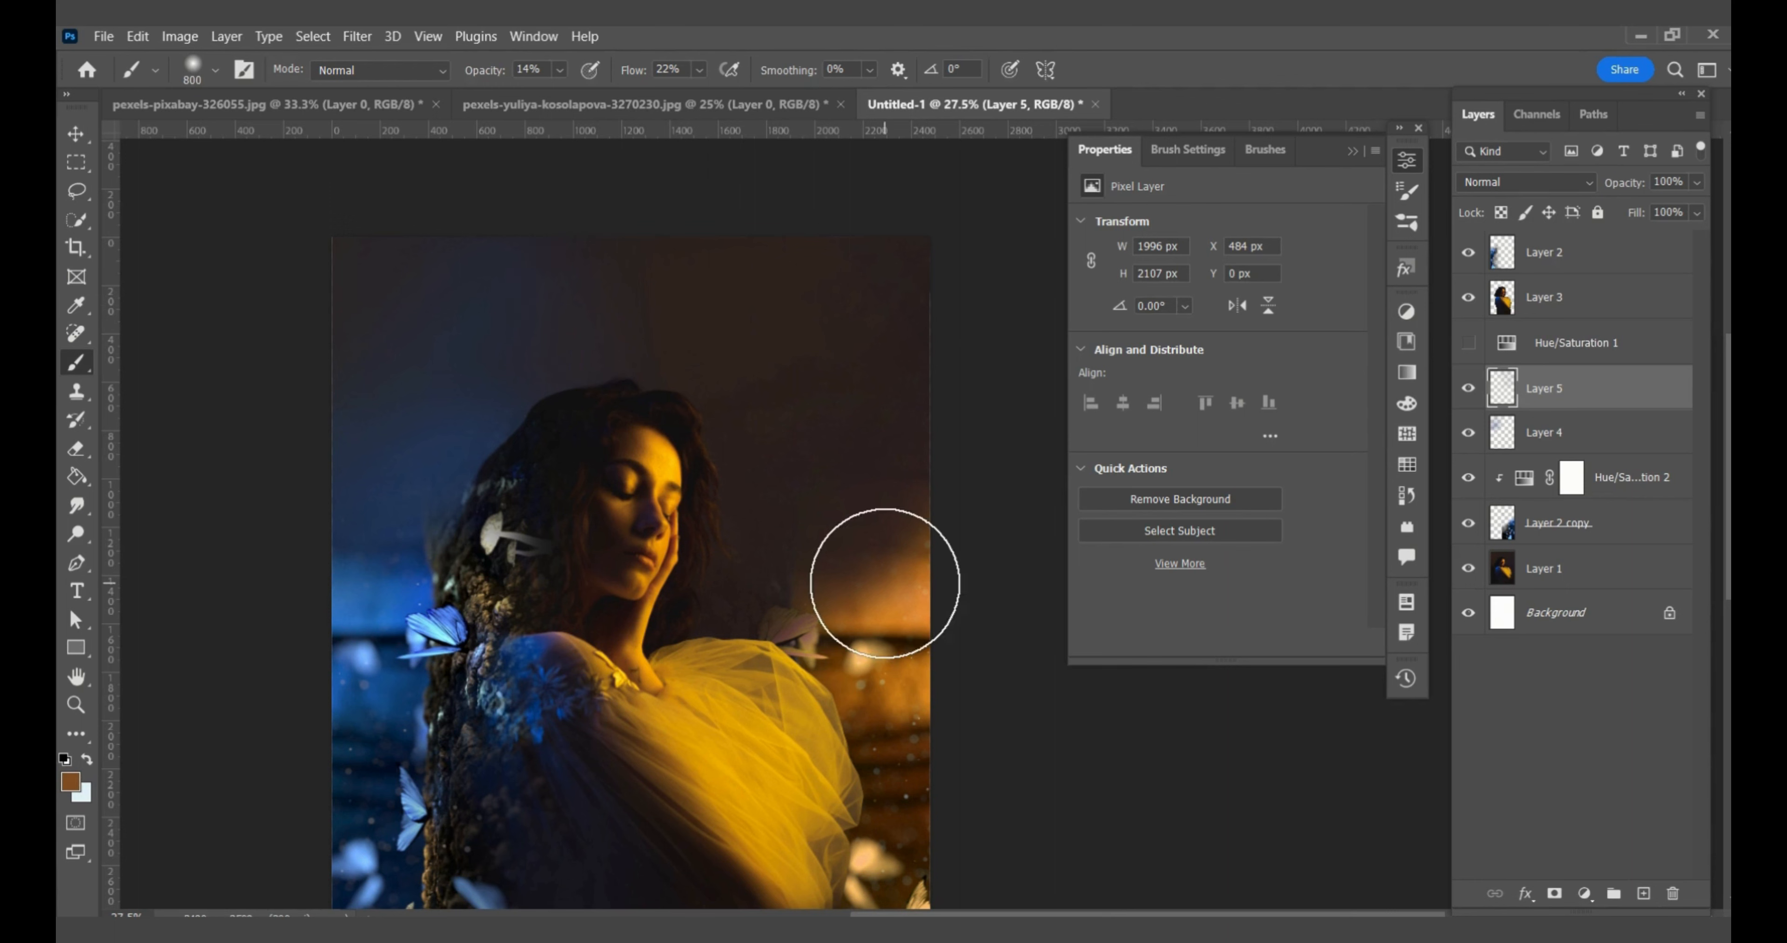
mouse_move(732, 590)
mouse_down()
mouse_move(697, 494)
mouse_move(681, 338)
mouse_move(767, 235)
mouse_move(786, 625)
mouse_move(679, 307)
mouse_move(794, 187)
mouse_move(934, 488)
mouse_up()
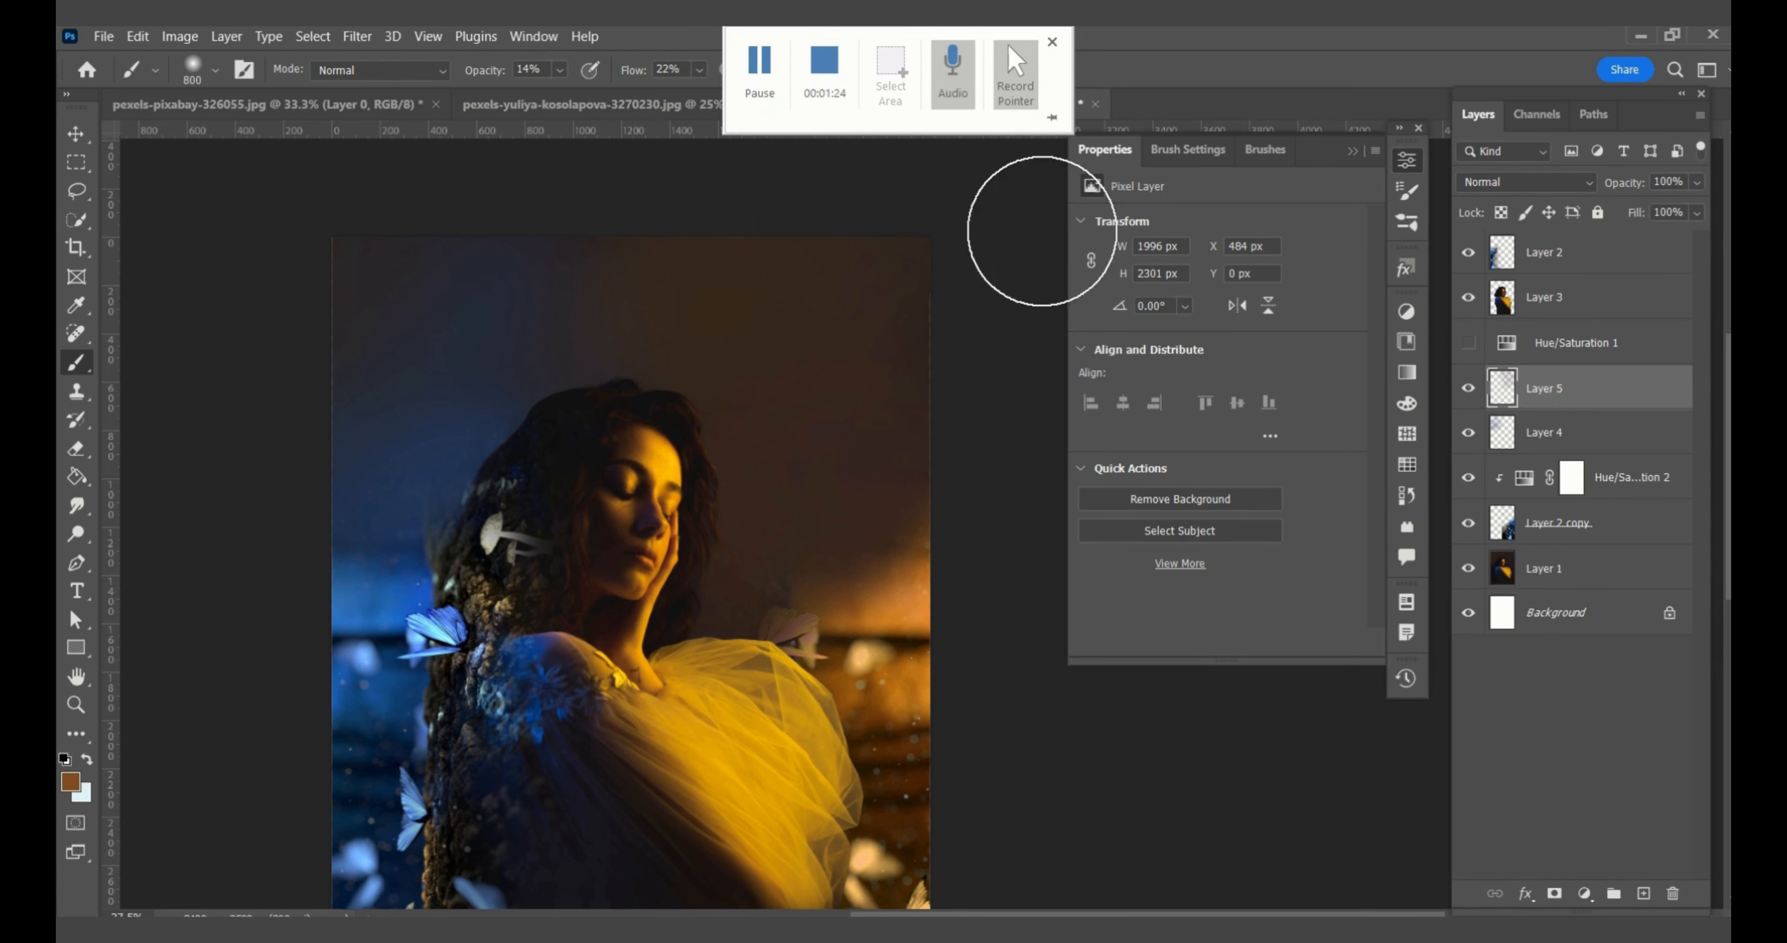
key(v)
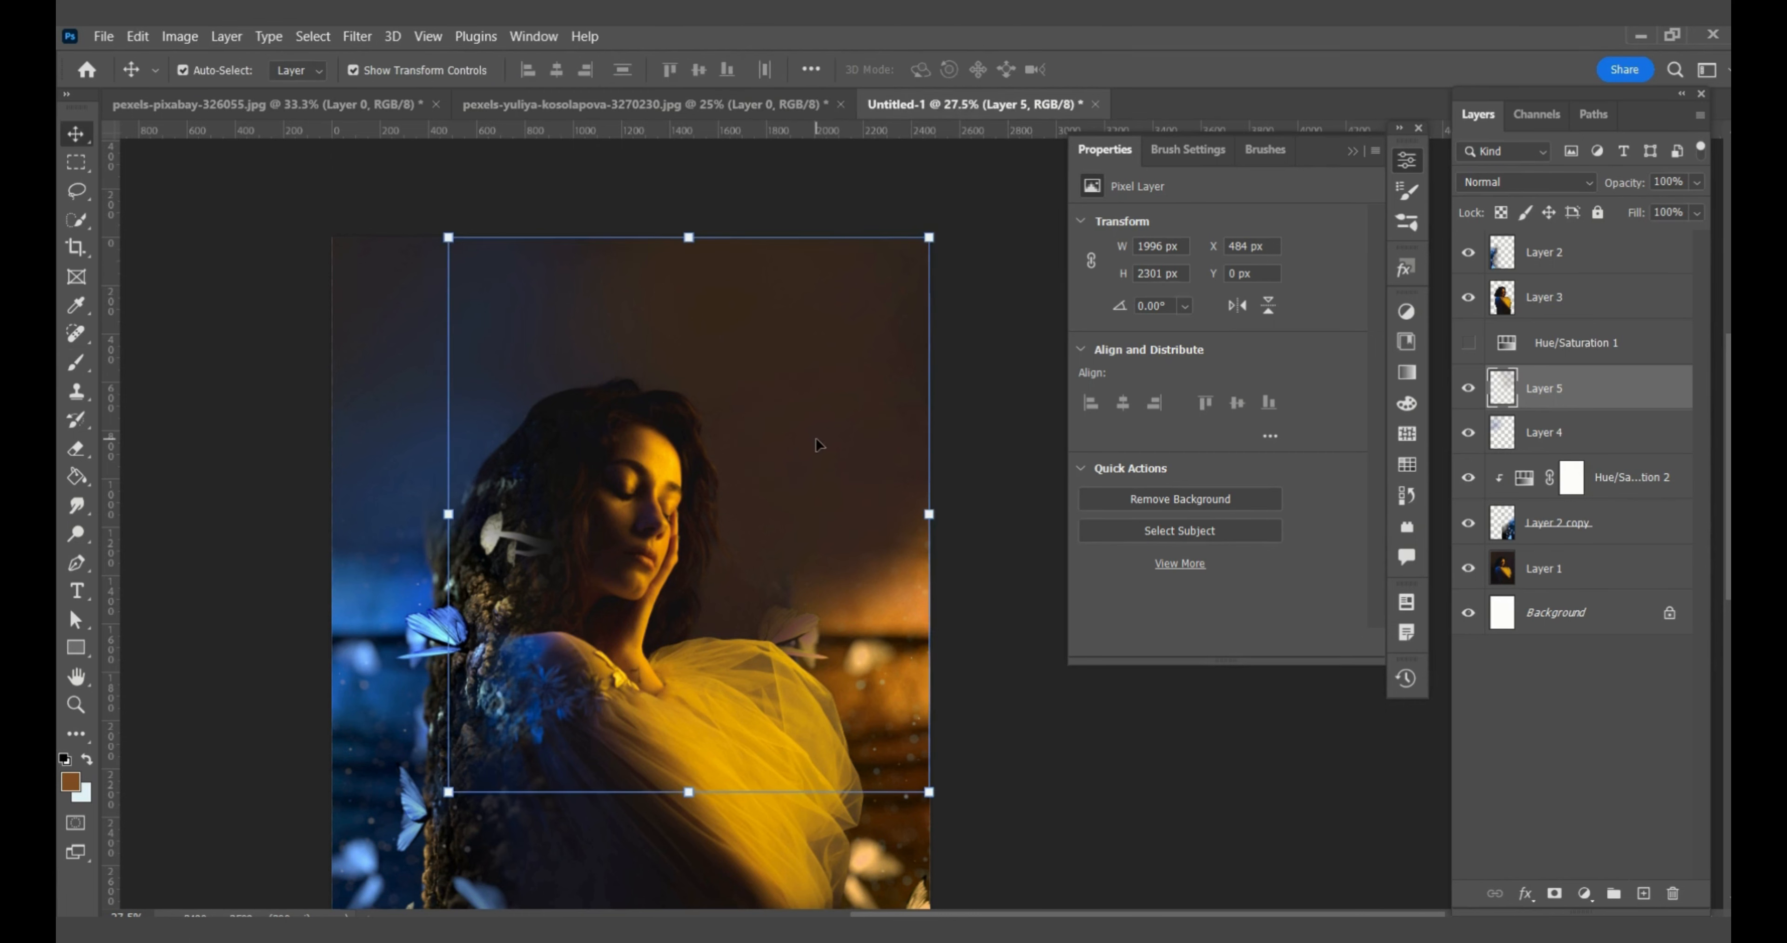
click(990, 626)
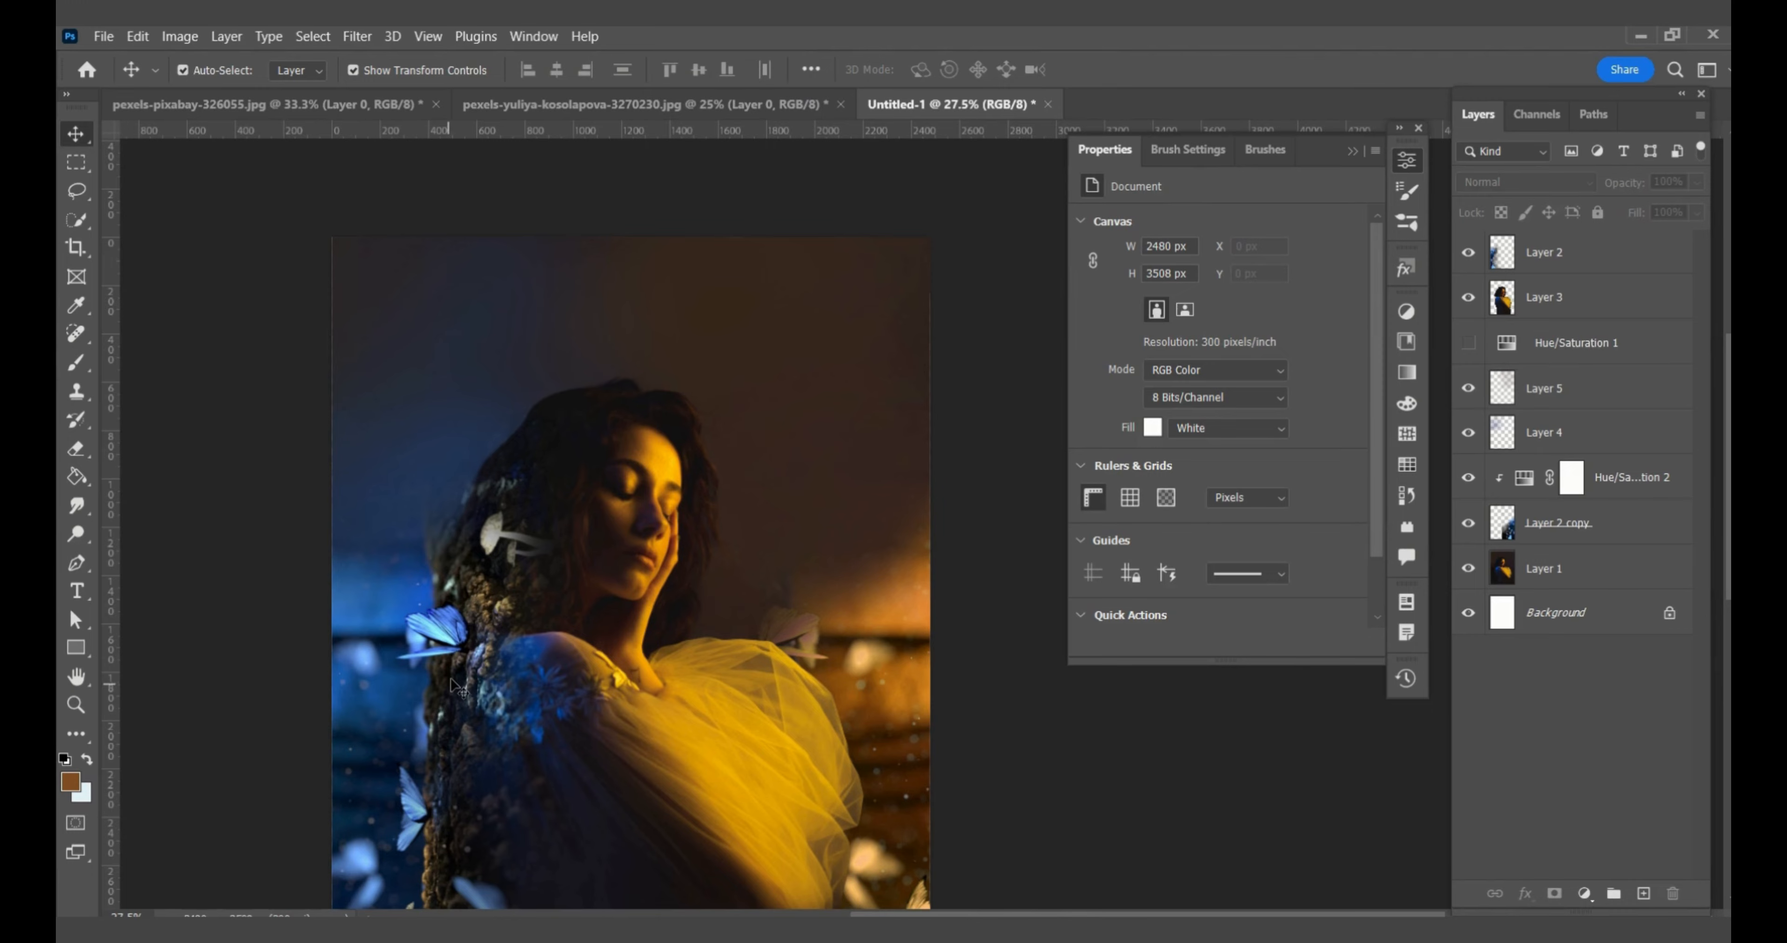
- Trace the blue butterfly at the lower left edge of the tree trunk with the Pen tool and convert the path to a selection
scroll(451, 682, up, 3)
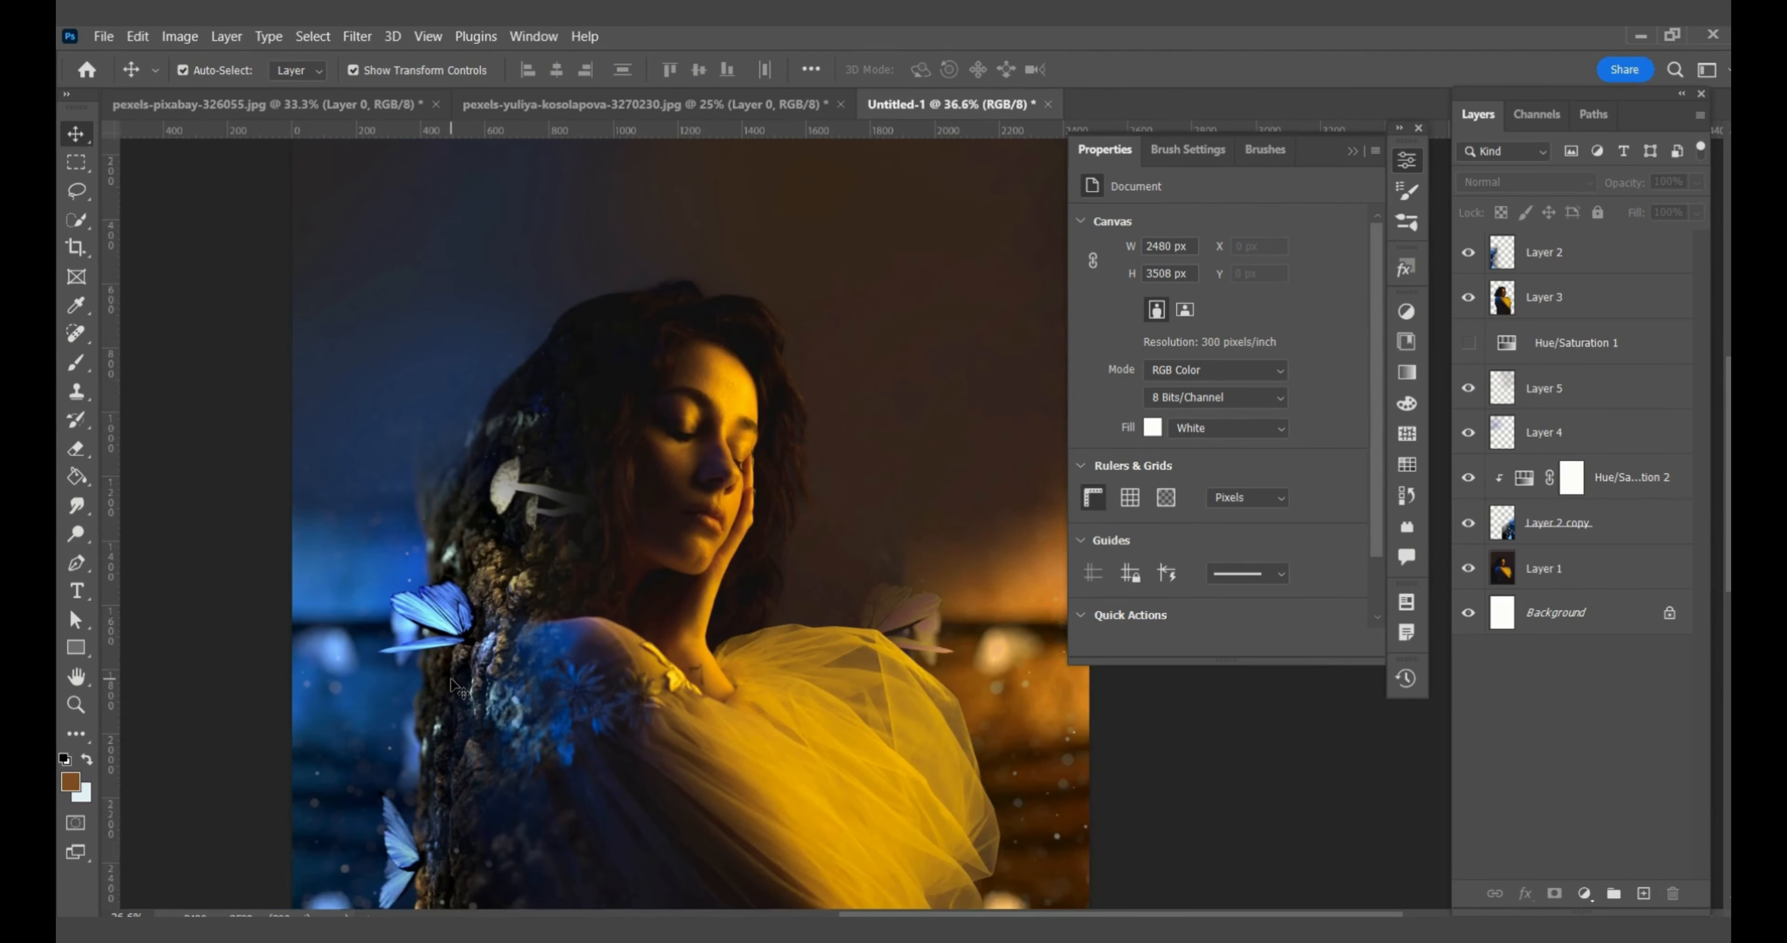
scroll(452, 682, up, 5)
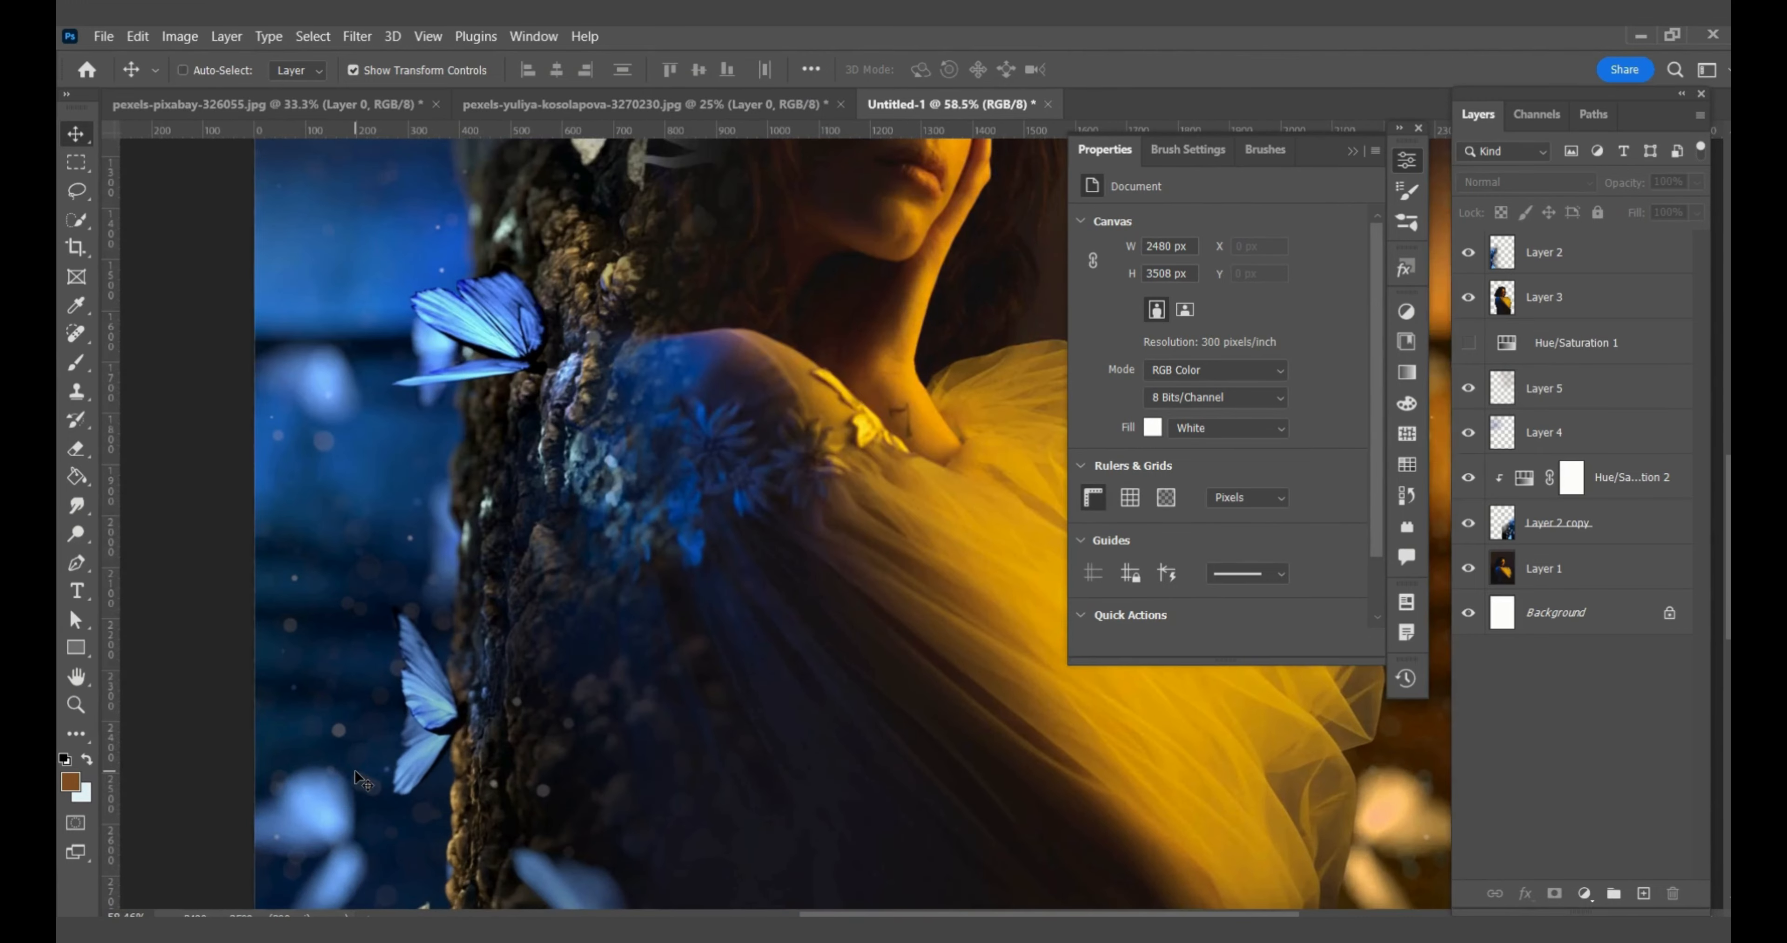
scroll(355, 769, up, 2)
scroll(454, 555, up, 2)
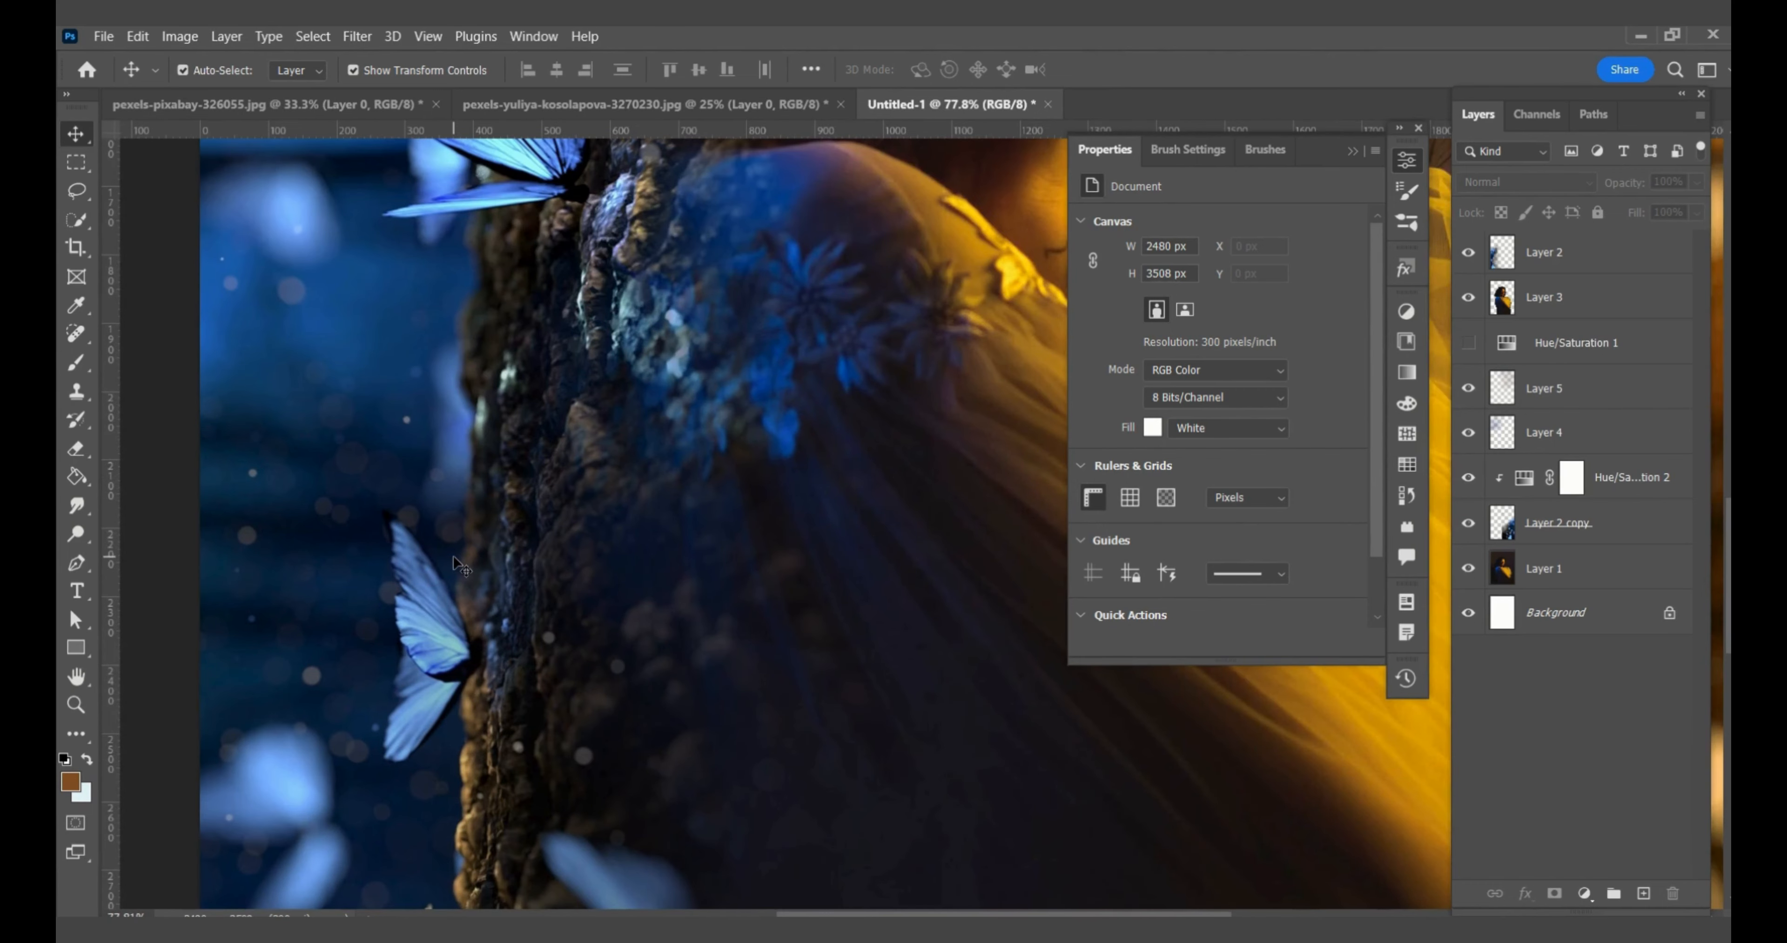
key(p)
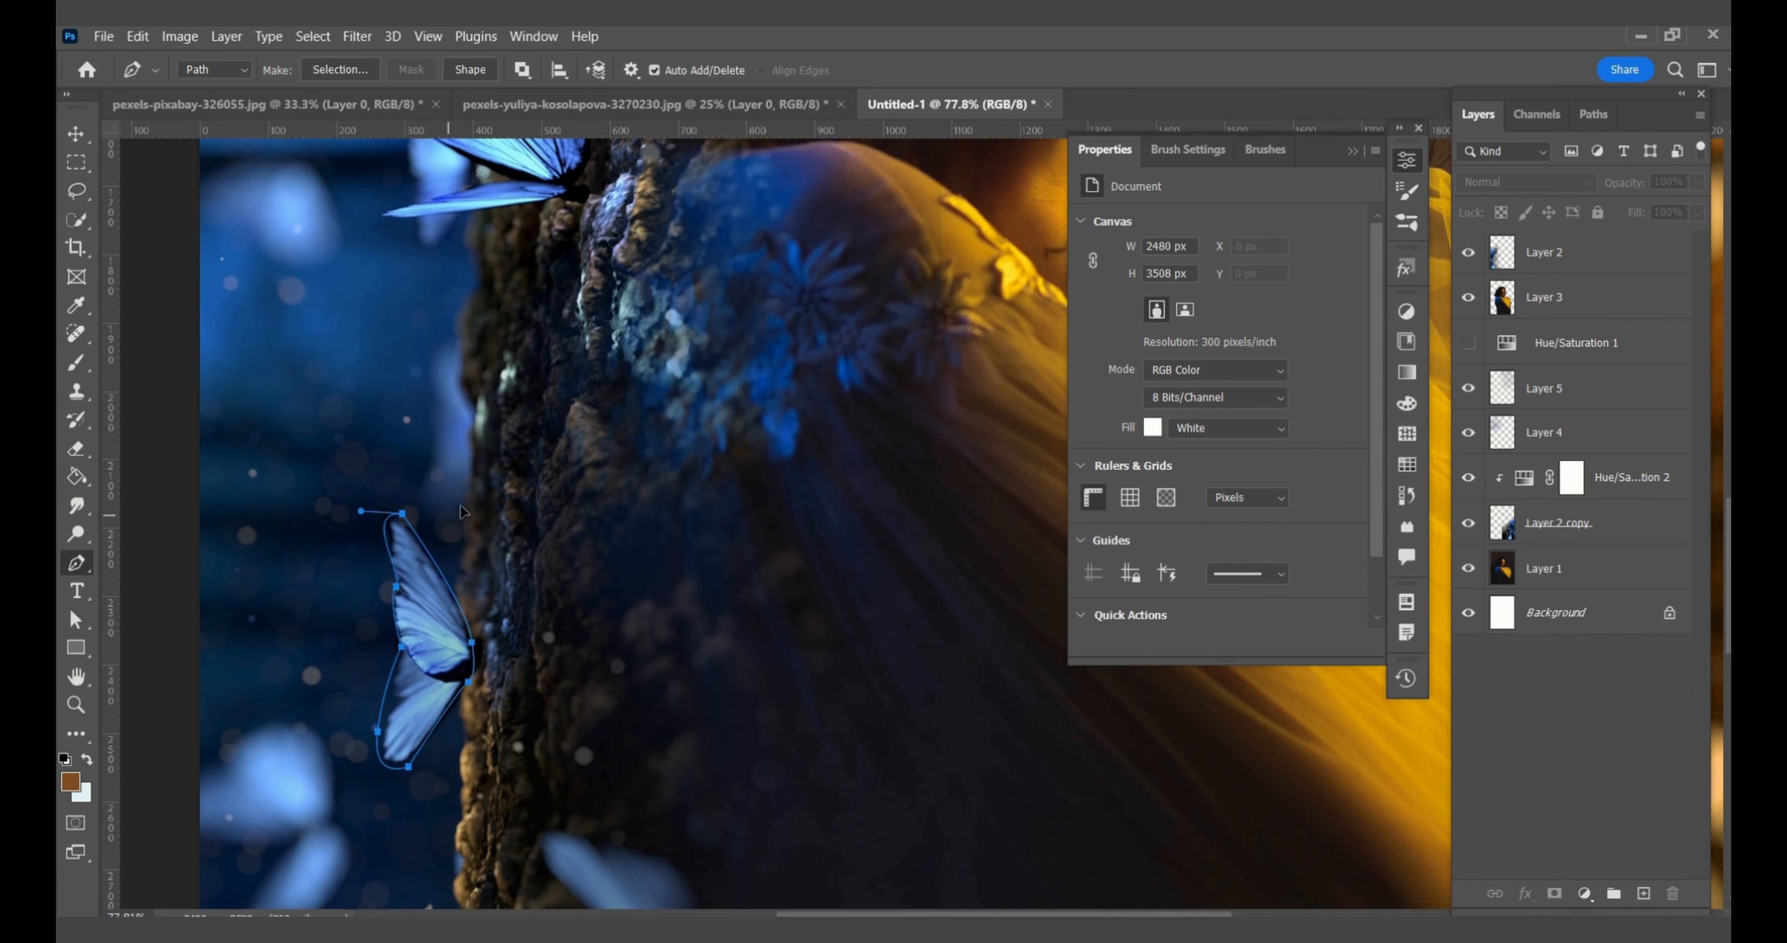
right_click(419, 633)
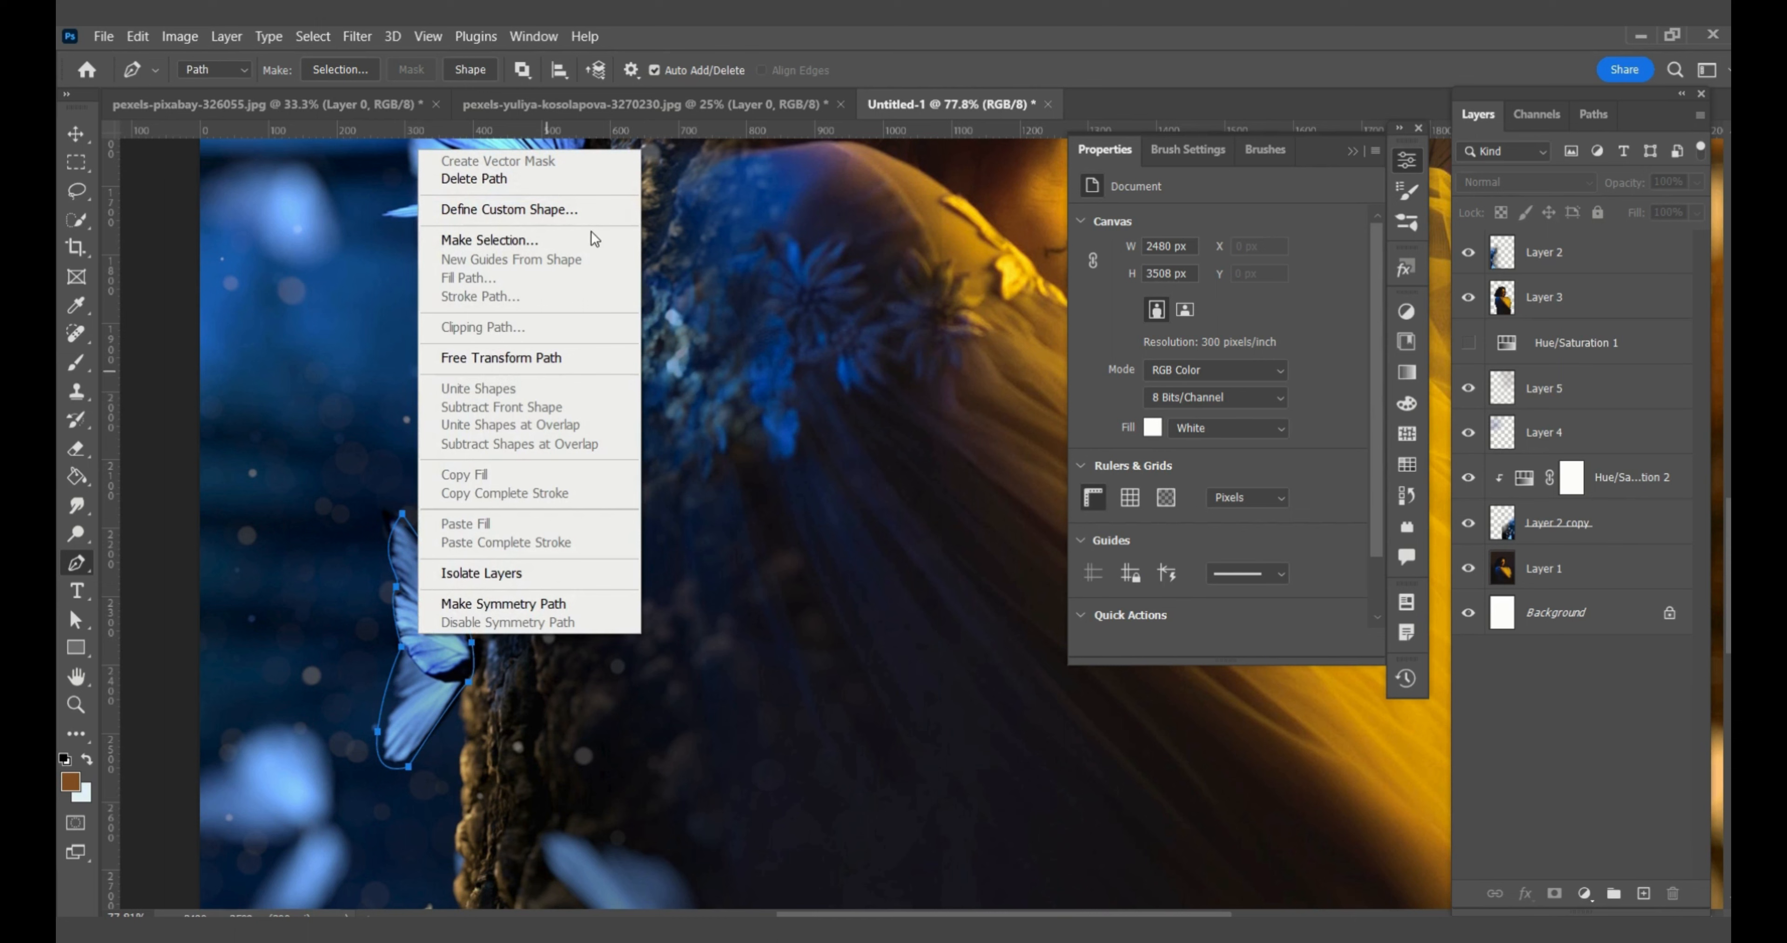
click(522, 242)
click(999, 257)
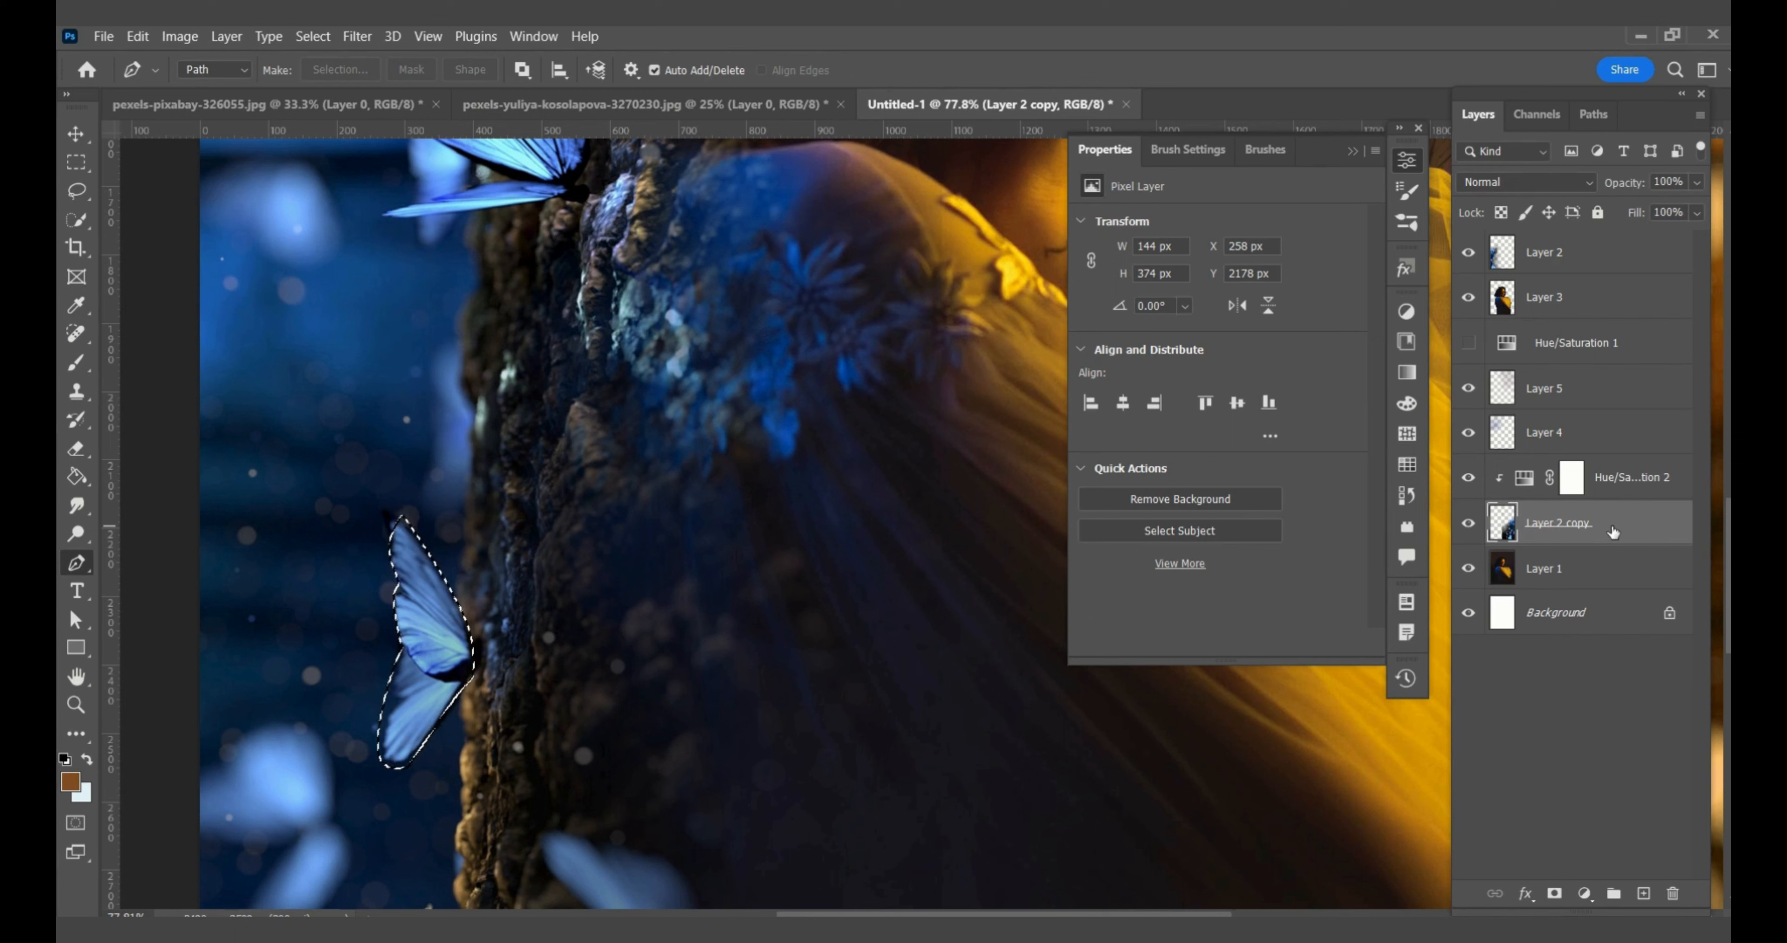
- Copy the selected butterfly from Layer 2 onto its own new layer
key(ctrl+j)
click(933, 390)
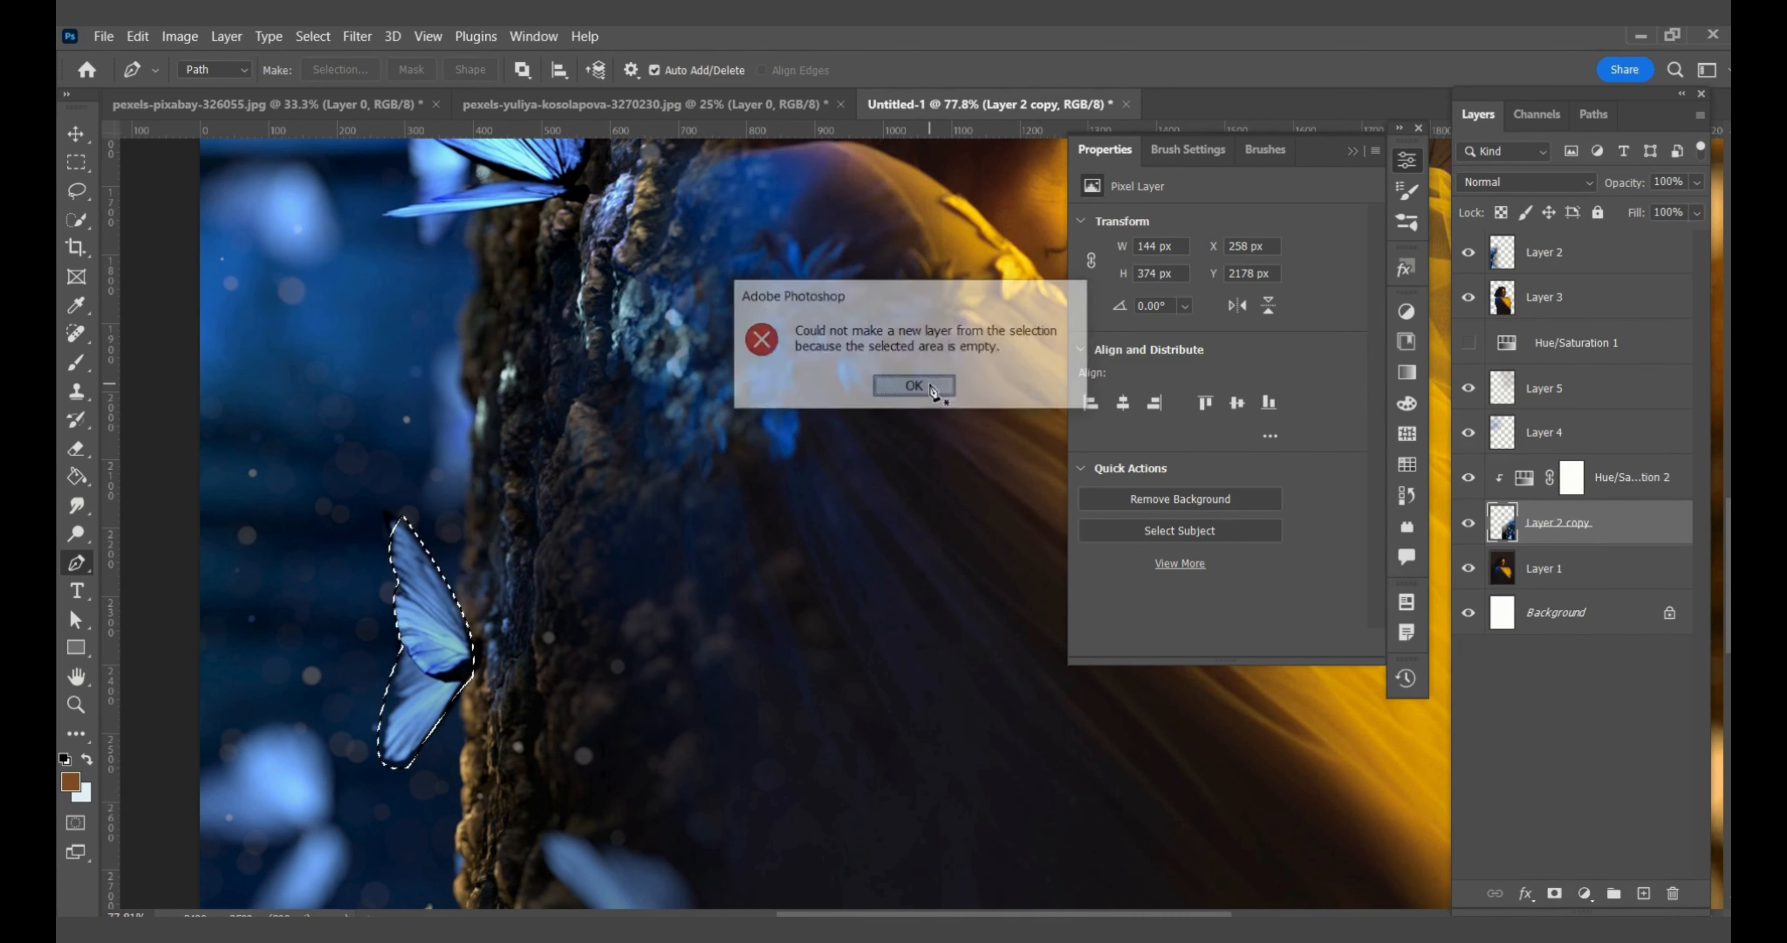
click(1553, 258)
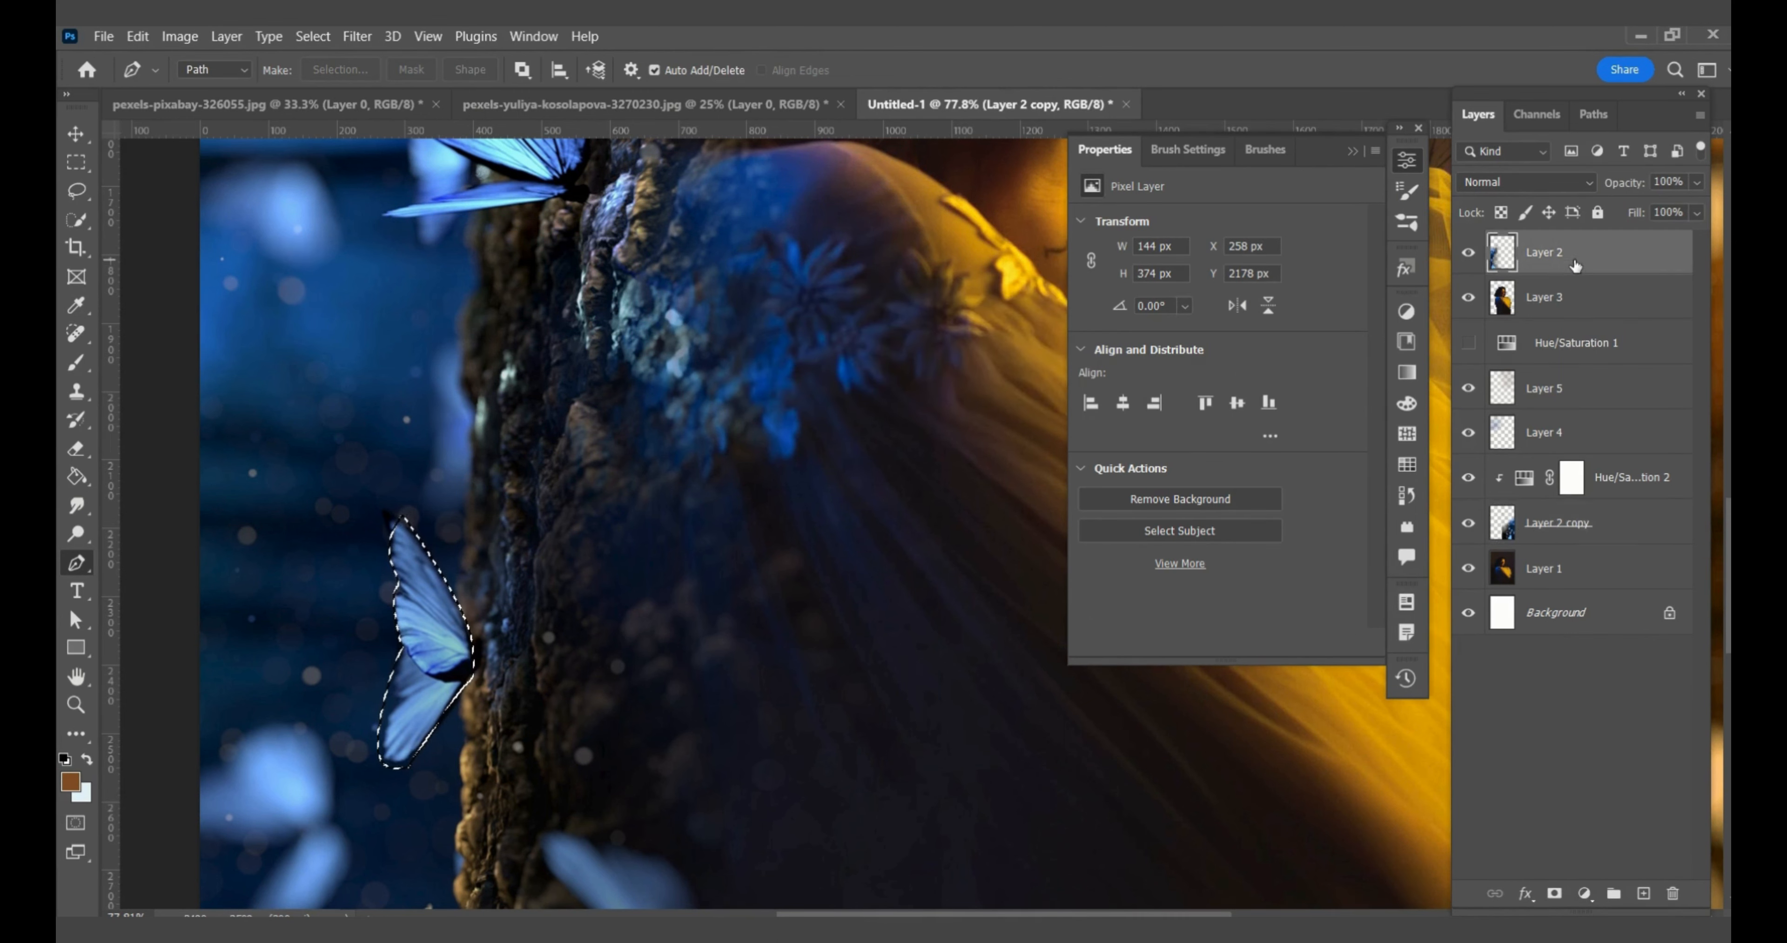
key(ctrl+j)
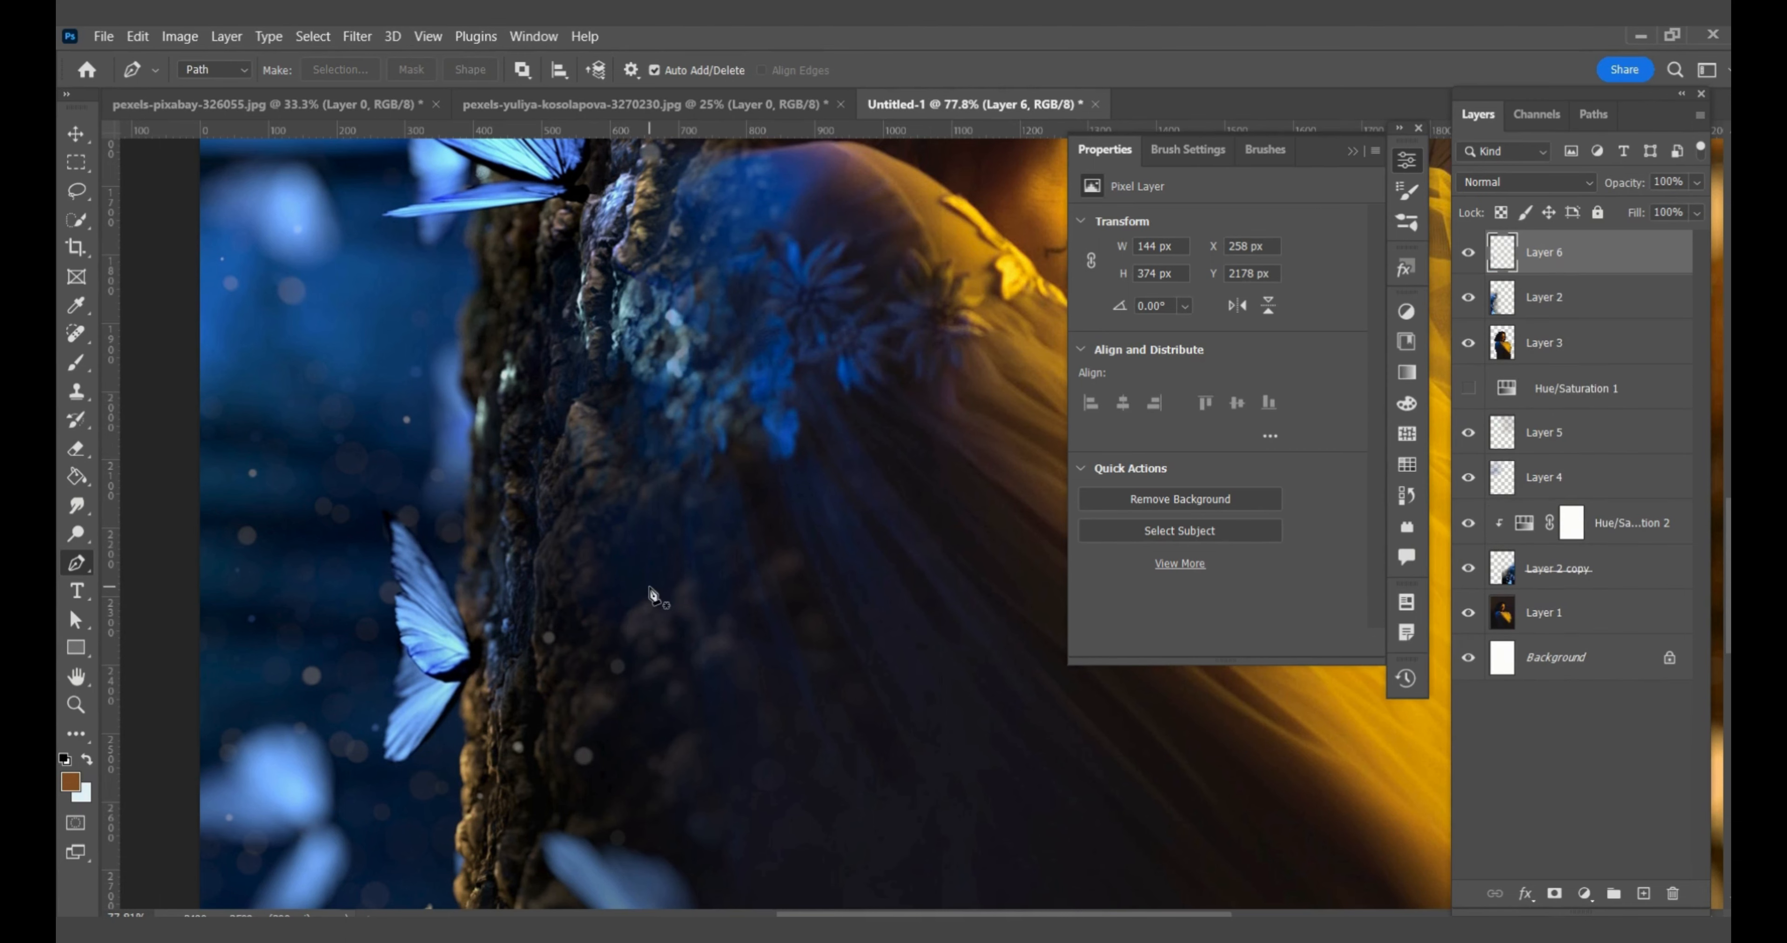
- Move the copied butterfly onto the right edge of the yellow dress's shoulder, scale it to about 139%, and rotate it about 126°
scroll(650, 590, down, 5)
scroll(651, 590, down, 2)
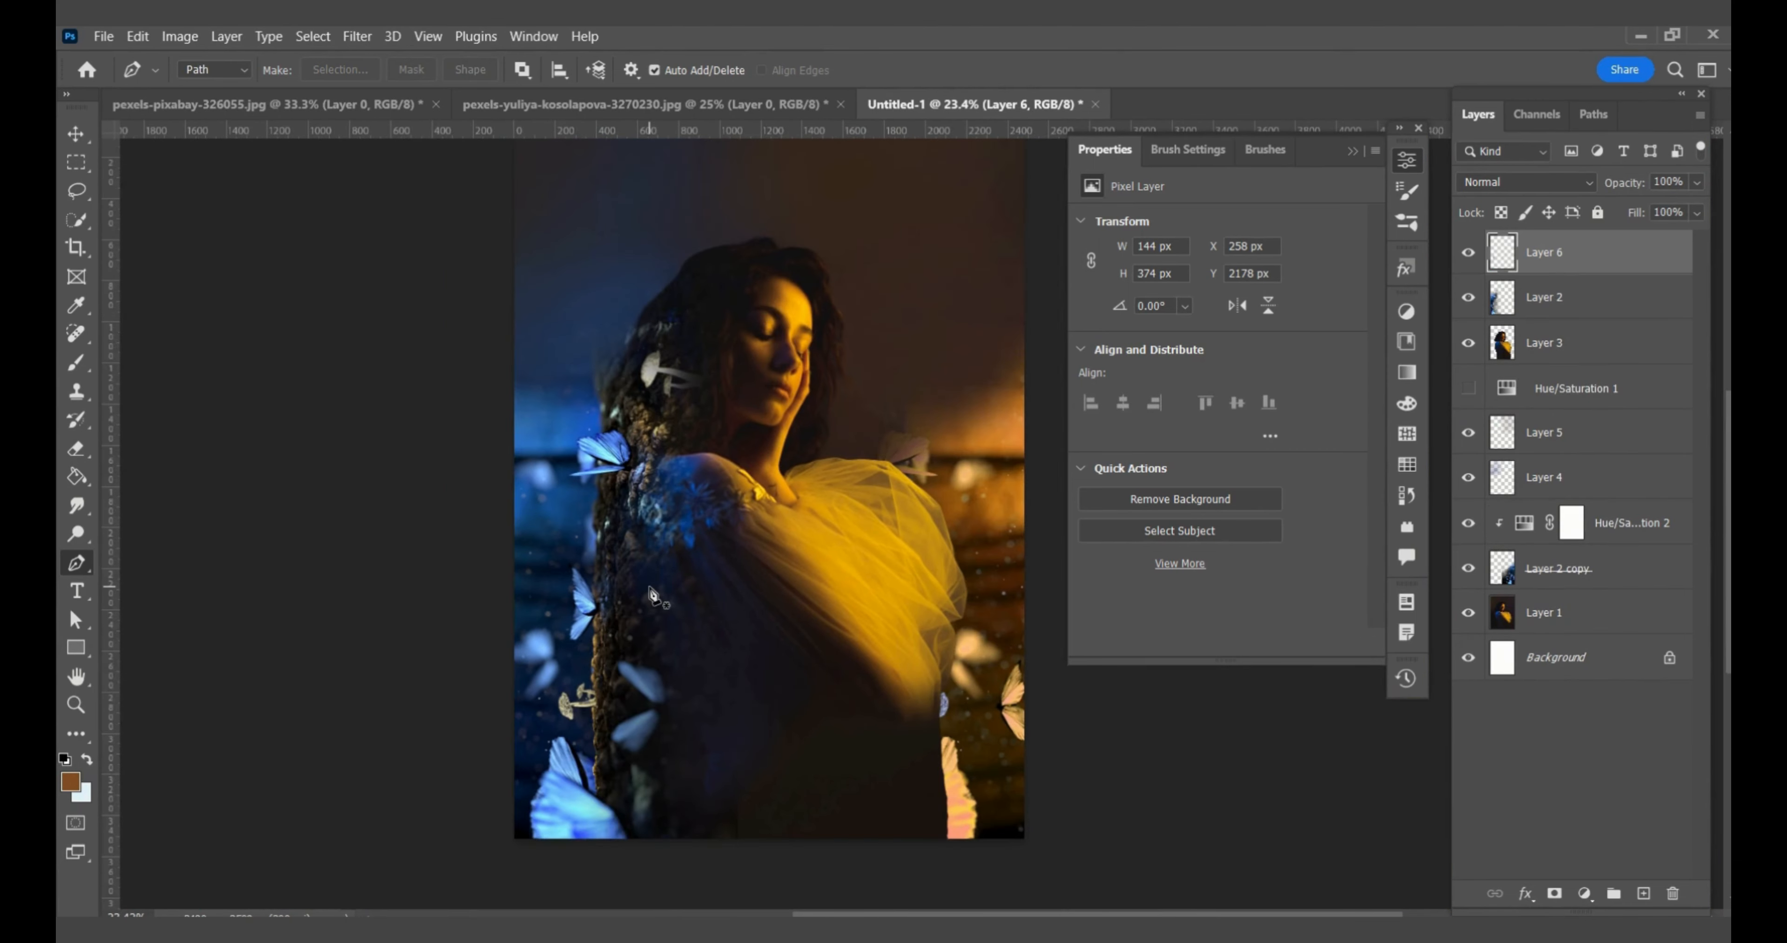
key(ctrl+t)
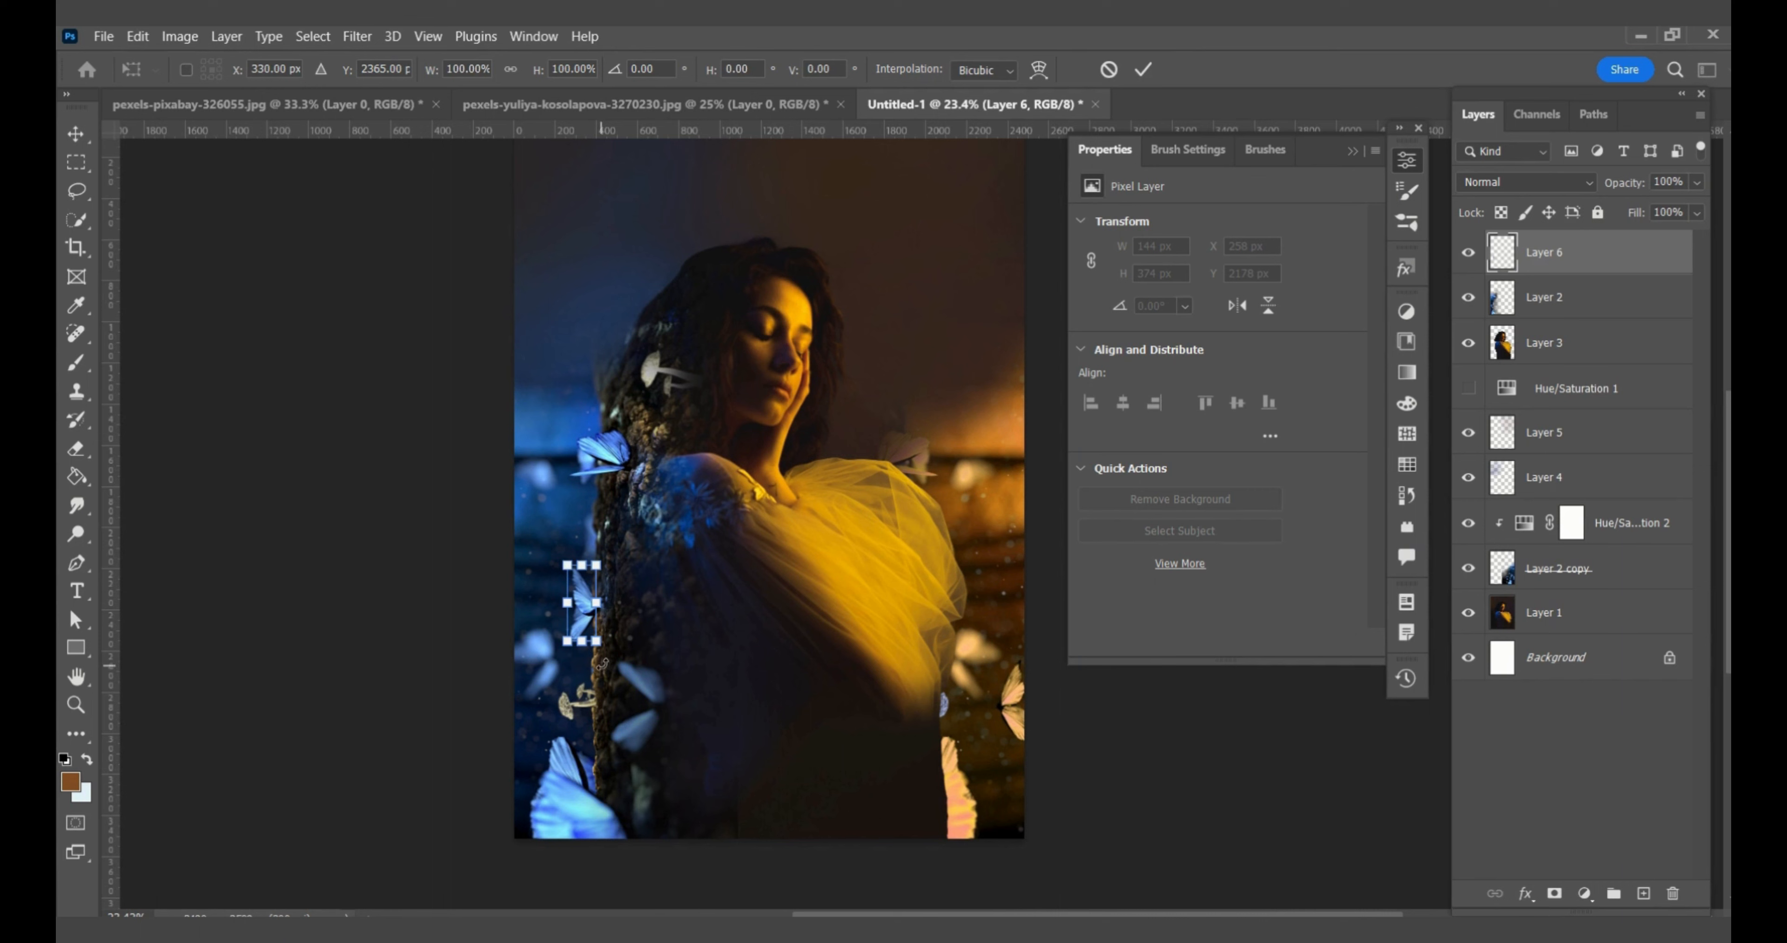
drag(602, 662, 900, 454)
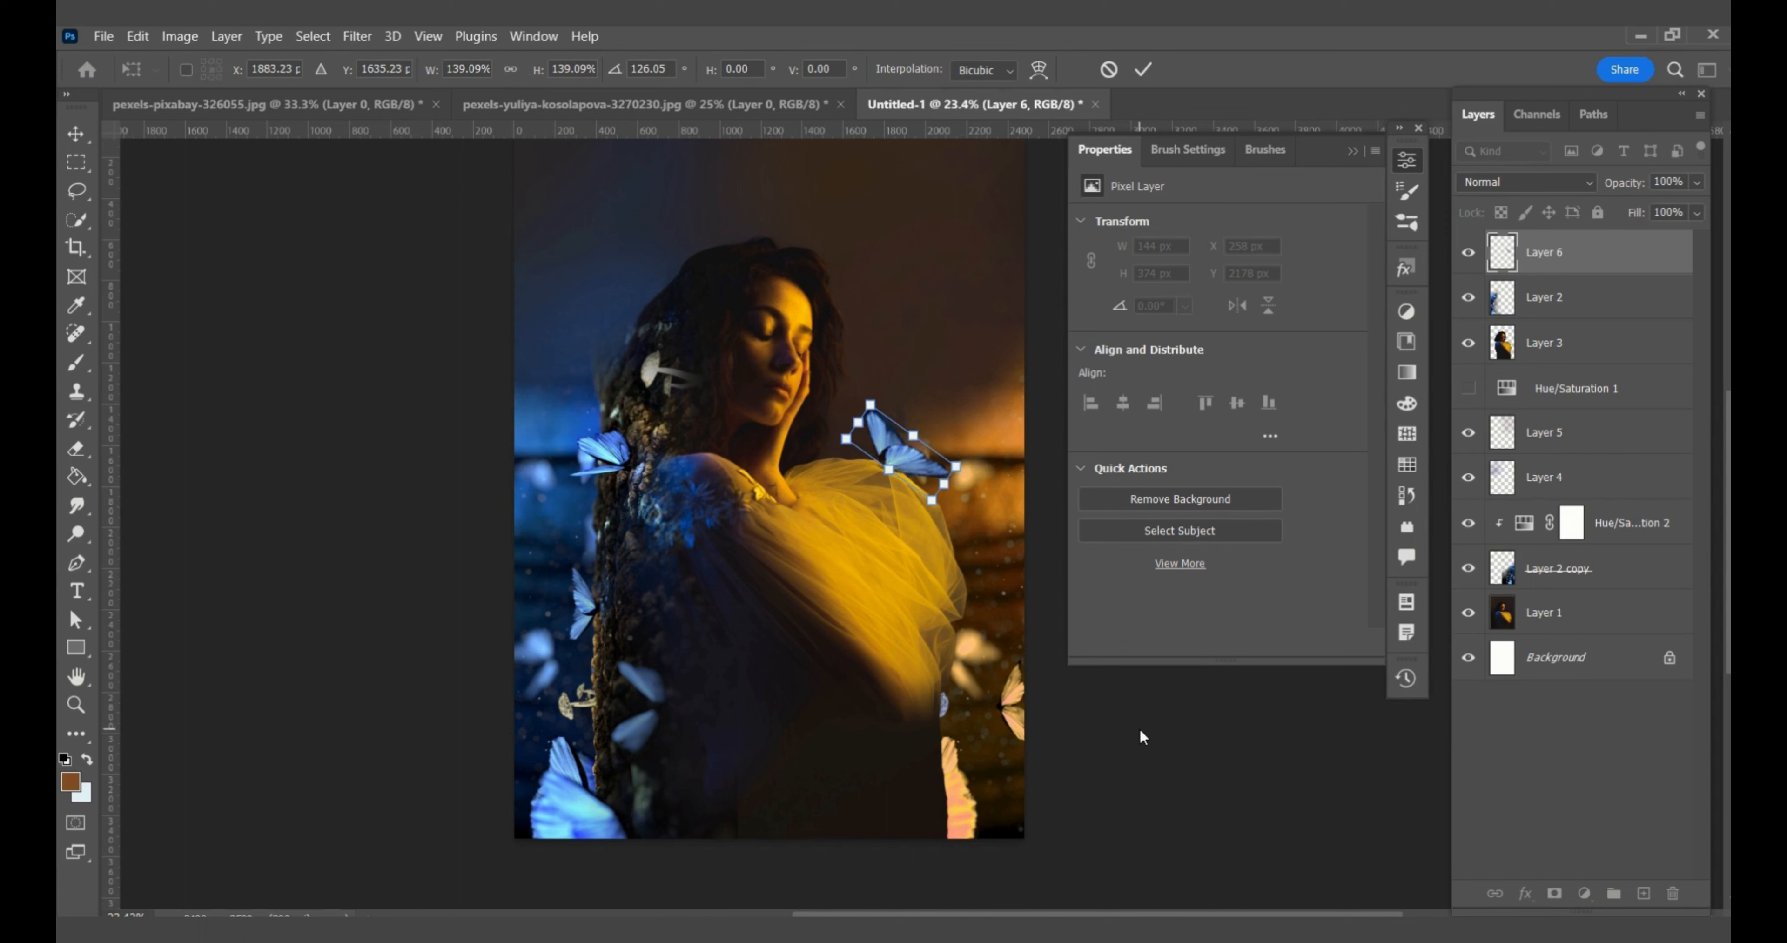
key(Return)
- Rotate the butterfly on the dress by about a further 12.3°, keeping Layer 6 at the top of the layer stack
key(p)
scroll(933, 458, up, 3)
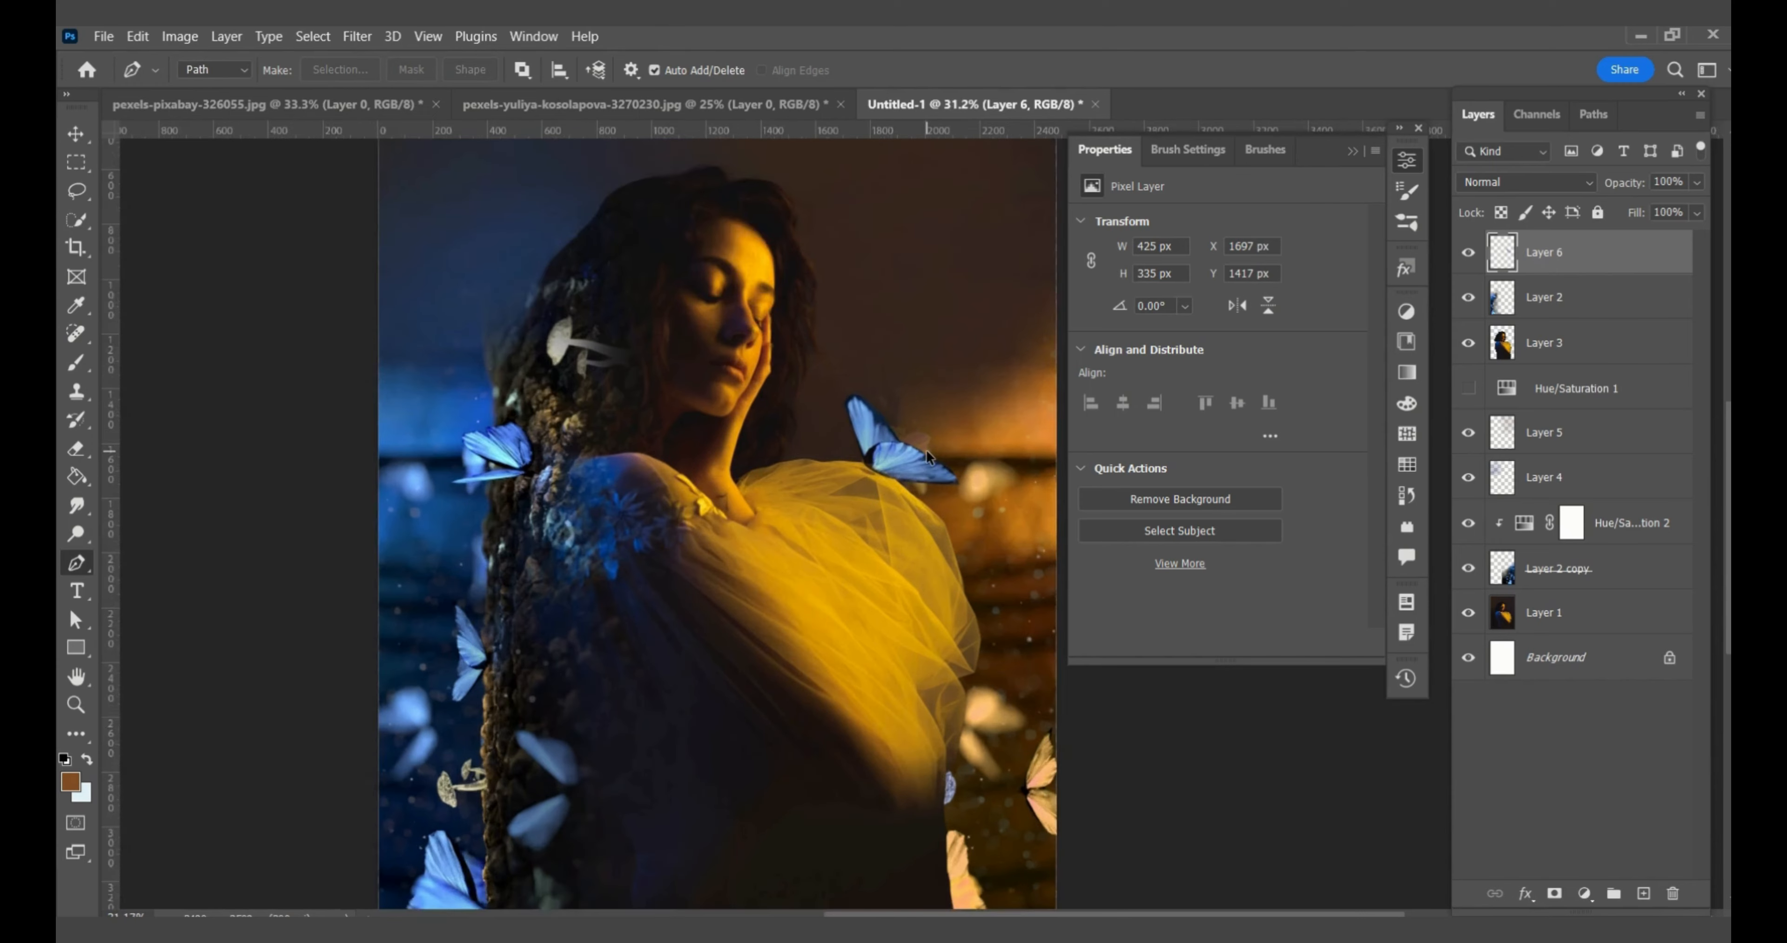
scroll(928, 456, down, 3)
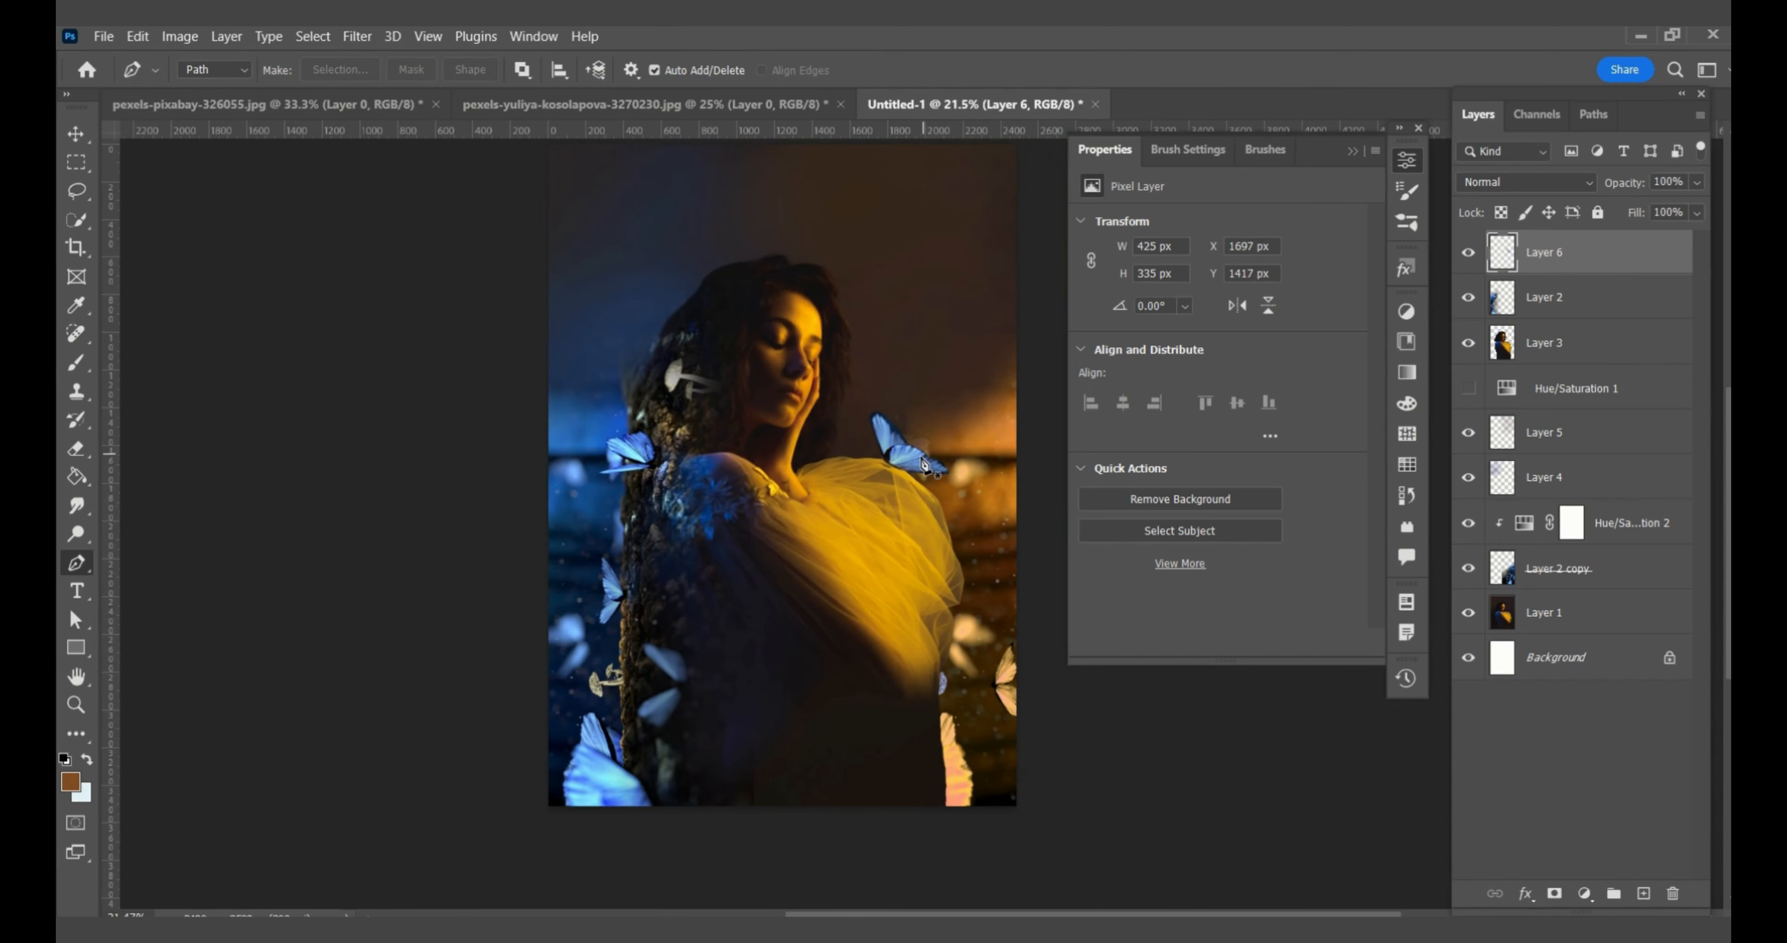
key(v)
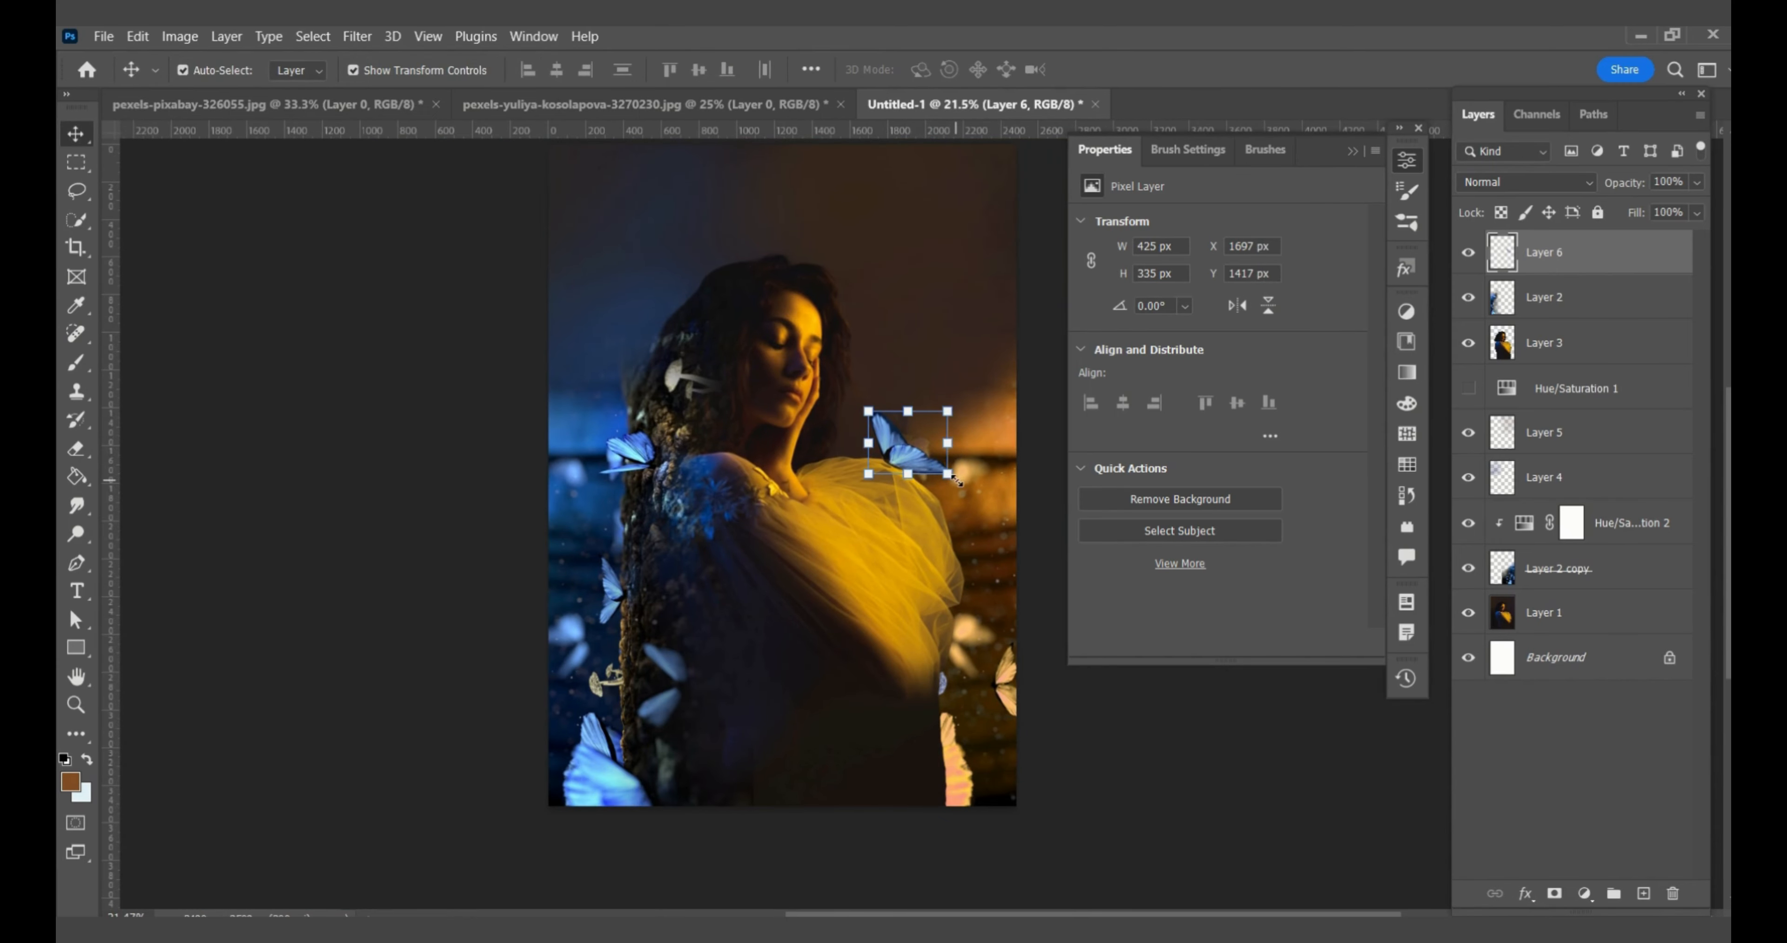
drag(964, 490, 951, 500)
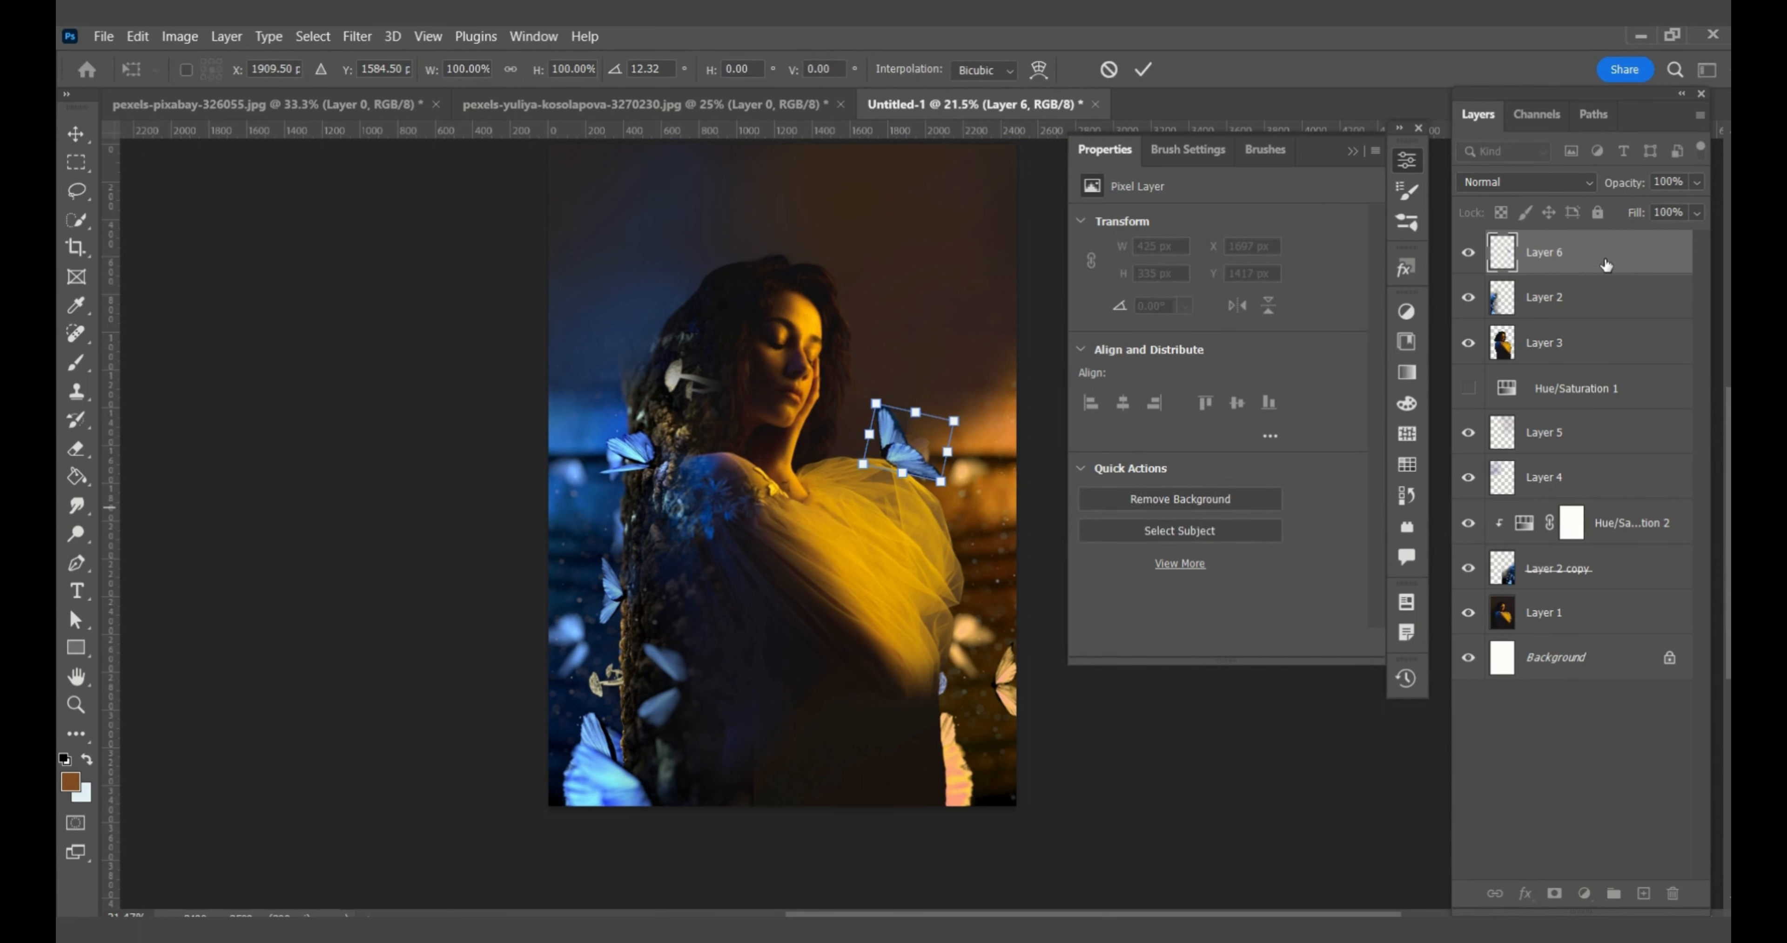
drag(1611, 241, 1602, 559)
key(ctrl+z)
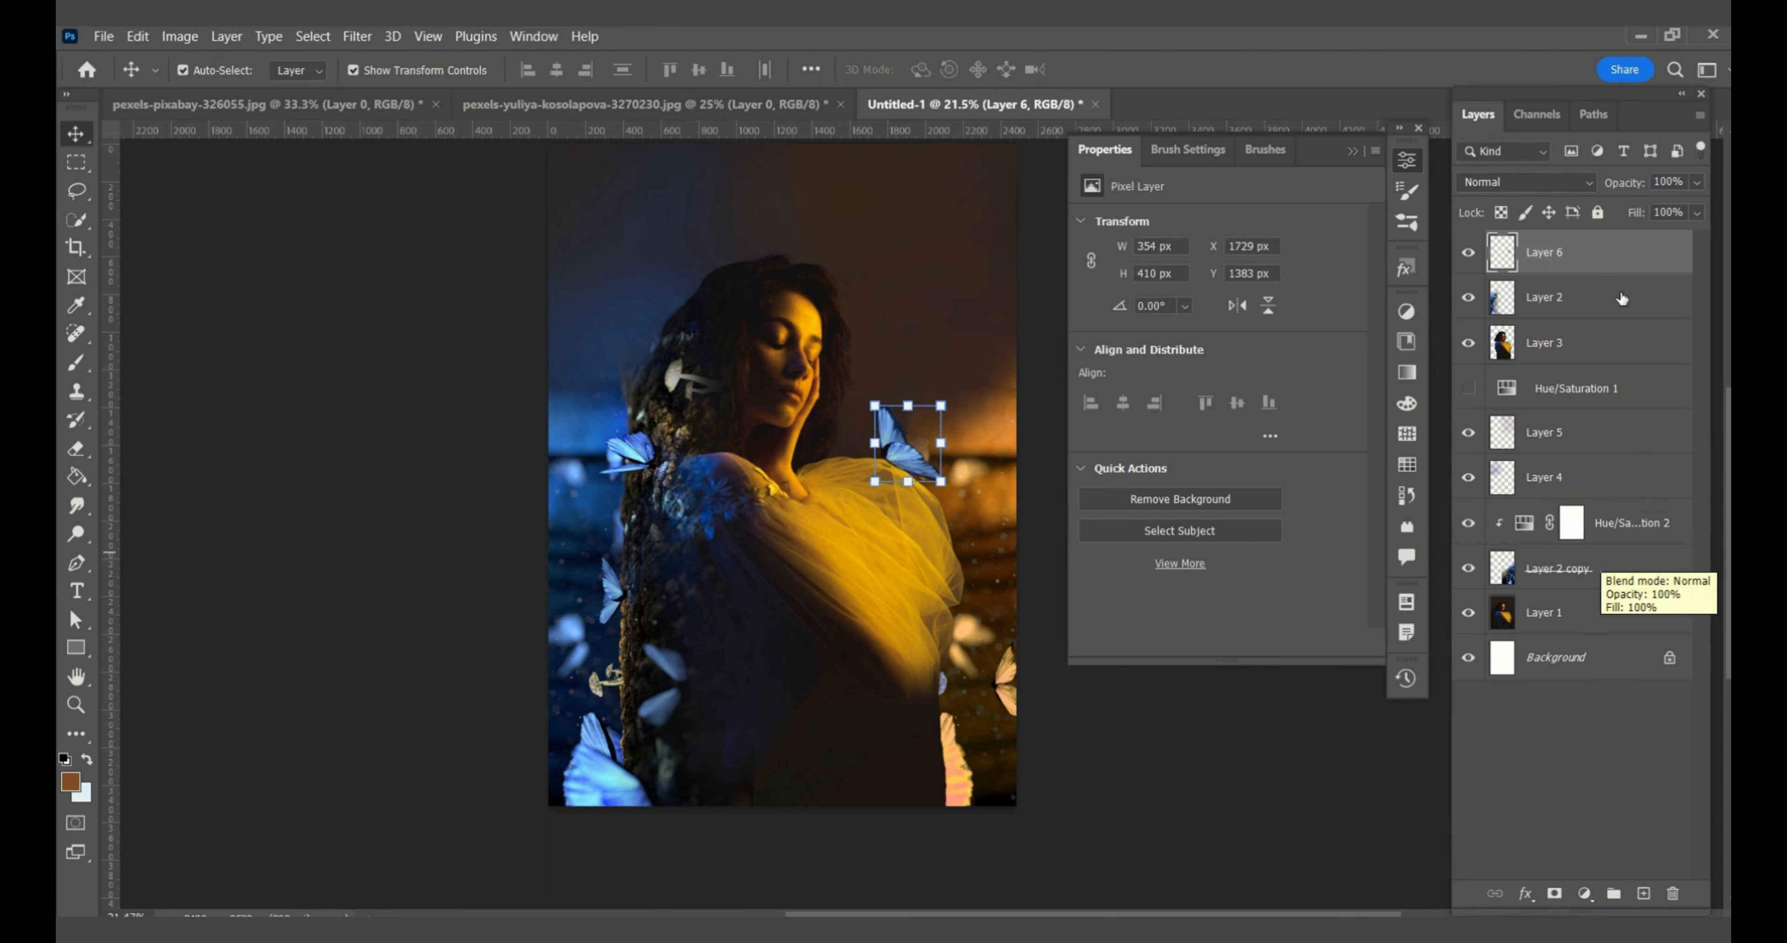
- Duplicate the Hue/Saturation 2 adjustment layer with its +180 hue and +10 saturation
click(1650, 527)
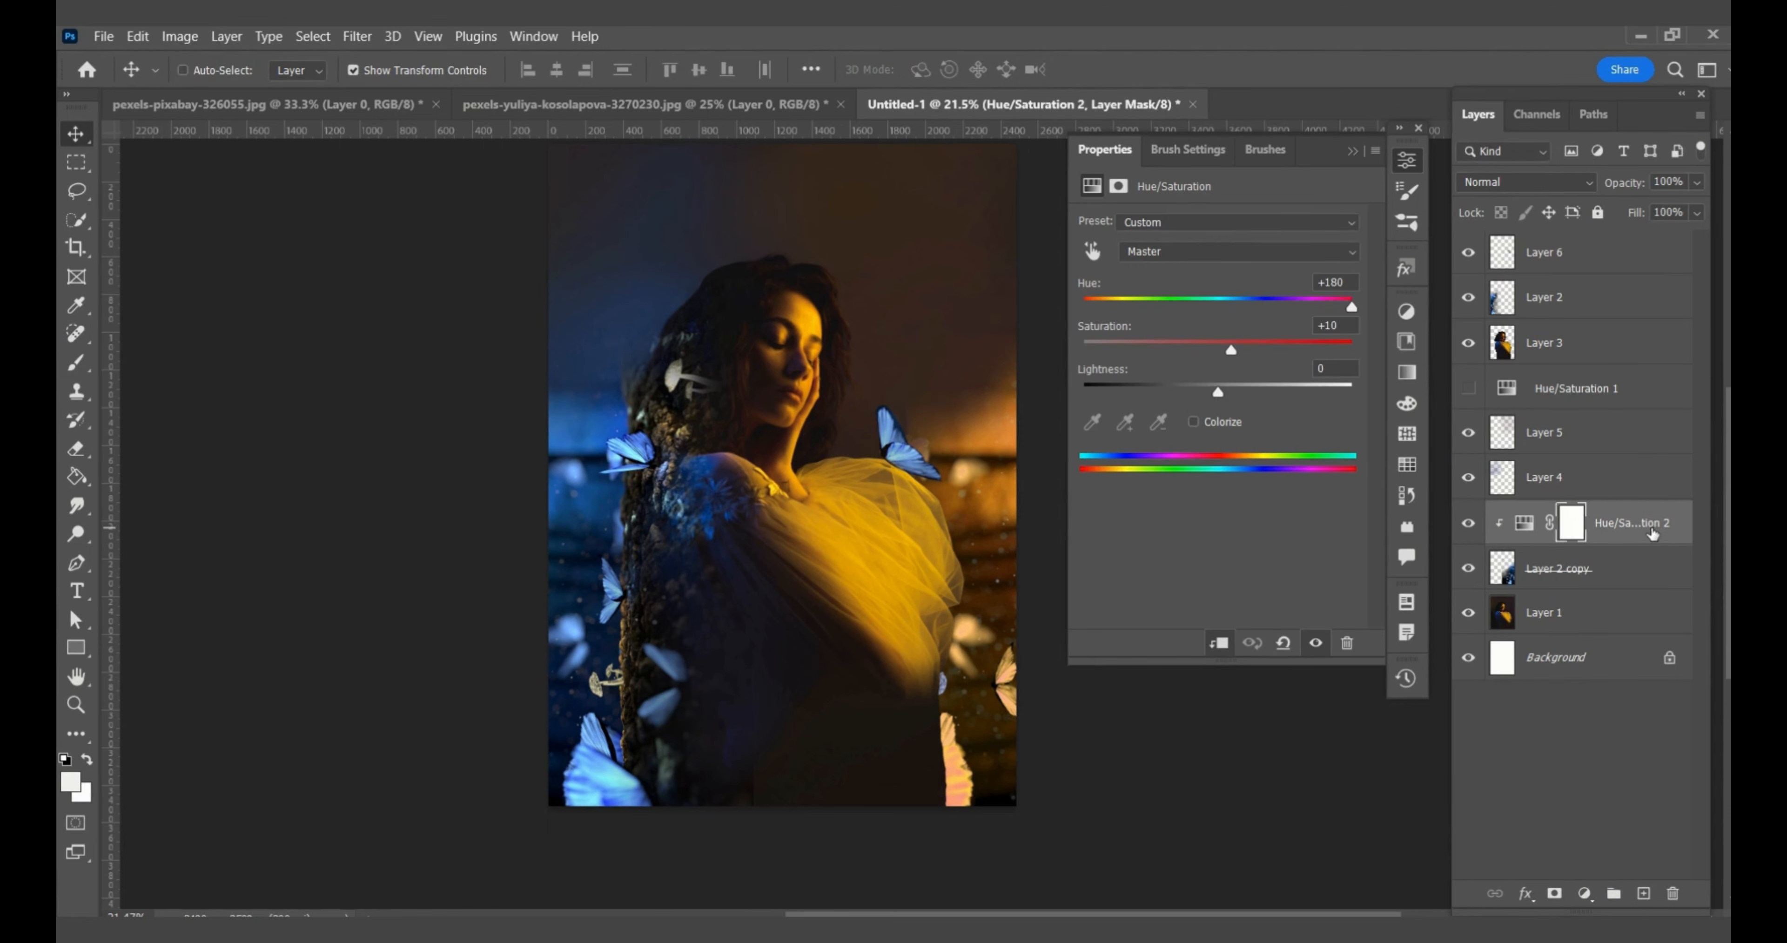
key(ctrl+c)
key(ctrl+v)
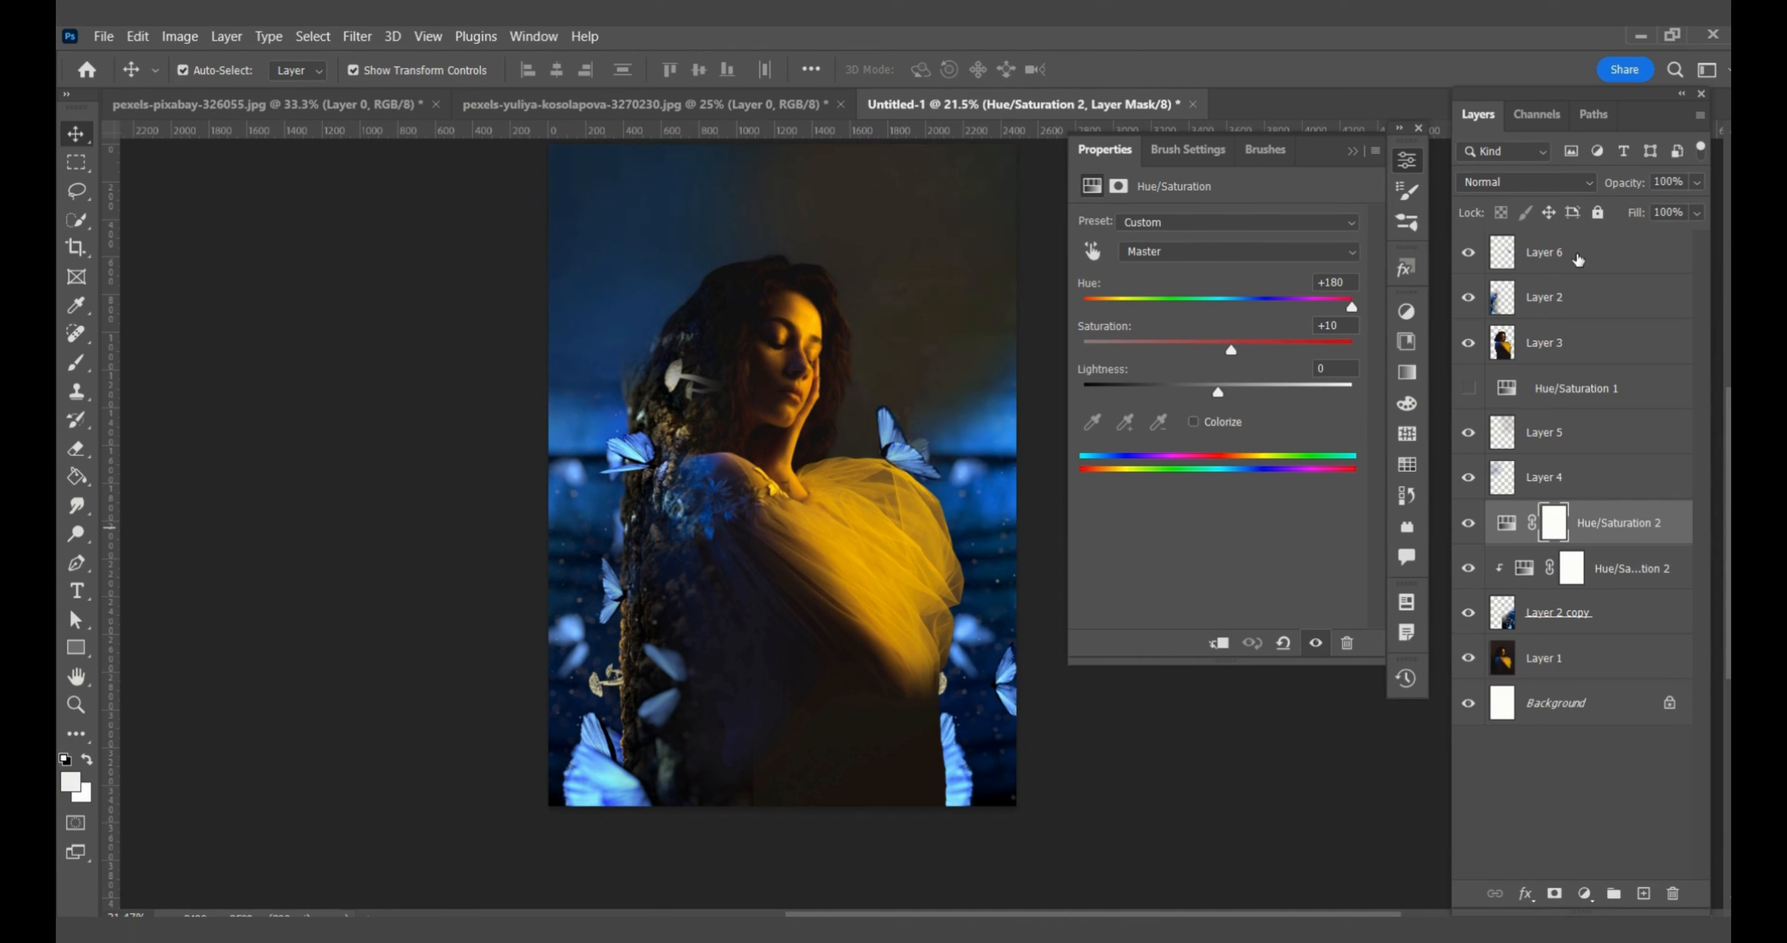
- Place Layer 6 directly beneath the duplicated Hue/Saturation adjustment and clip the adjustment to it
drag(1578, 259, 1627, 547)
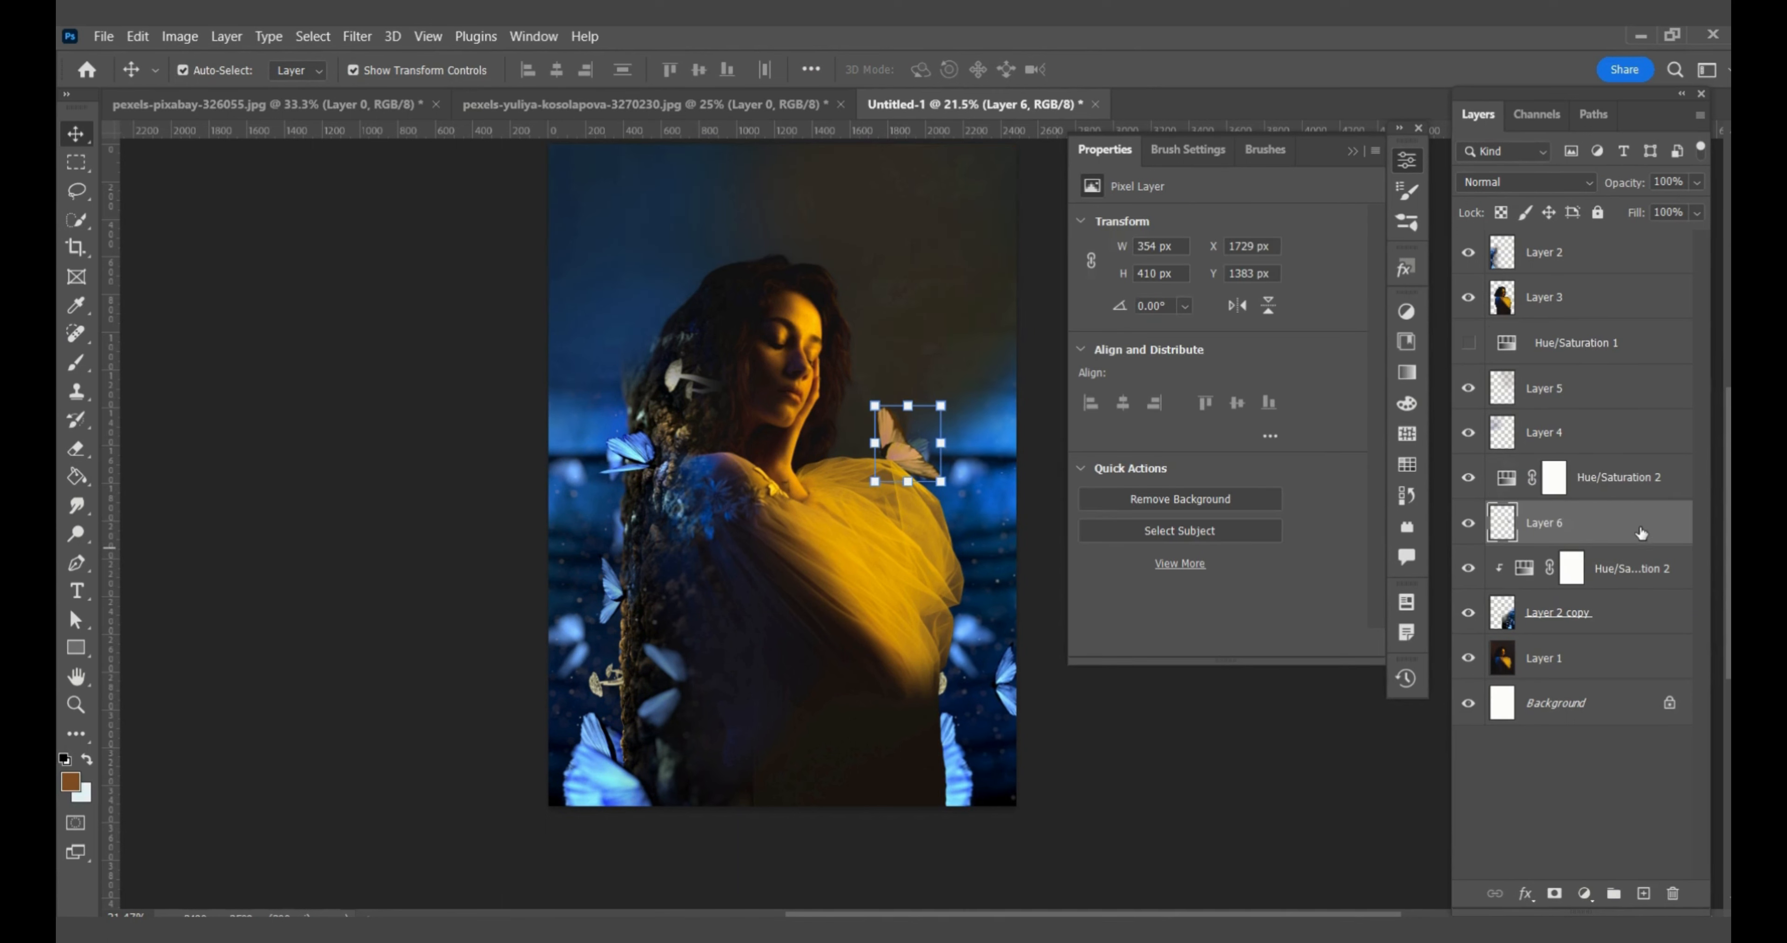
double_click(1645, 478)
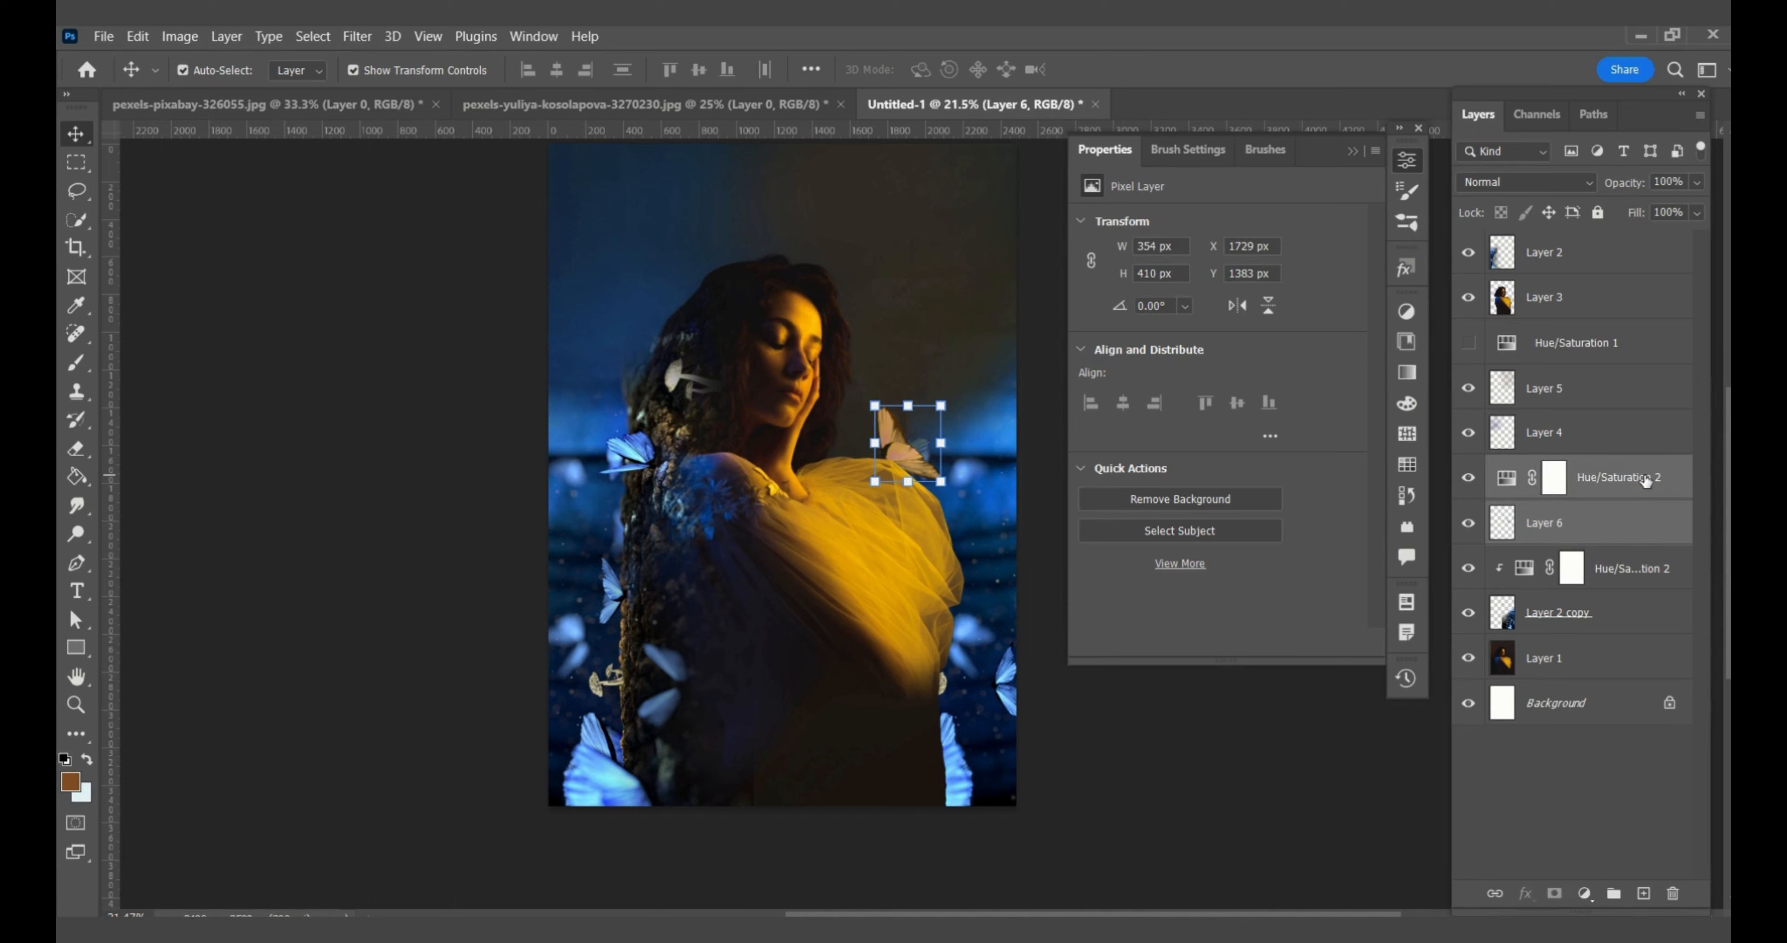
click(1505, 477)
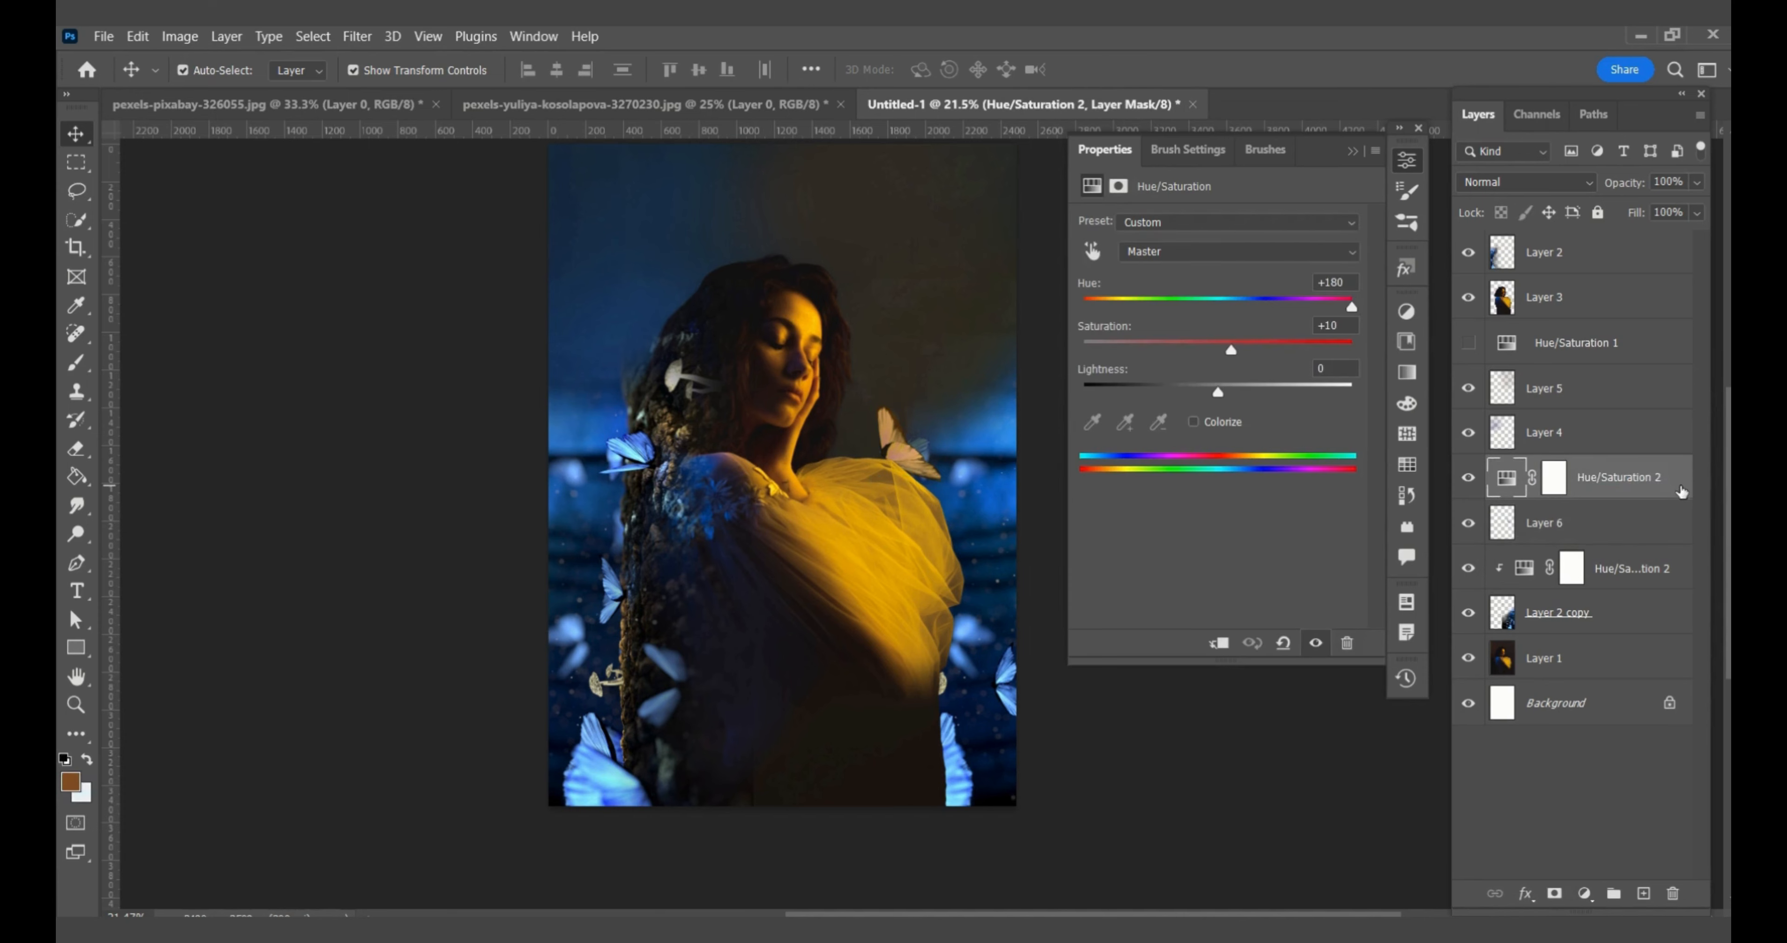
right_click(1526, 478)
click(1564, 502)
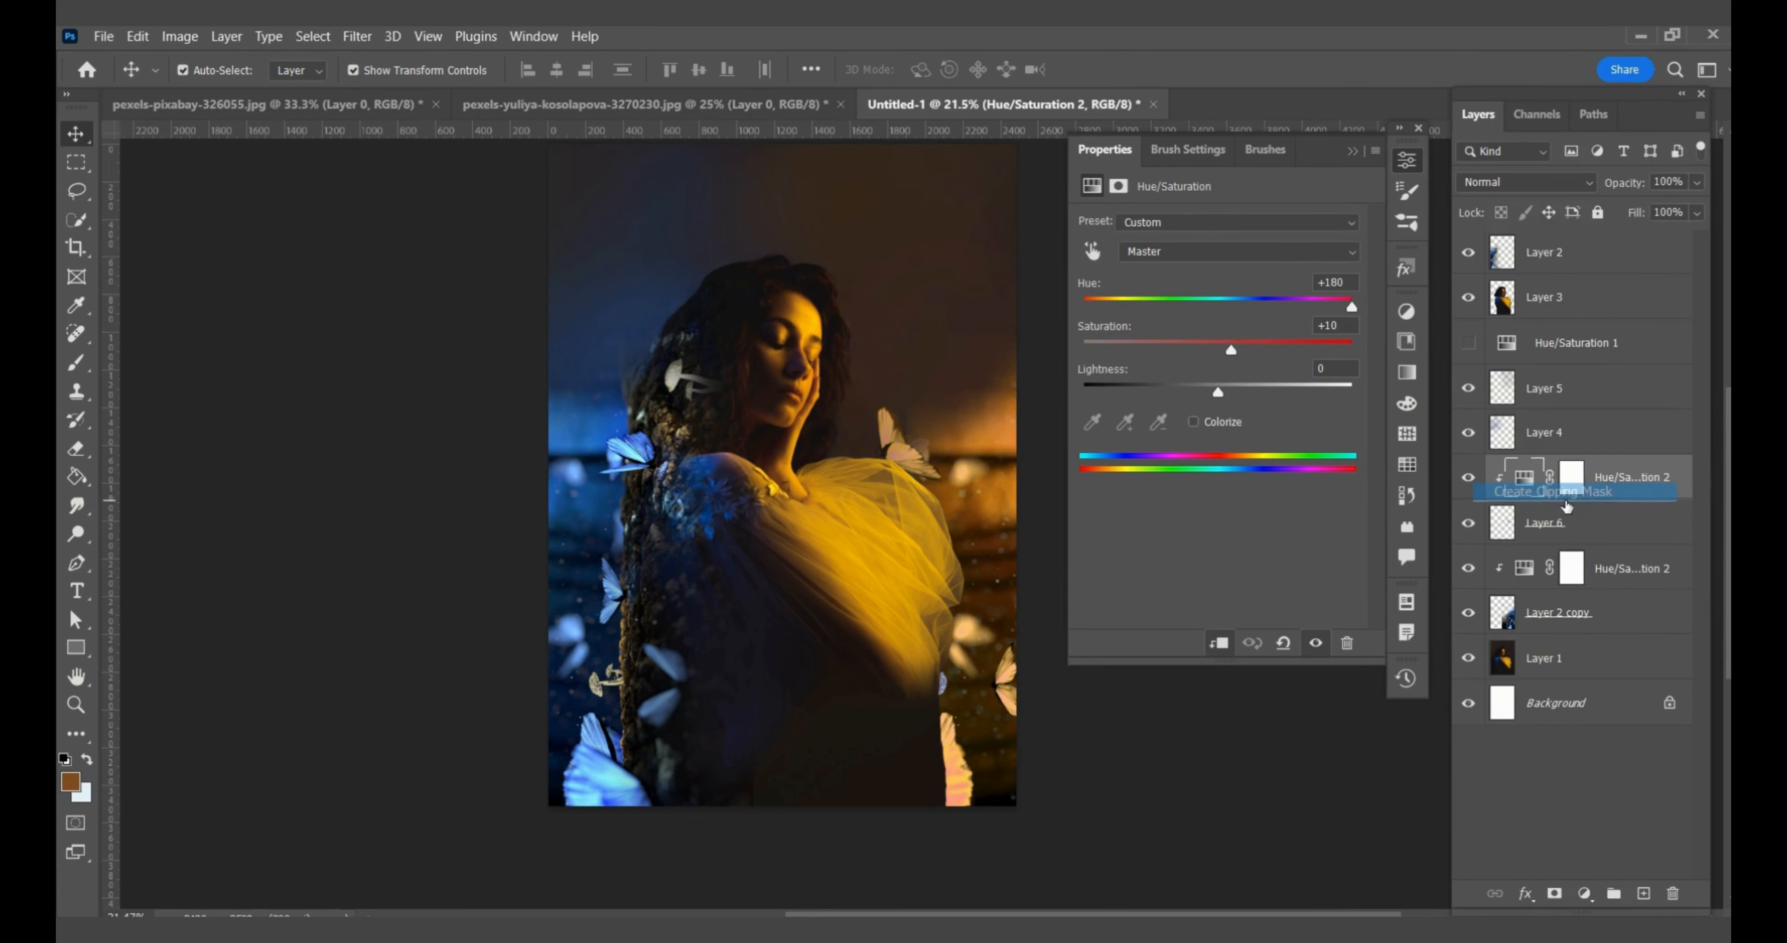
- On Layer 2 copy, erase the faint butterfly behind the new orange butterfly on the dress with the large soft eraser
scroll(912, 469, up, 3)
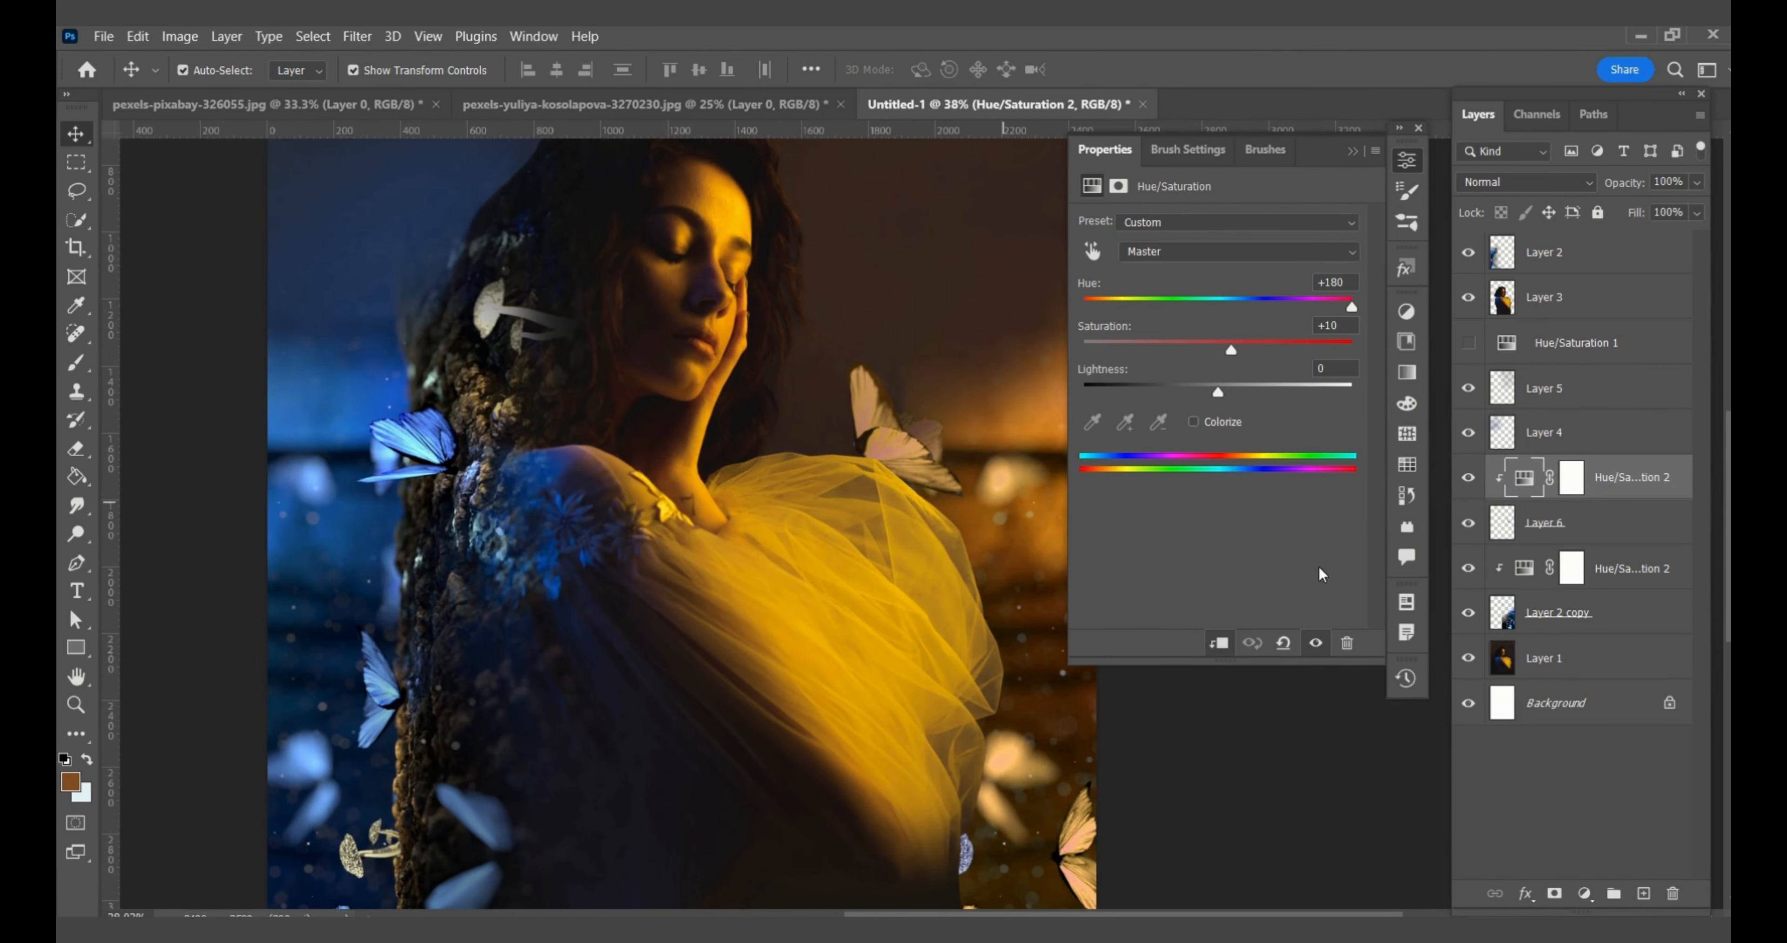
click(1633, 619)
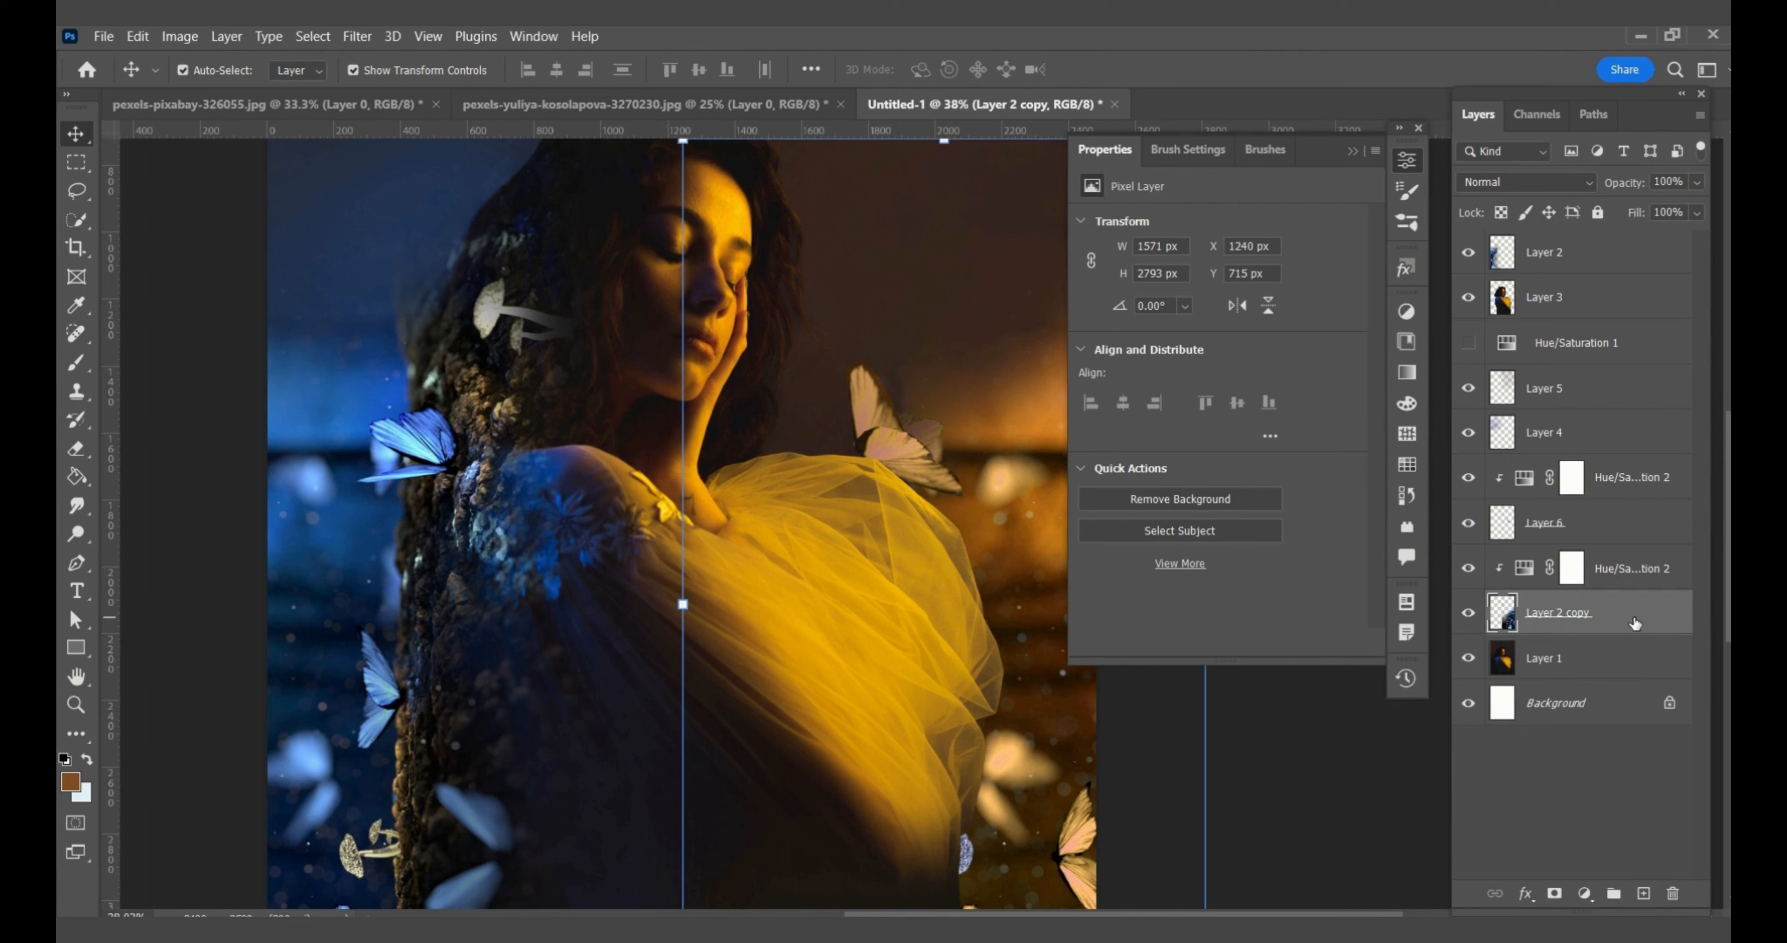
key(e)
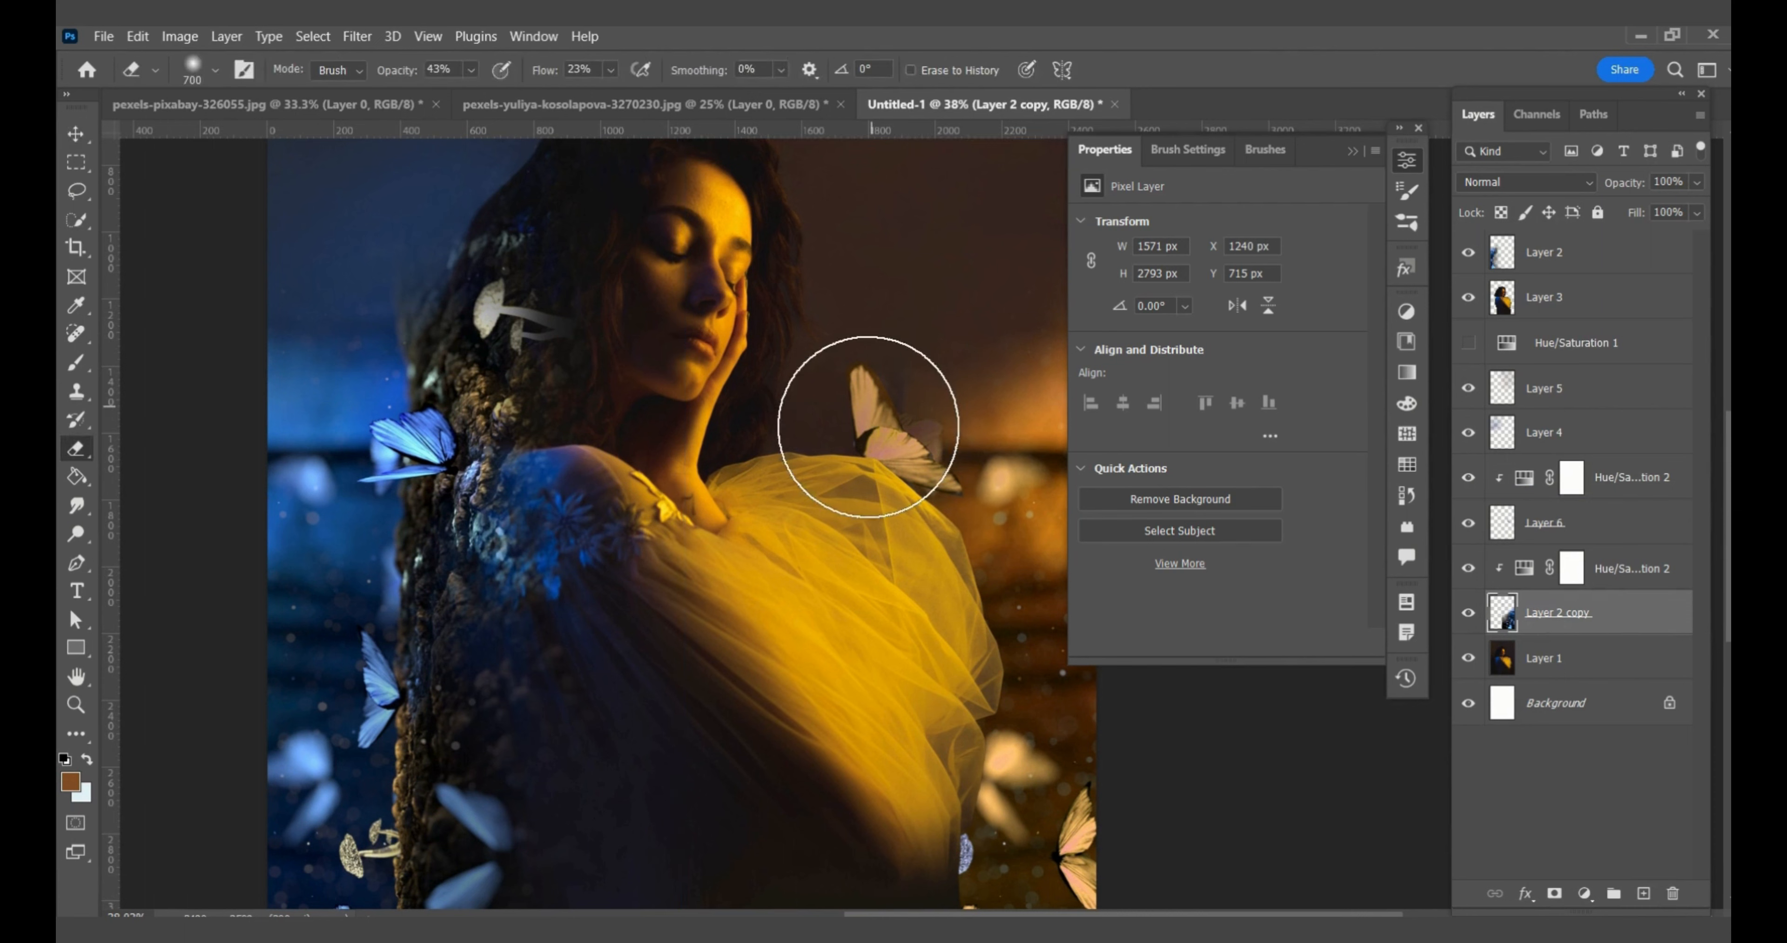
mouse_move(869, 427)
mouse_down()
mouse_move(891, 398)
mouse_move(863, 498)
mouse_move(870, 377)
mouse_move(893, 487)
mouse_move(864, 407)
mouse_move(875, 358)
mouse_move(879, 520)
mouse_move(883, 450)
mouse_move(847, 400)
mouse_move(814, 498)
mouse_up()
scroll(851, 628, down, 8)
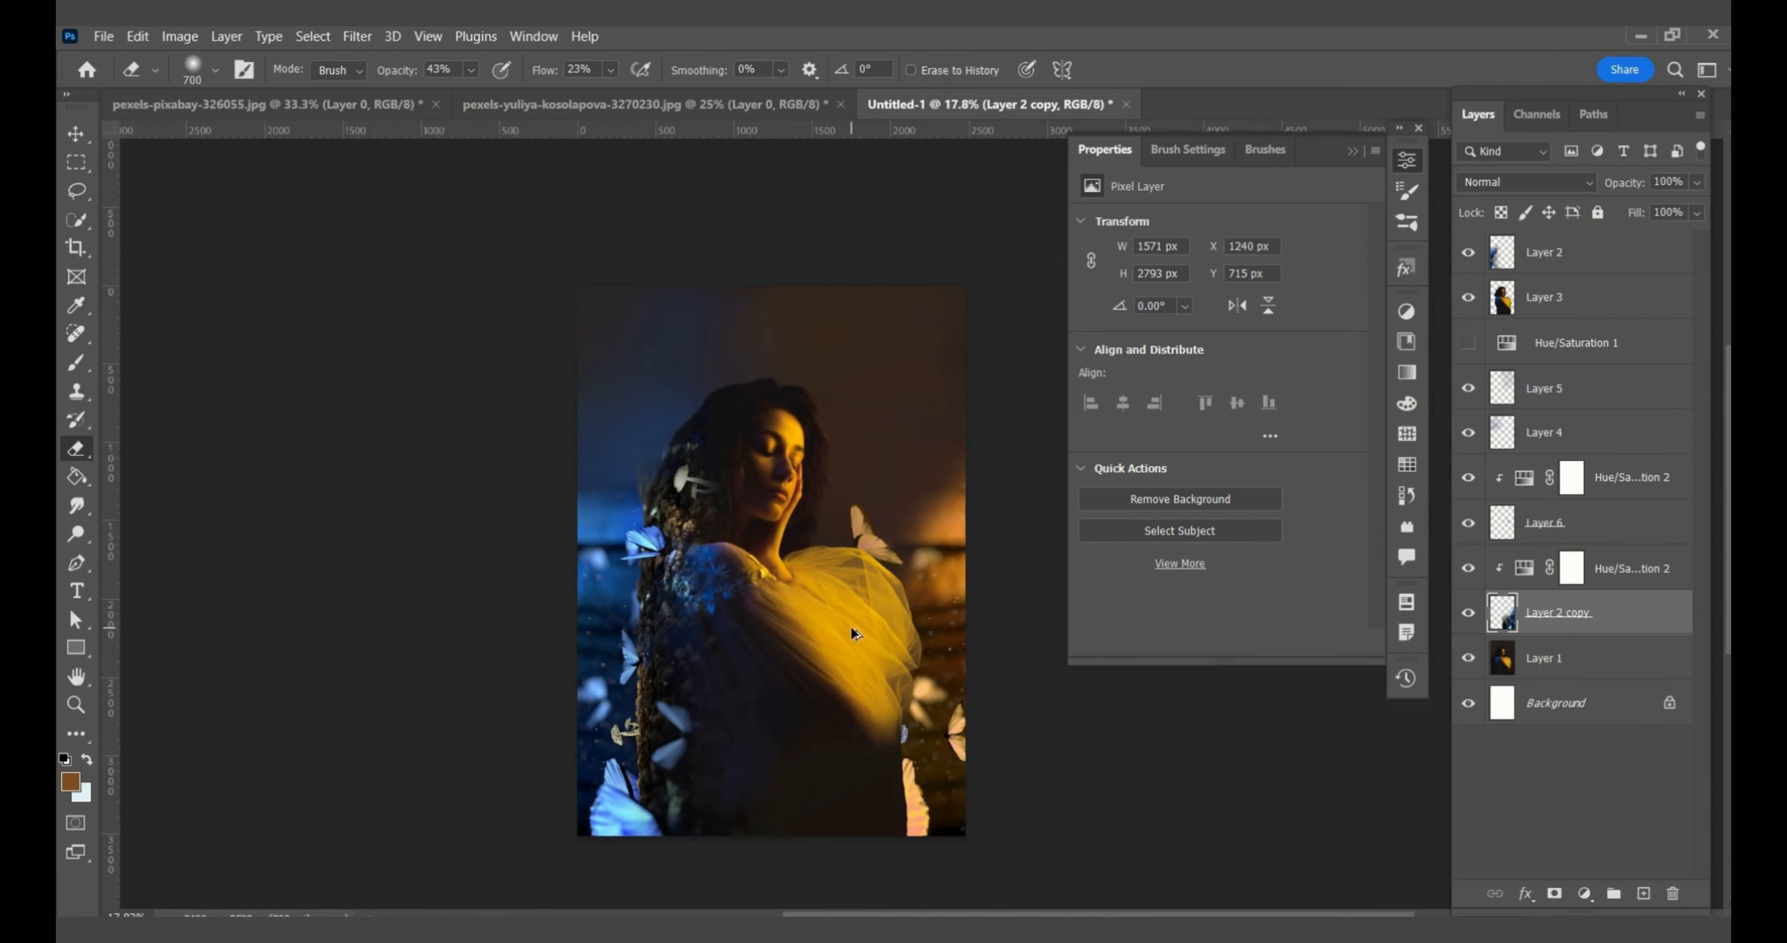
scroll(852, 629, down, 1)
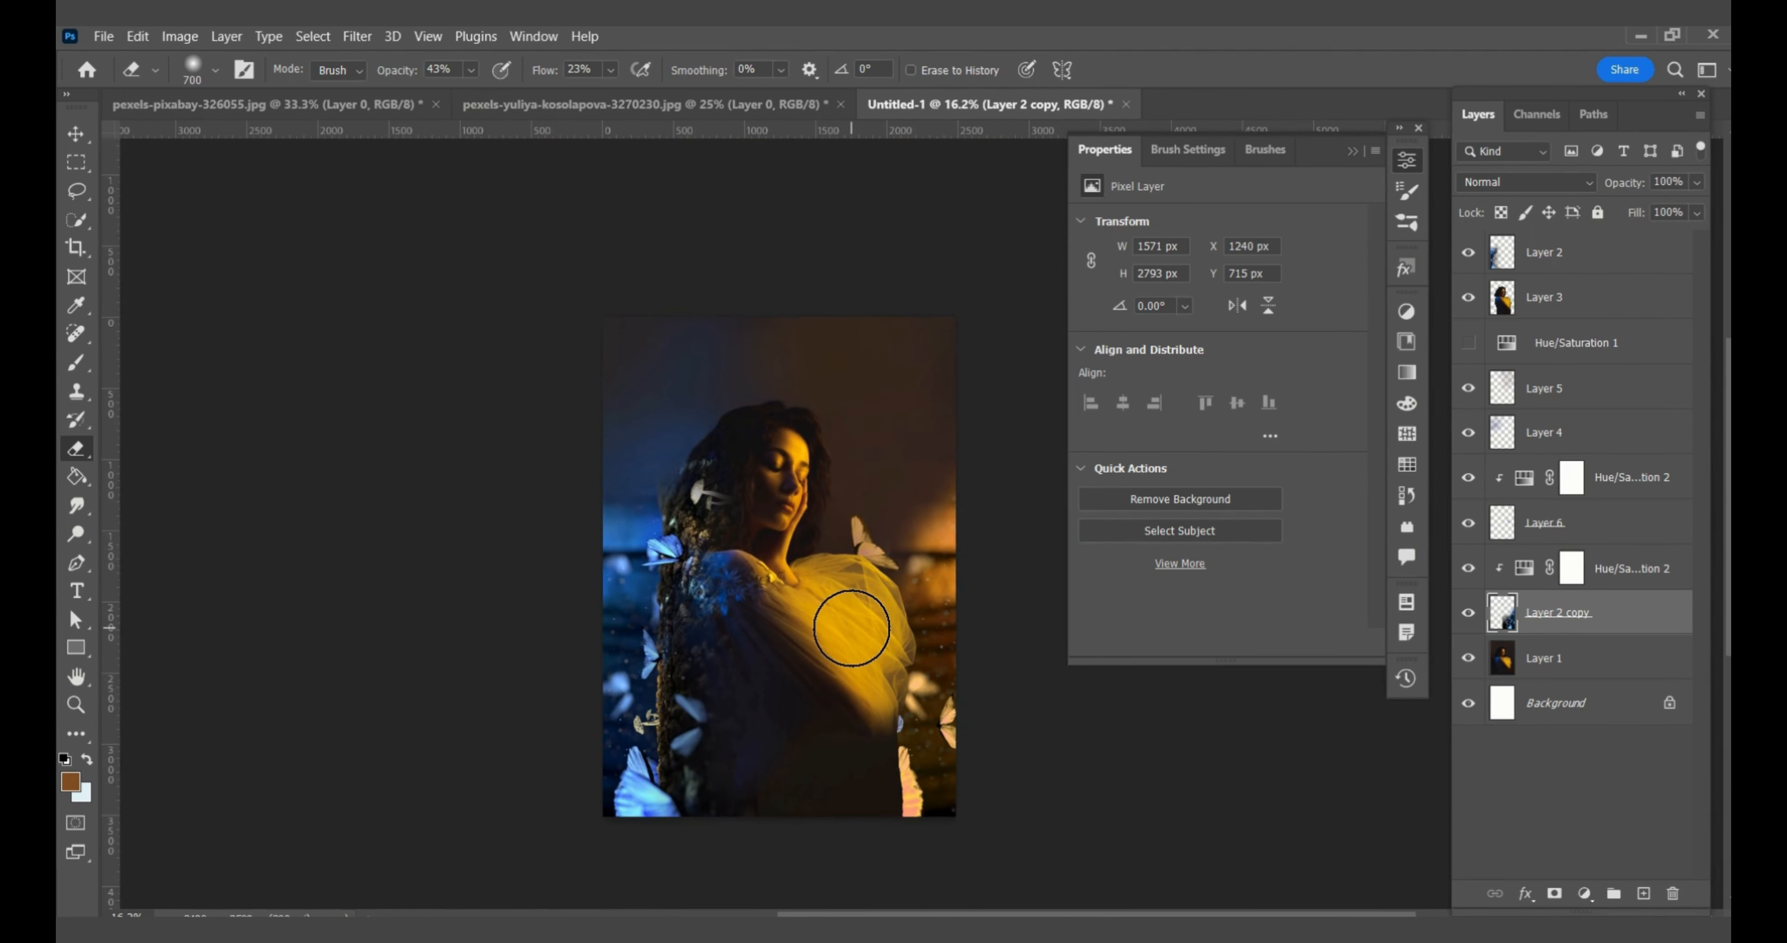
- Select Layer 2 and softly erase its upper edge over the background left of the woman's hair
key(v)
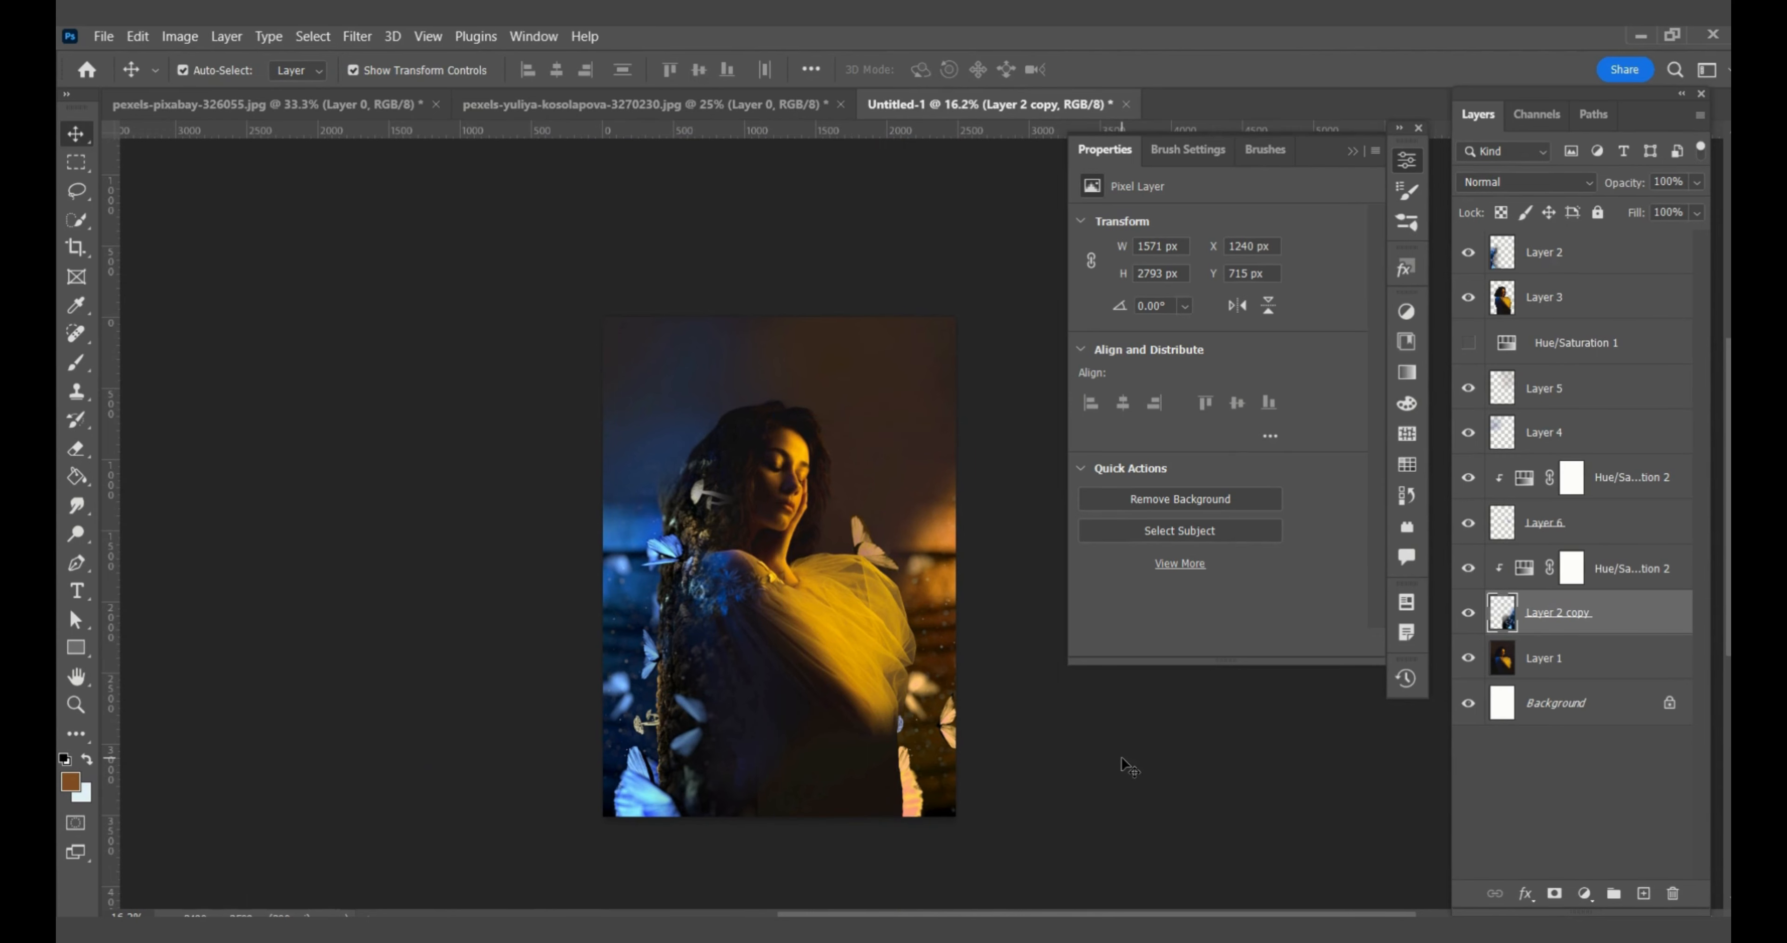
click(1120, 756)
scroll(839, 499, up, 1)
click(965, 548)
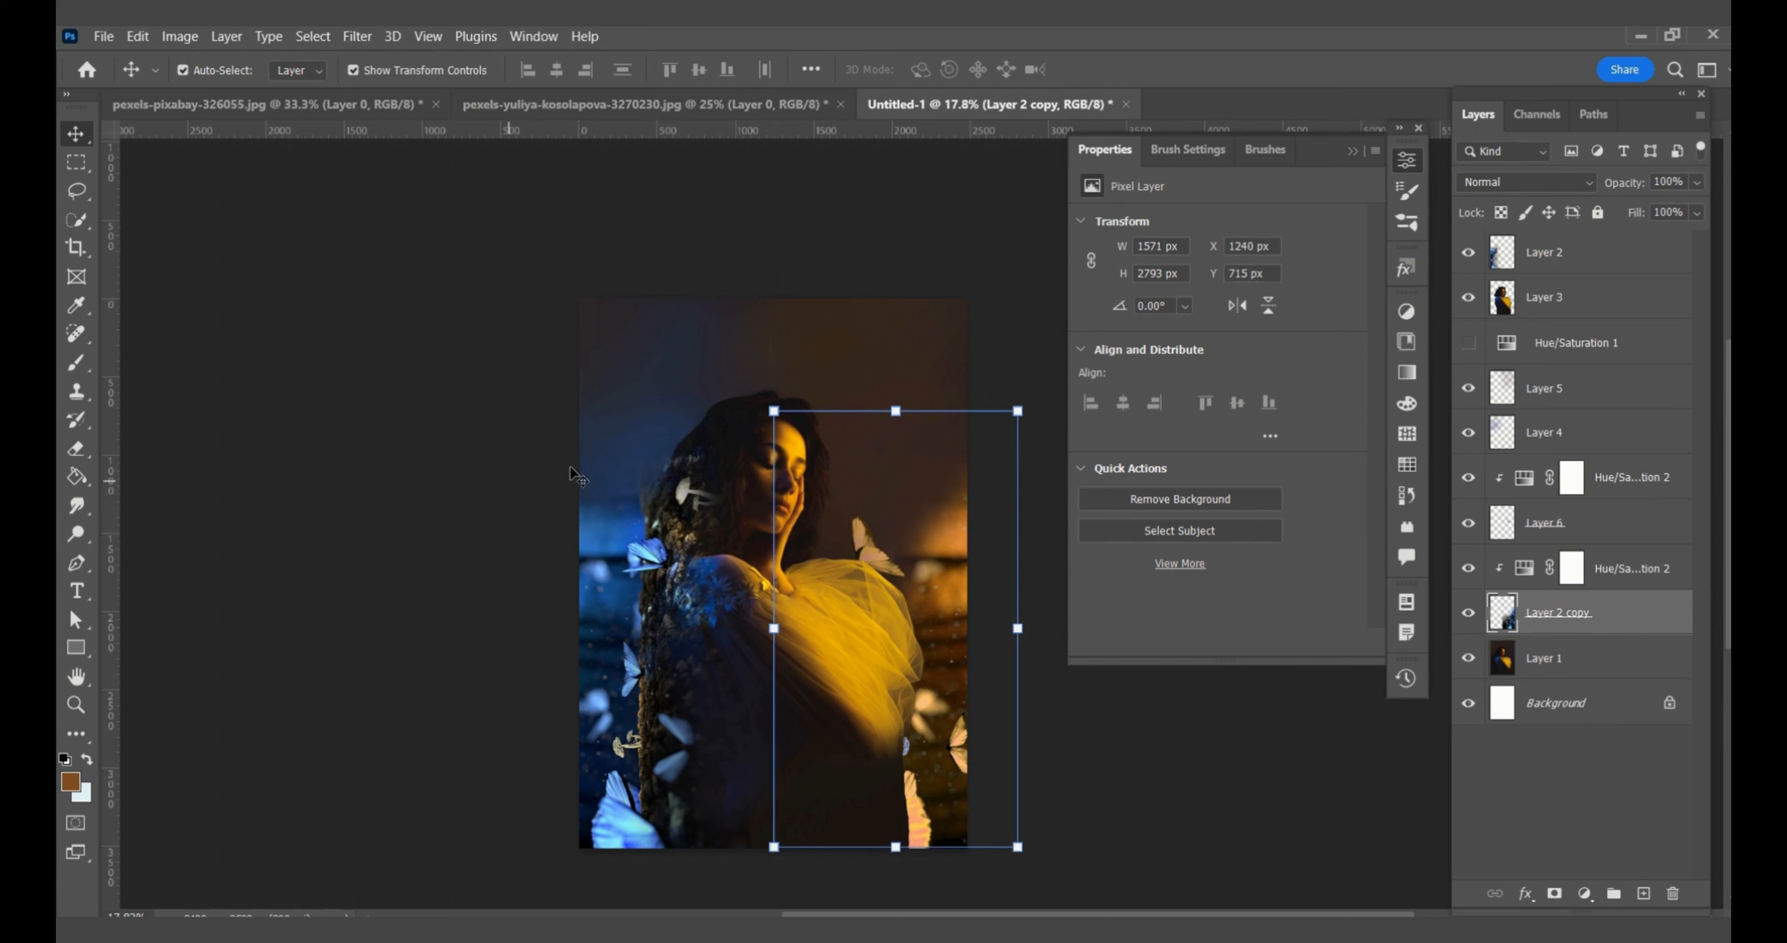
click(636, 509)
key(e)
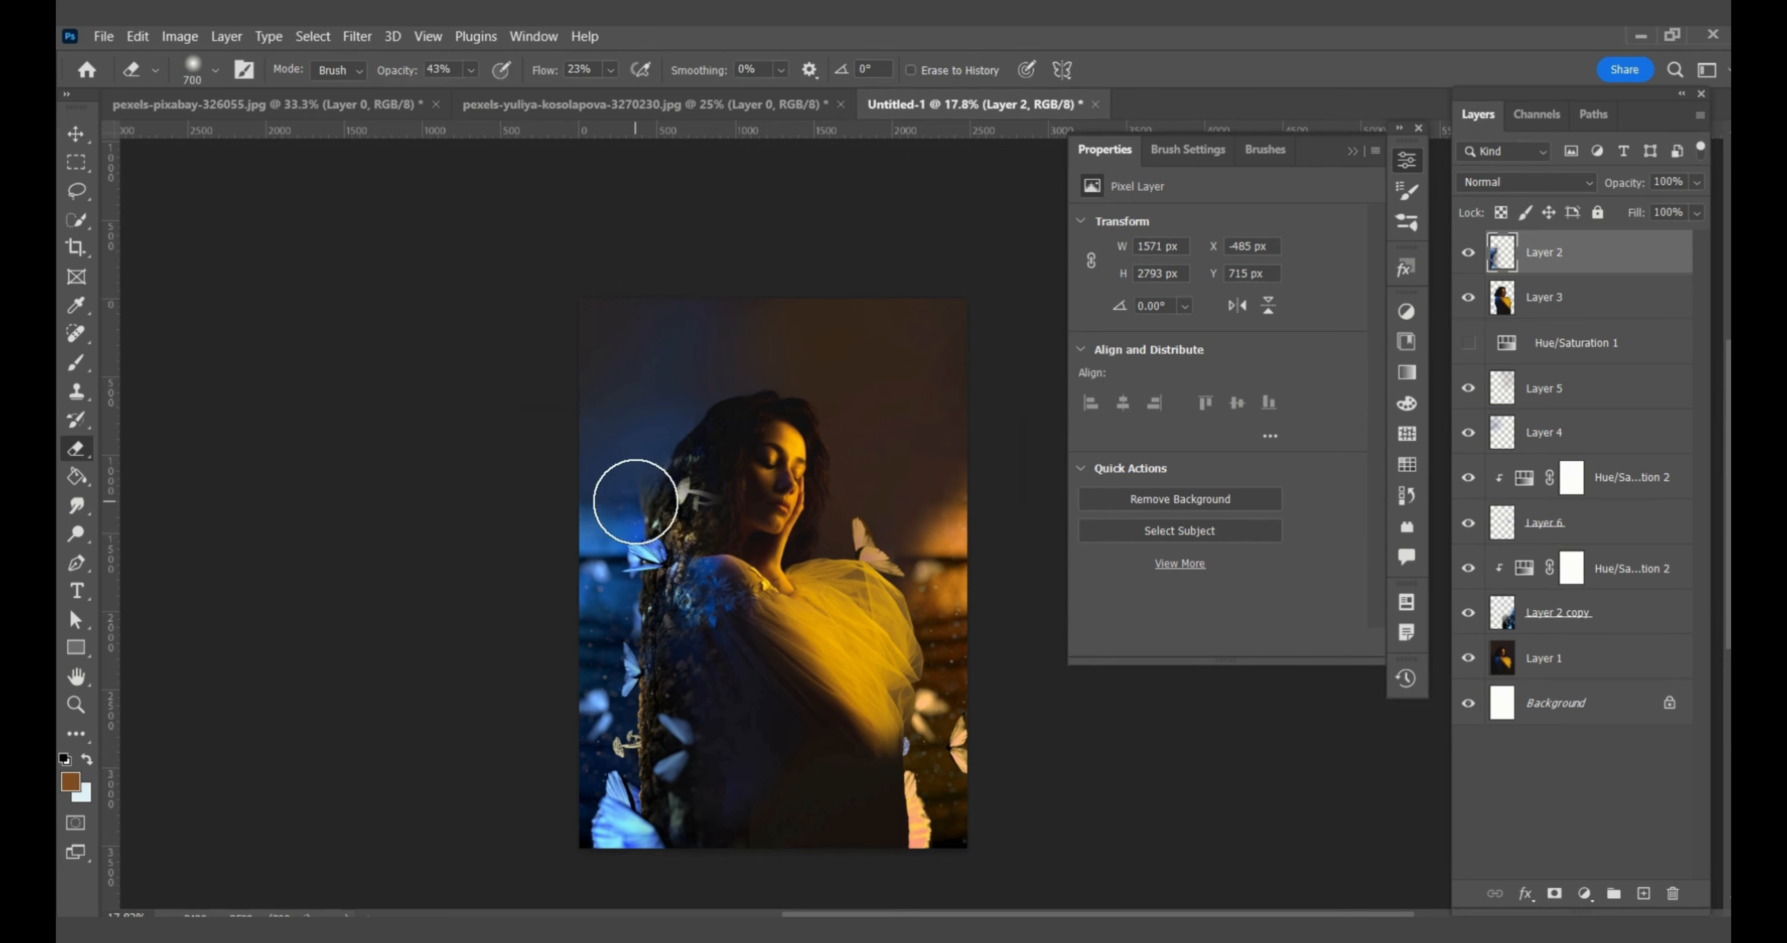
mouse_move(610, 485)
mouse_down()
mouse_move(627, 433)
mouse_move(590, 530)
mouse_move(612, 485)
mouse_up()
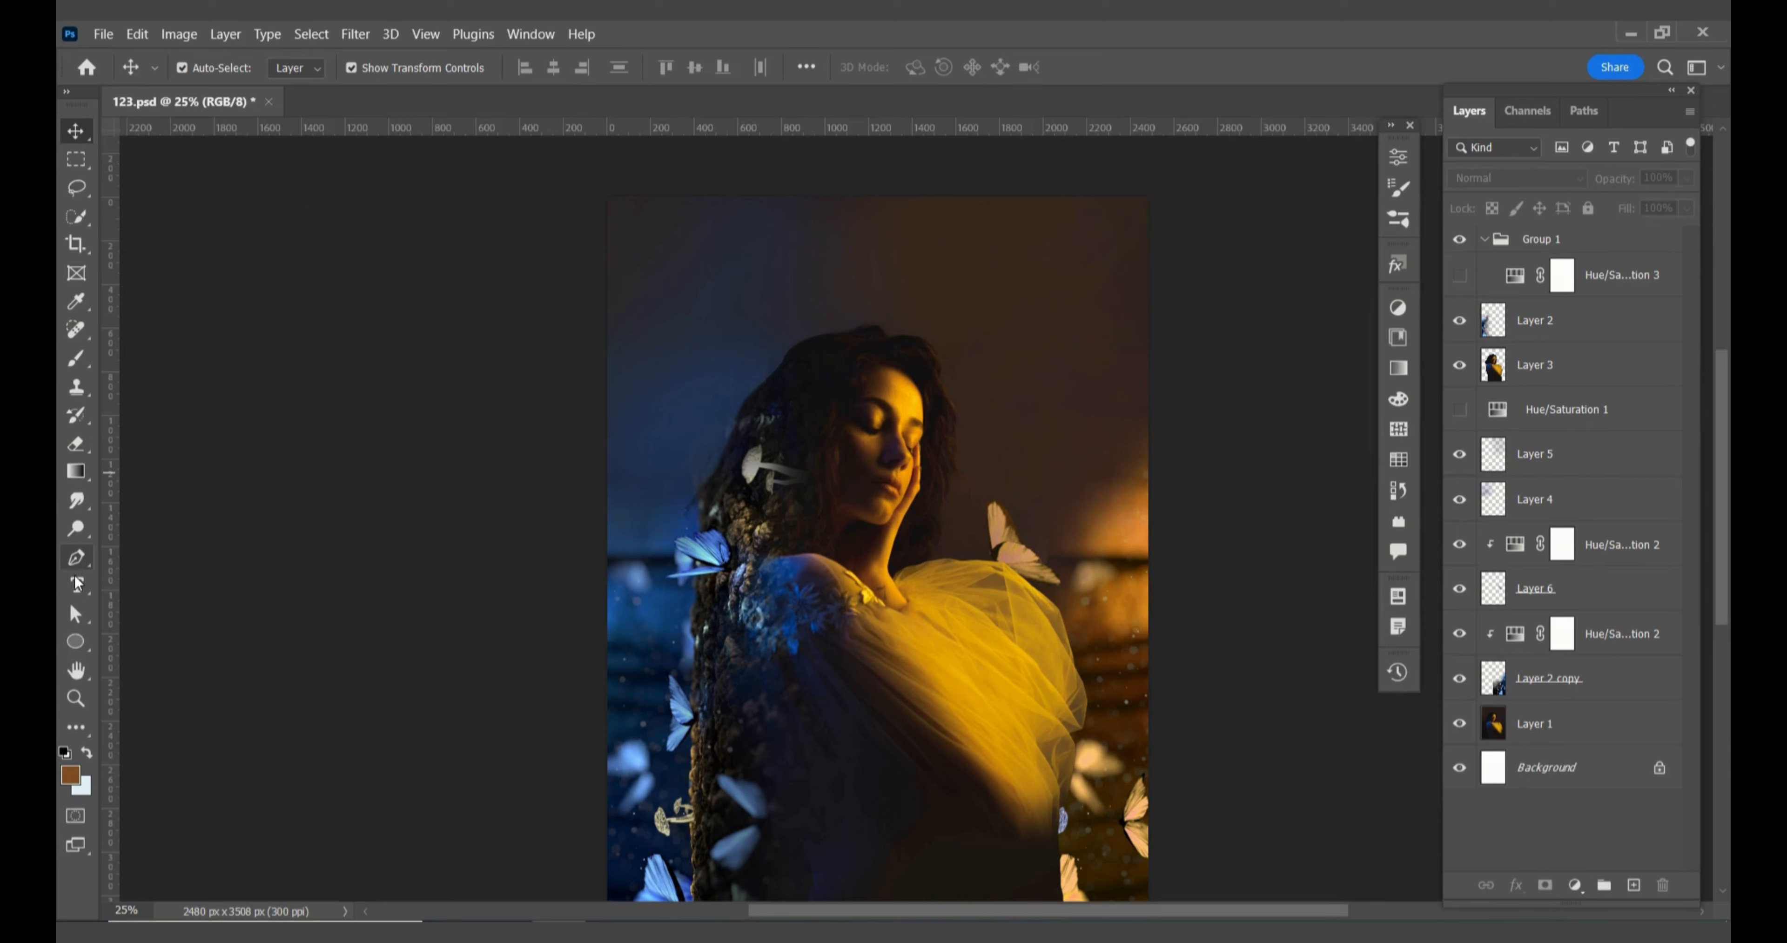
- Add the white title text LIGHT, scale it to 69.48%, and position it across the top of the poster
click(77, 584)
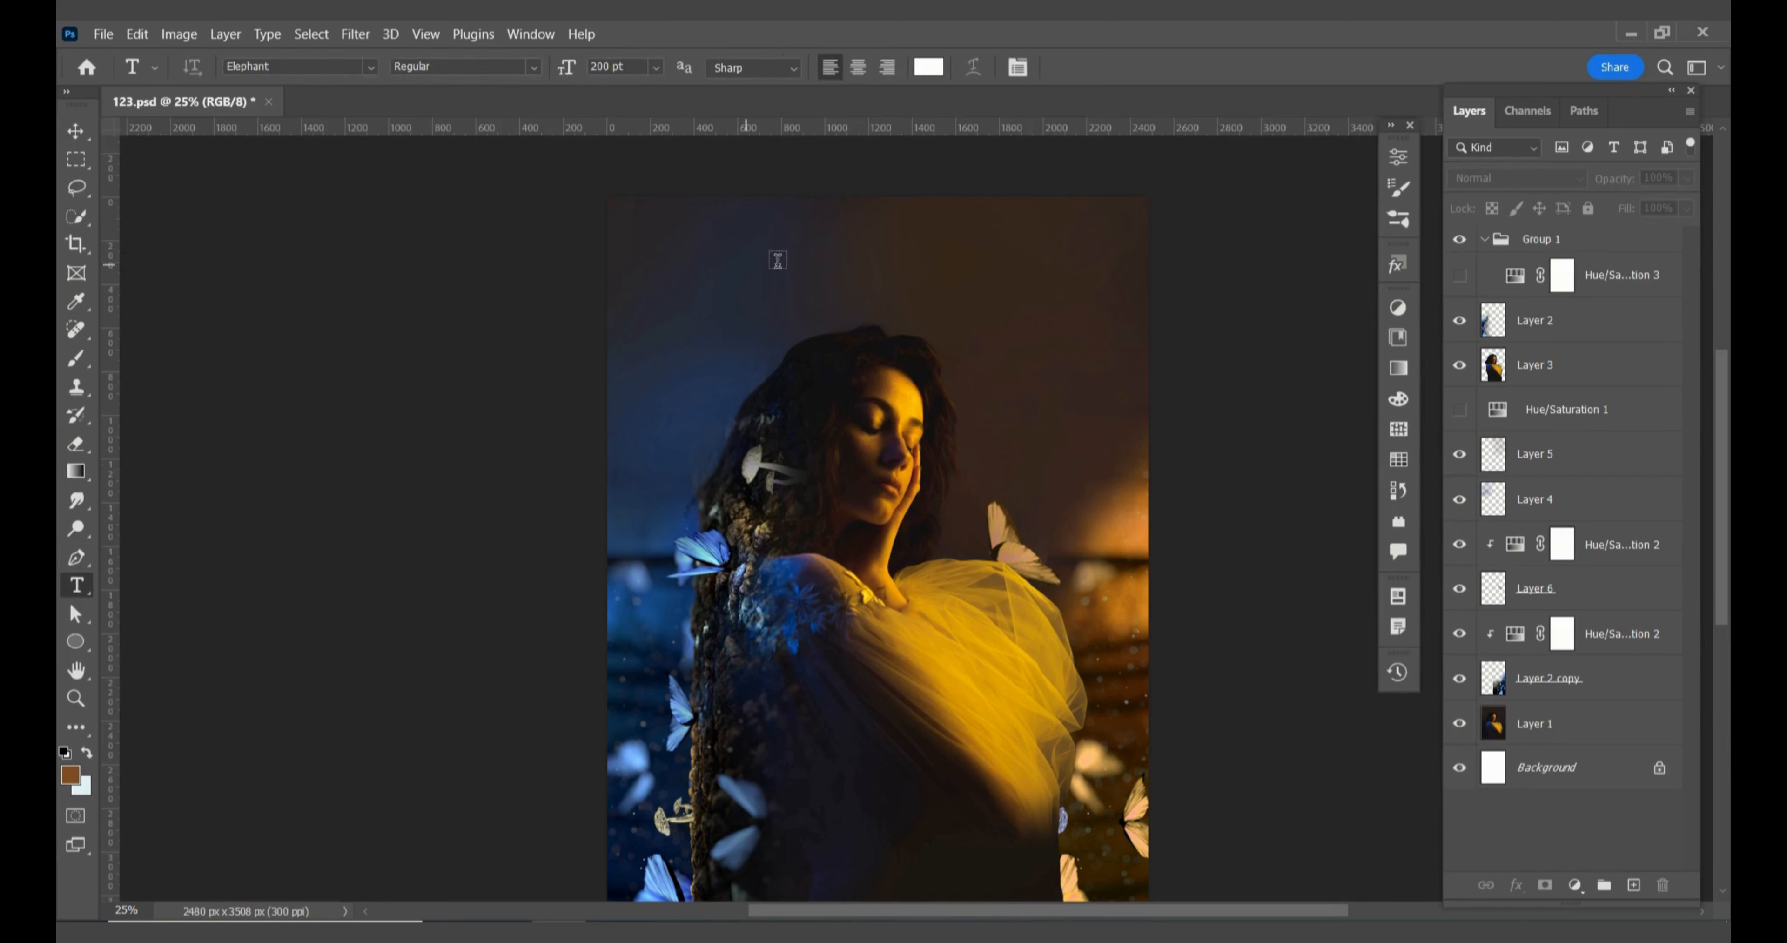
click(782, 267)
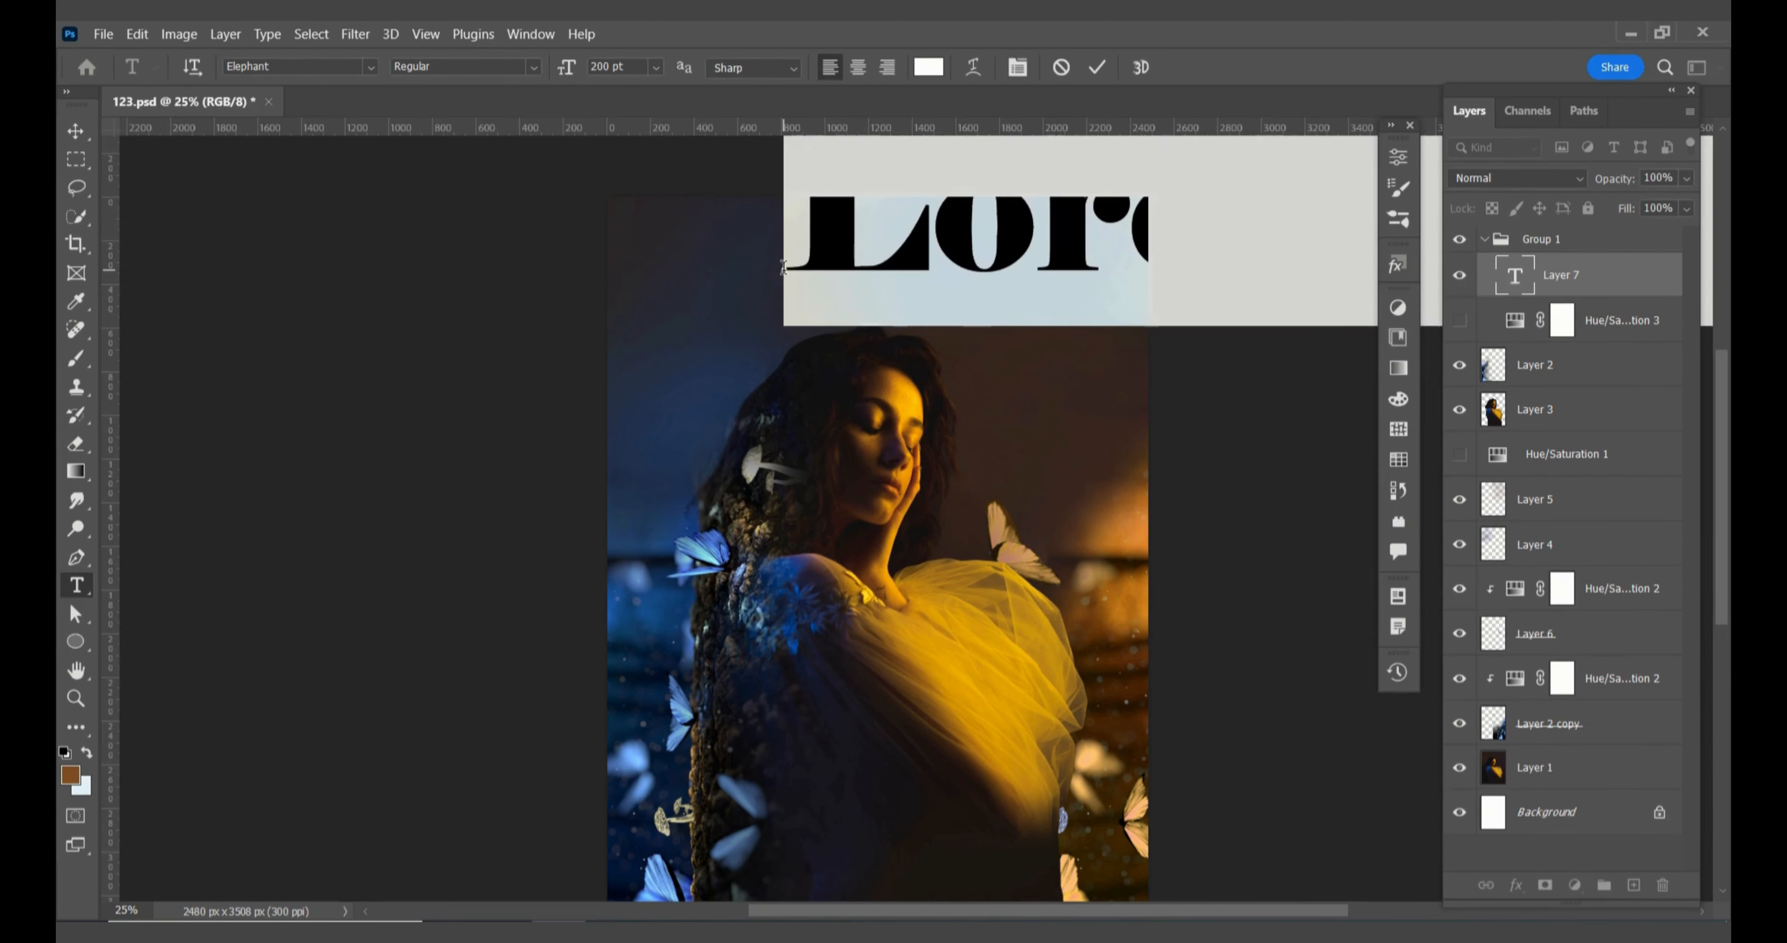
text(LIG)
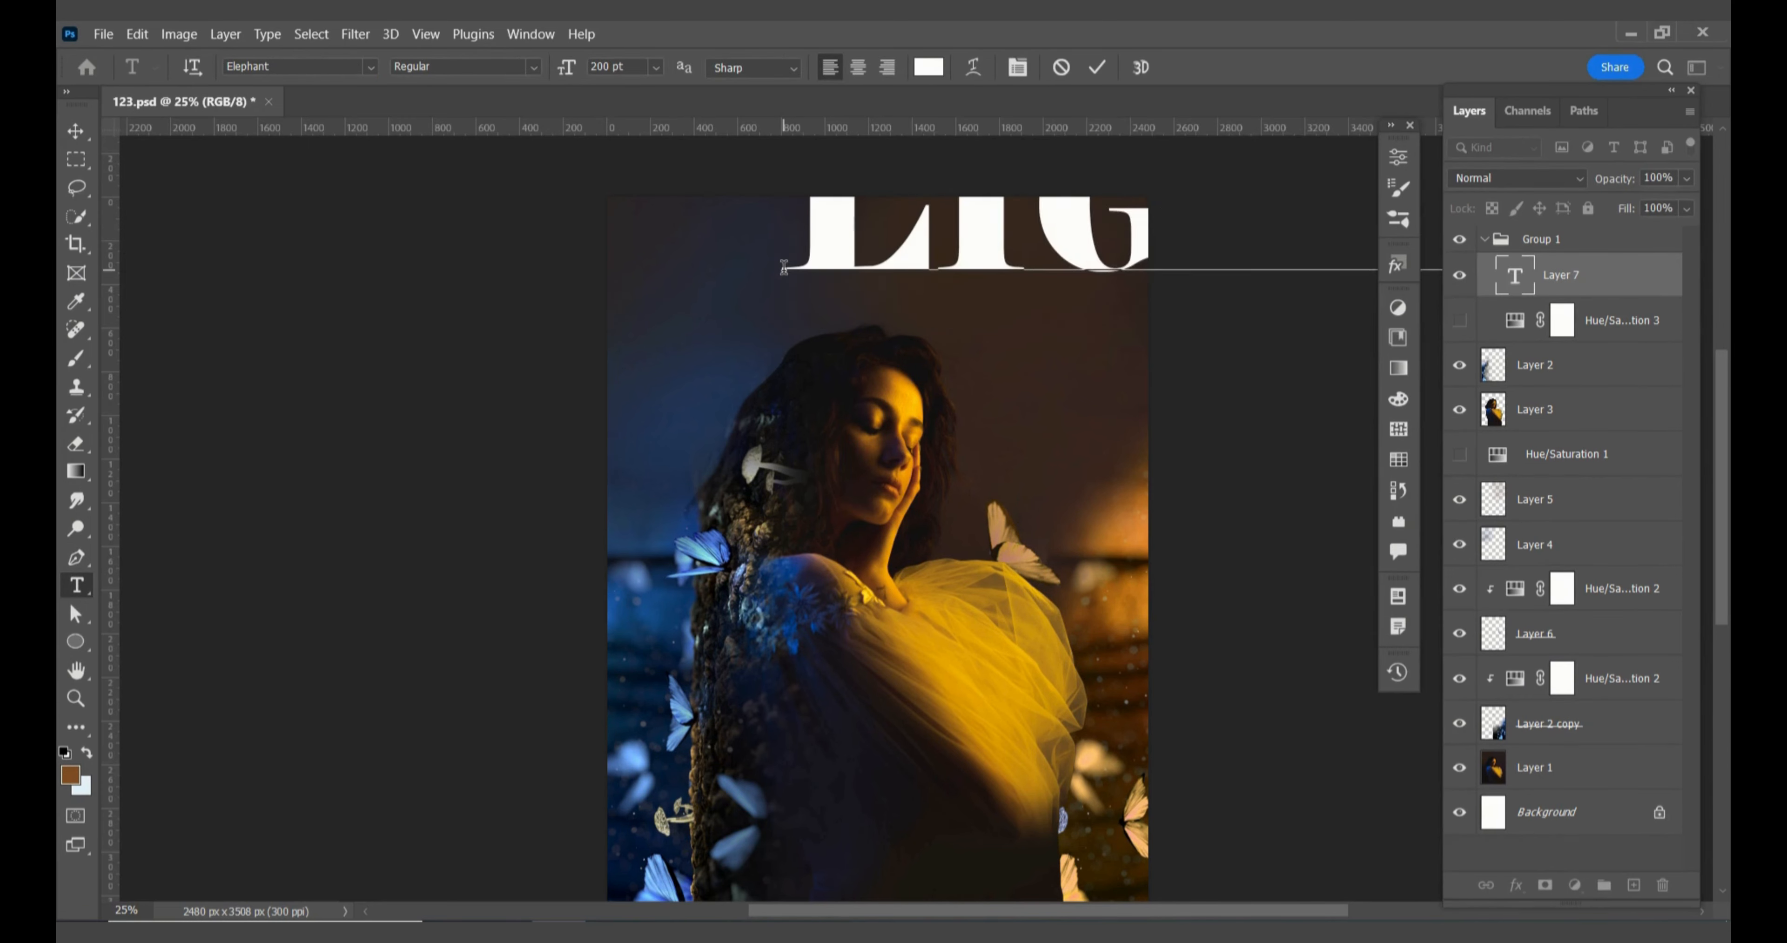
click(75, 130)
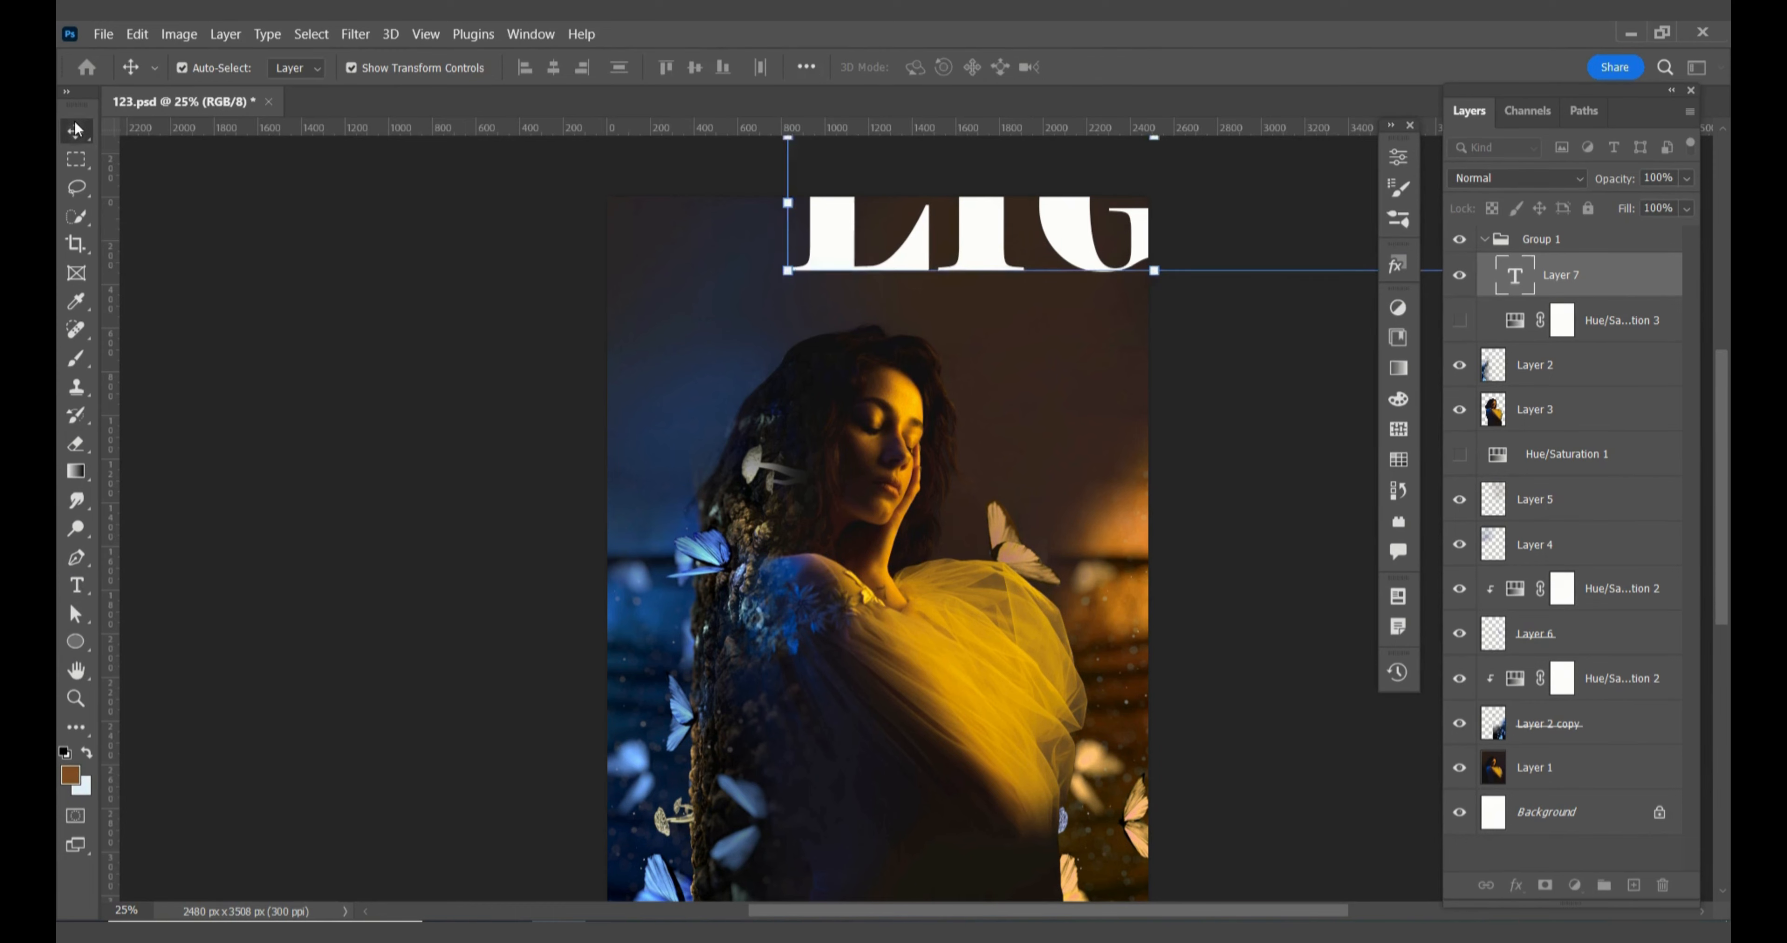
drag(835, 253, 757, 308)
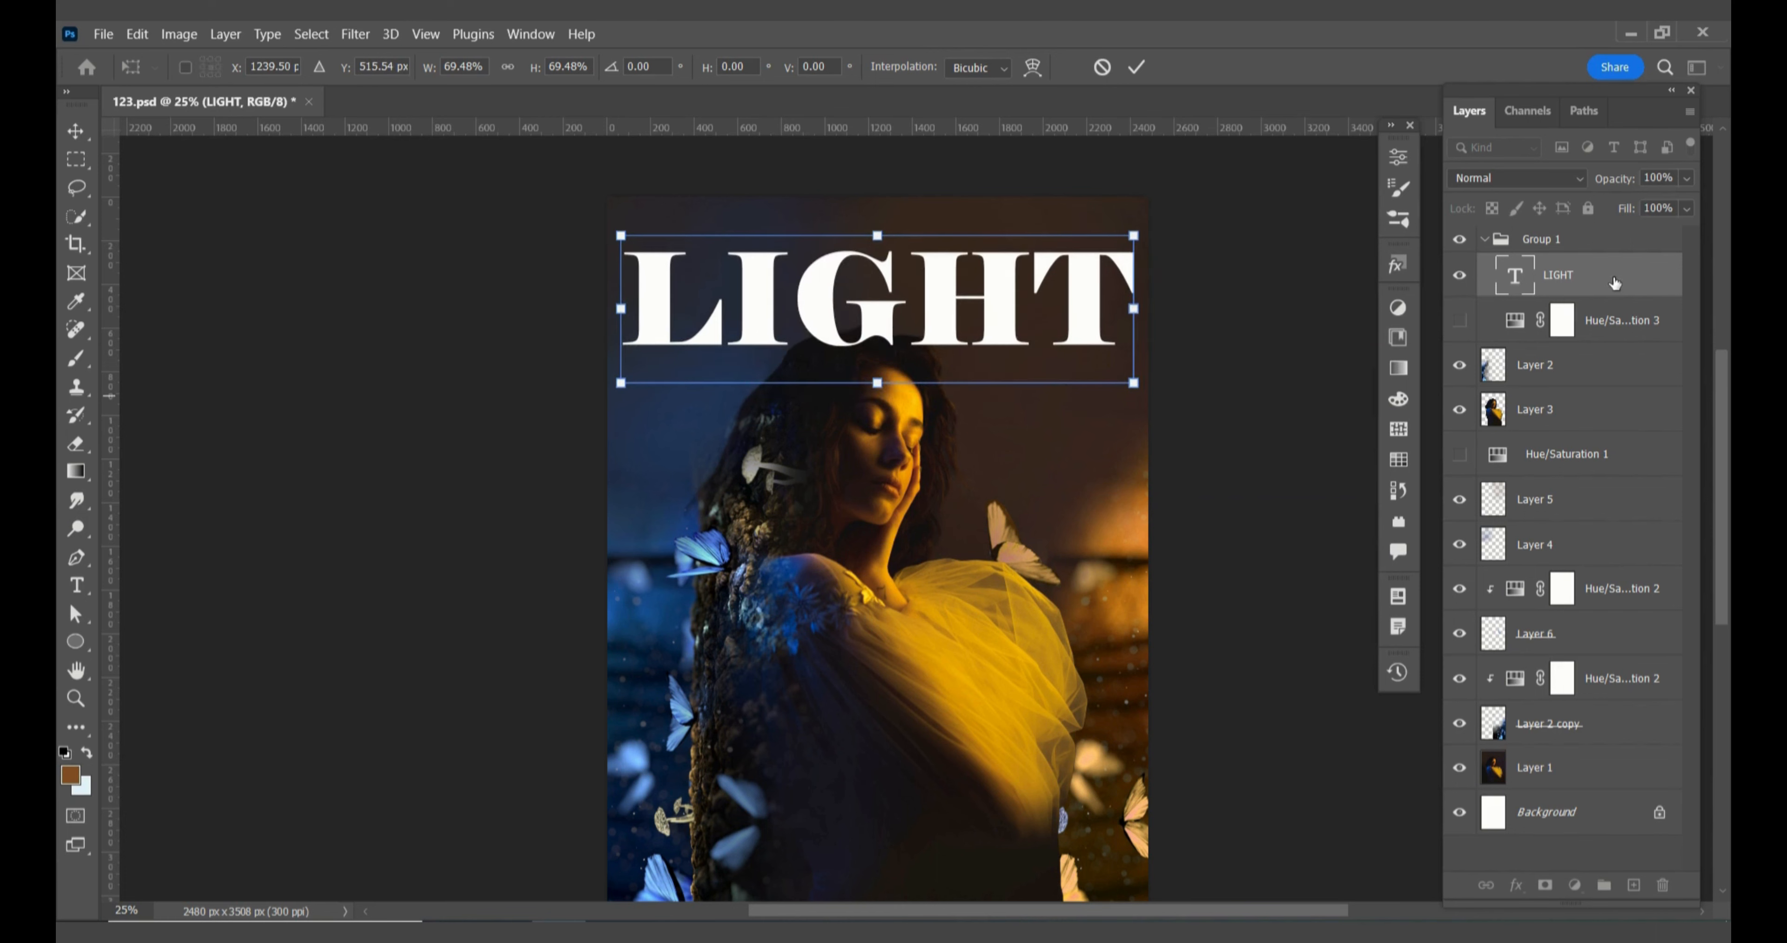
- Move the LIGHT text layer directly beneath Layer 3 so the woman's head overlaps the title
drag(1596, 275, 1610, 442)
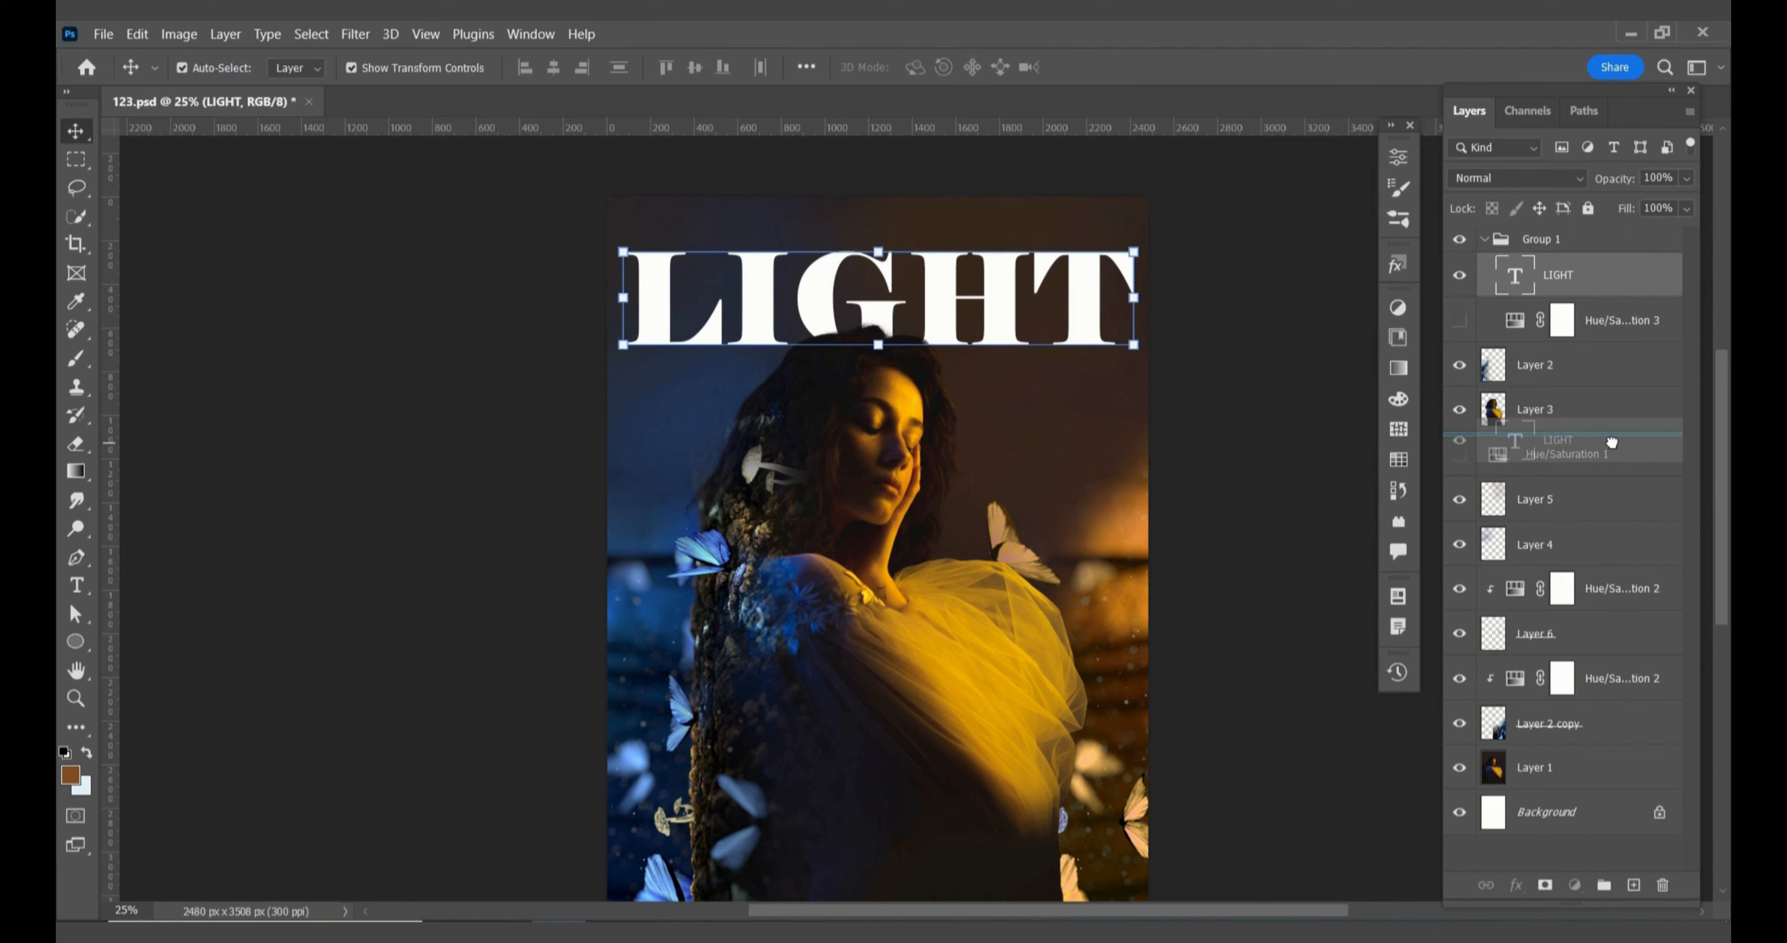
drag(1611, 442, 1611, 442)
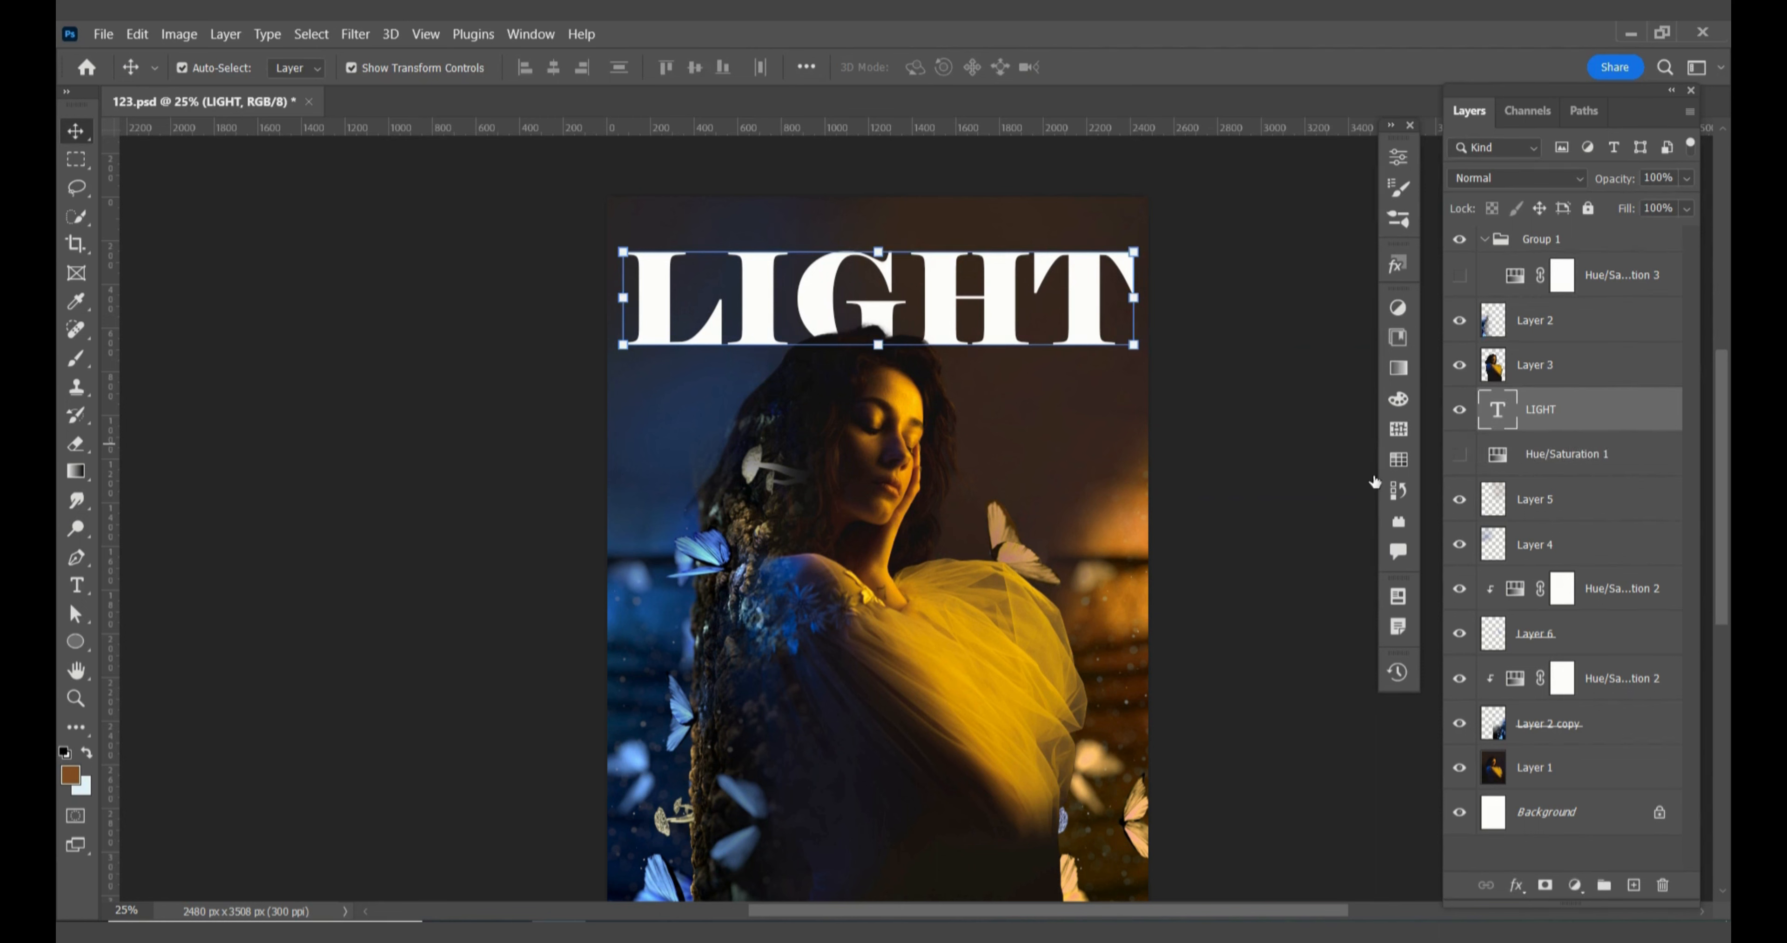
click(1292, 444)
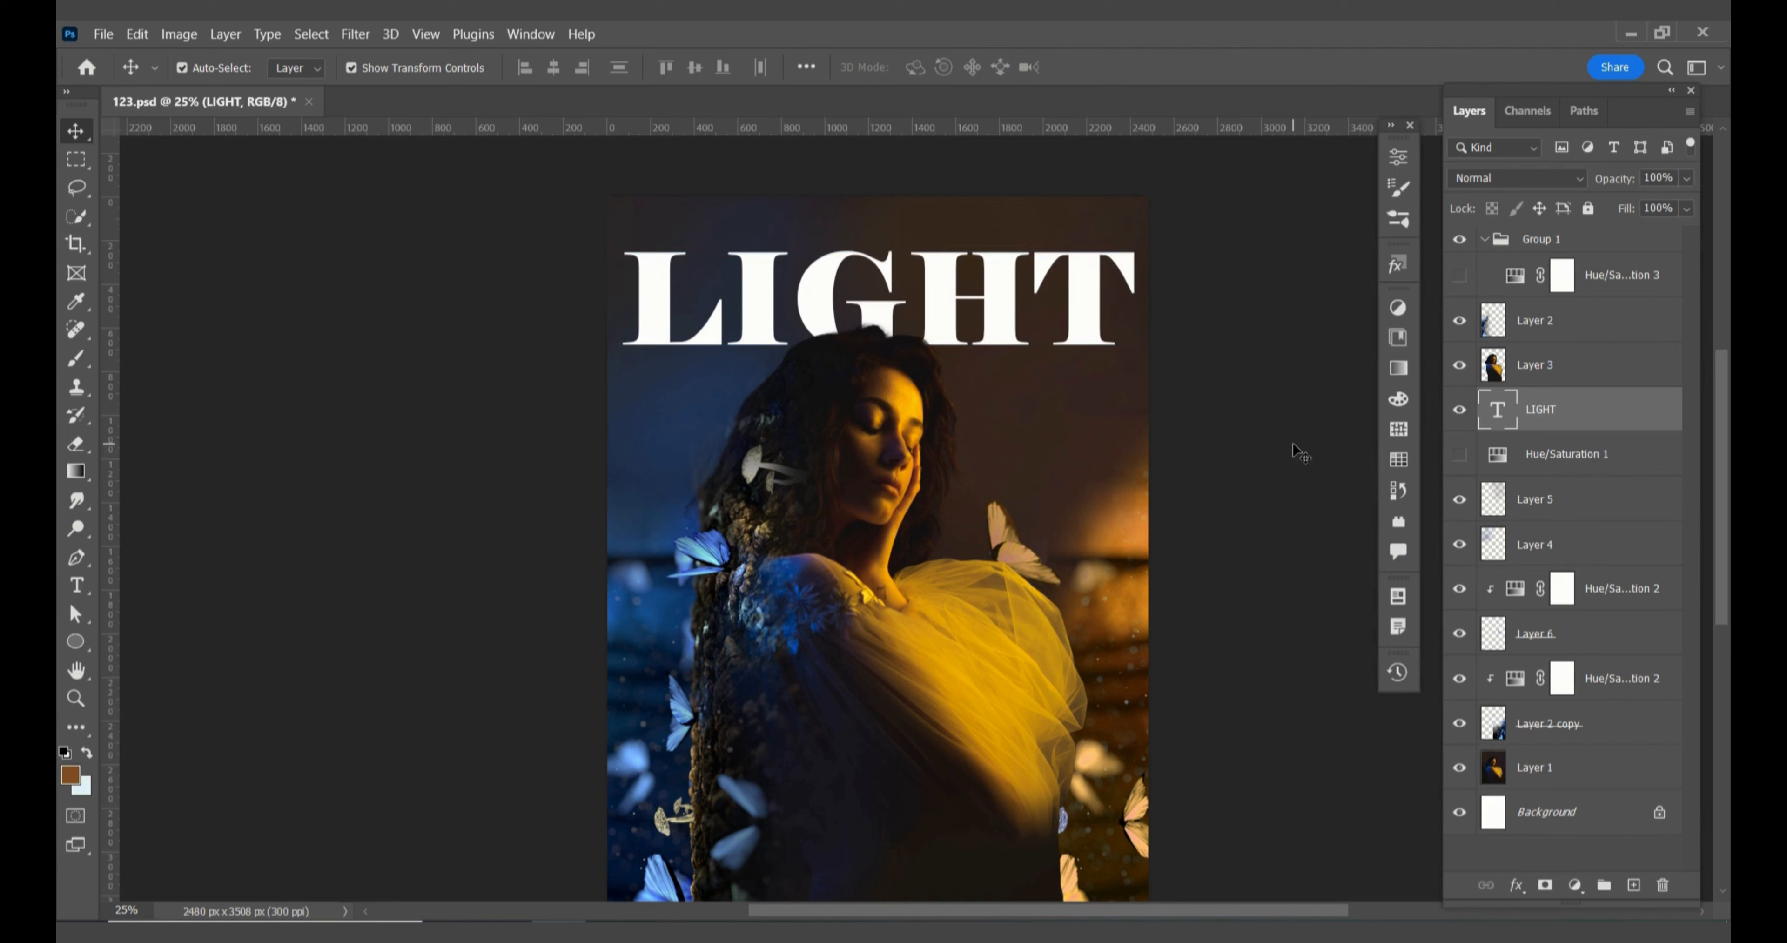
- Scale the LIGHT title to 87.23% and center it horizontally above the woman's head at X 1240 px, Y 496.25 px
click(994, 337)
drag(1131, 350, 1068, 362)
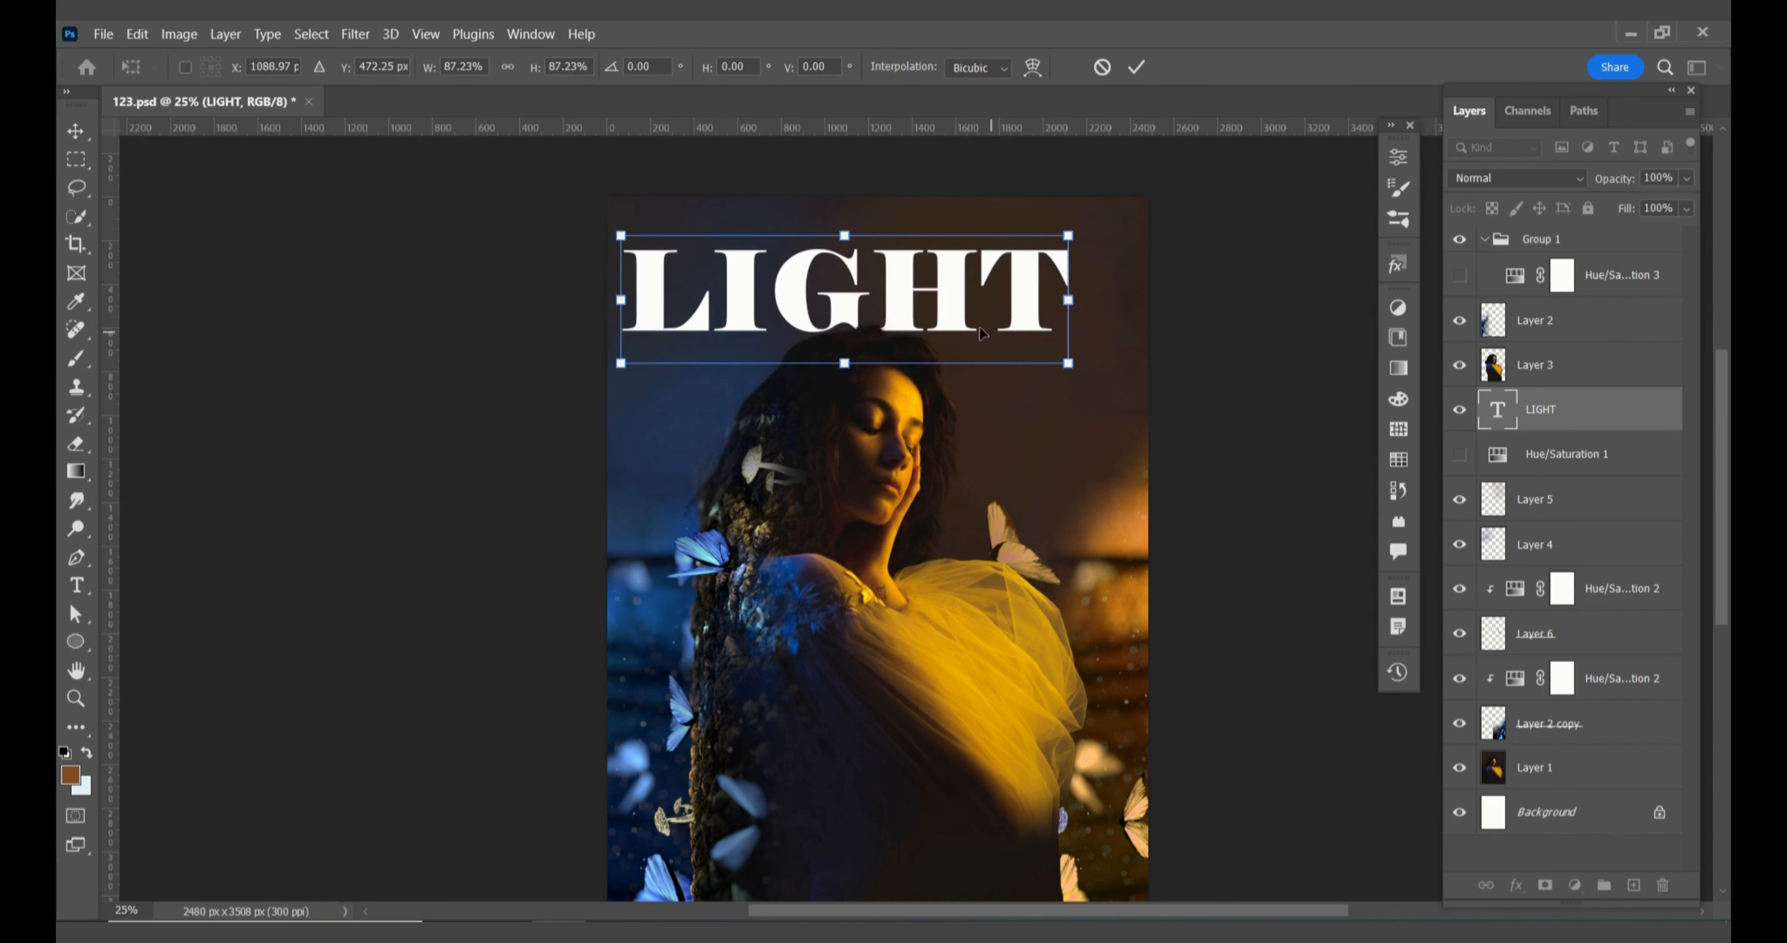
drag(958, 325, 991, 330)
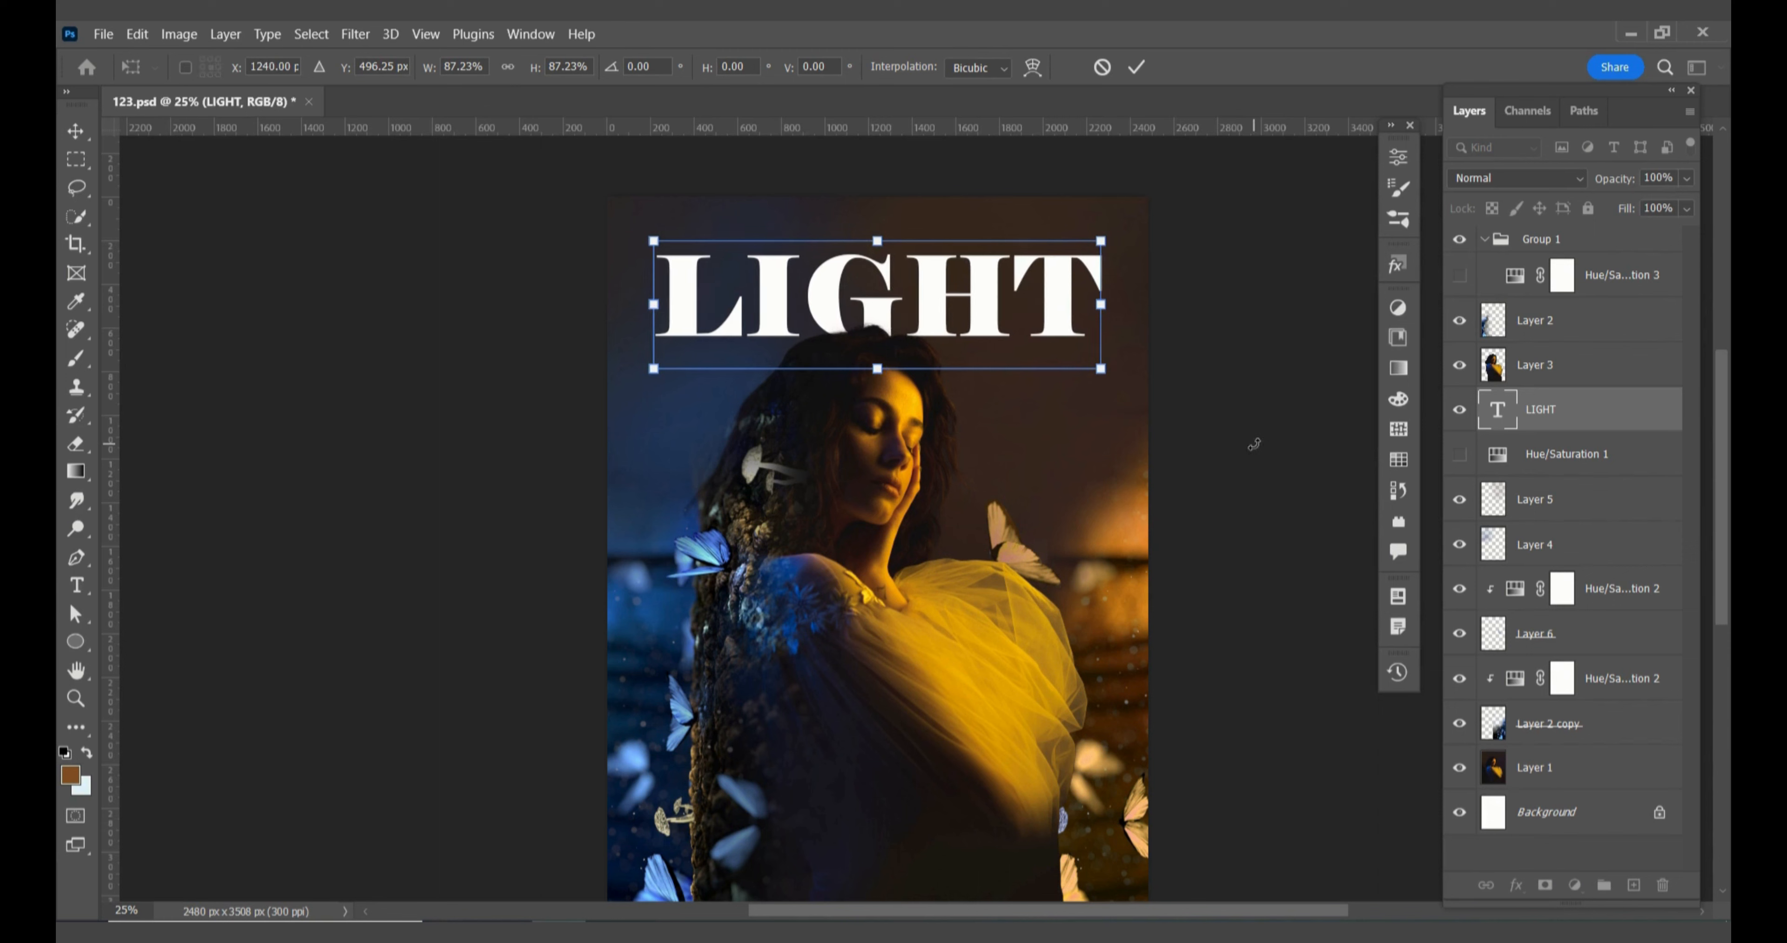
key(Return)
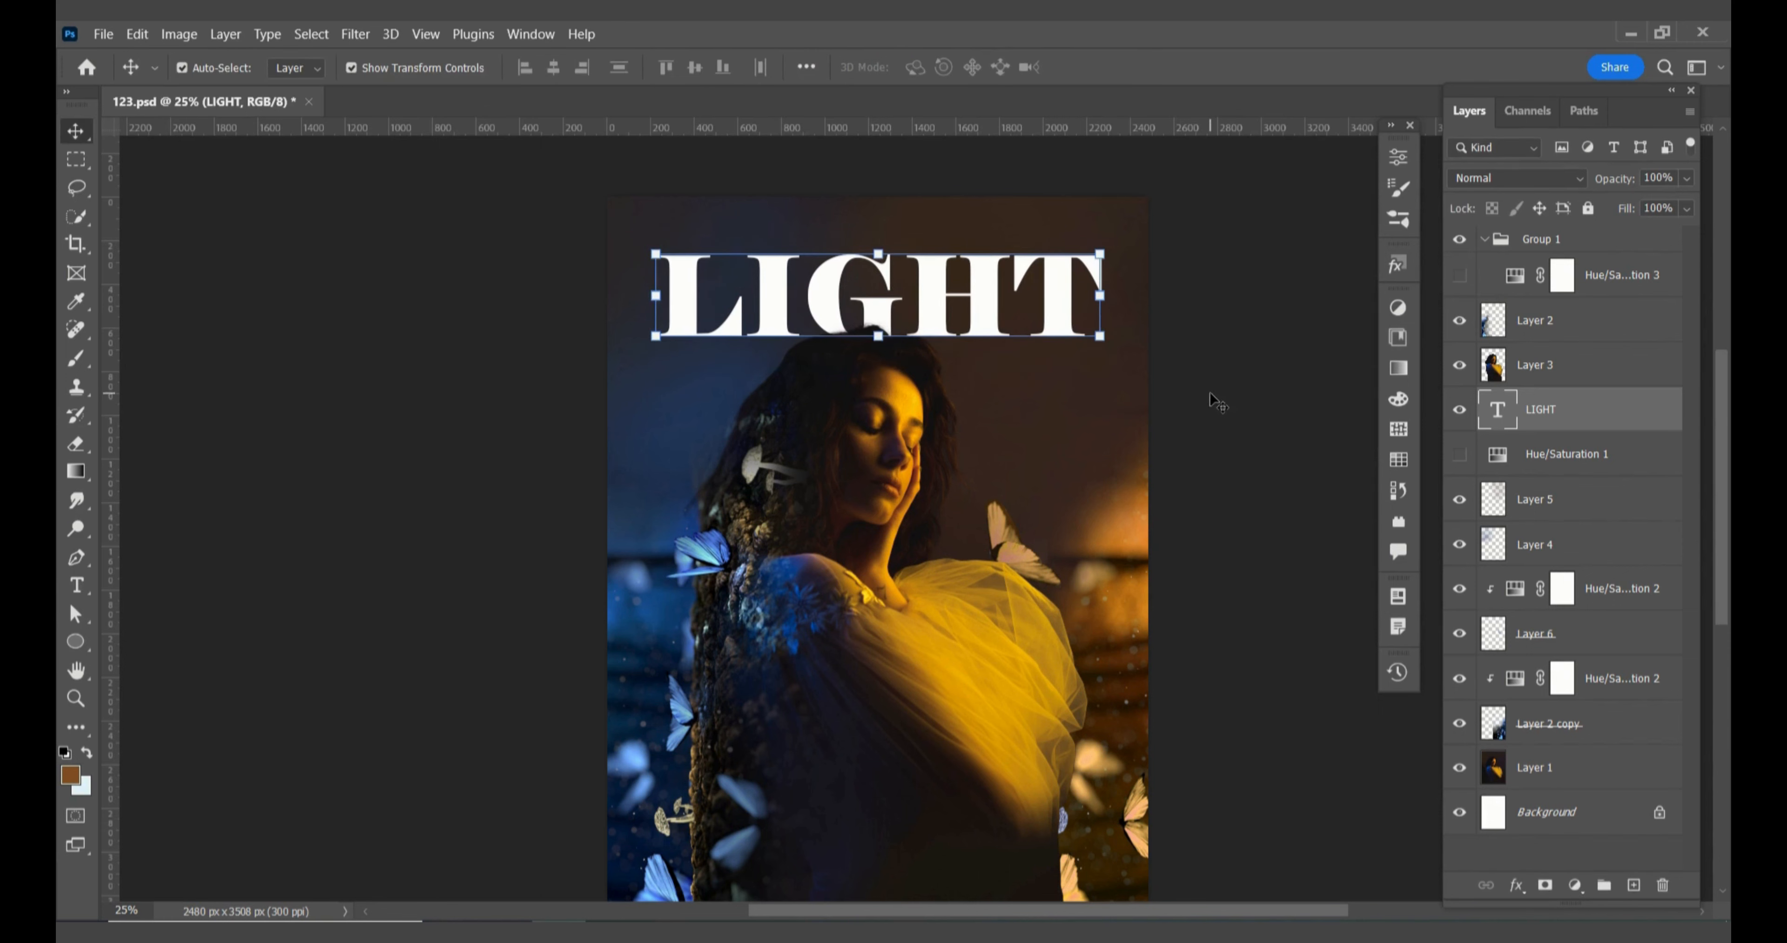
click(1214, 401)
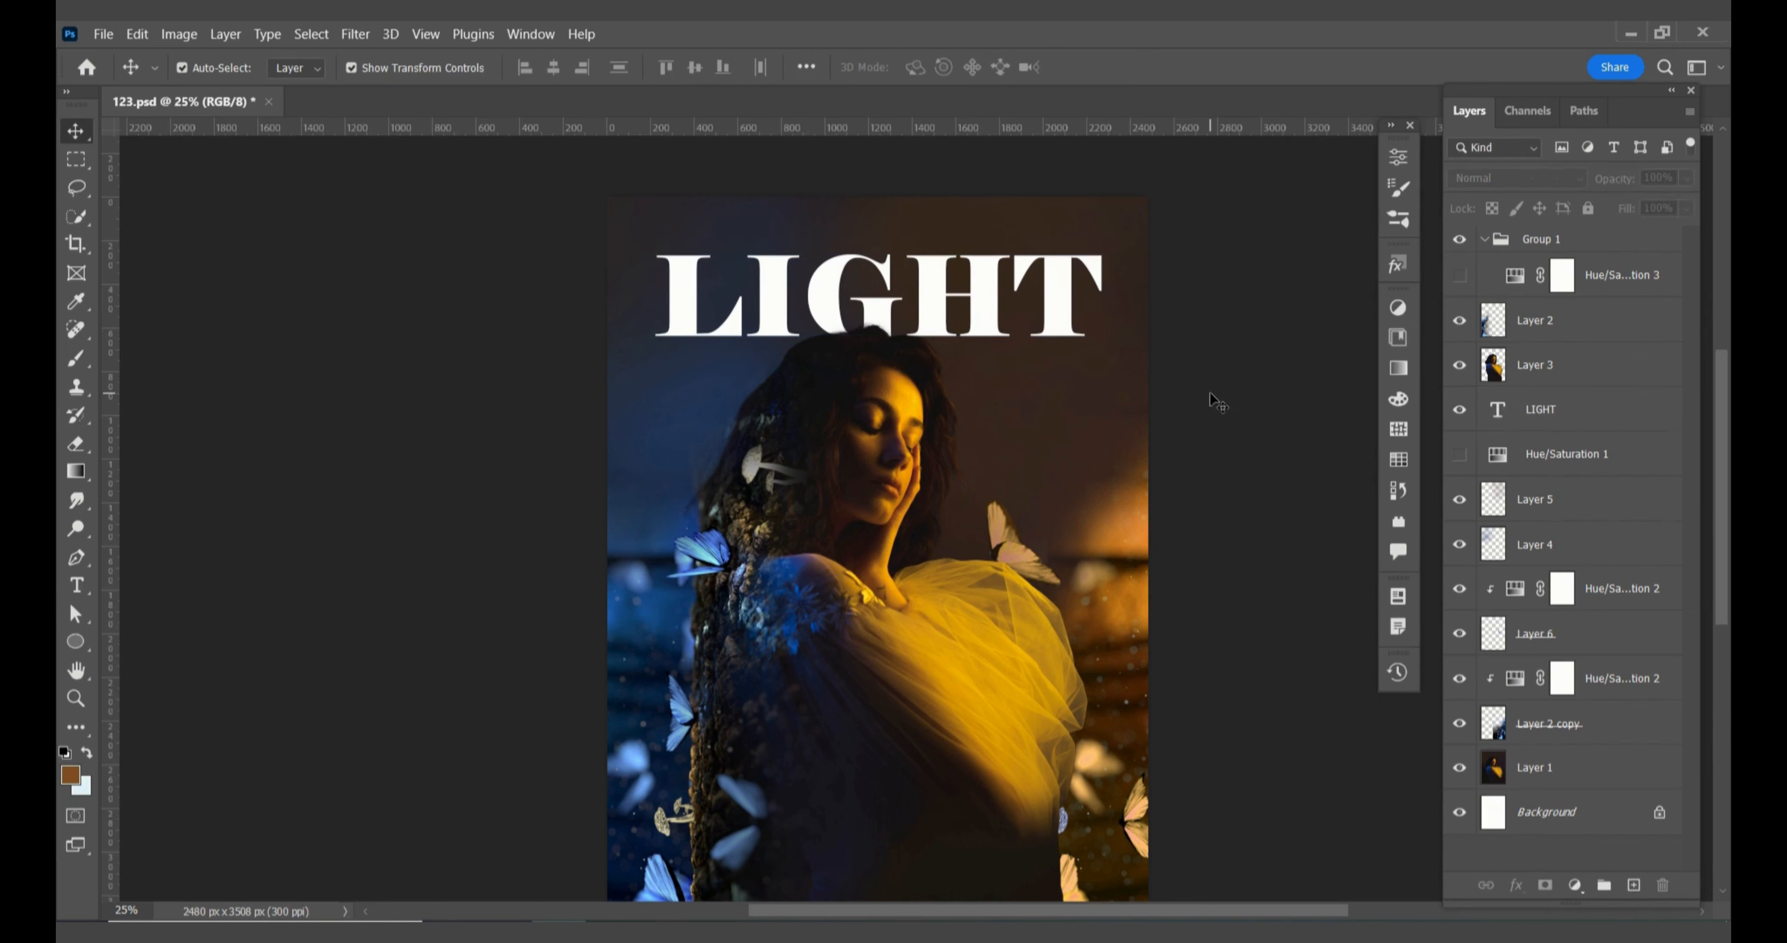
- Paste another butterfly copy as a new layer and move it directly above Layer 5
click(1010, 544)
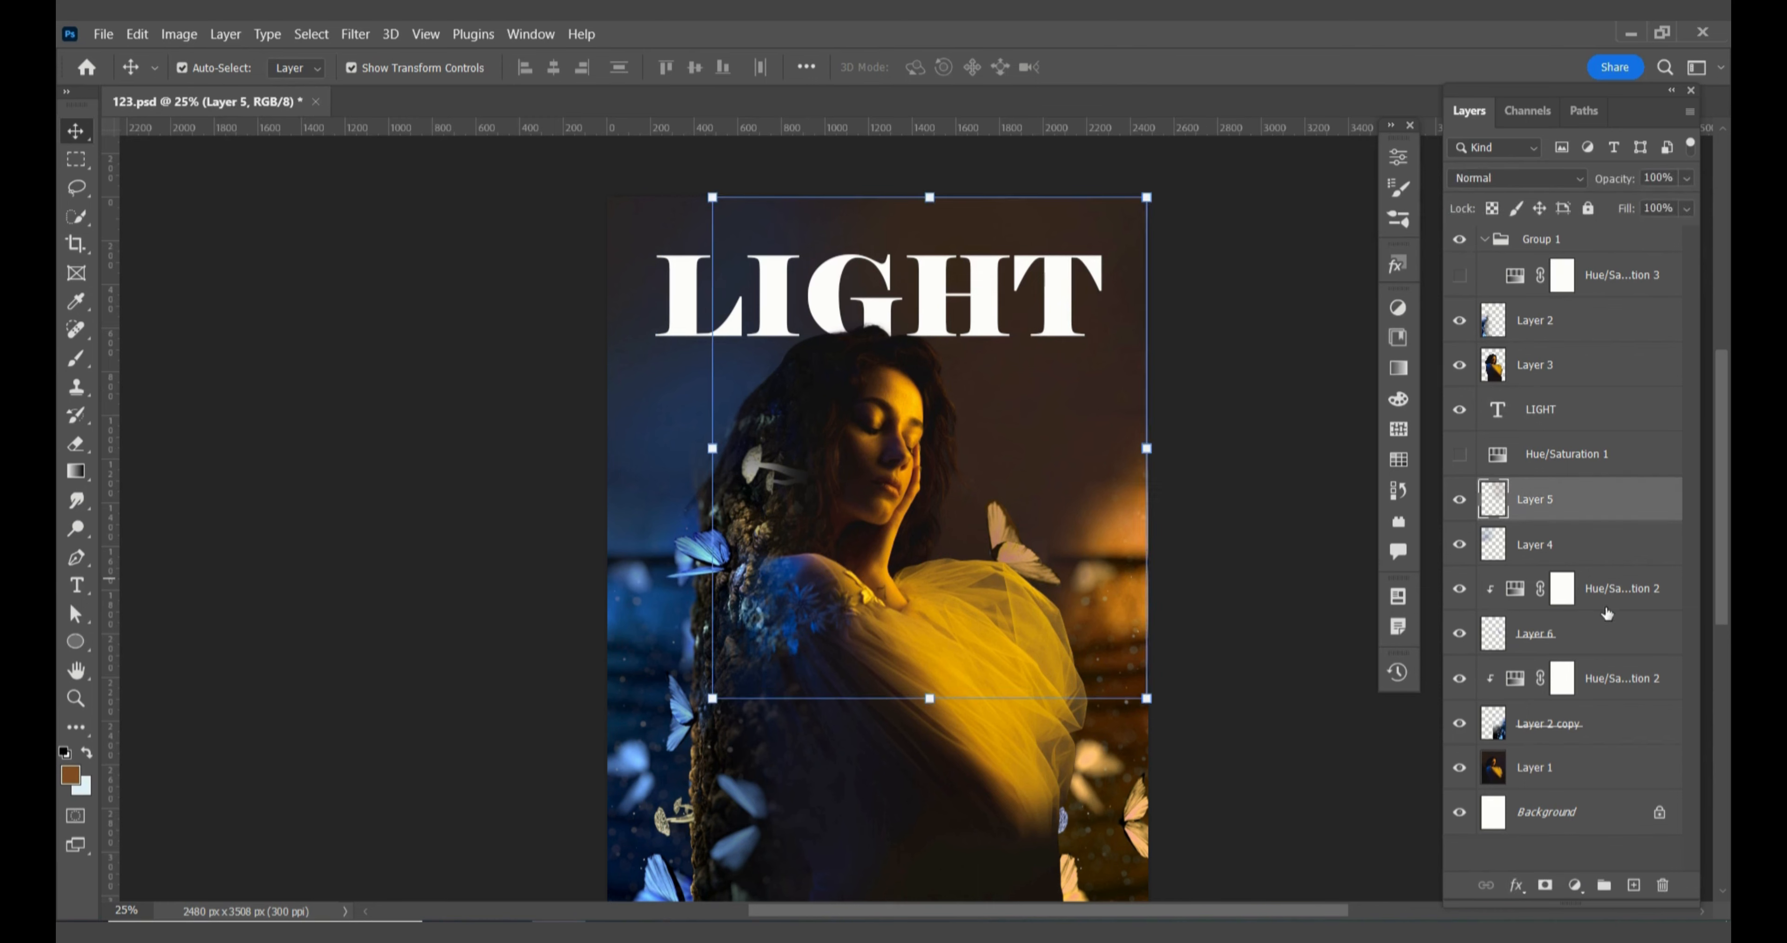
click(1588, 631)
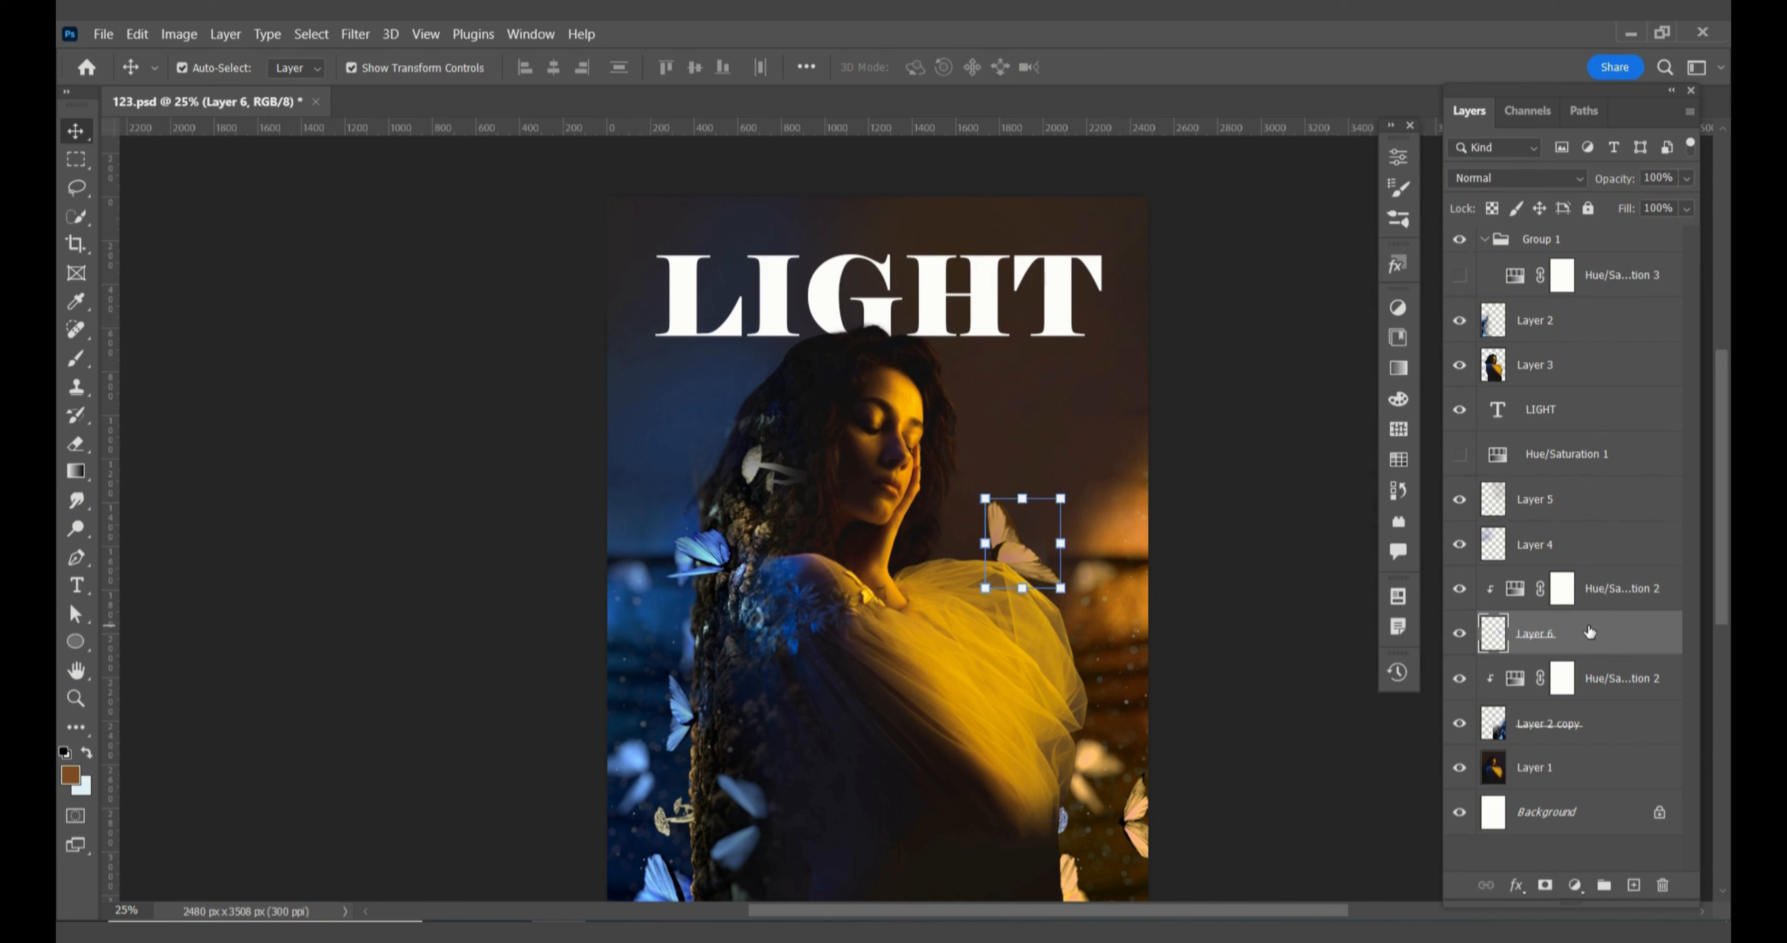
key(ctrl+v)
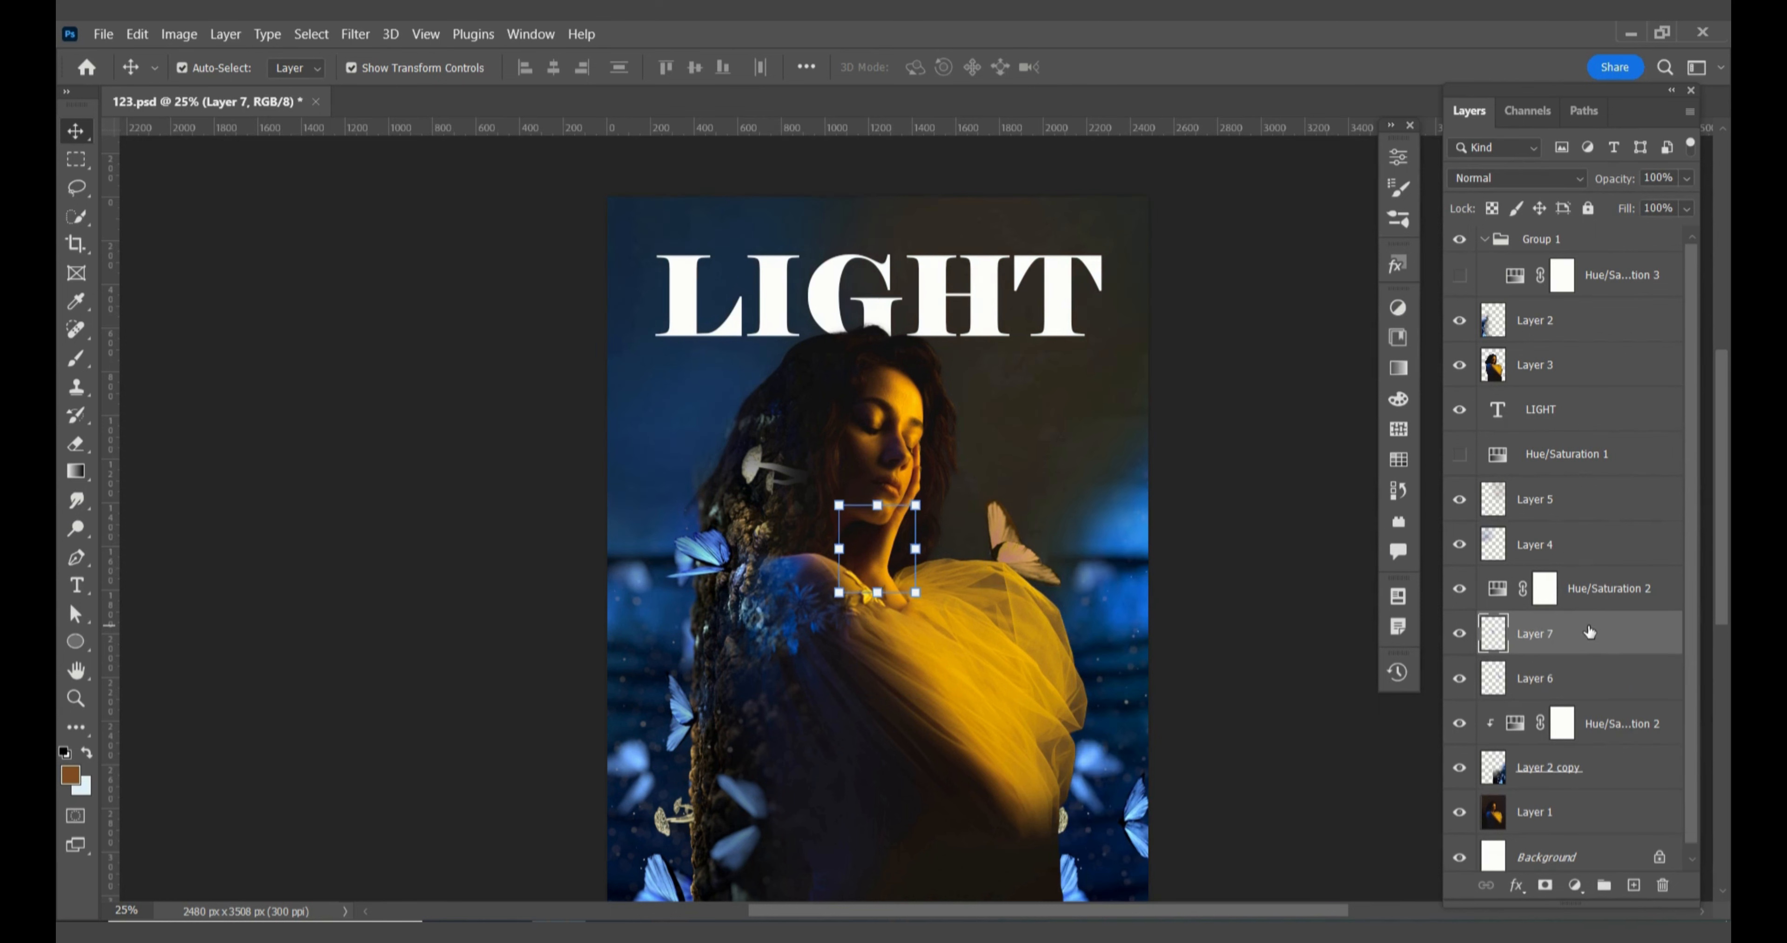
drag(1588, 631, 1587, 485)
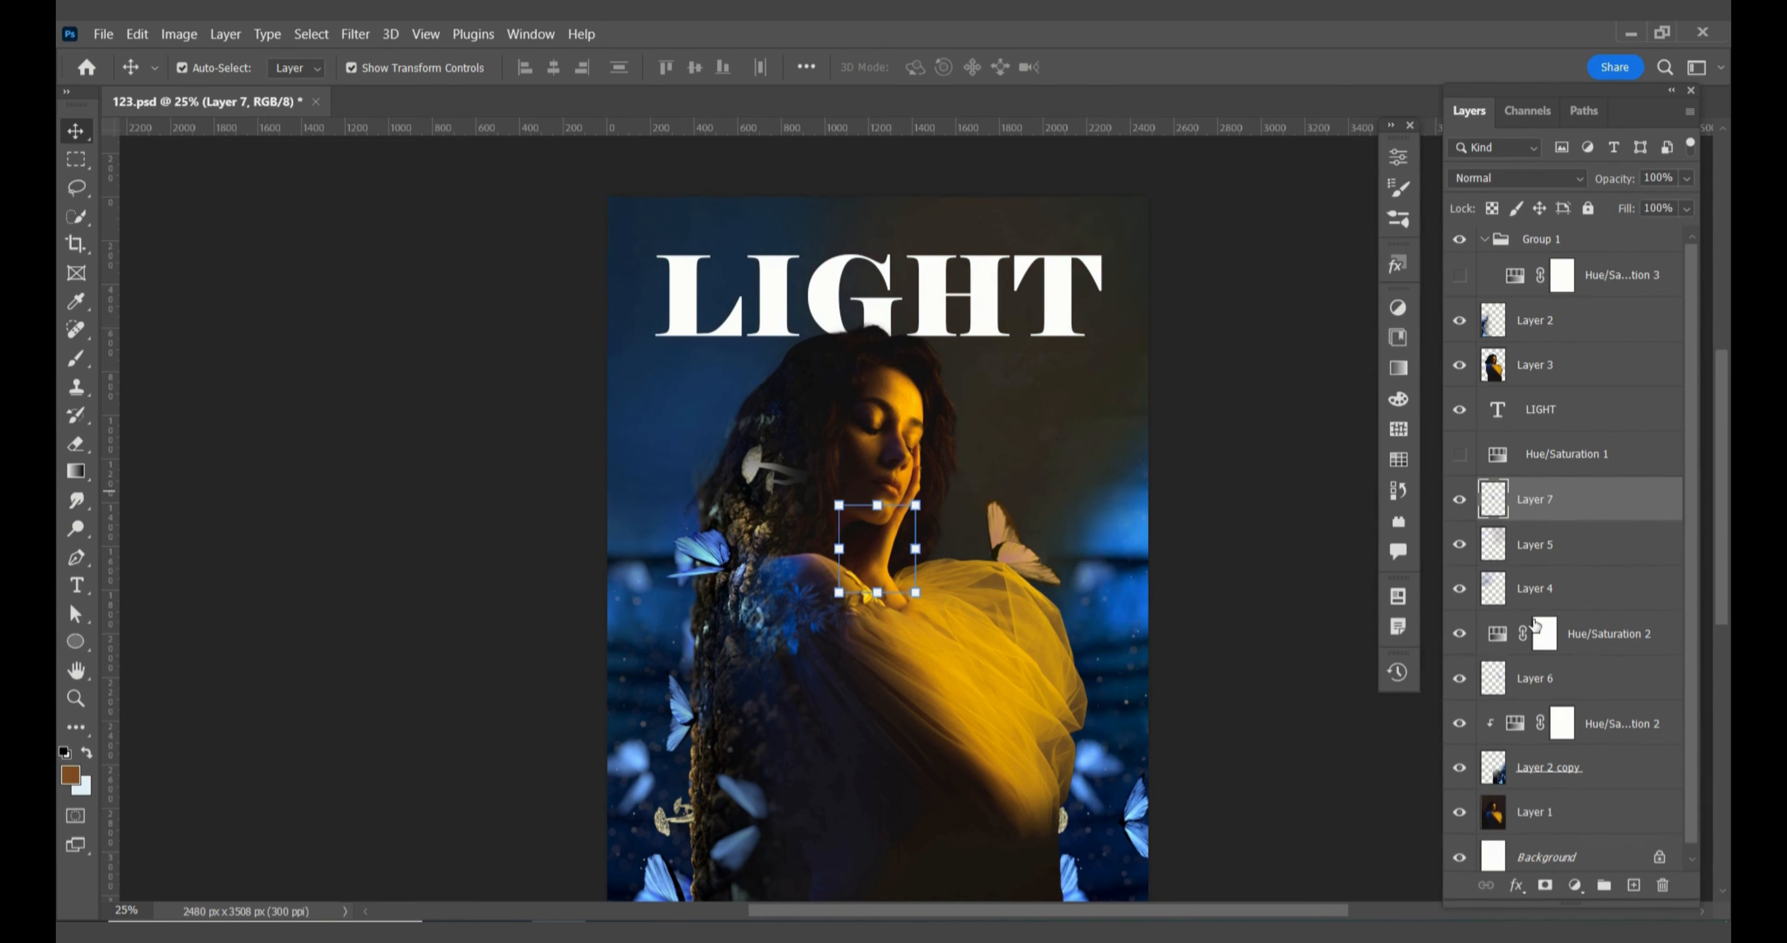
- Clip the upper Hue/Saturation 2 adjustment to Layer 6 again
click(1586, 629)
right_click(1587, 629)
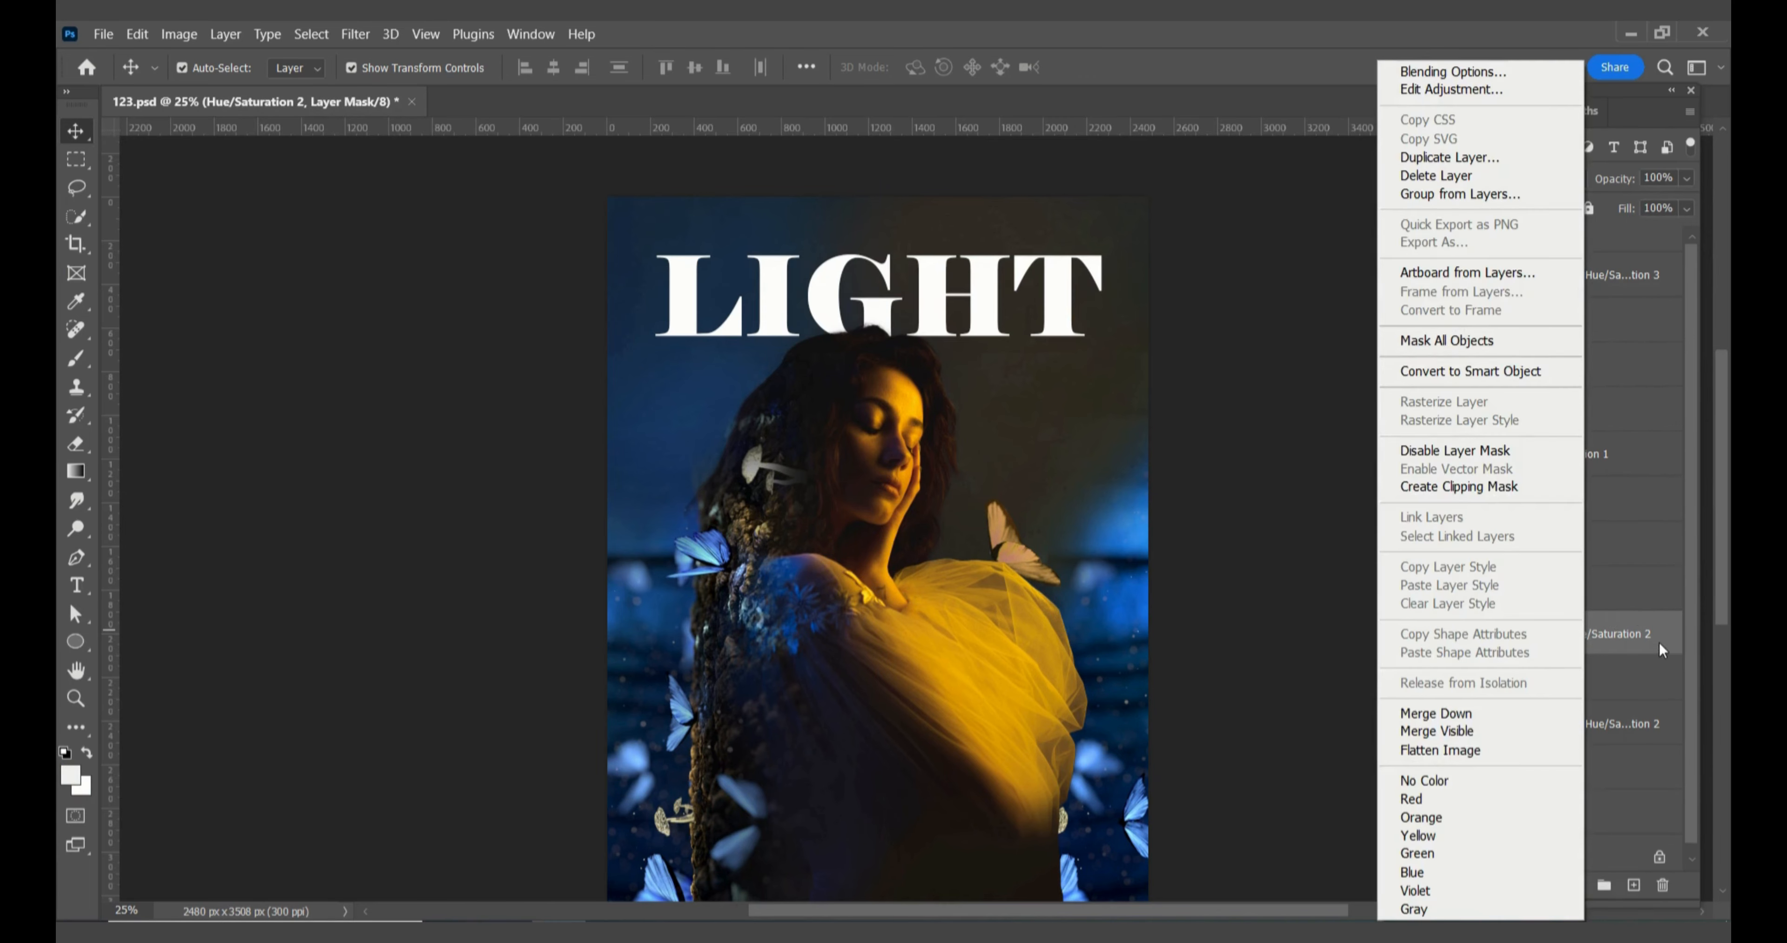
click(1658, 640)
right_click(1658, 640)
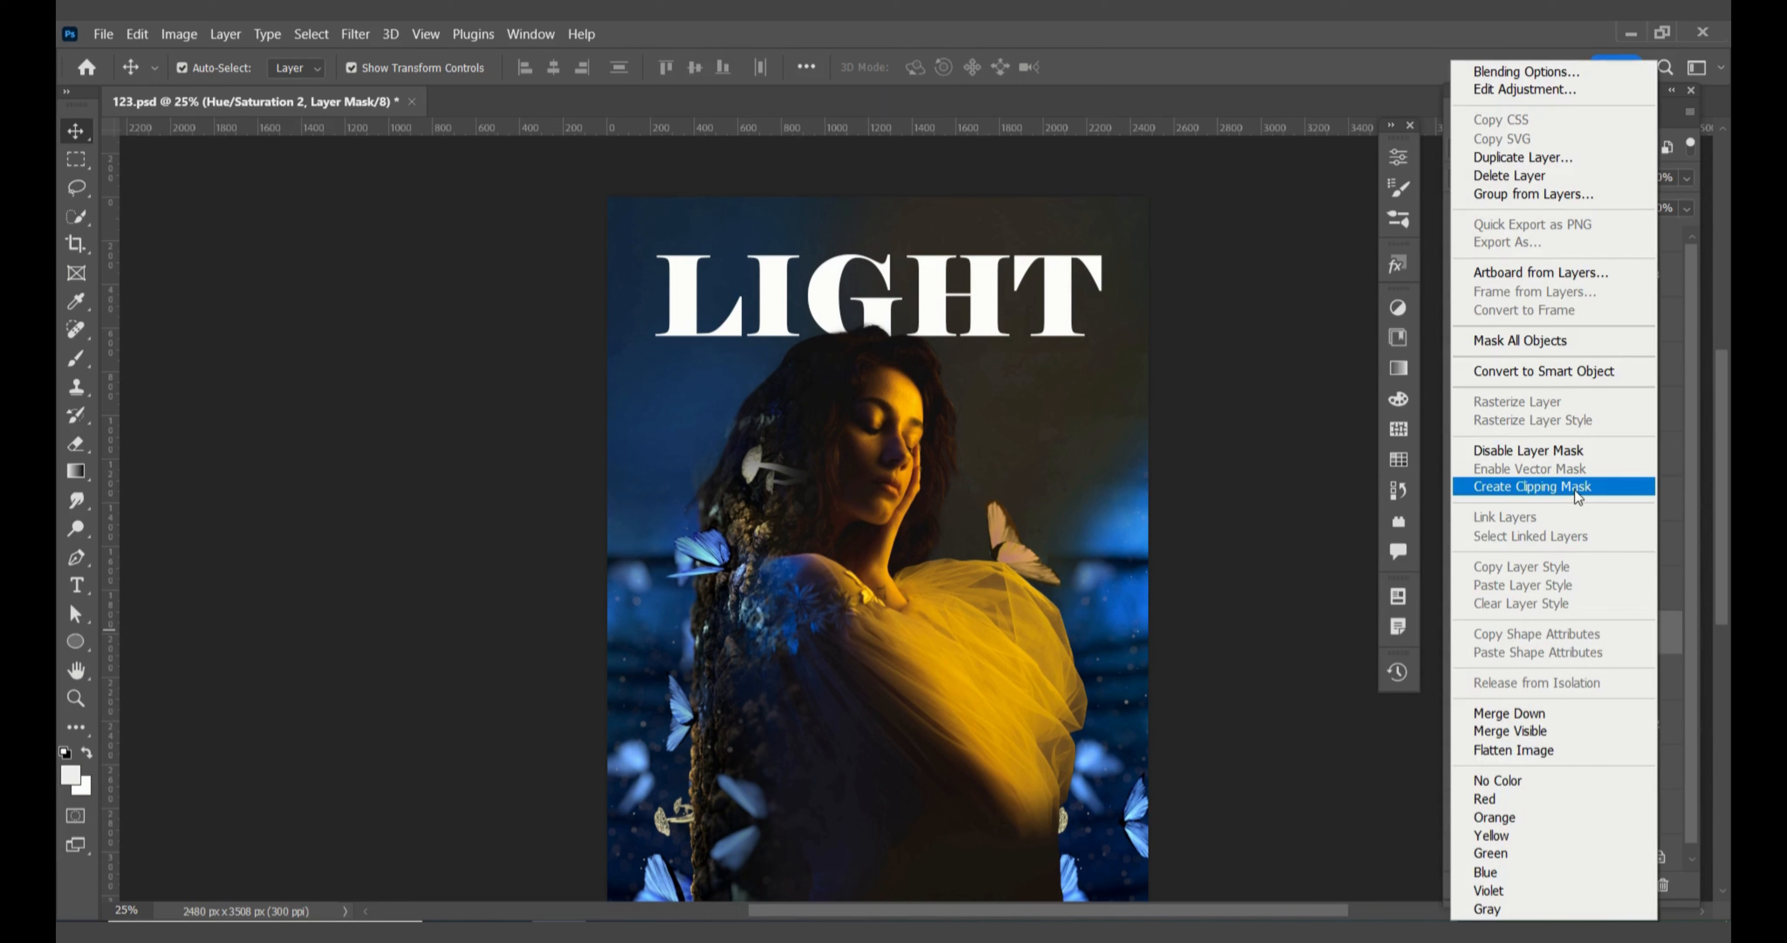
click(1574, 489)
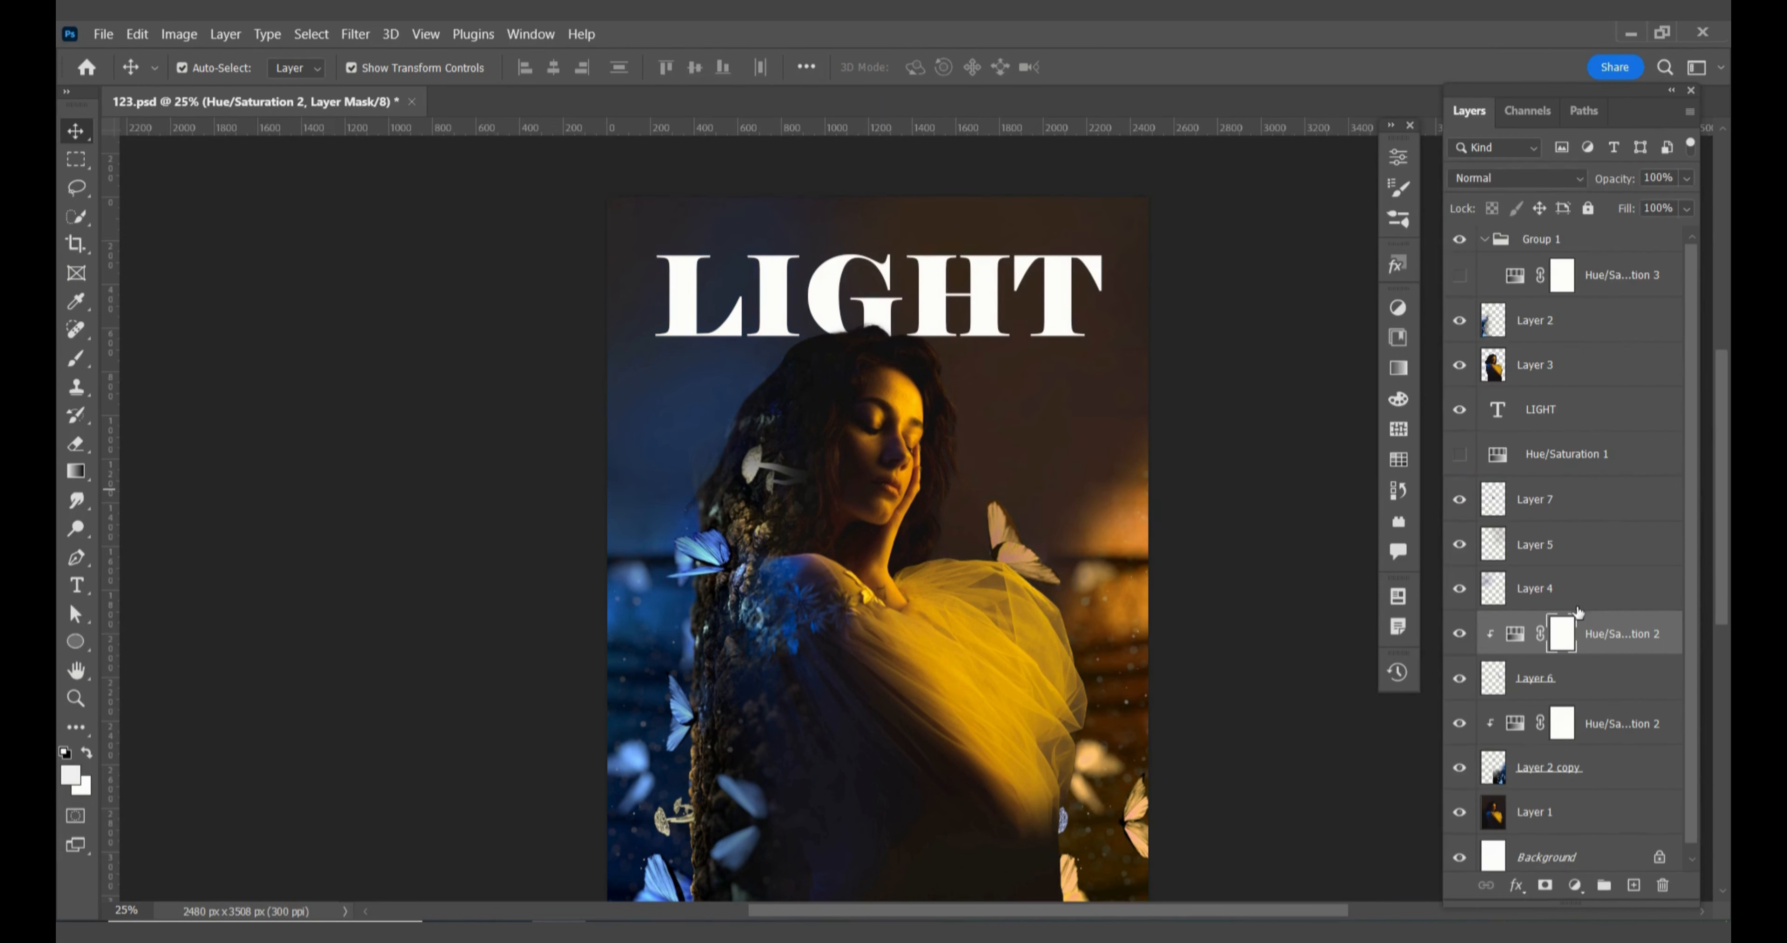
- Move Layer 7 directly above Layer 3 and place its blue butterfly beside the woman's hair, just under the title
click(1579, 512)
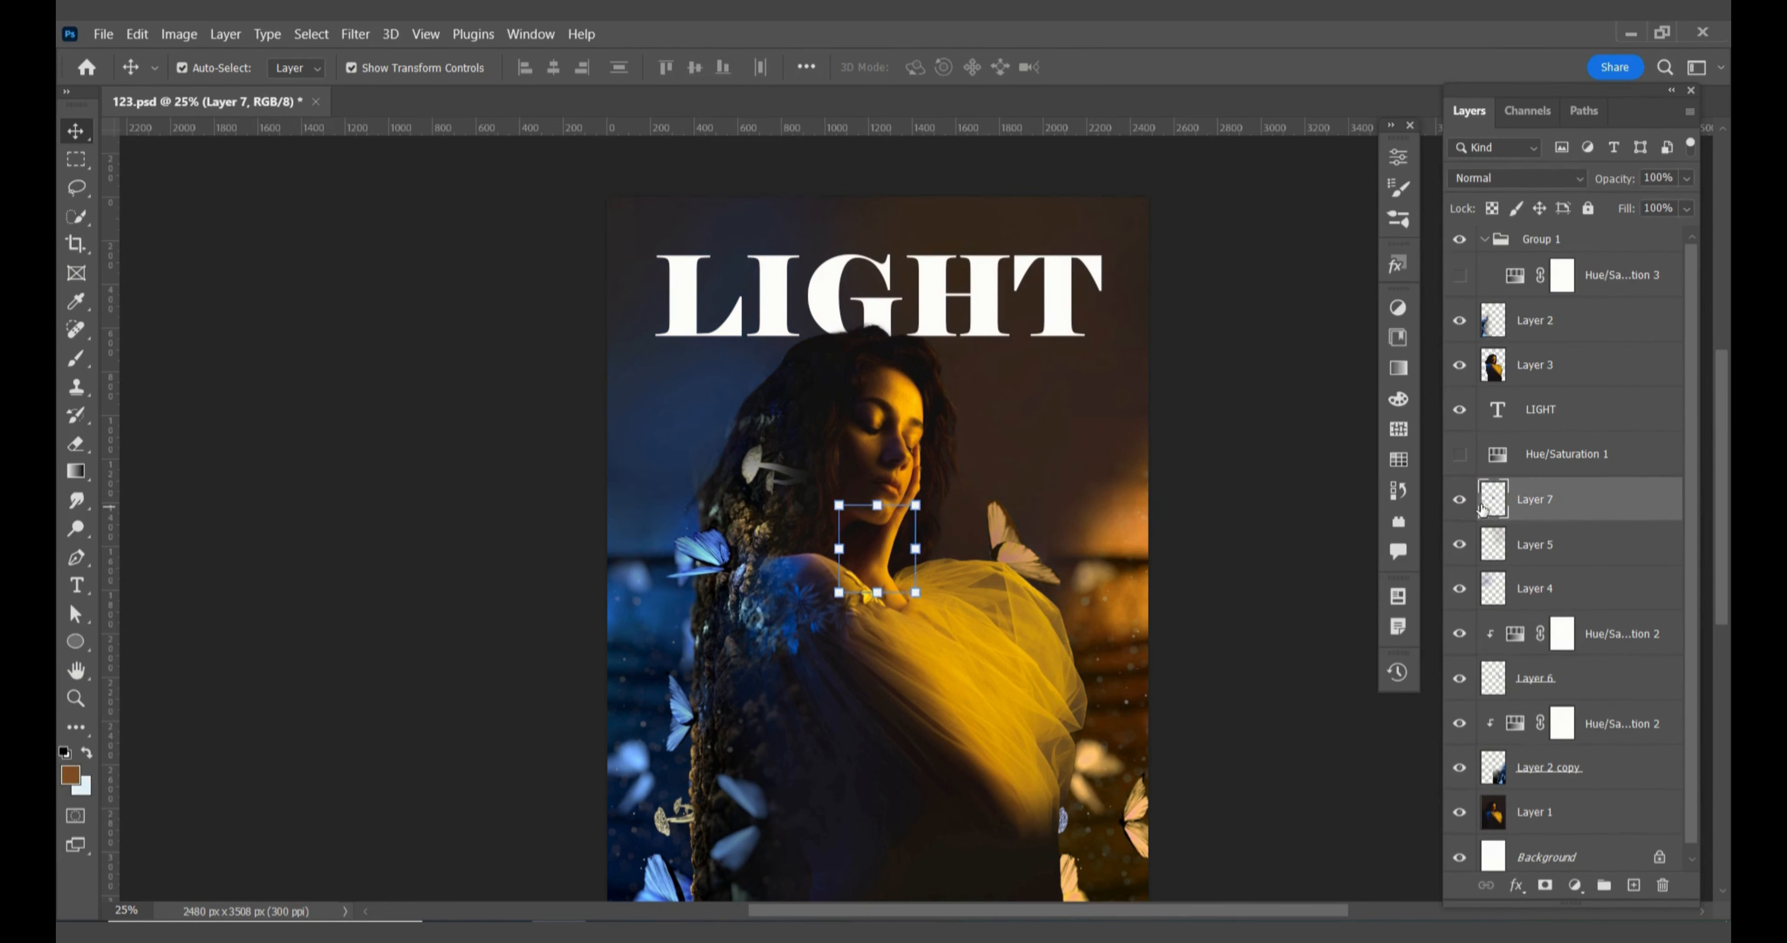
drag(1514, 513, 1583, 348)
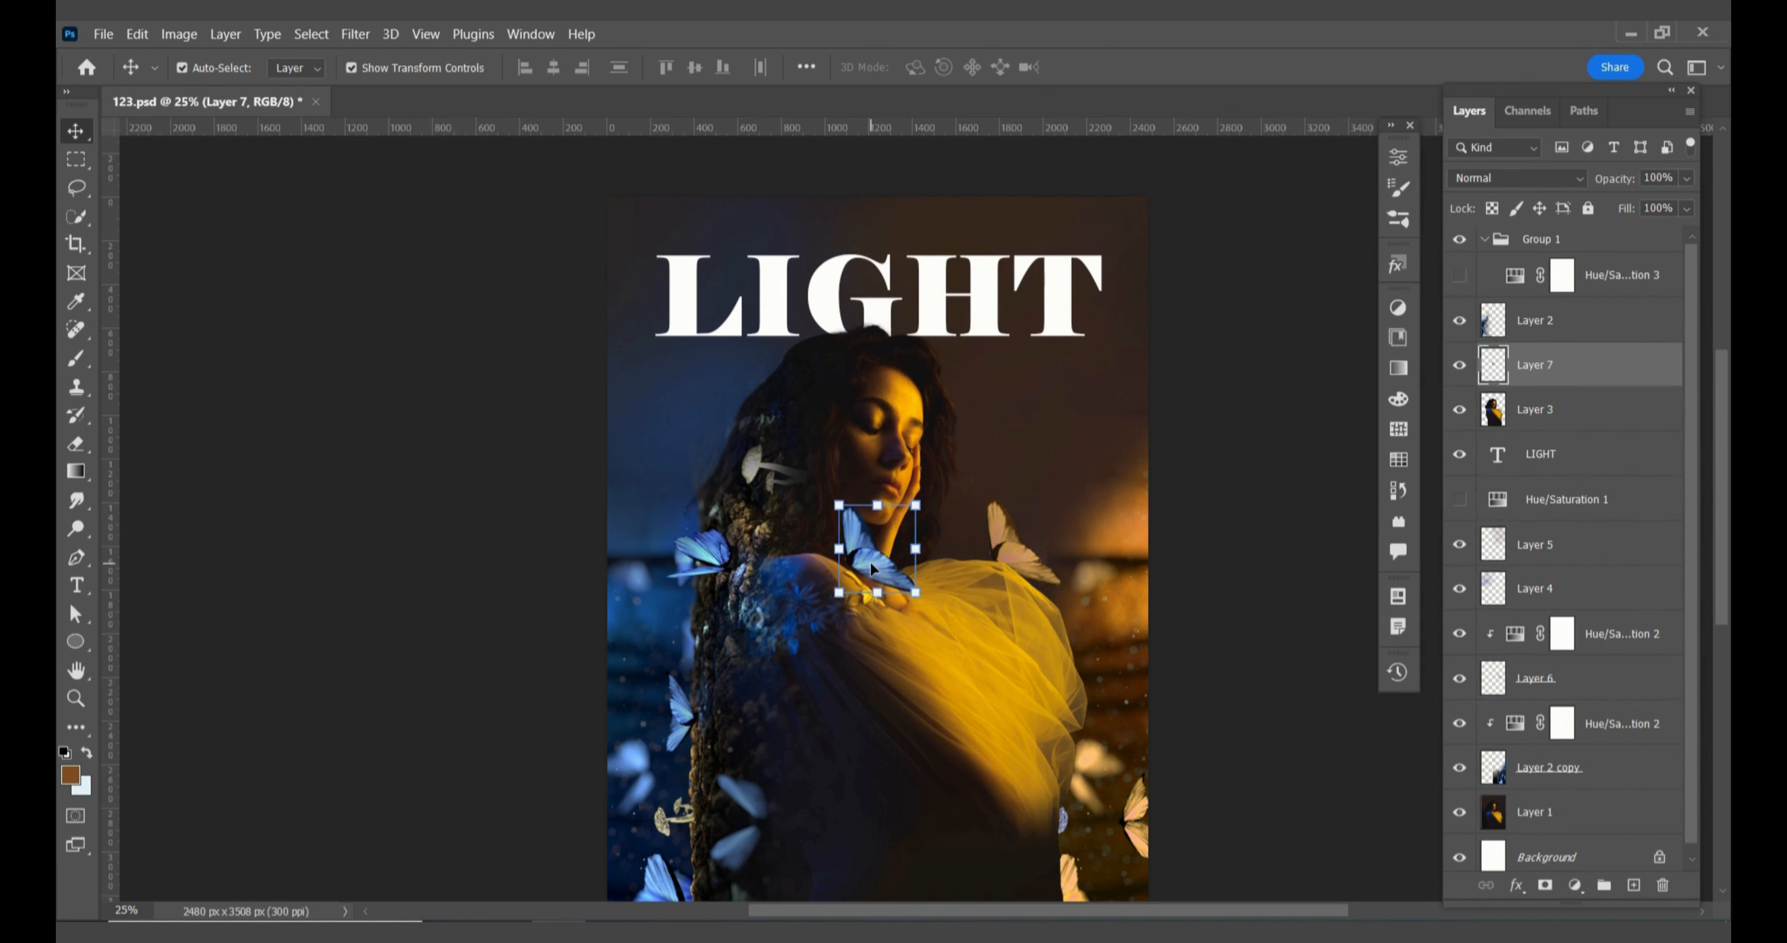
drag(872, 568, 723, 389)
- Flip the blue butterfly on Layer 7 horizontally and shift it 66 px right onto the edge of the hair
right_click(723, 385)
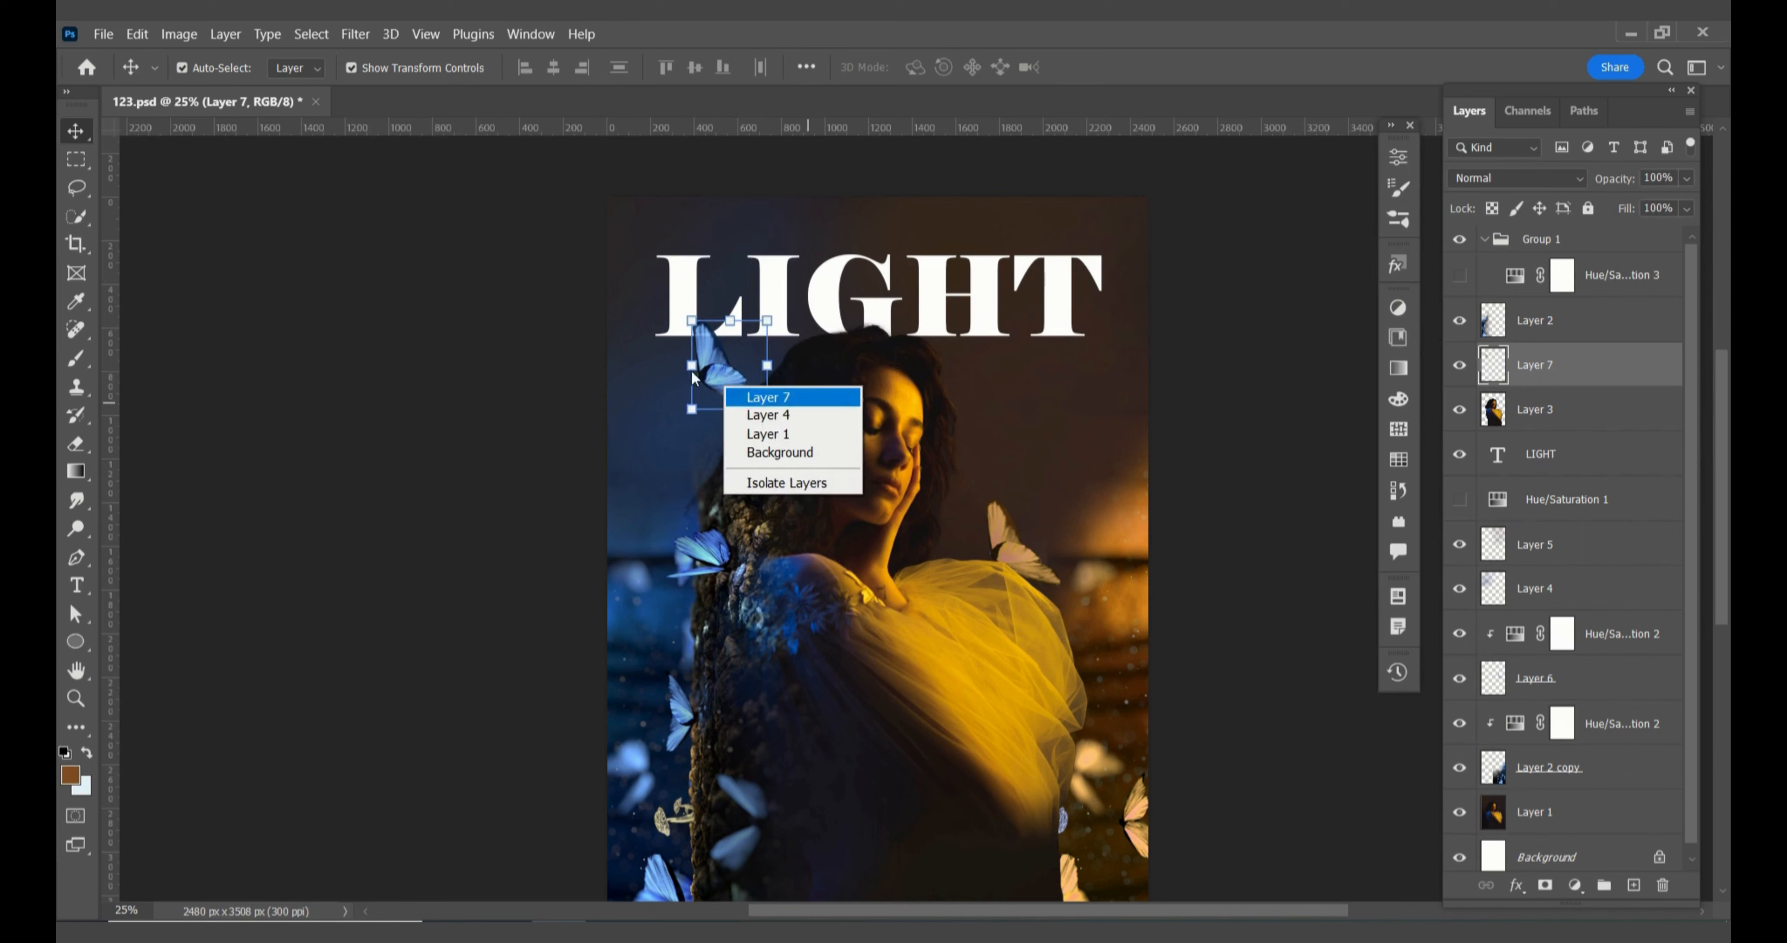
click(712, 366)
key(ctrl+t)
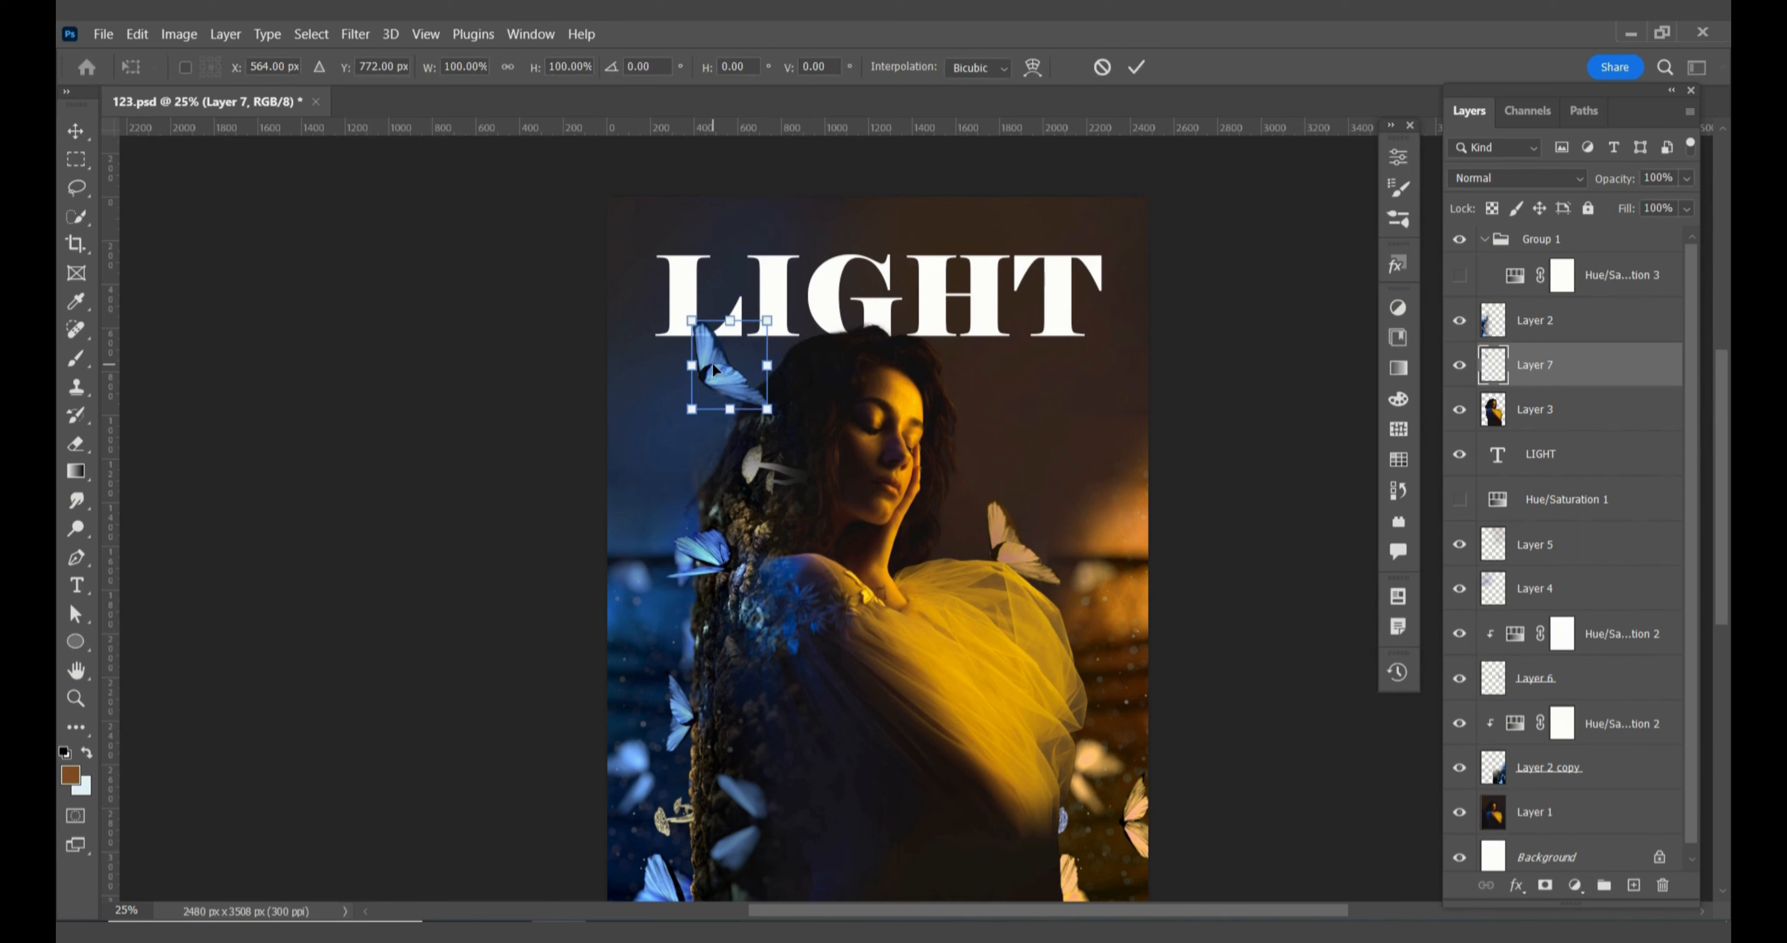
right_click(714, 366)
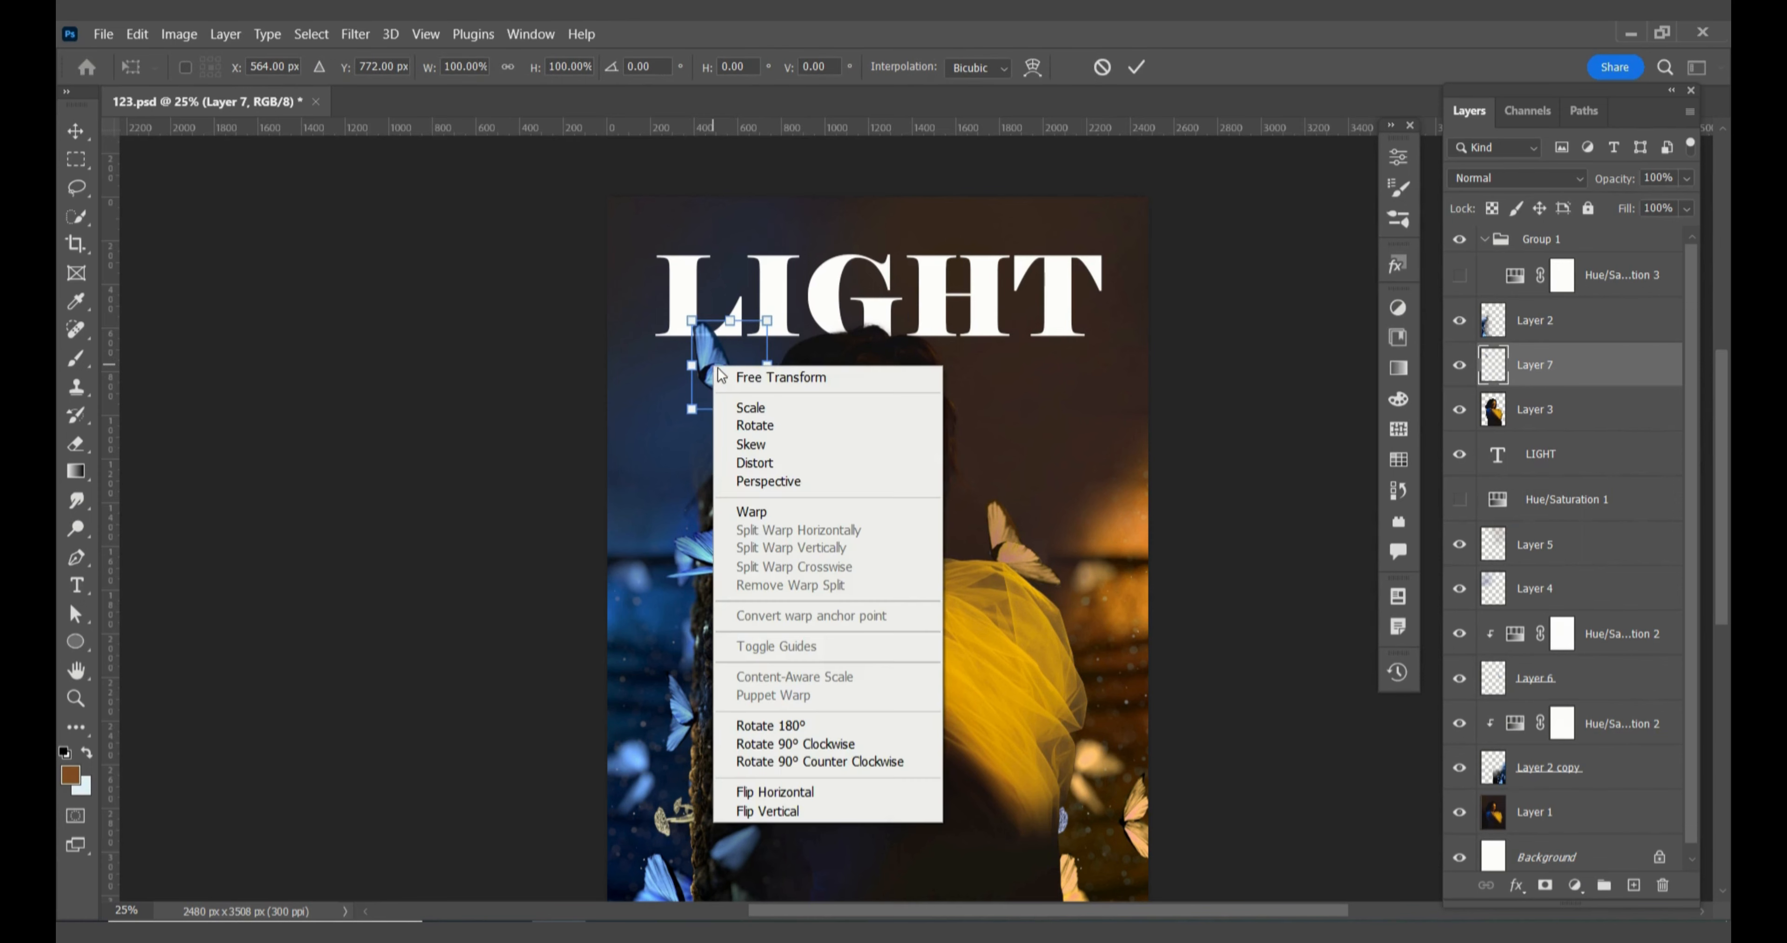
click(774, 791)
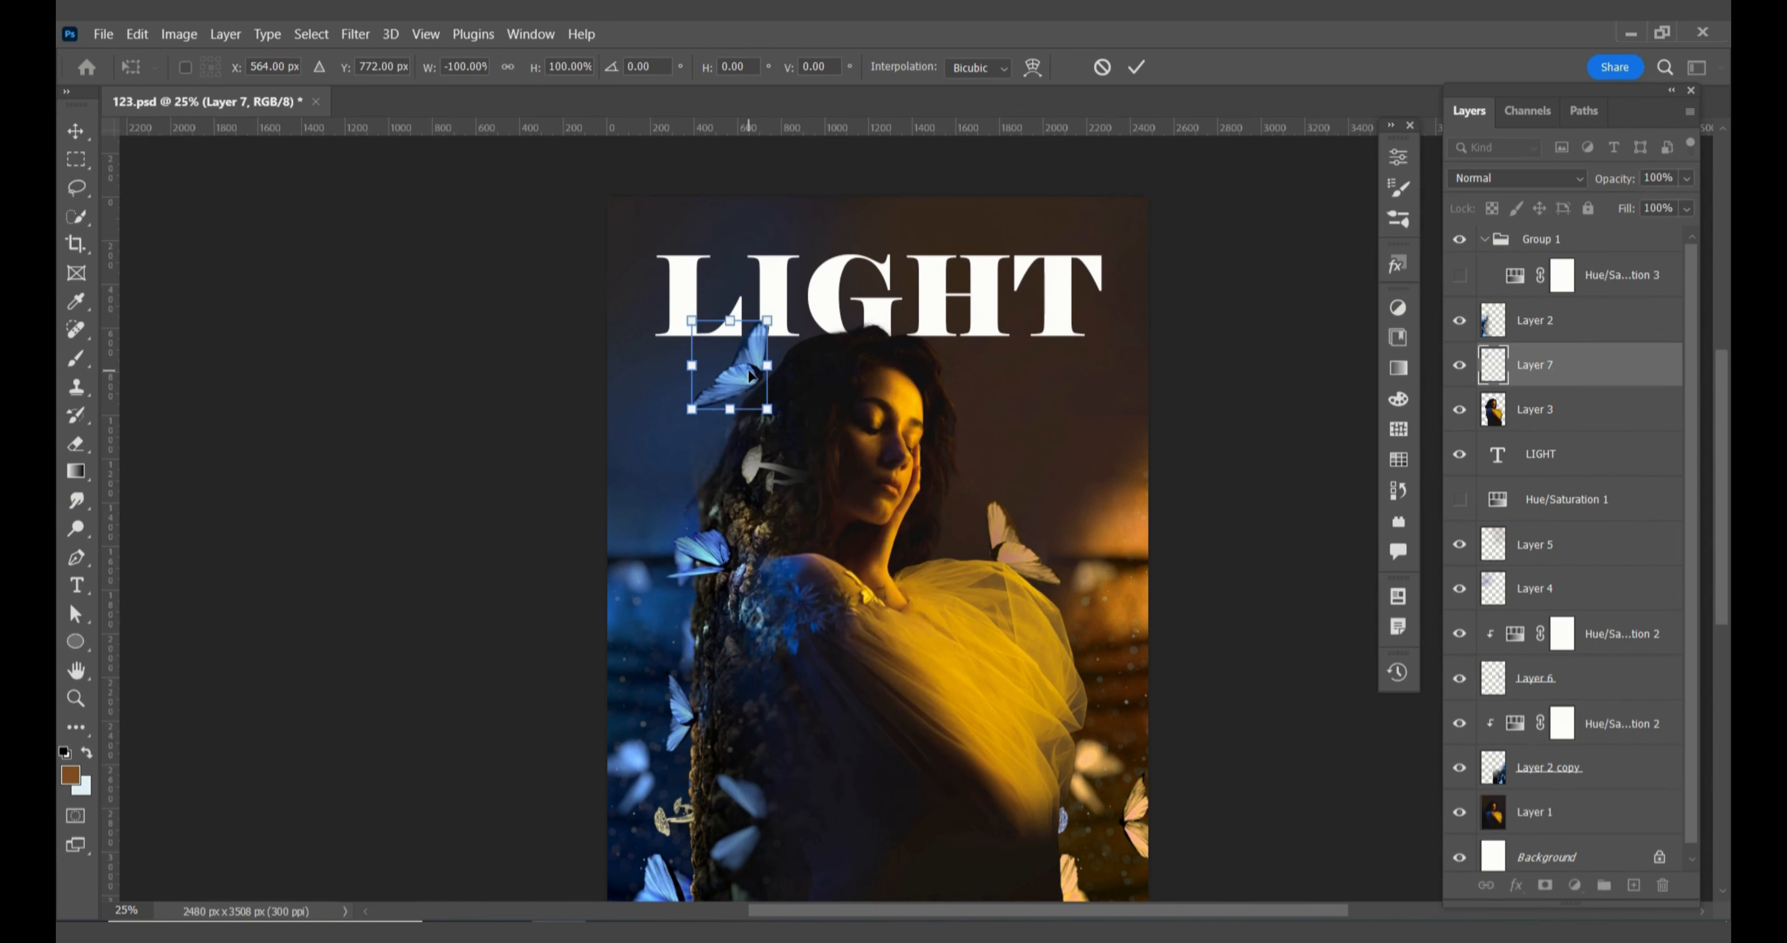
drag(745, 379, 759, 378)
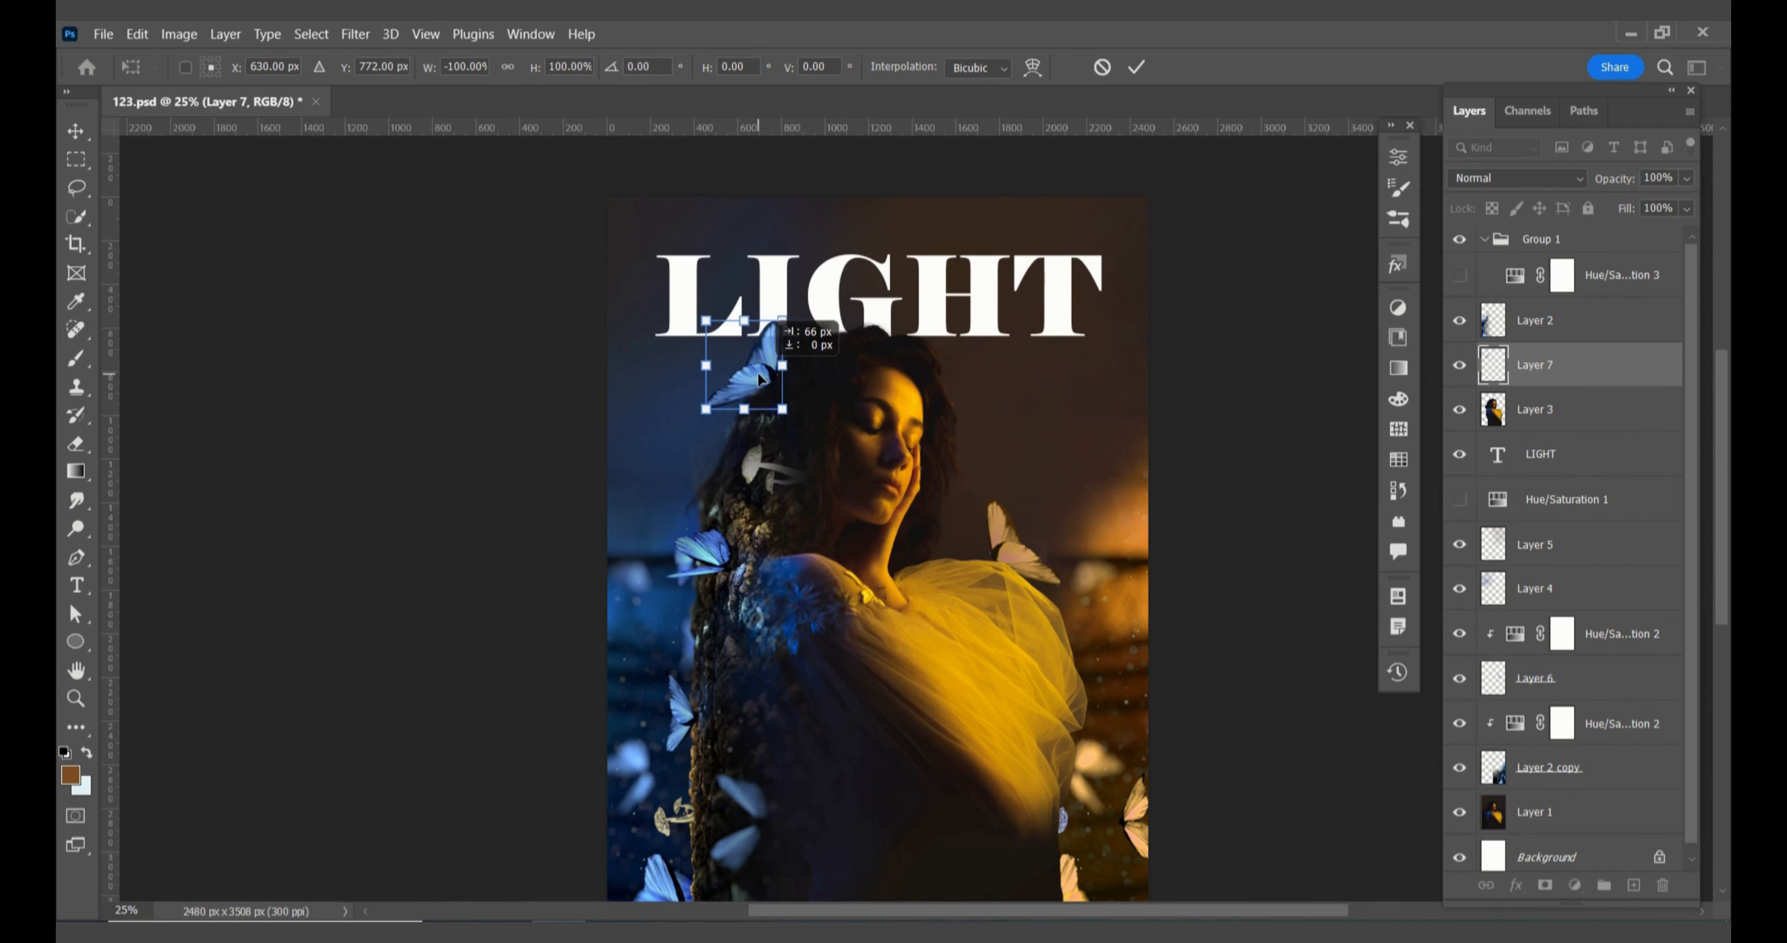
click(1277, 406)
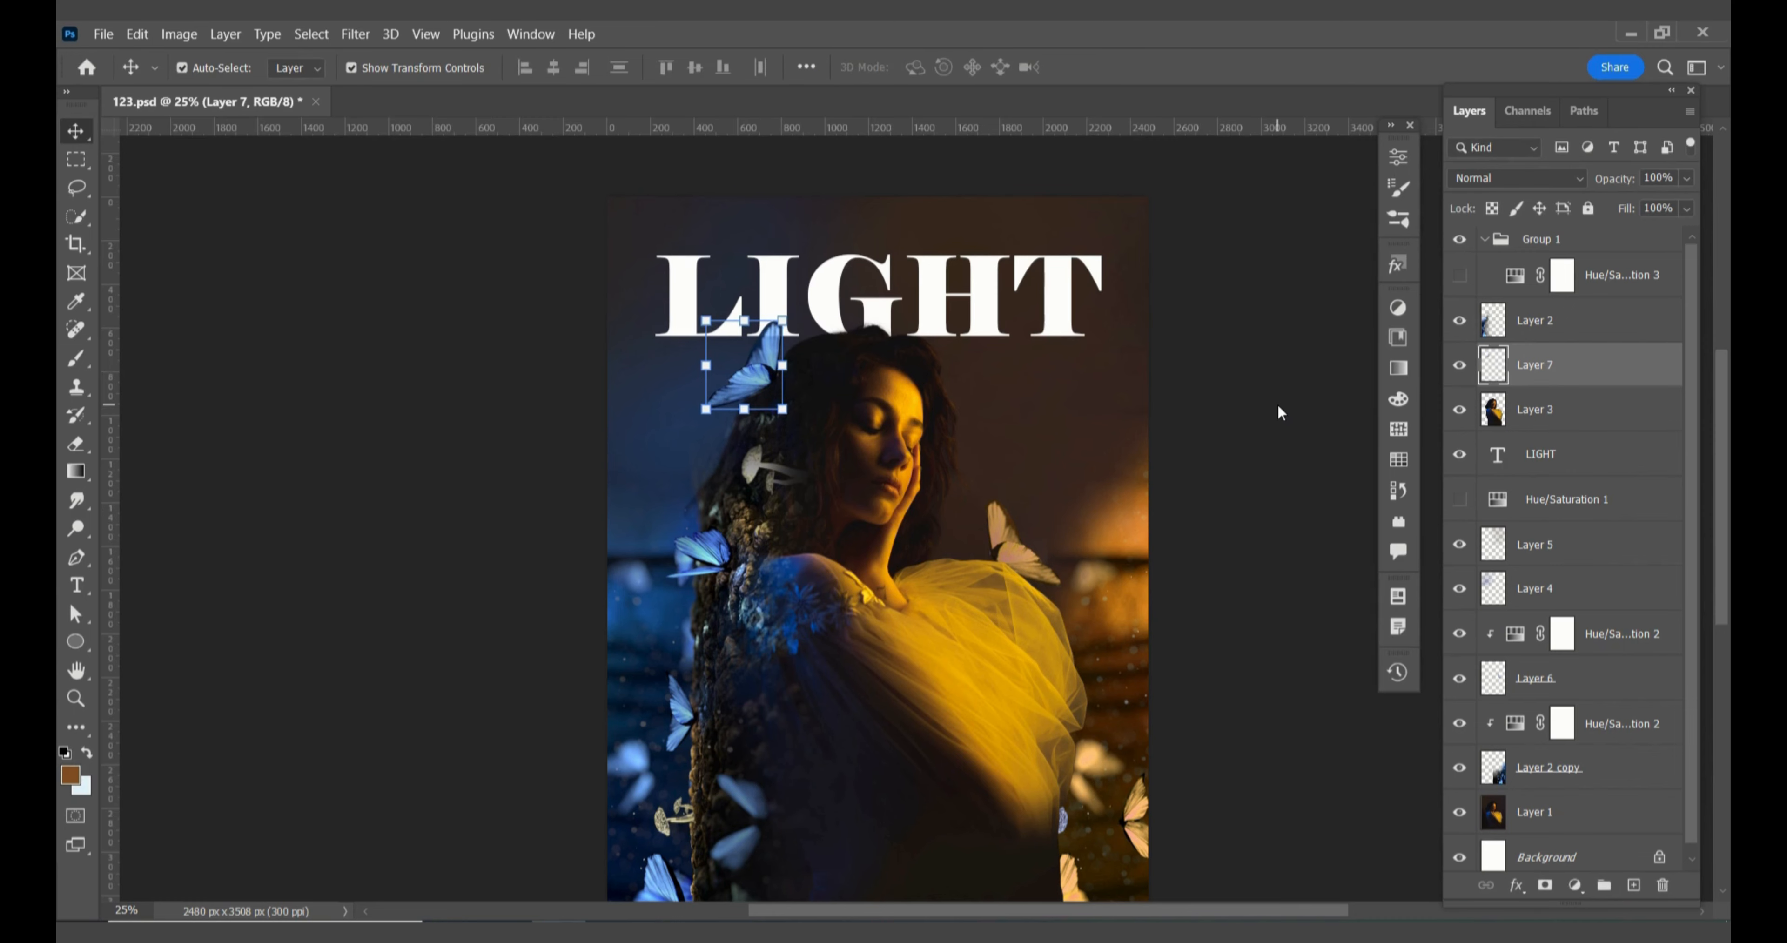
click(1277, 406)
scroll(1019, 586, up, 2)
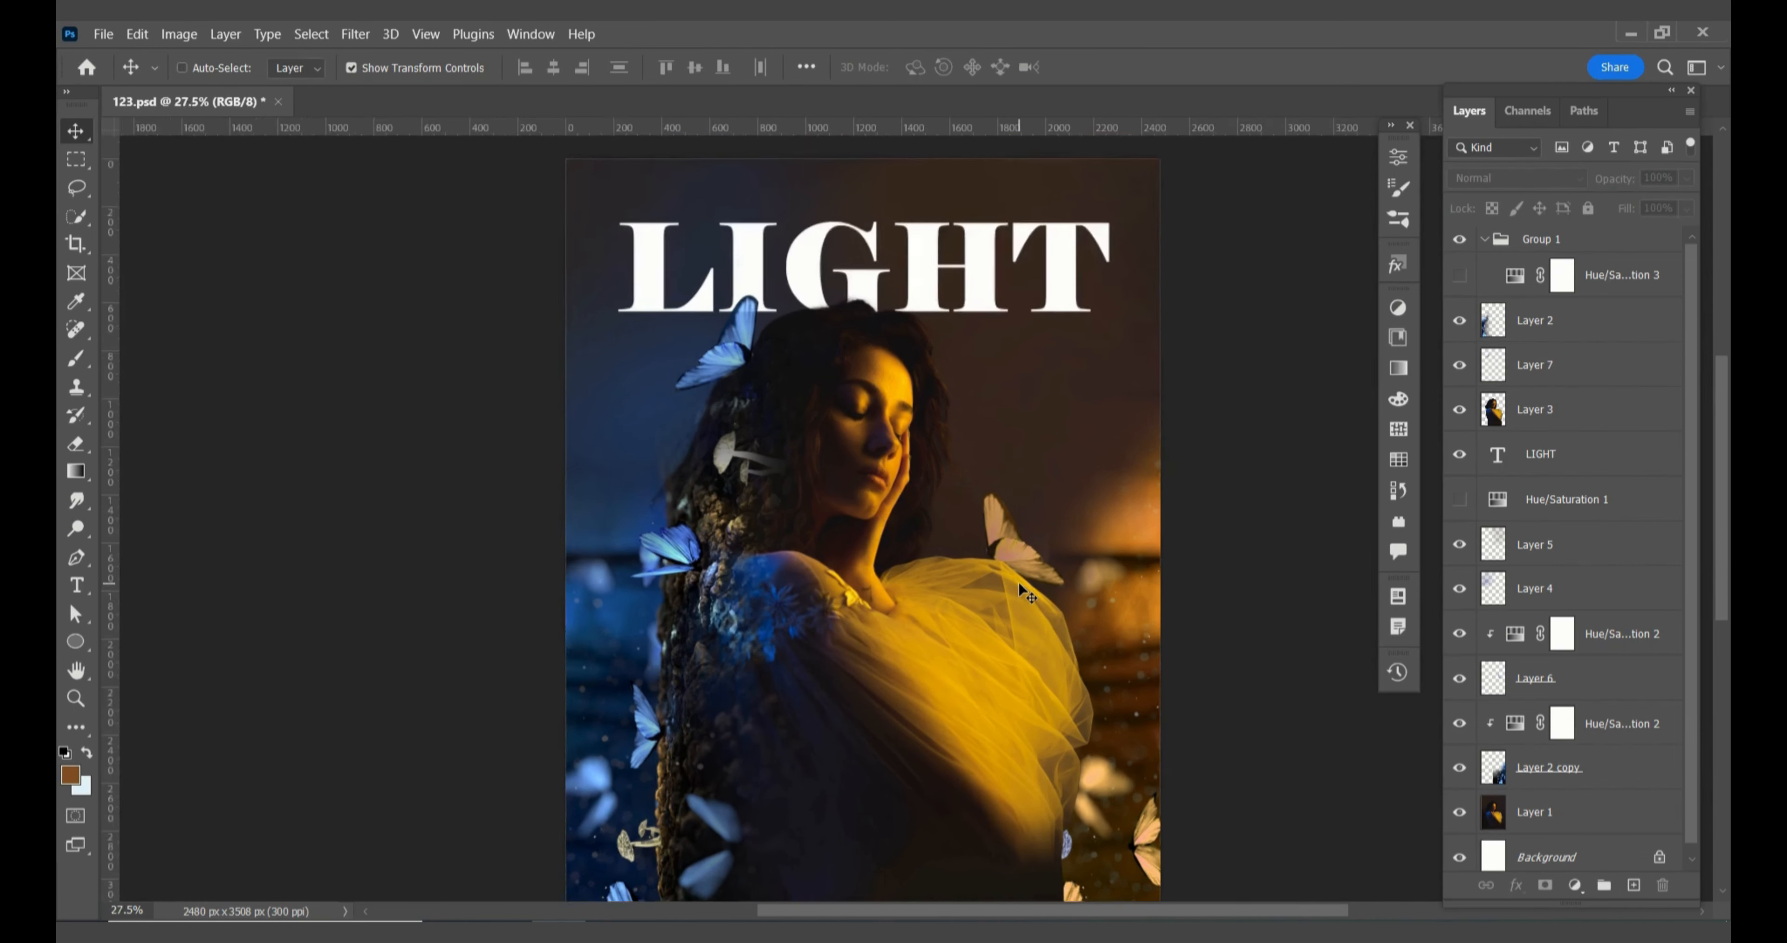
scroll(1019, 586, down, 3)
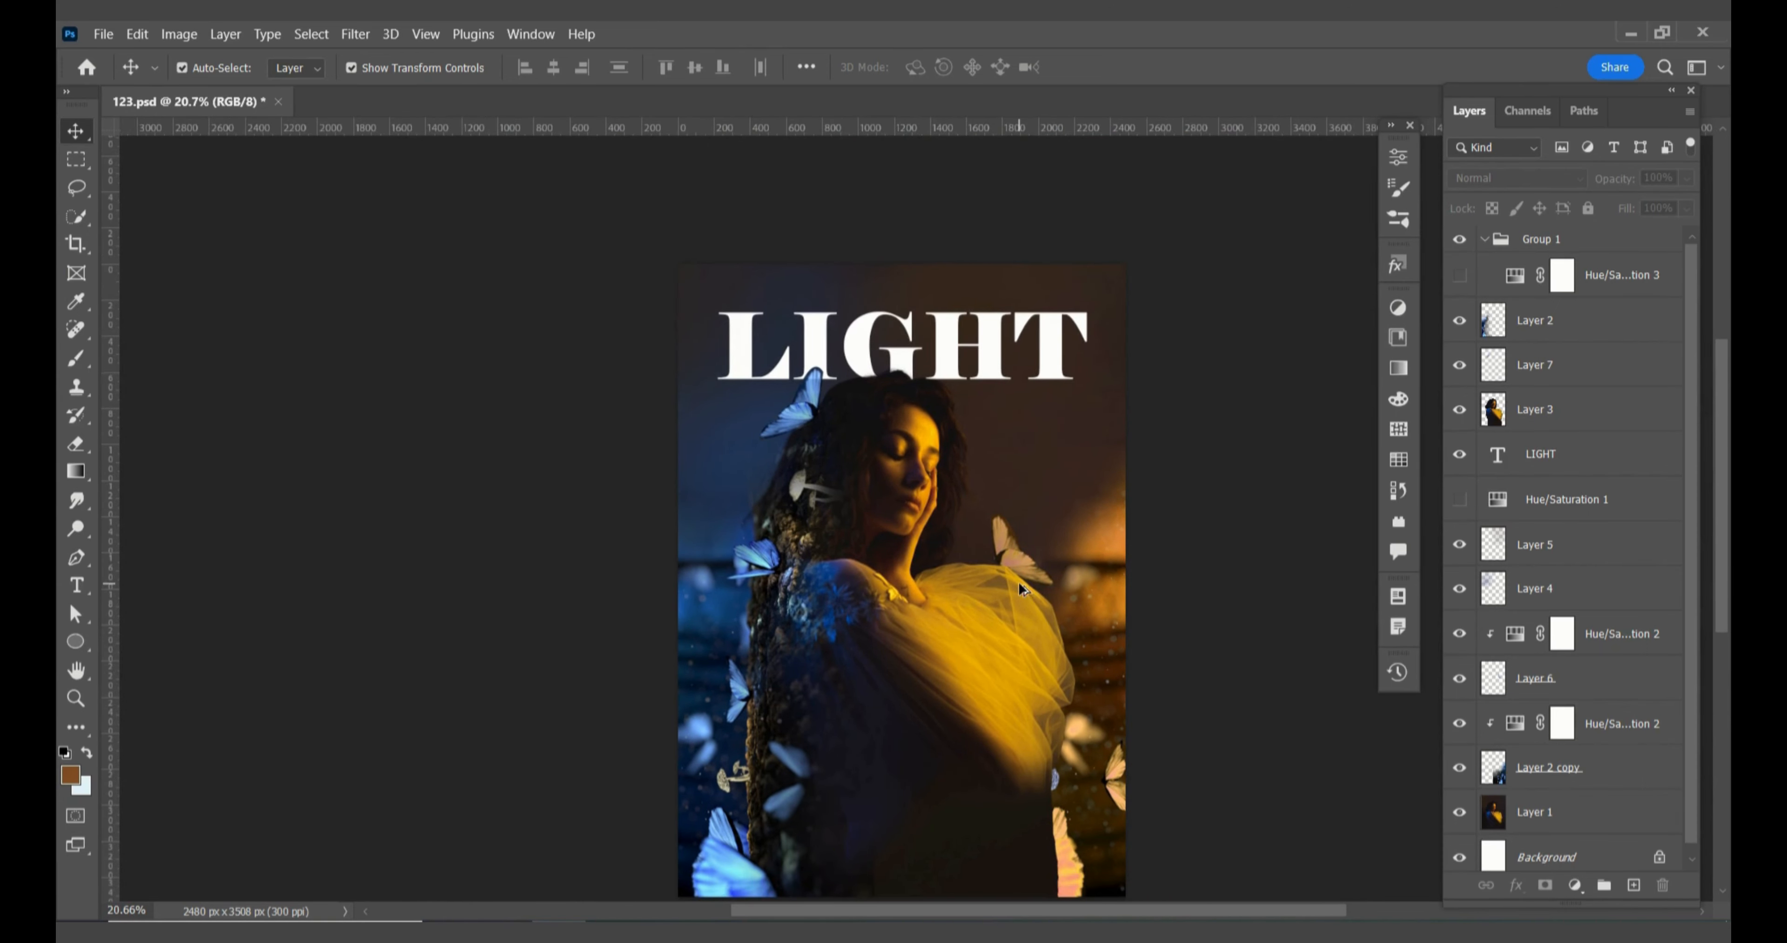
drag(808, 416, 815, 415)
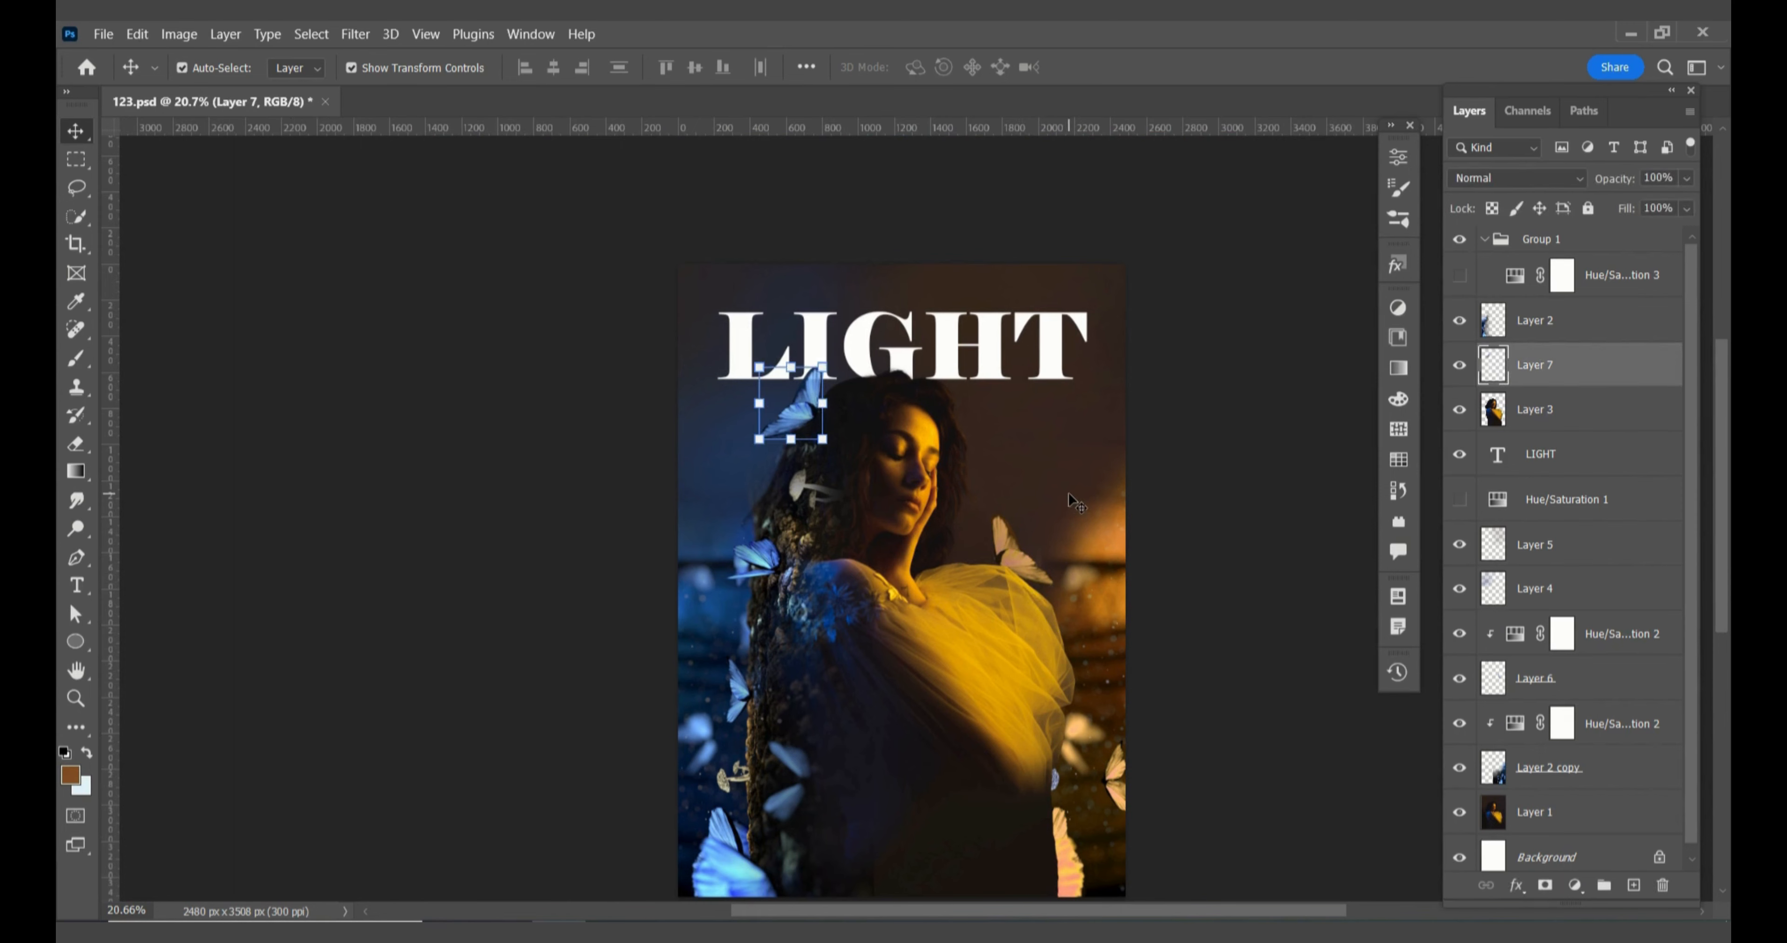
click(1219, 492)
- Create a new layer directly above Layer 2 and sample the bright orange of the background glow as the foreground color
scroll(1025, 554, up, 6)
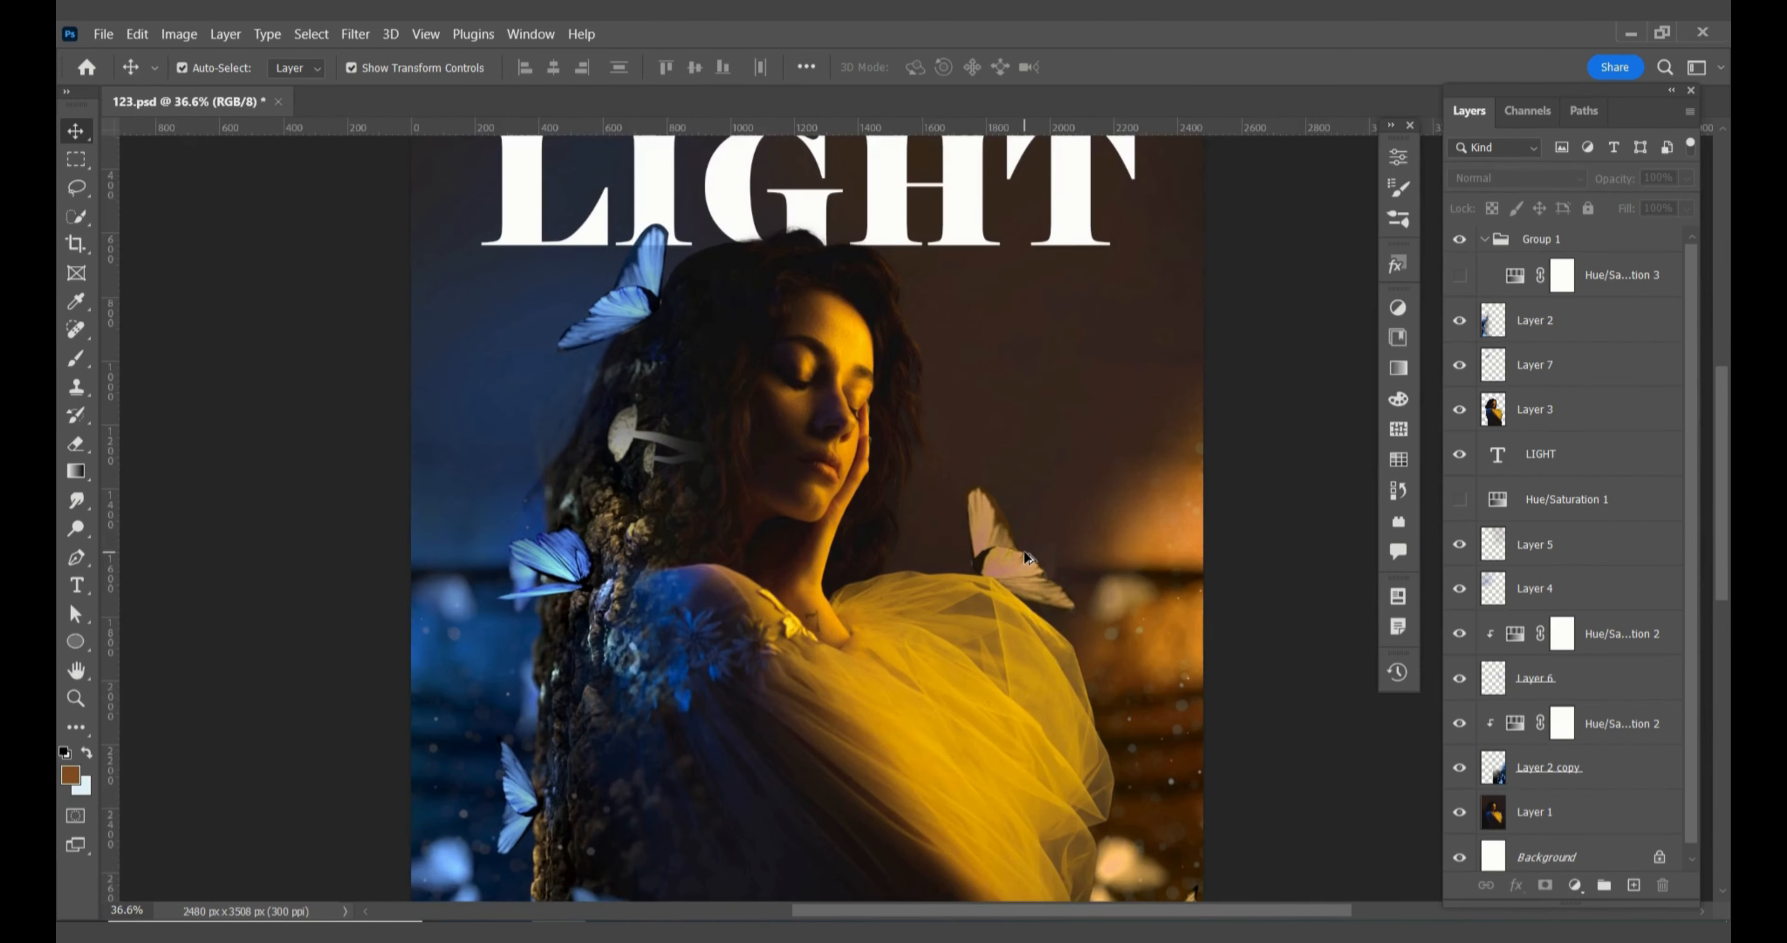
scroll(1024, 553, right, 4)
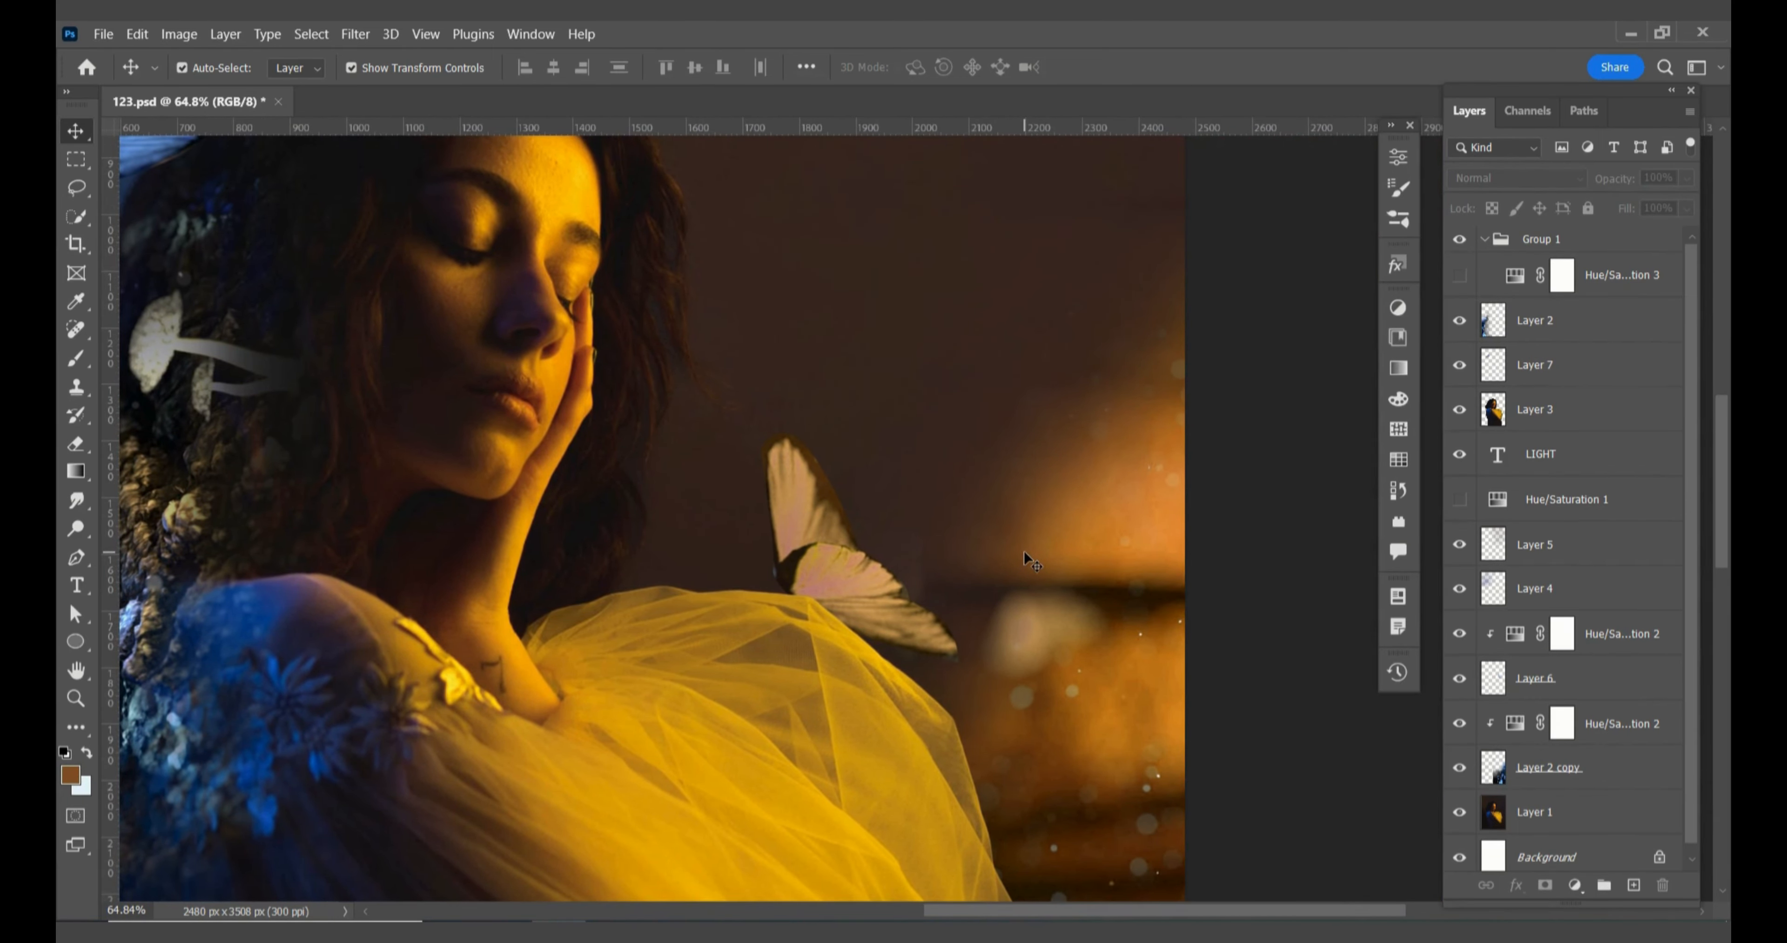
key(b)
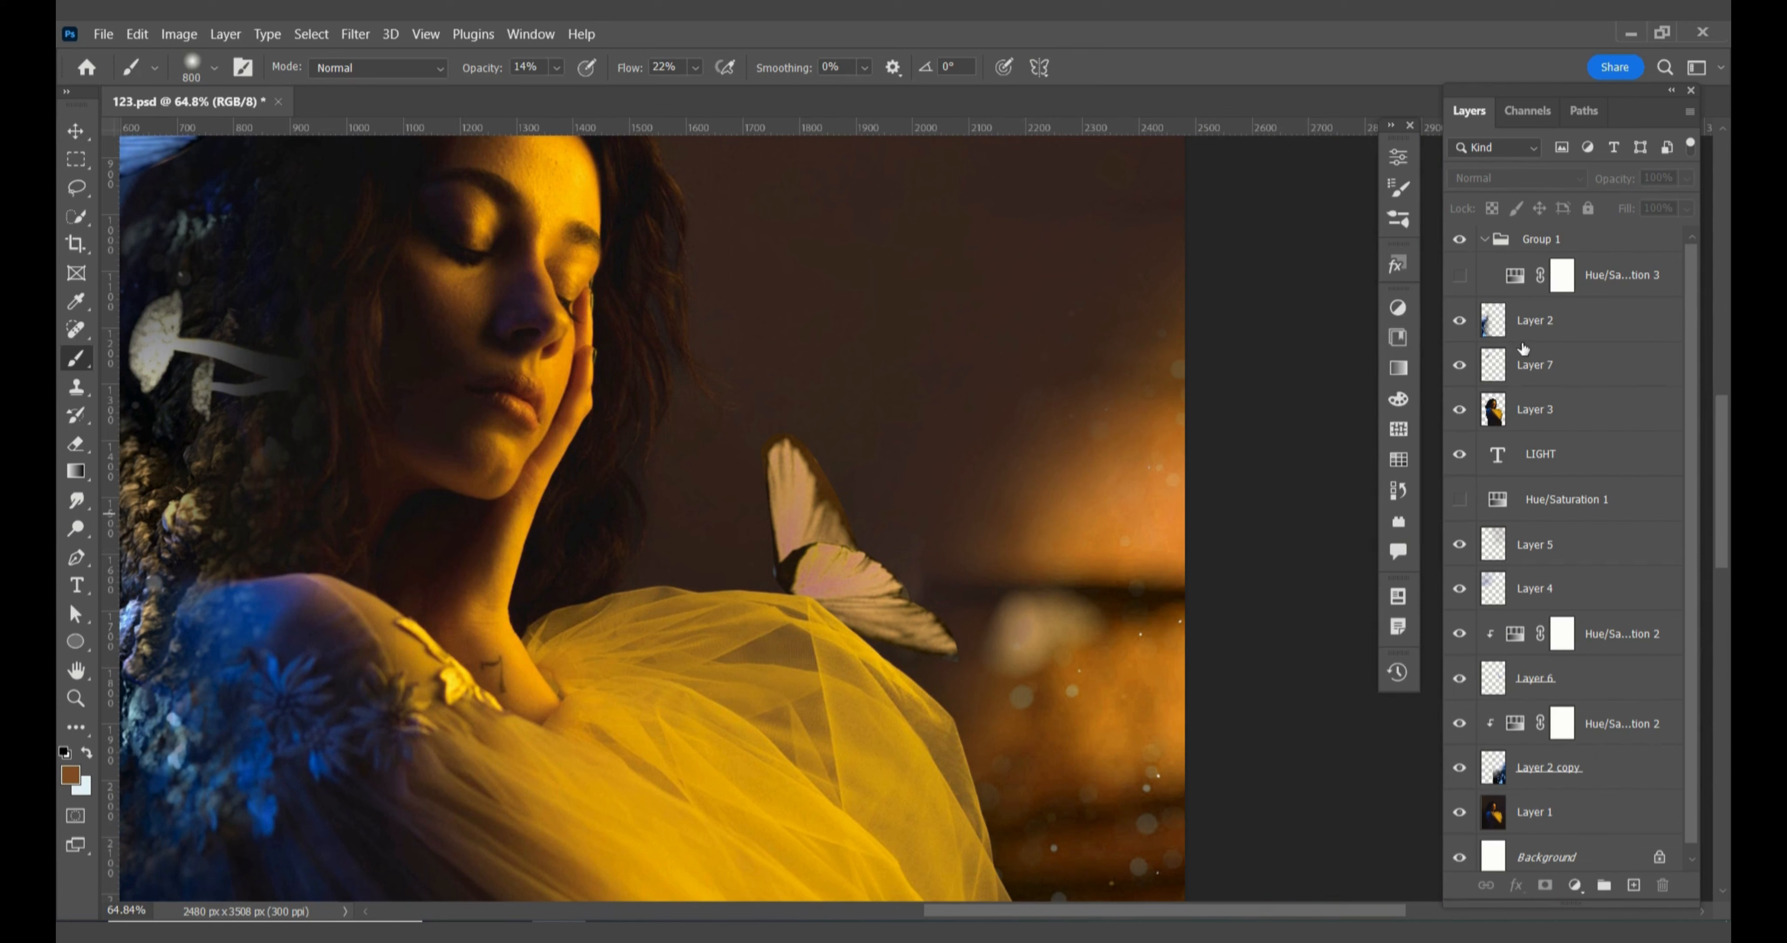
click(1576, 327)
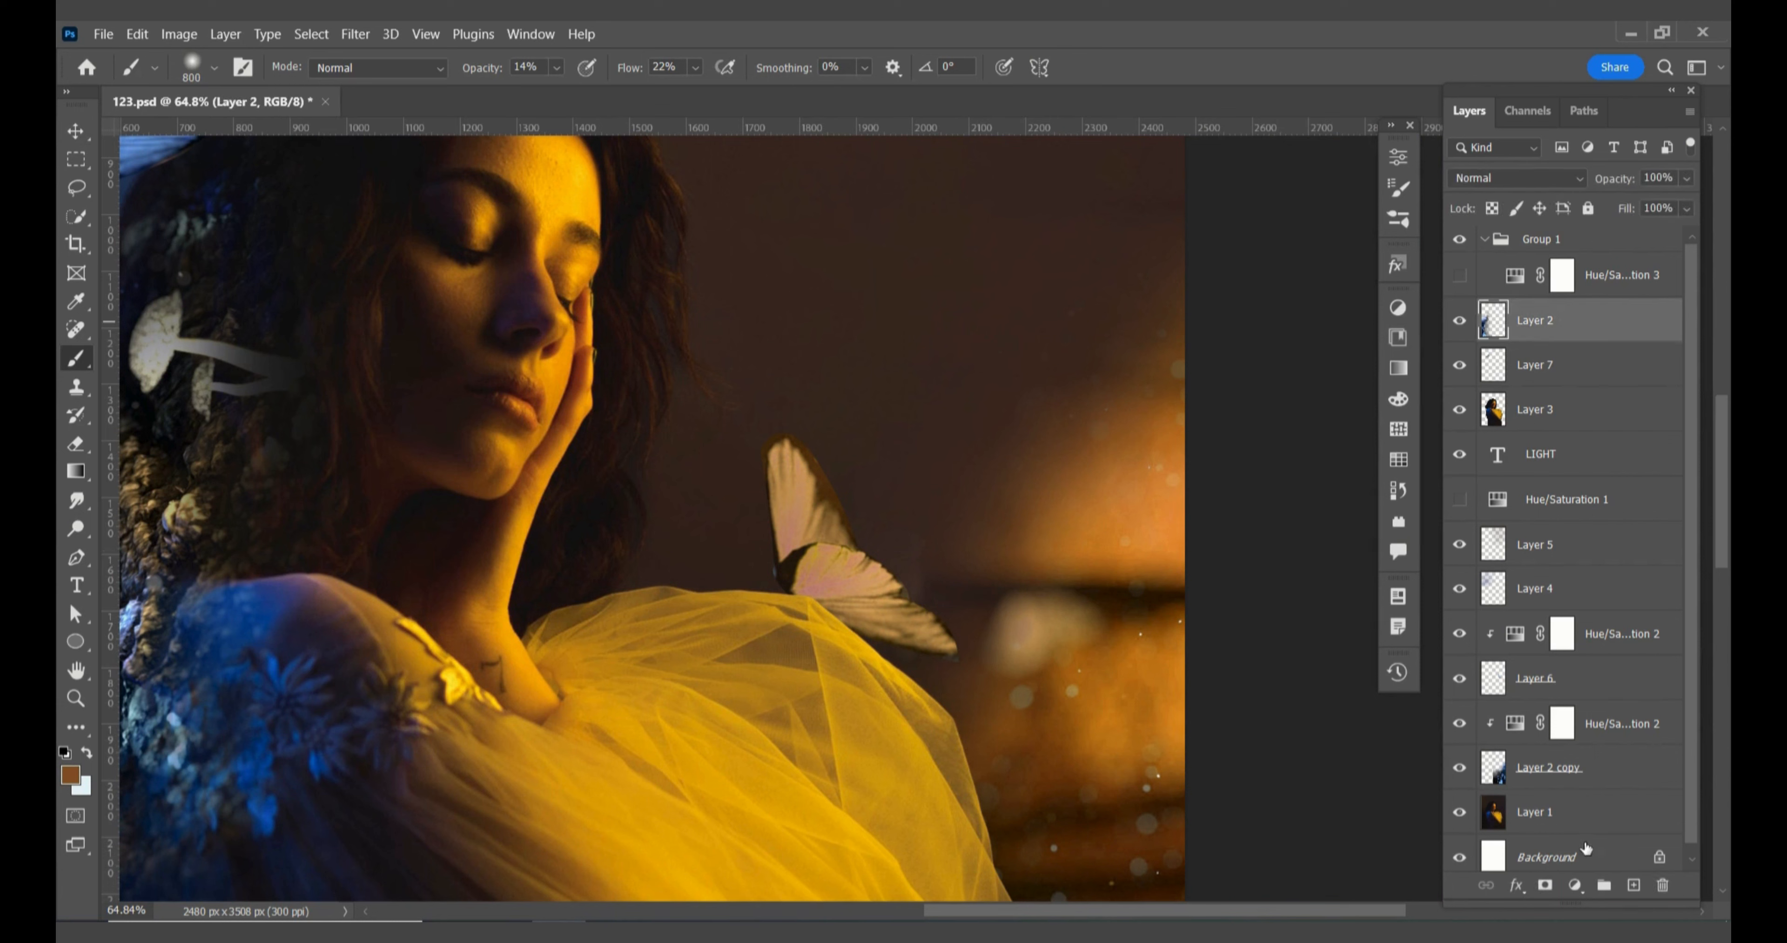
click(1634, 885)
key(i)
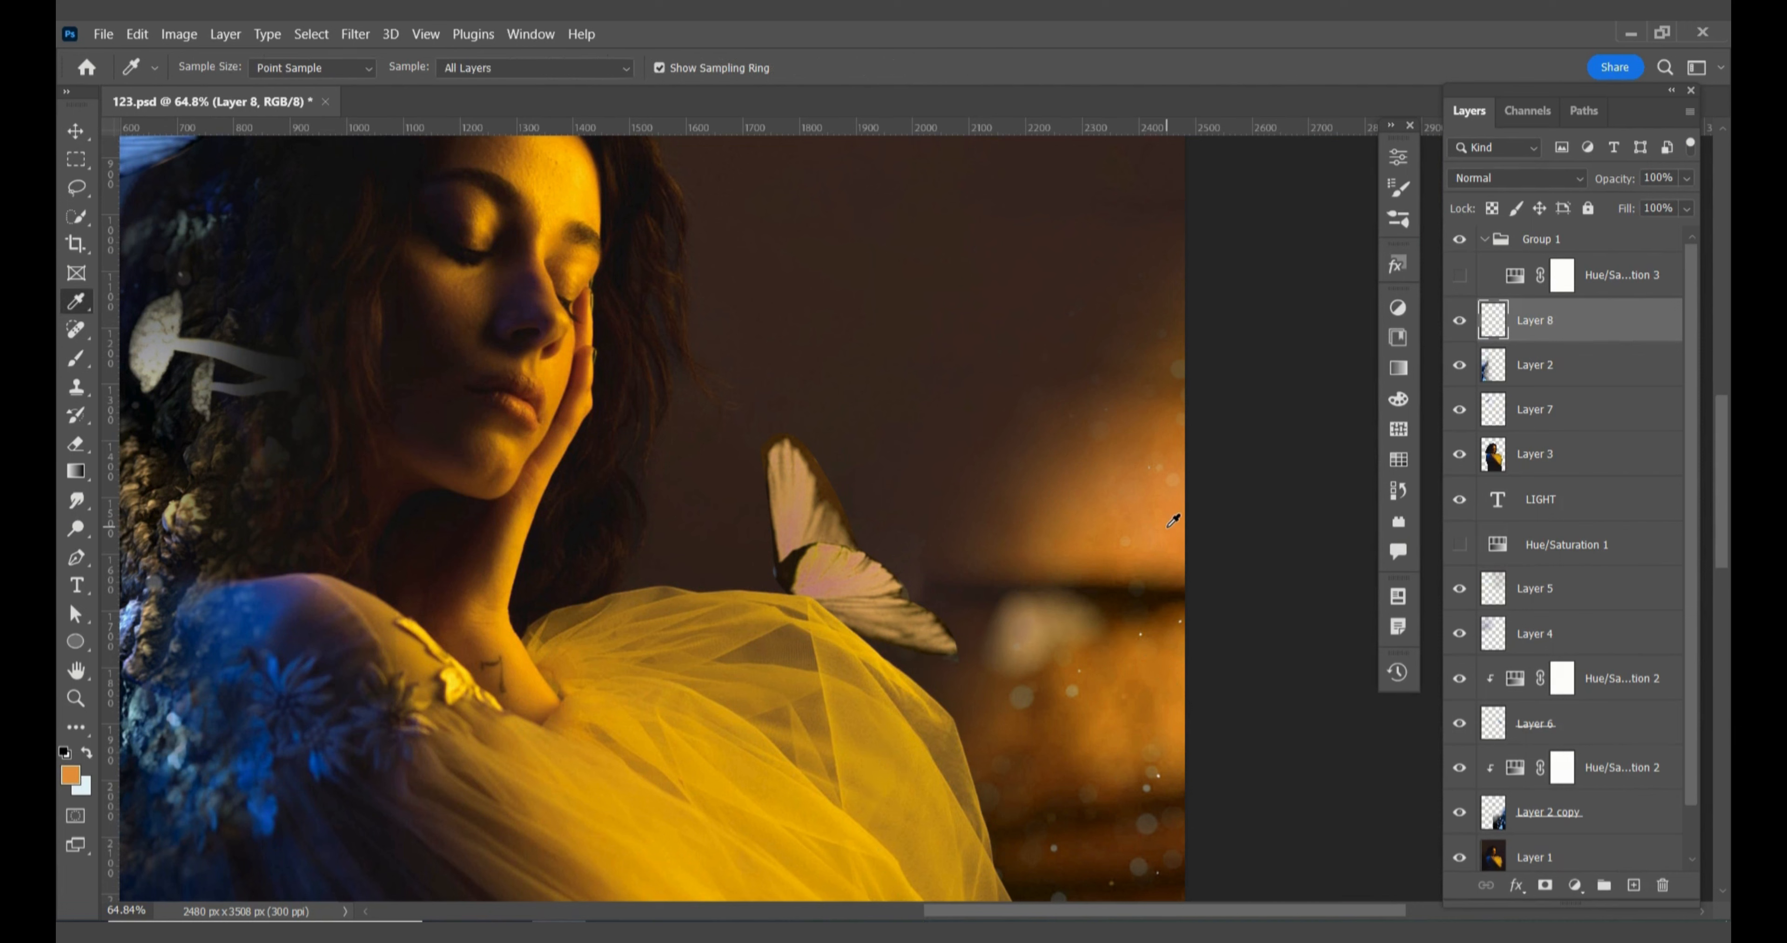
- Set up the soft round brush at 30 px with 30% opacity
key(b)
key(bracketleft)
key(bracketleft)
key(bracketleft)
key(bracketleft)
key(bracketleft)
key(bracketleft)
key(bracketleft)
key(bracketleft)
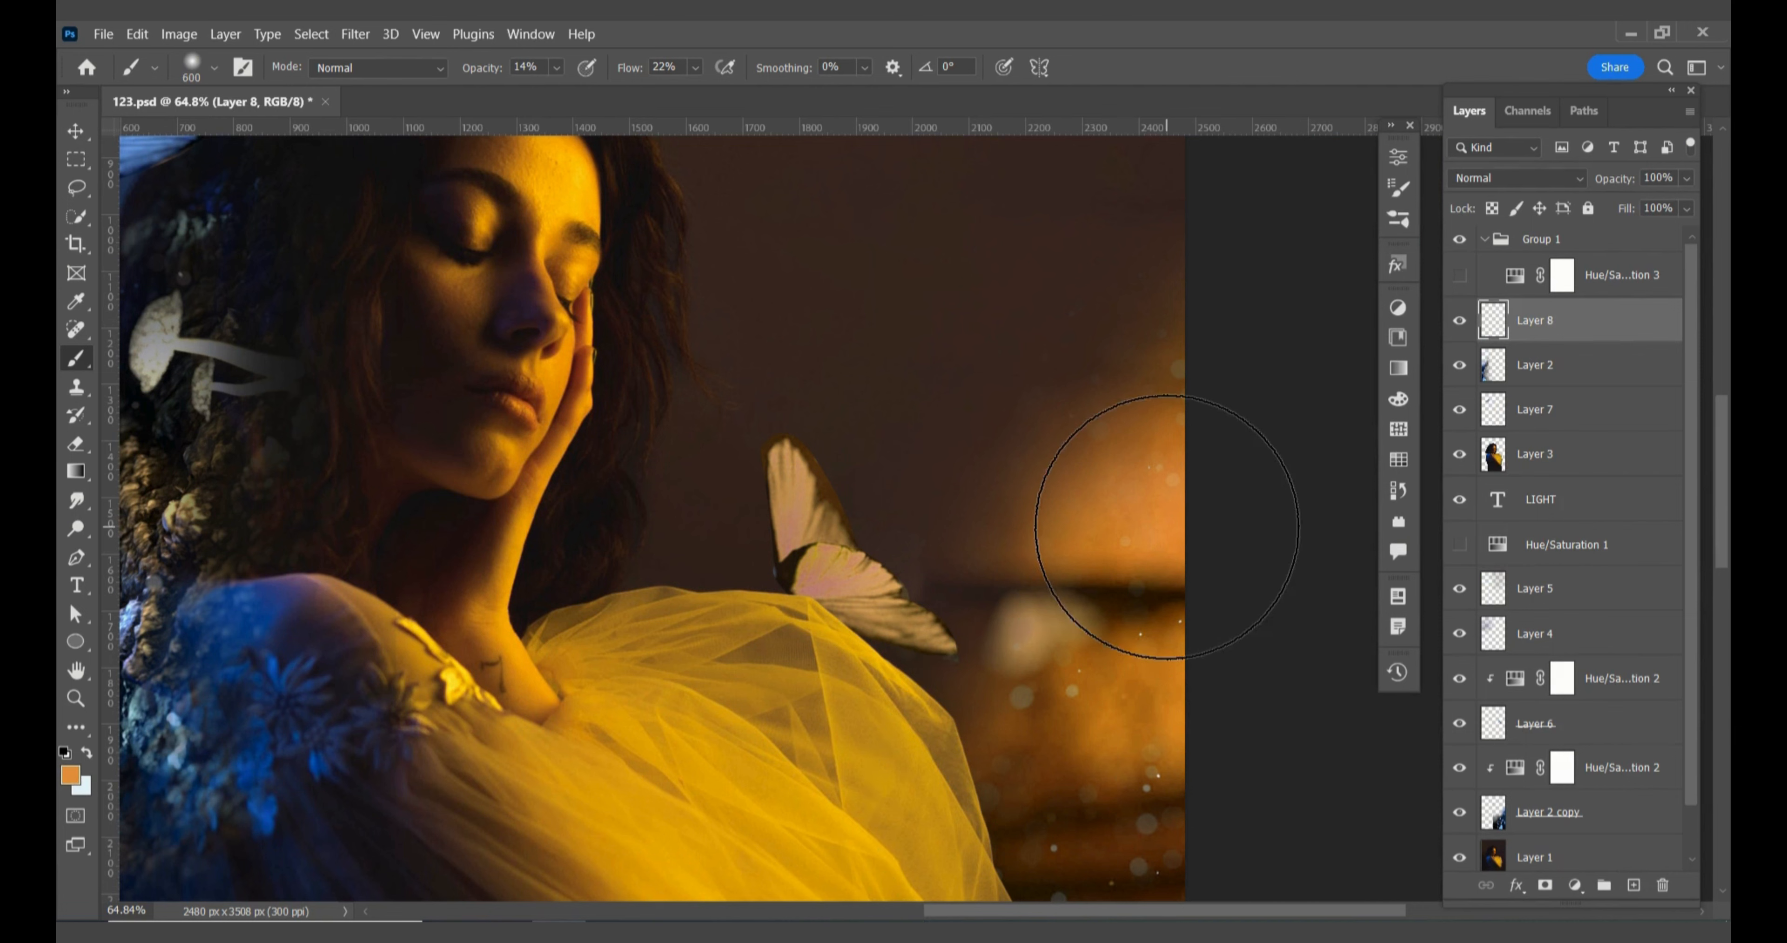
key(bracketleft)
key(bracketleft)
key(bracketleft)
key(bracketleft)
key(bracketleft)
key(bracketleft)
key(bracketleft)
key(bracketleft)
scroll(824, 606, up, 5)
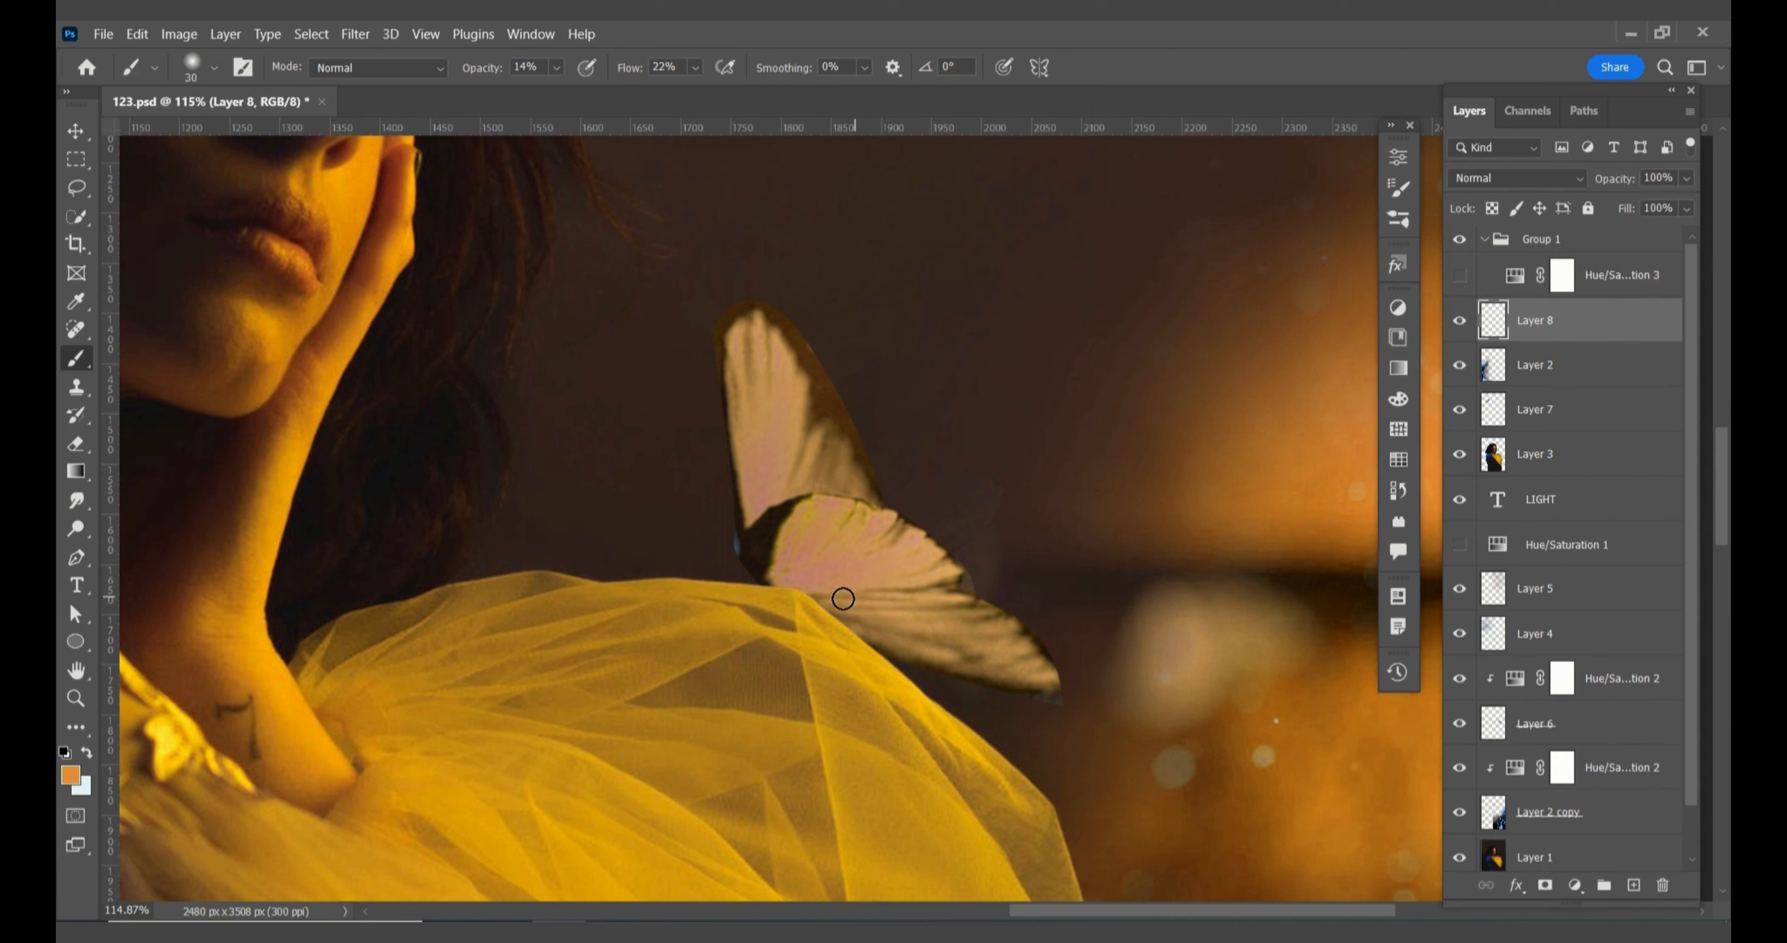
right_click(834, 548)
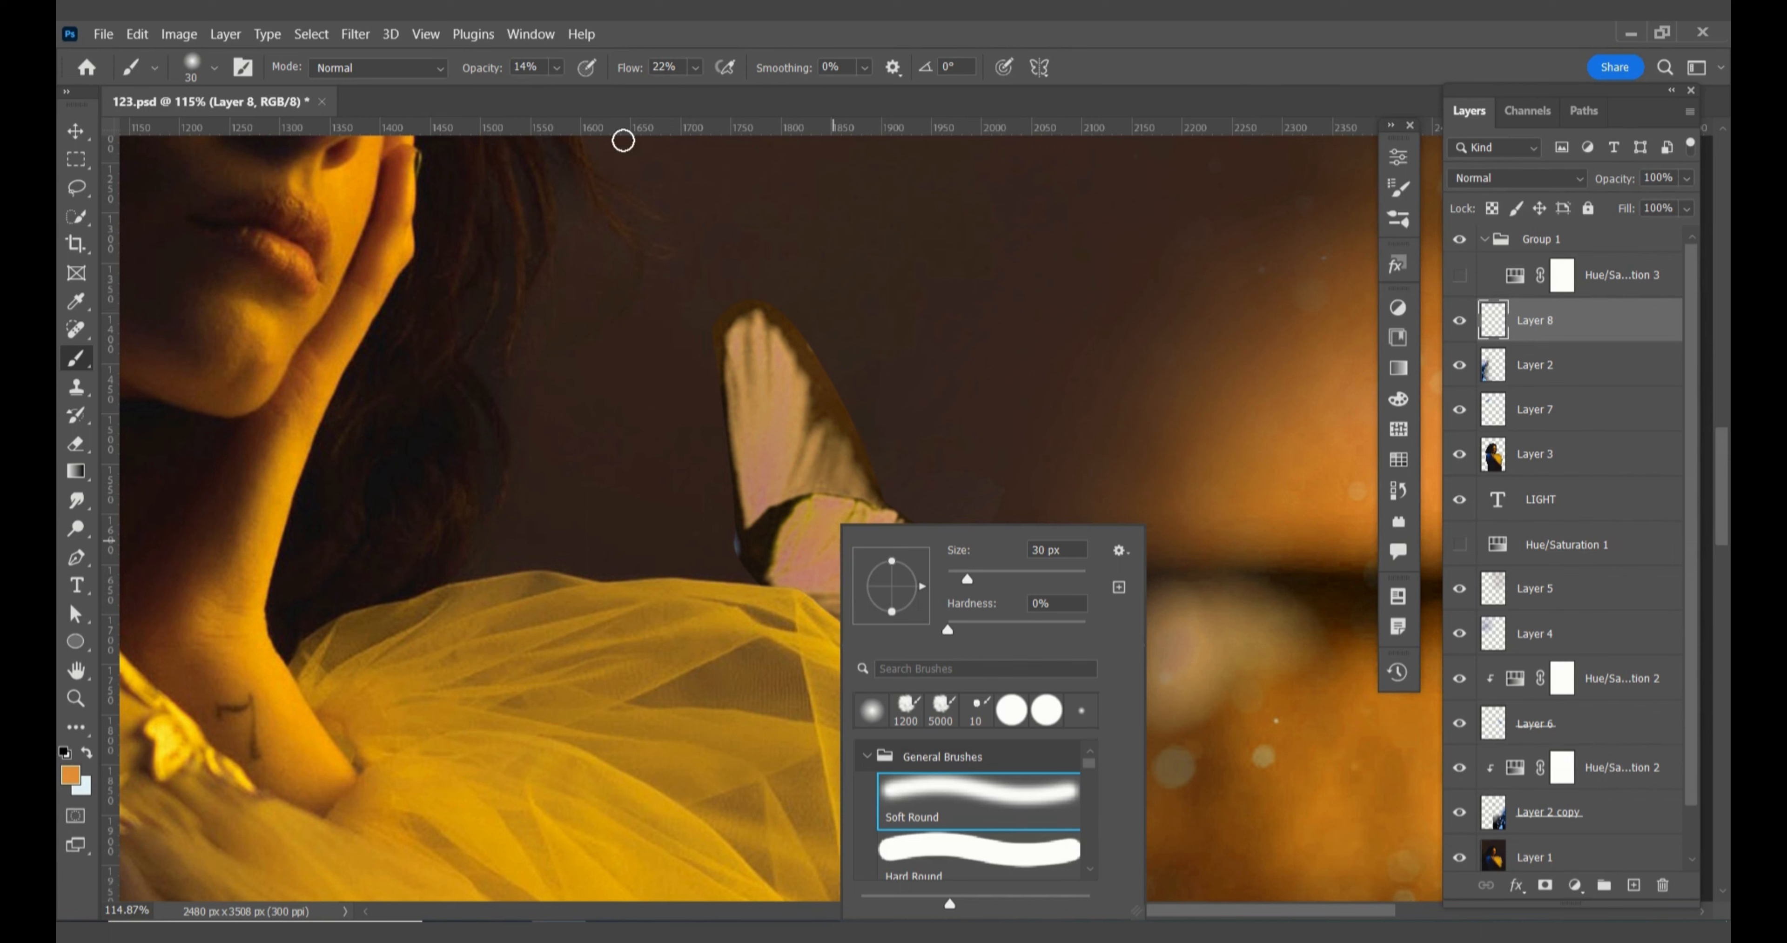
click(557, 68)
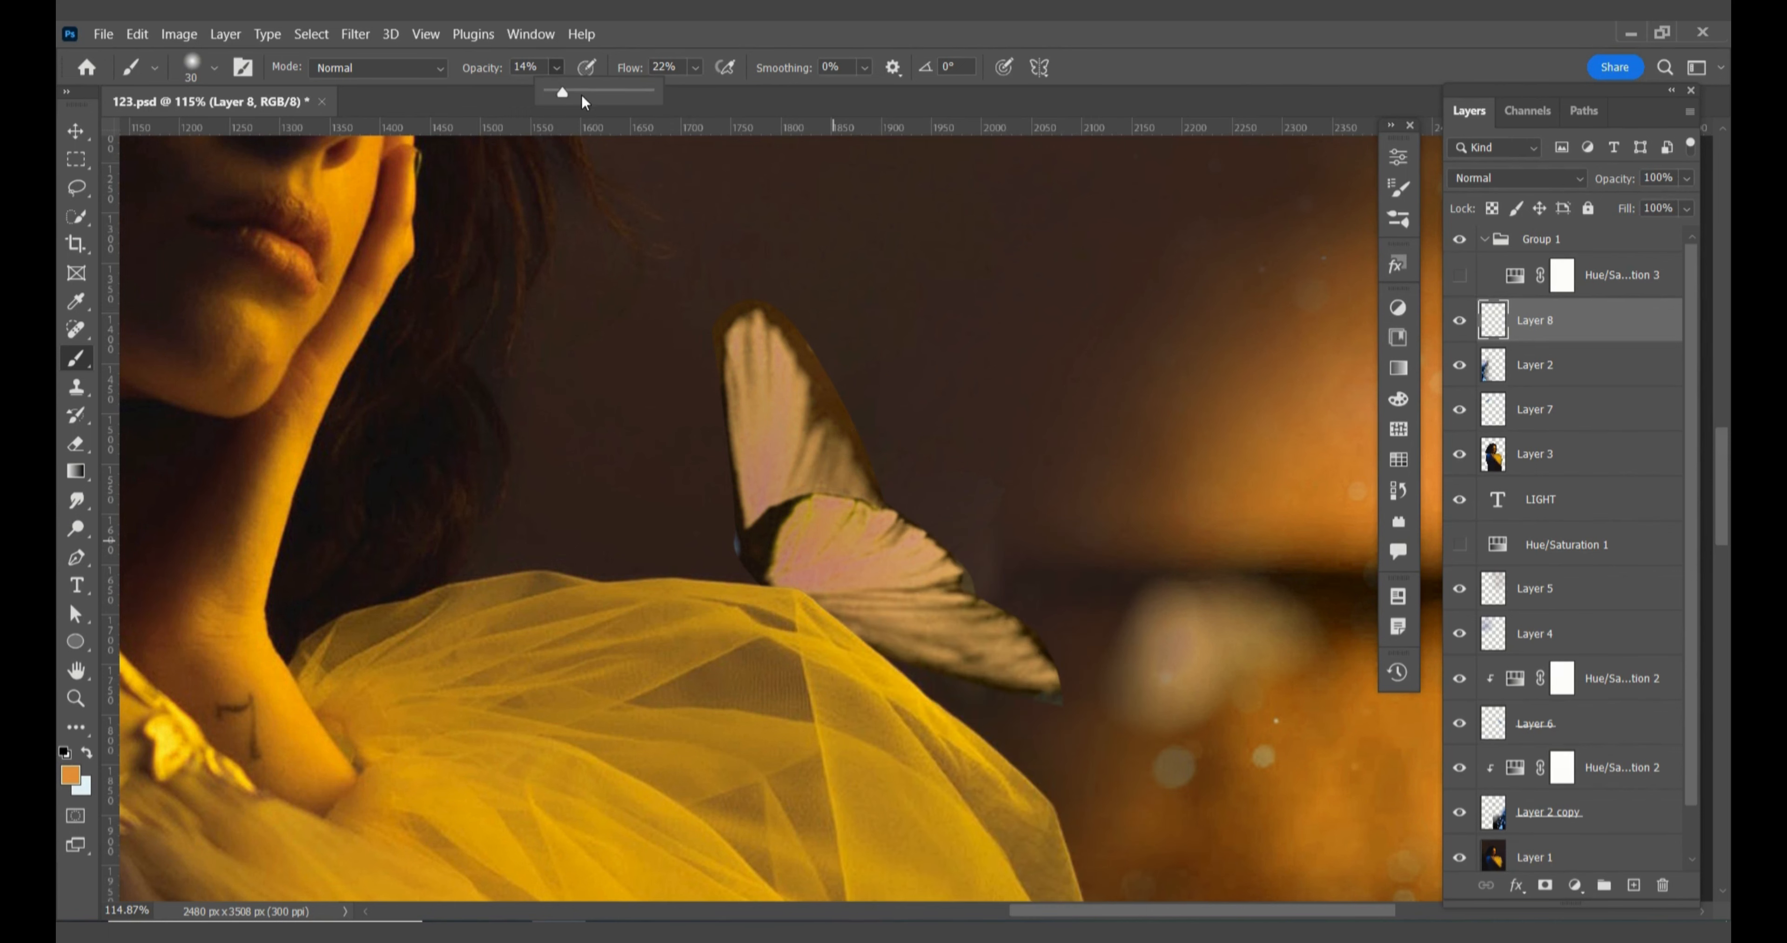
- Brush the sampled orange over the wings of the butterfly above the yellow dress on Layer 8
click(819, 573)
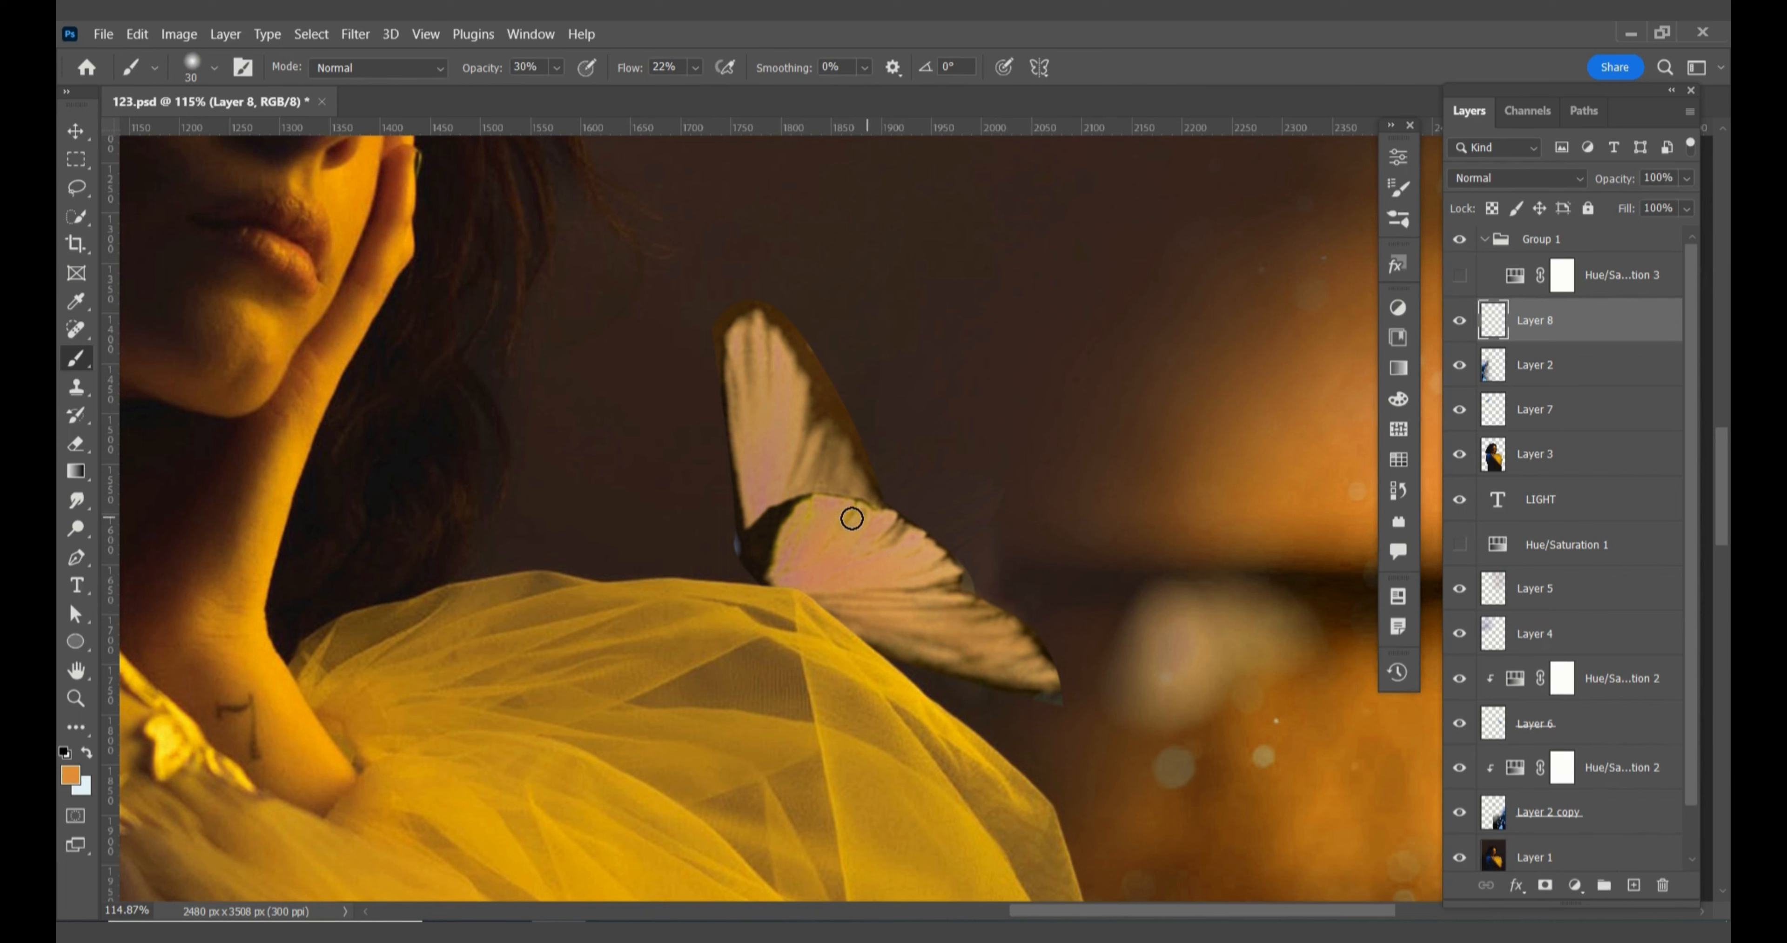
mouse_move(761, 436)
mouse_down()
mouse_move(855, 504)
mouse_move(783, 480)
mouse_move(780, 406)
mouse_up()
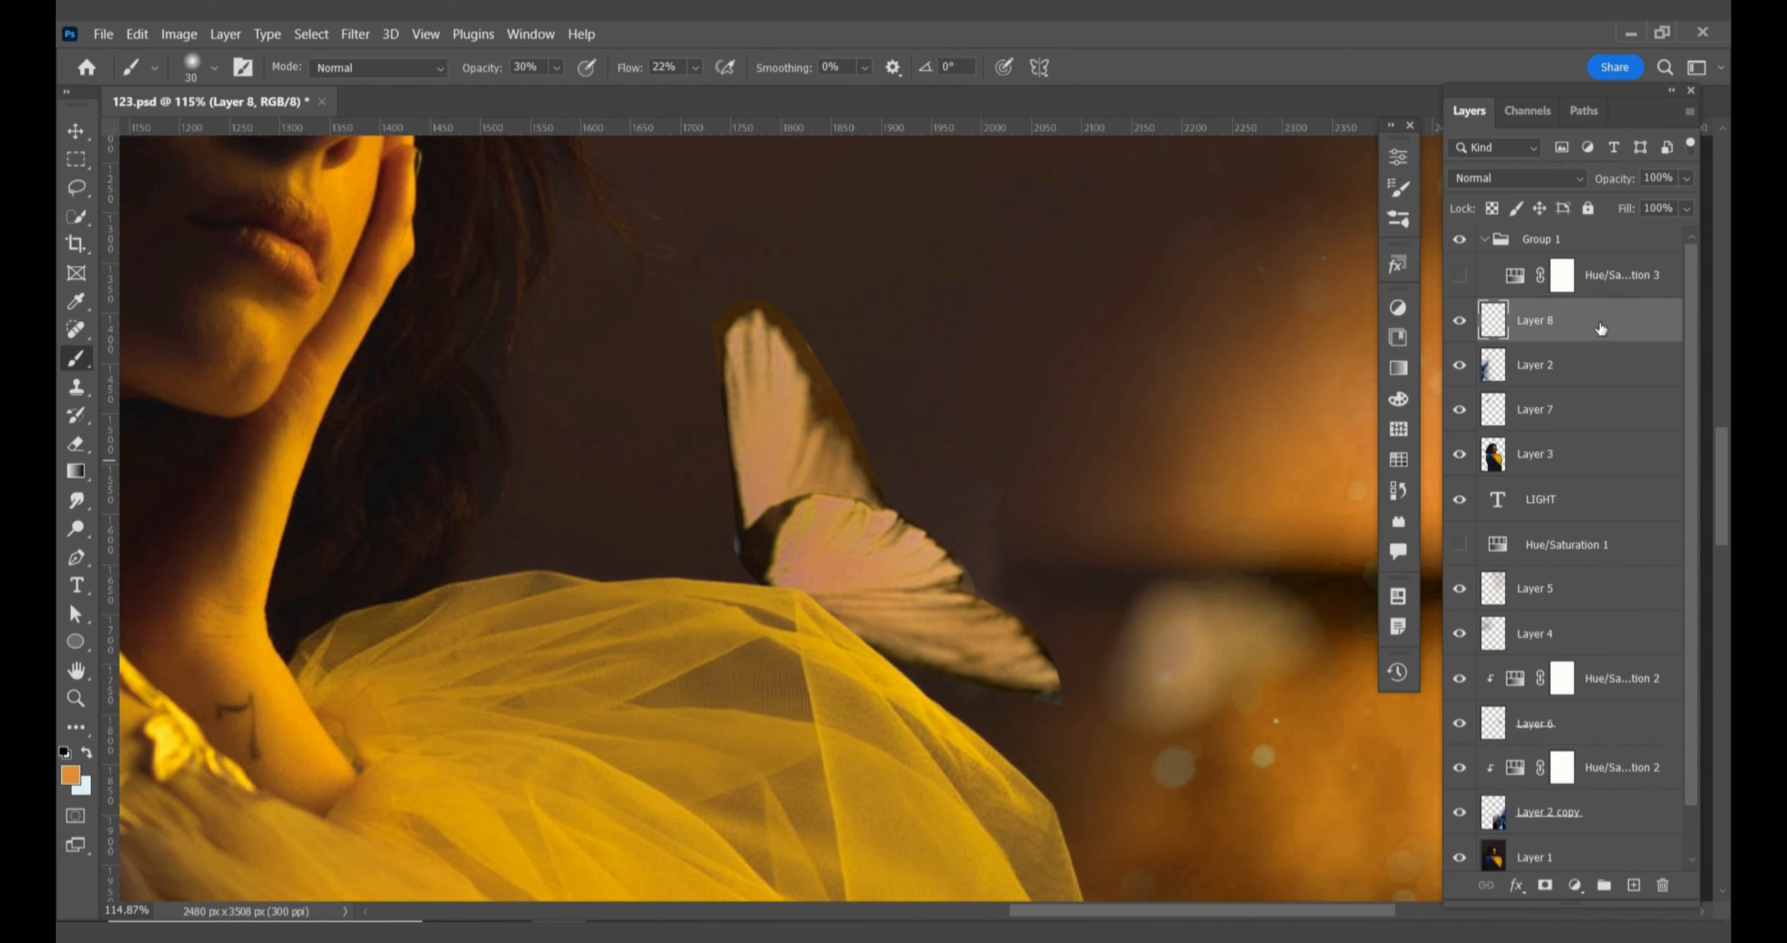
scroll(917, 416, down, 3)
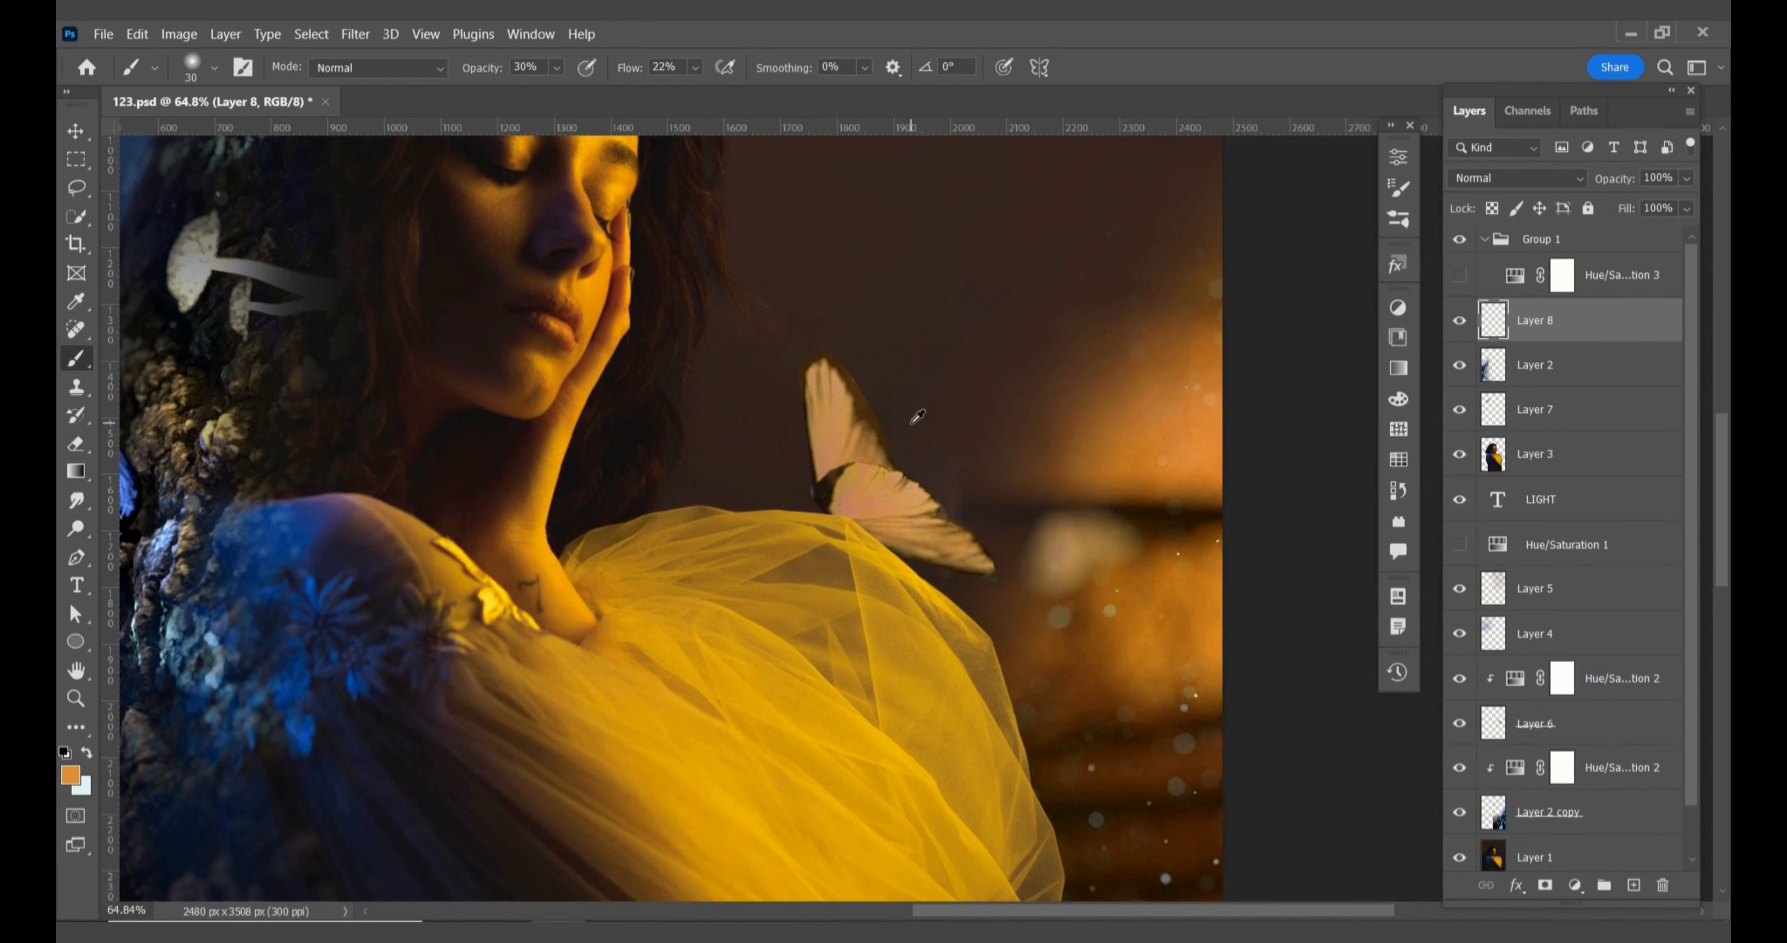
- Sample the orange background glow and choose a lighter orange from it as the foreground color
key(i)
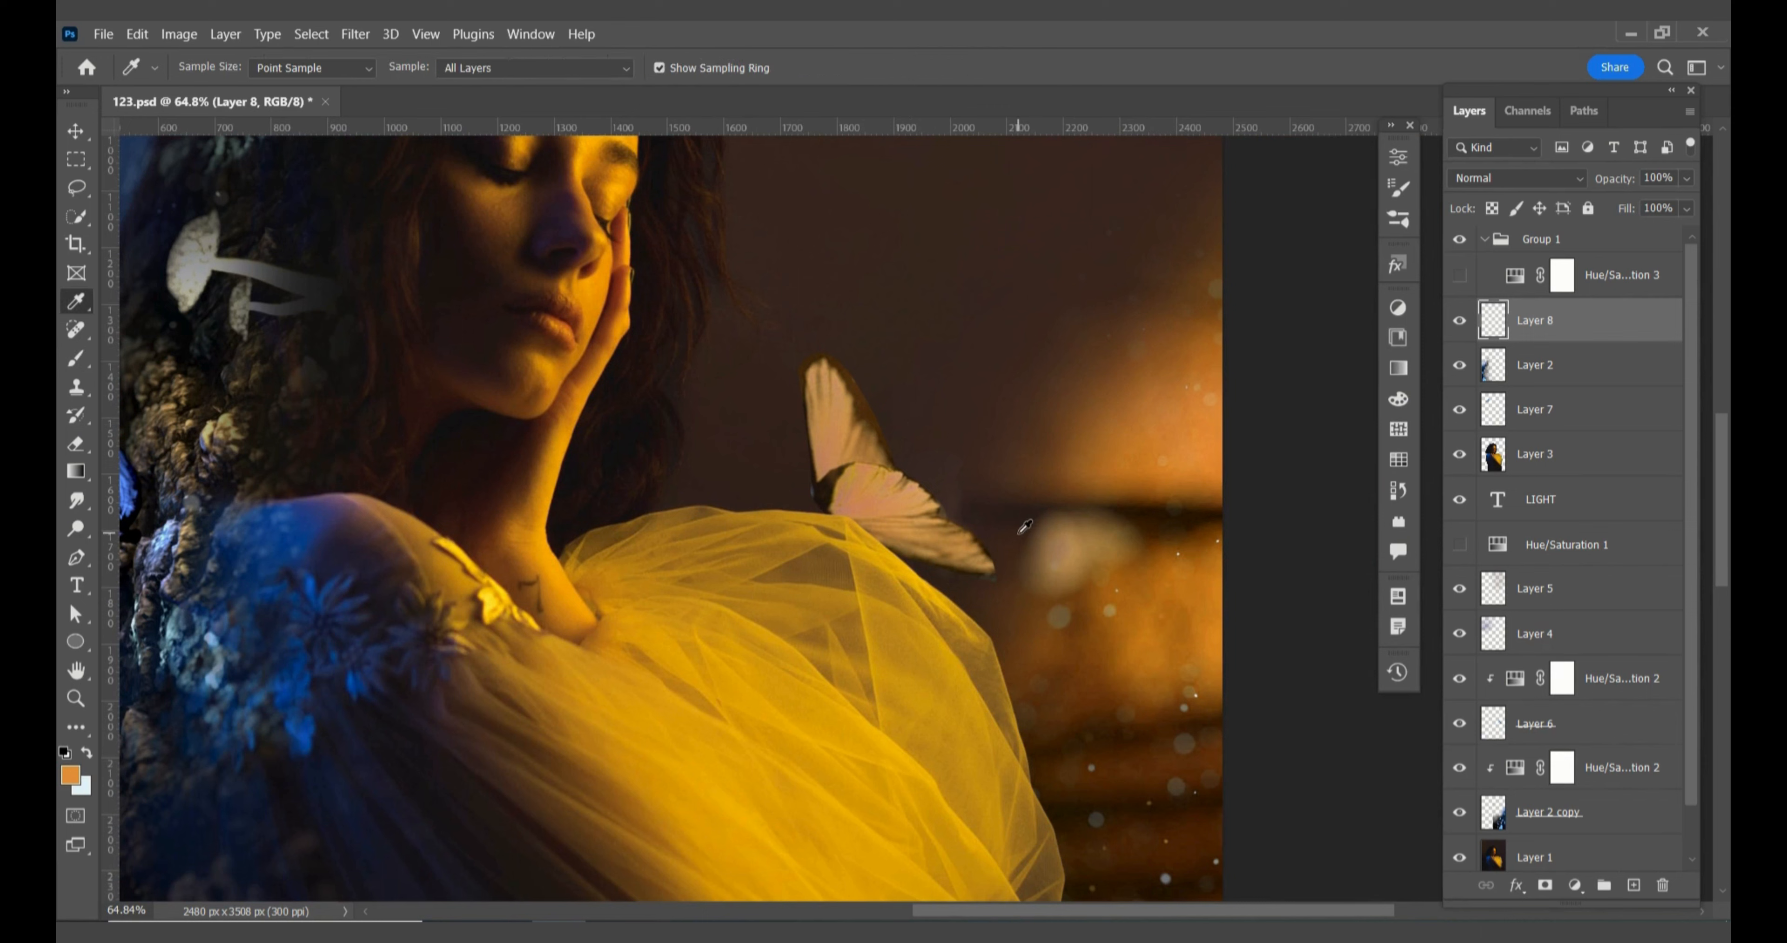
click(1137, 448)
click(66, 774)
drag(1249, 477, 1177, 434)
click(1542, 412)
- Try light orange paint on a new layer above Layer 8, with the layer's blend mode set to Hard Mix
click(1634, 884)
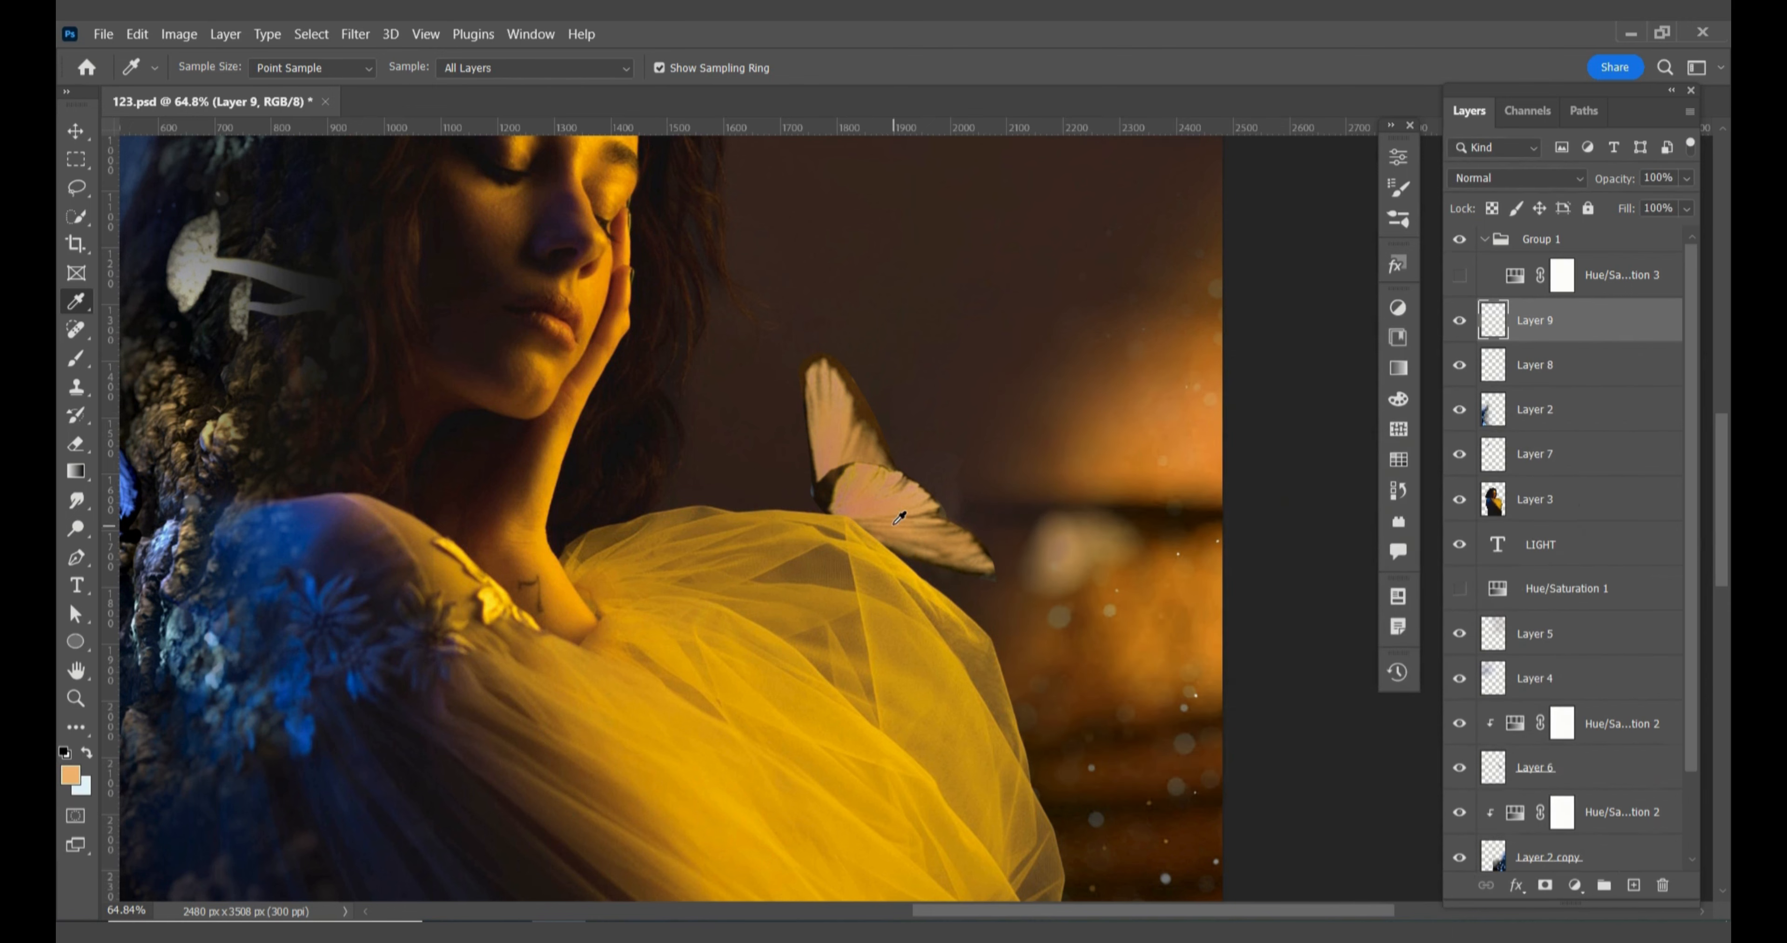
key(b)
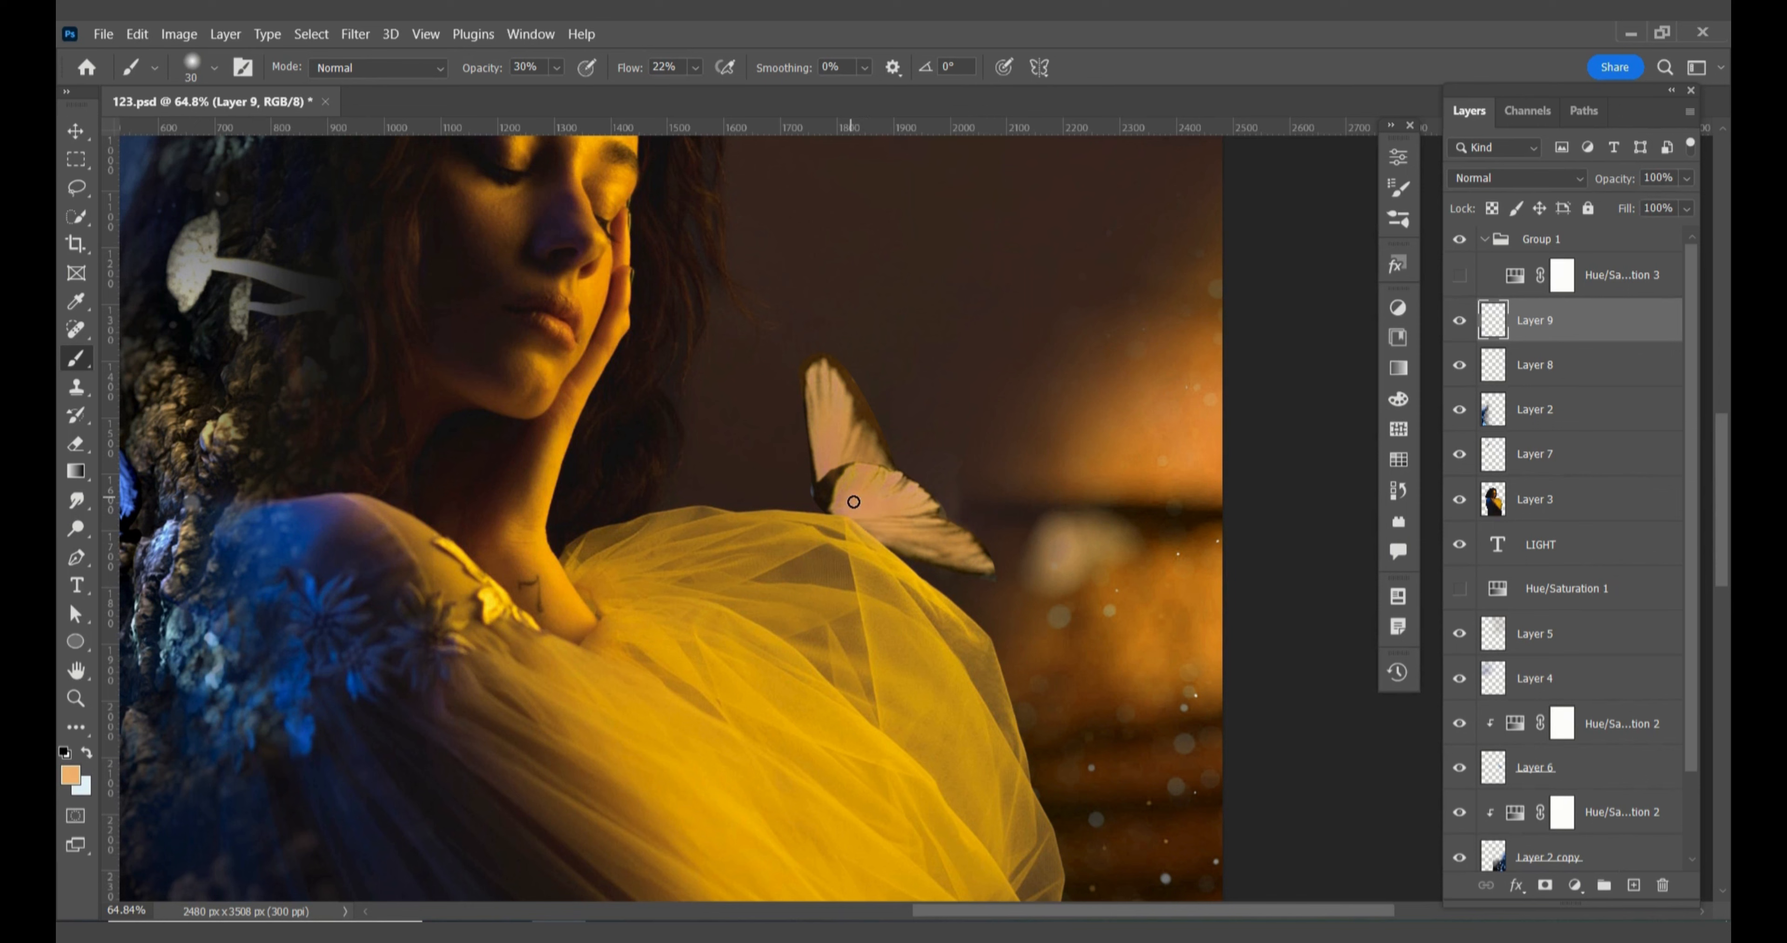
click(1457, 315)
click(1458, 315)
click(1574, 178)
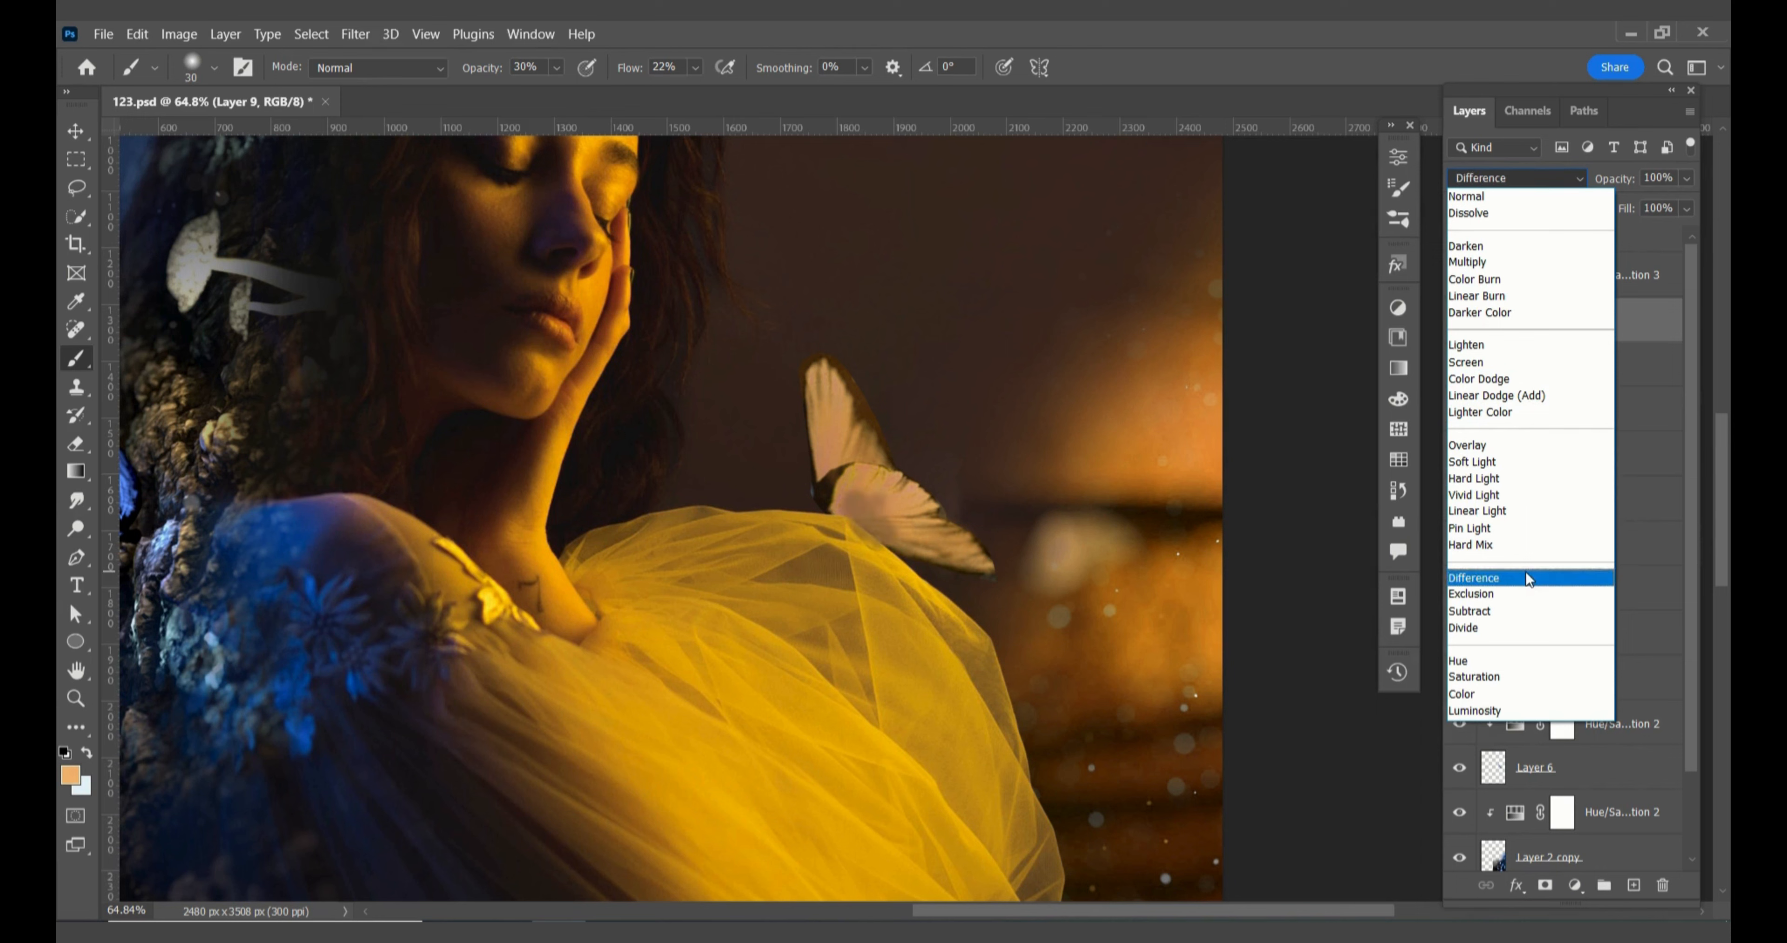
click(1530, 542)
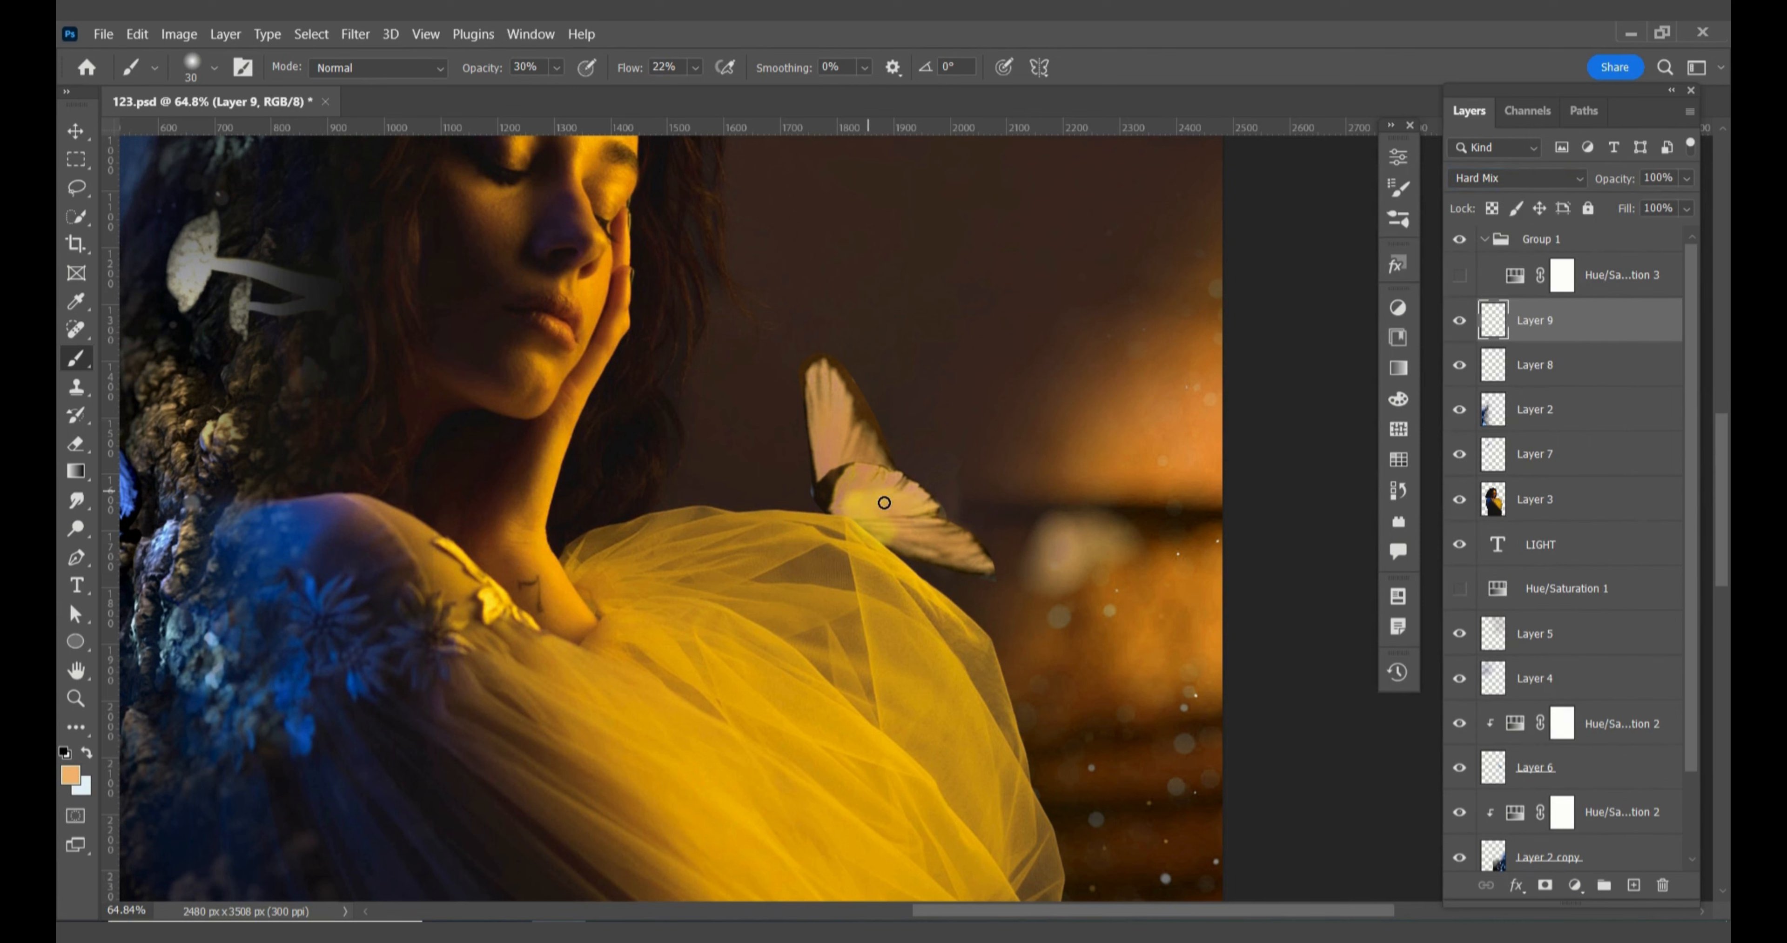
- Try more light orange strokes over the butterfly's lower wing on the Hard Mix layer, and delete that layer
drag(882, 530, 973, 557)
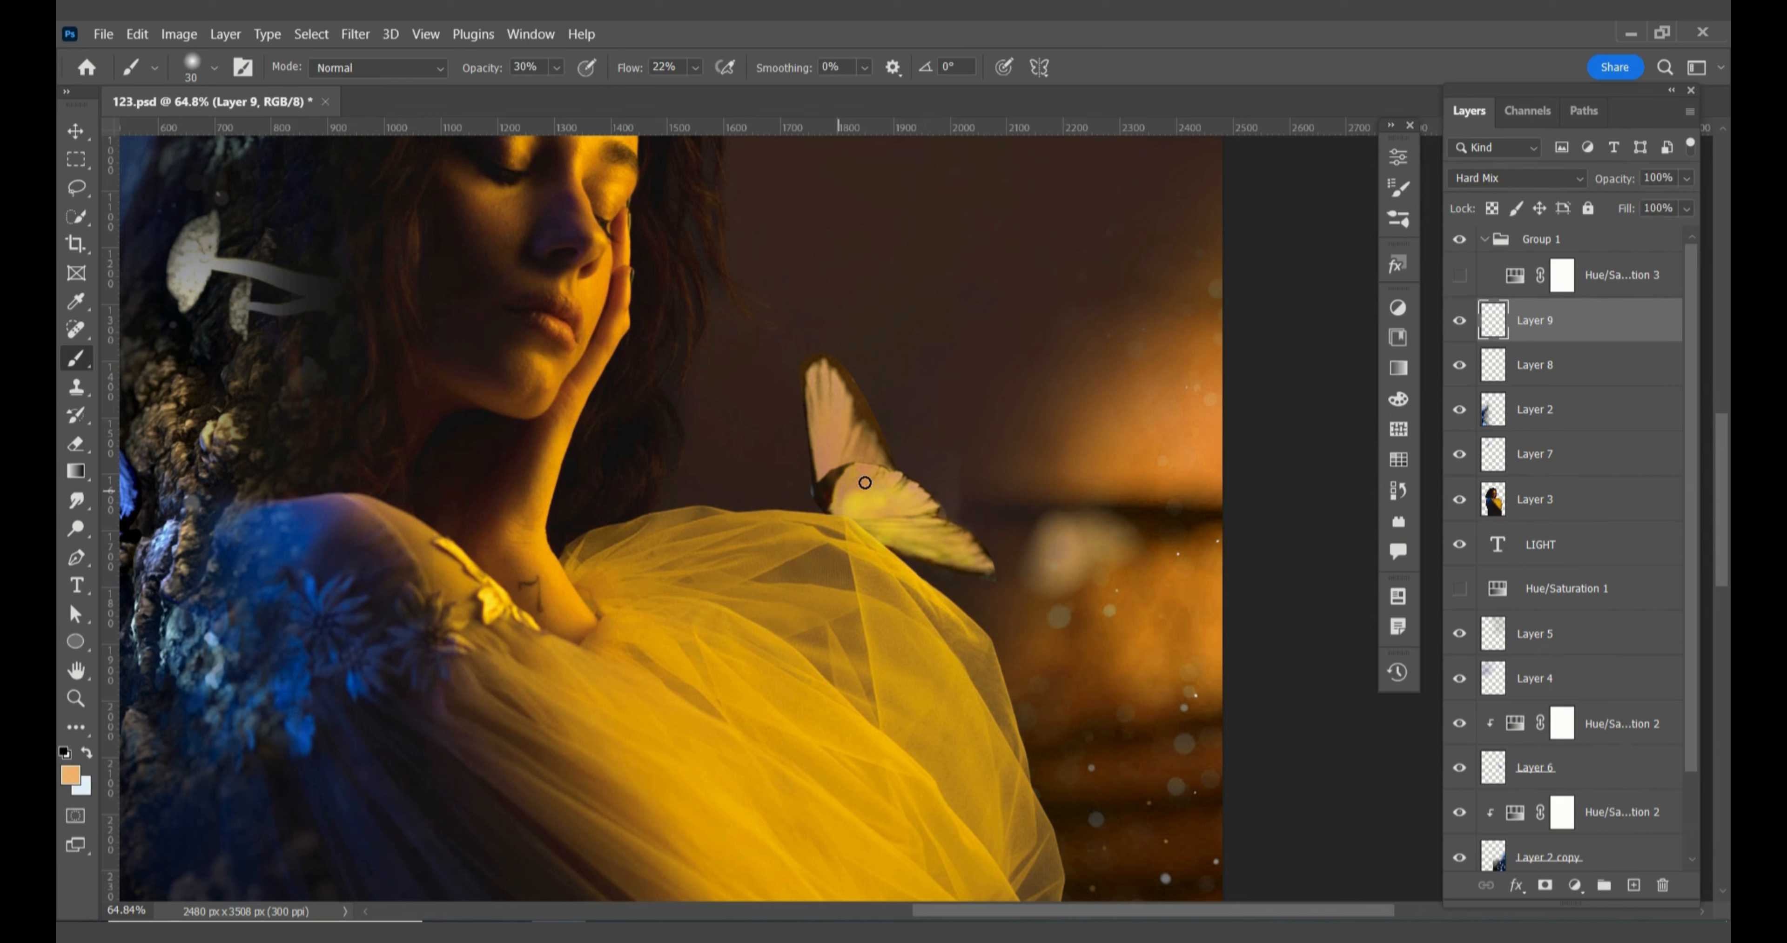
mouse_move(852, 485)
mouse_down()
mouse_move(902, 496)
mouse_move(908, 514)
mouse_move(867, 477)
mouse_move(913, 514)
mouse_move(844, 504)
mouse_move(960, 557)
mouse_up()
key(ctrl+0)
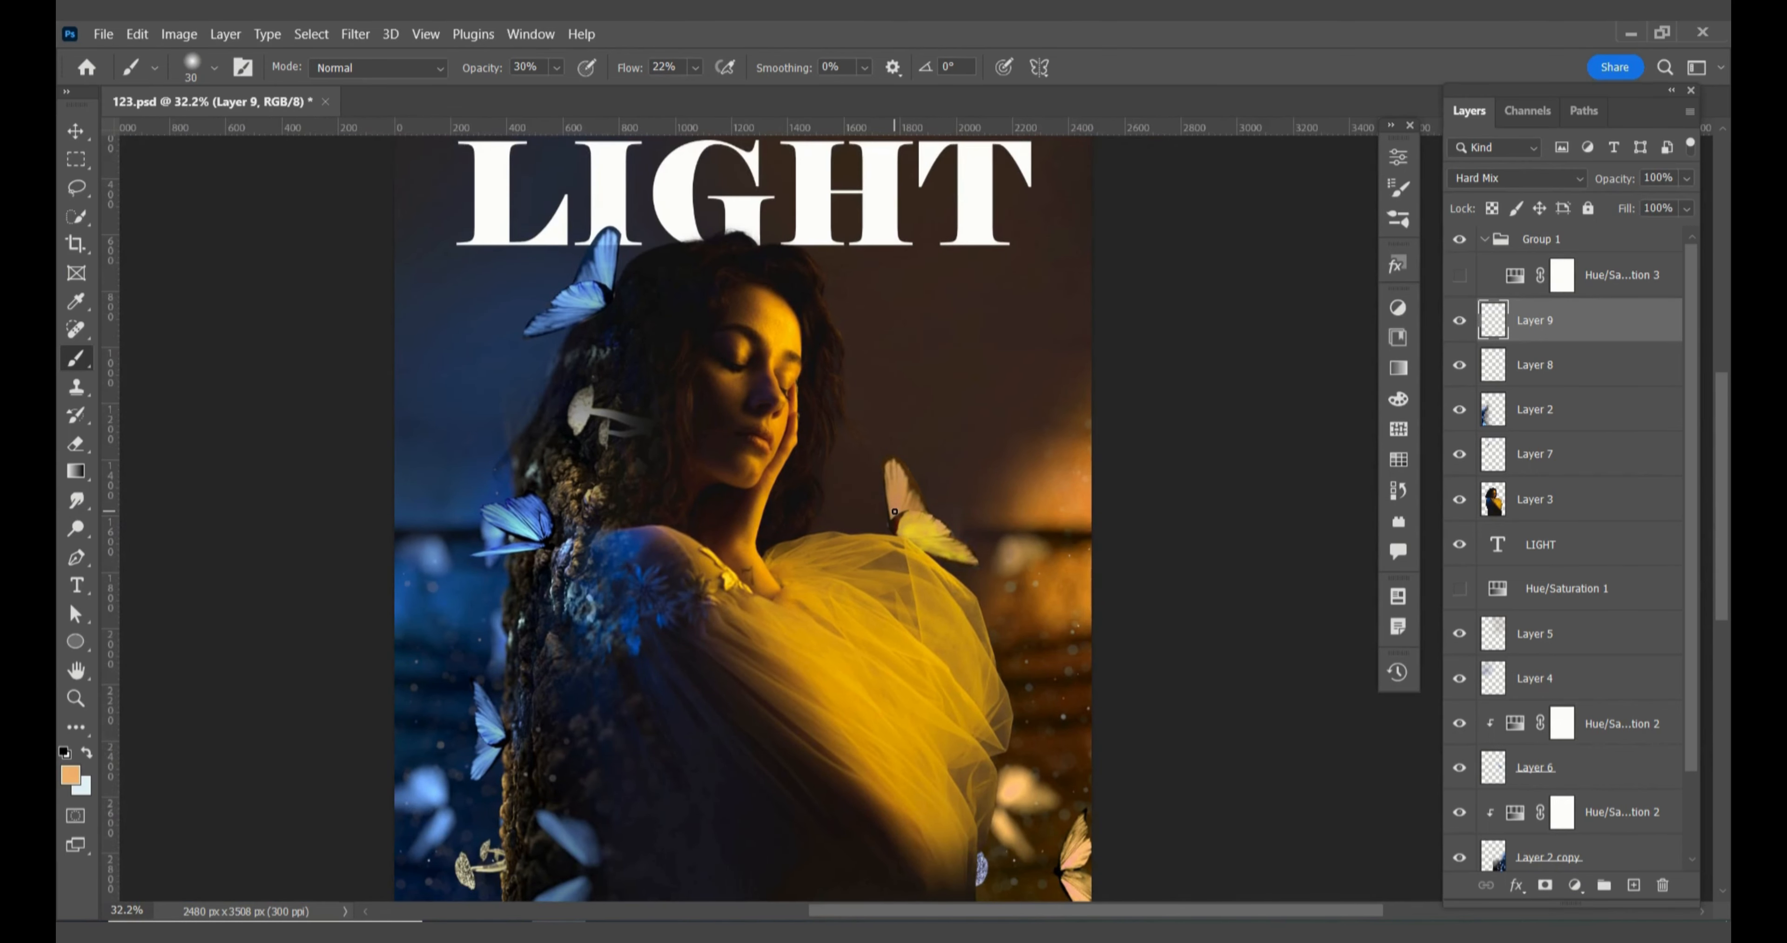
scroll(894, 511, up, 3)
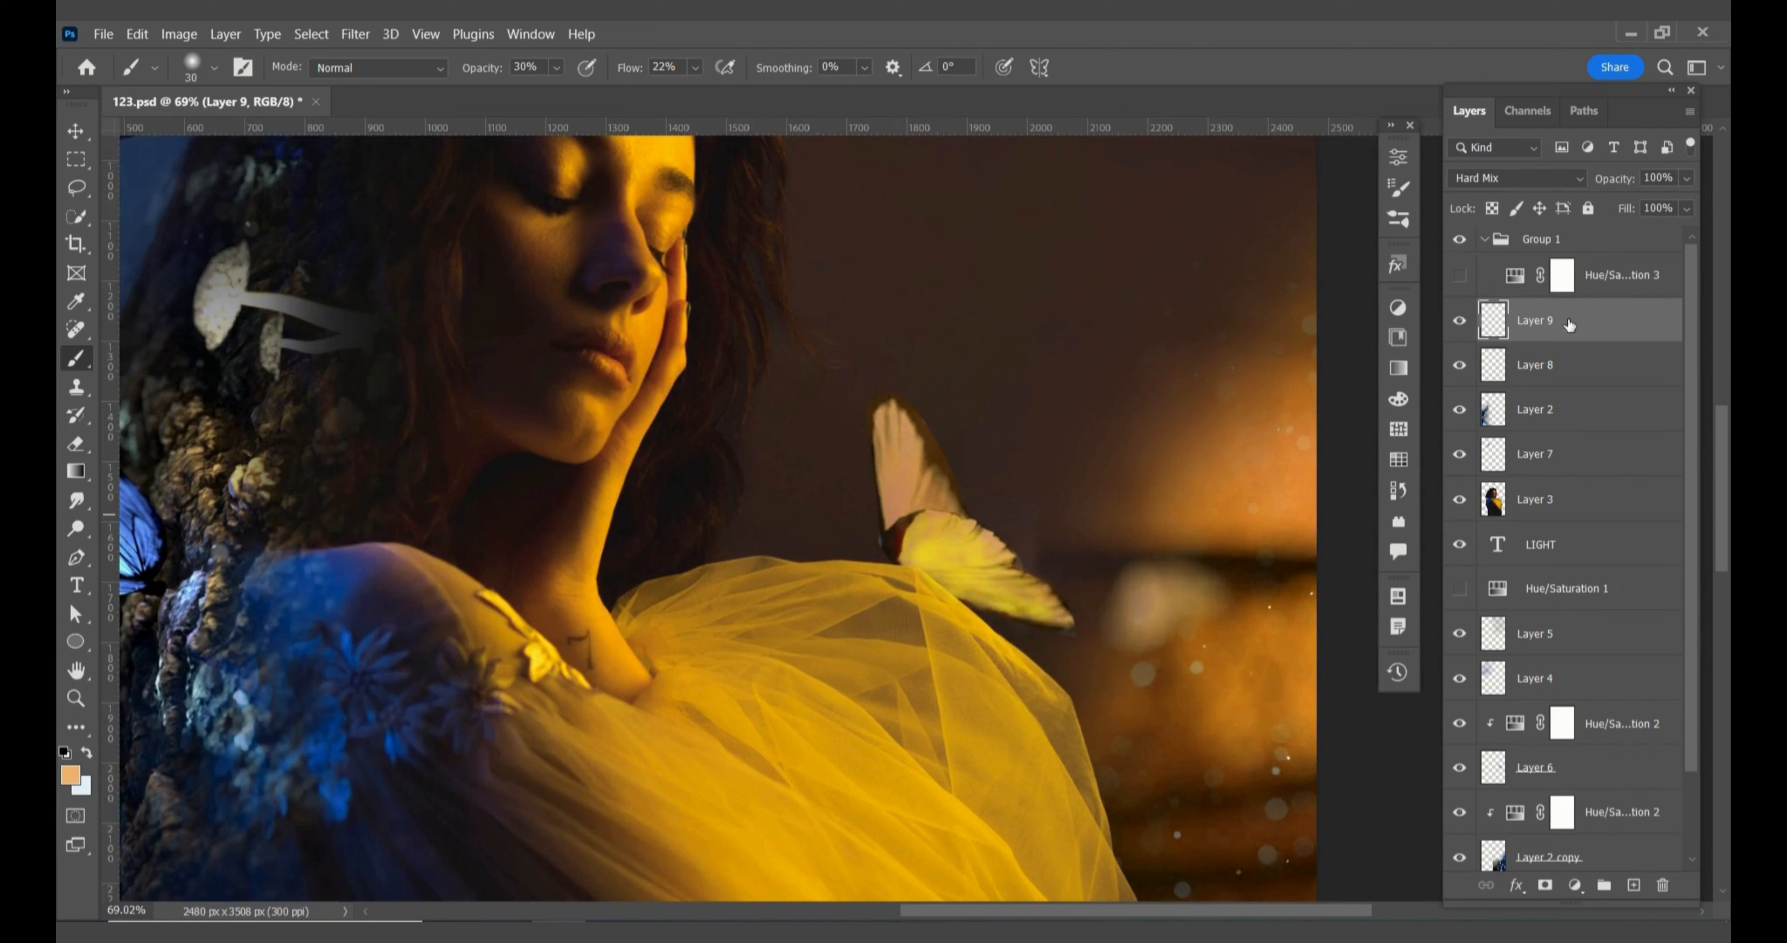
key(Delete)
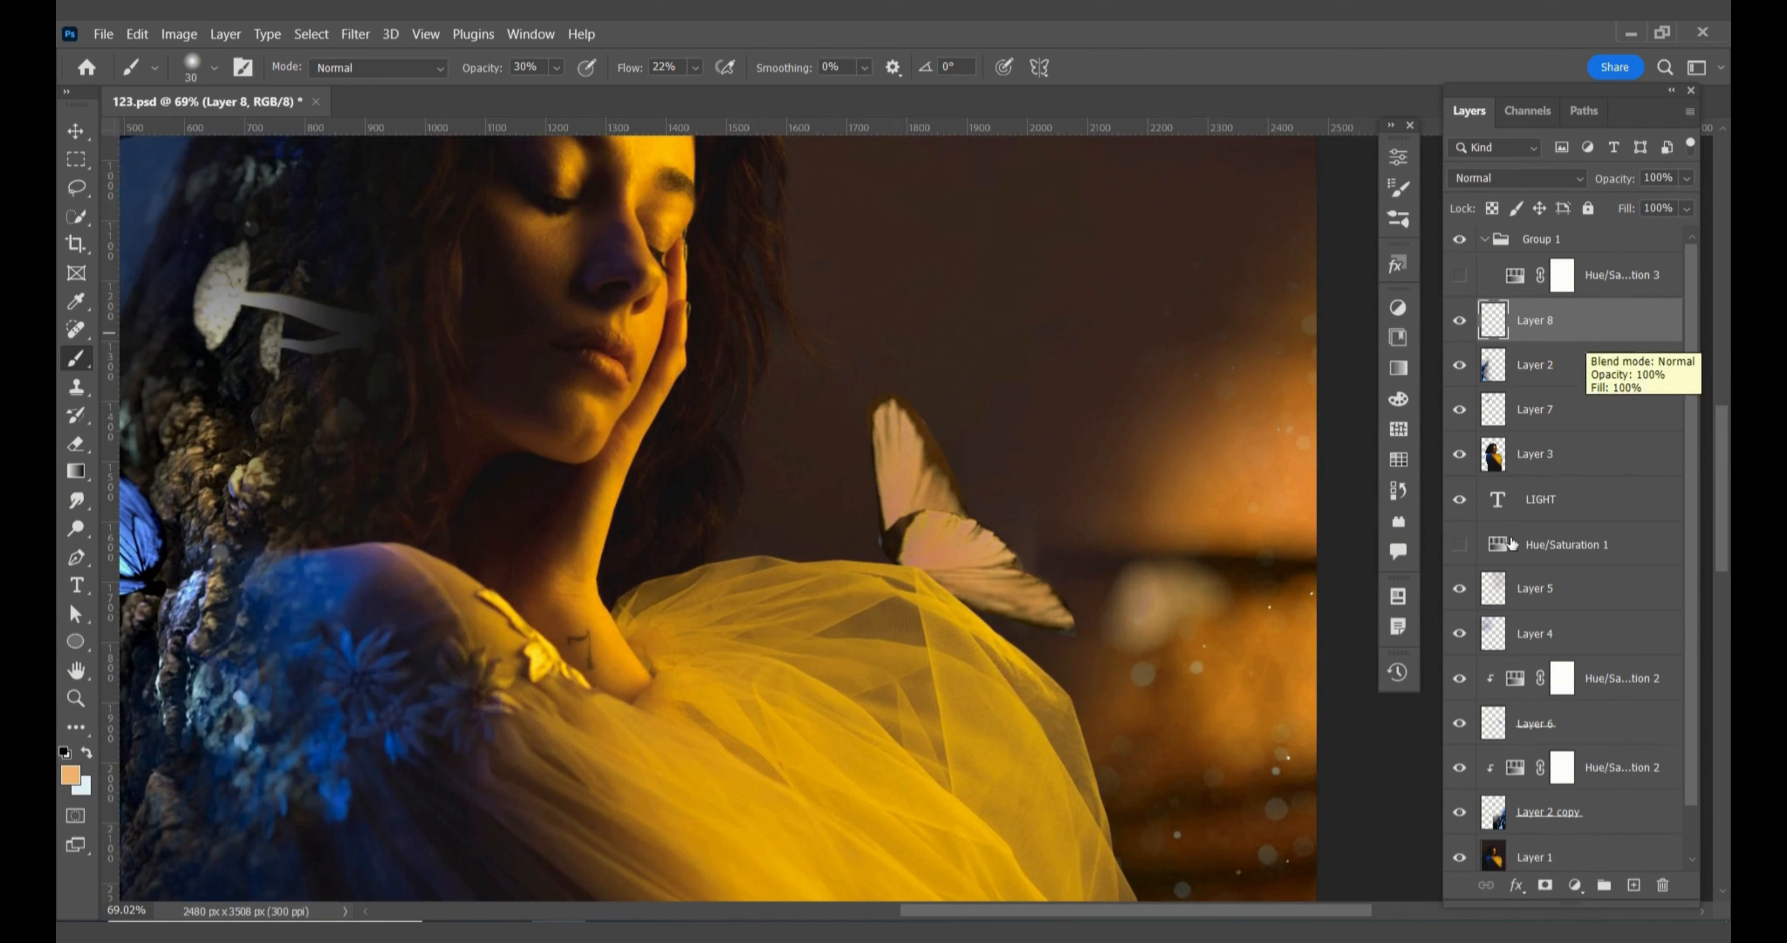
- Paint light orange on the butterfly's wings with a 60 px brush on a new layer above Layer 8, blended as Color Dodge
click(1634, 886)
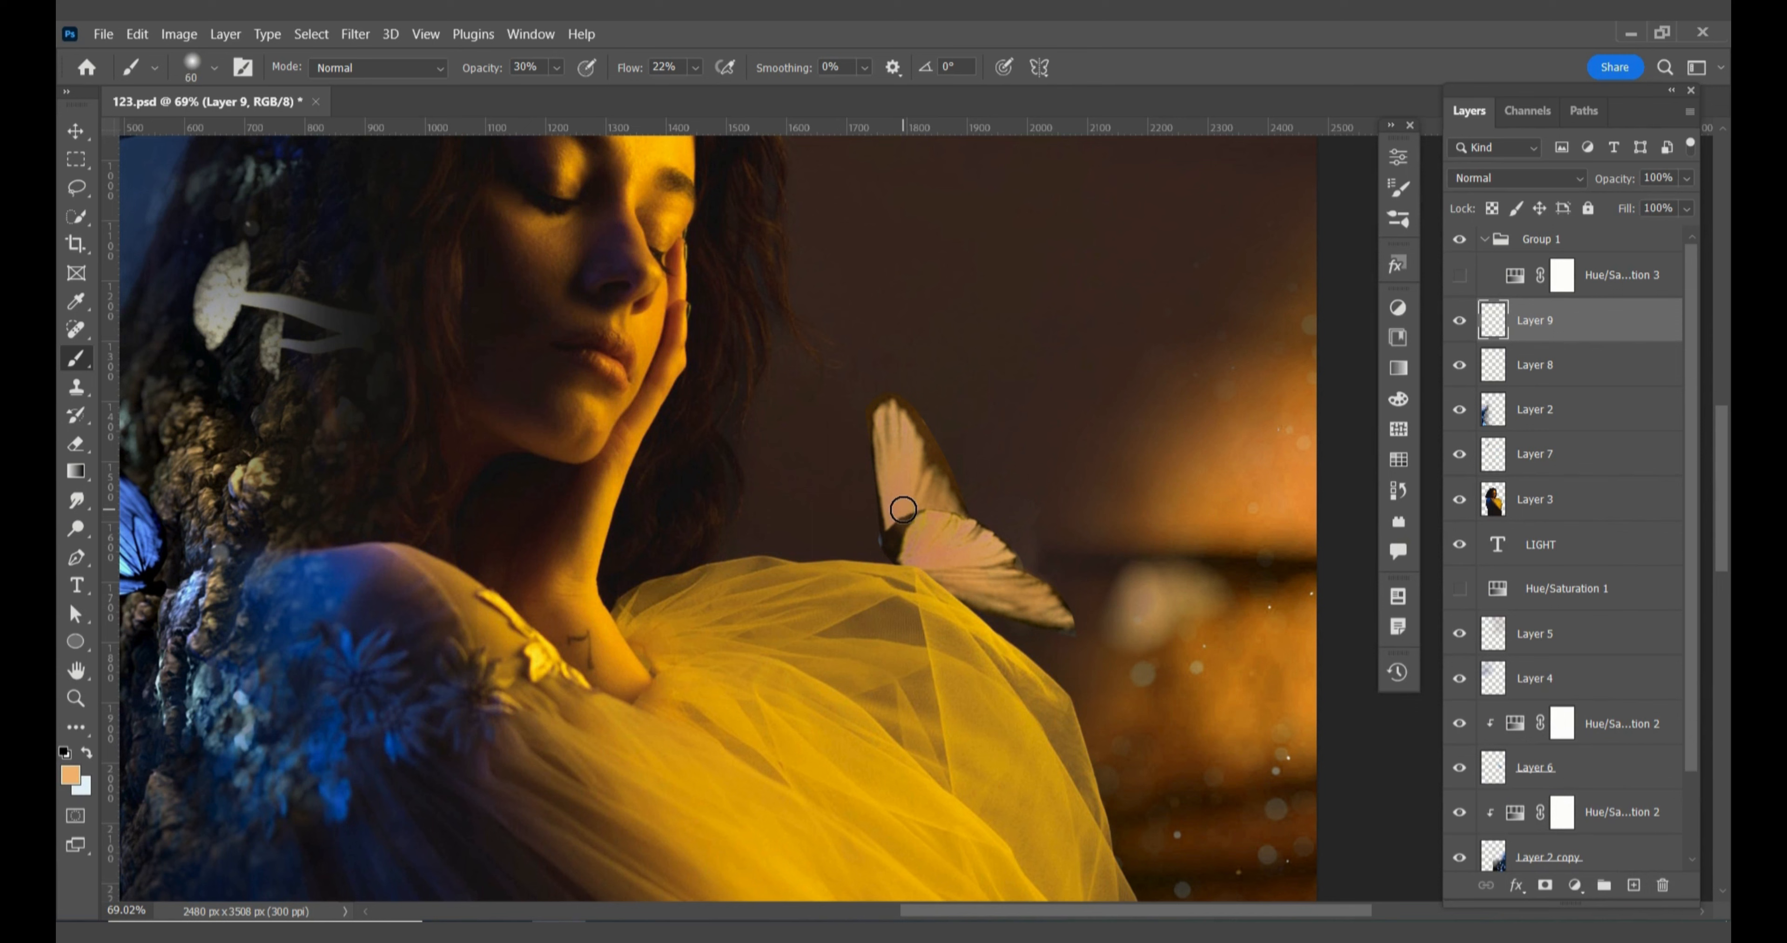
mouse_move(903, 509)
mouse_down()
mouse_move(893, 425)
mouse_move(907, 531)
mouse_move(887, 456)
mouse_move(935, 485)
mouse_move(901, 435)
mouse_move(911, 541)
mouse_move(889, 453)
mouse_up()
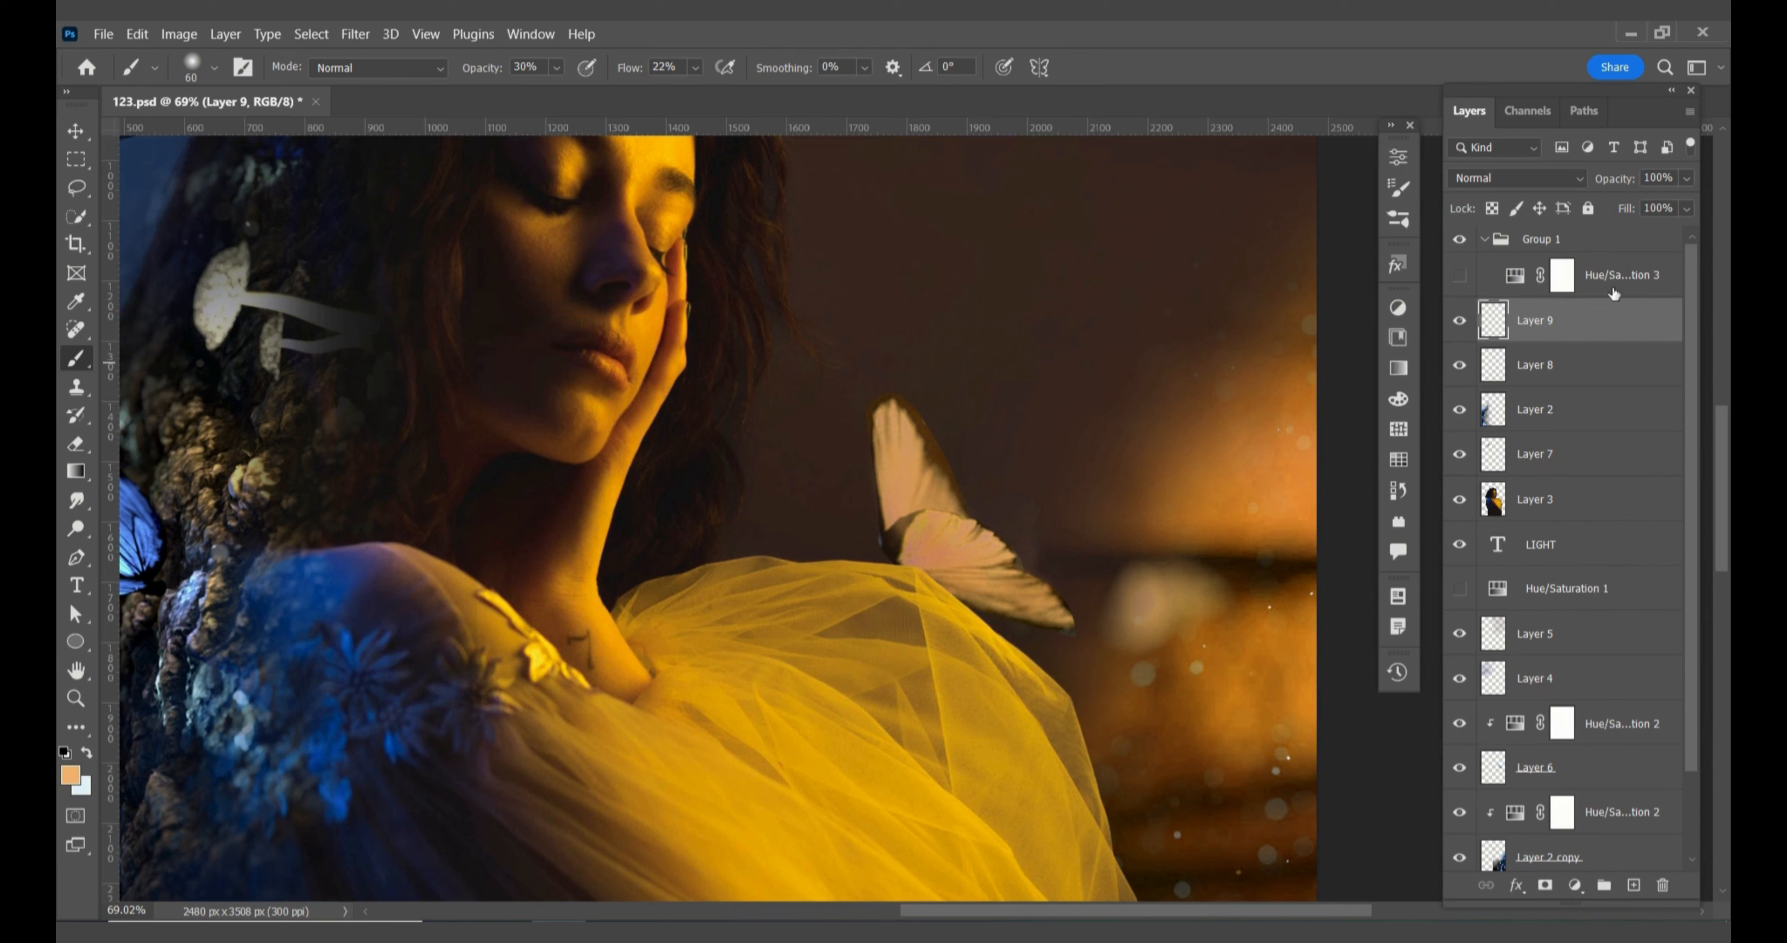
click(1546, 181)
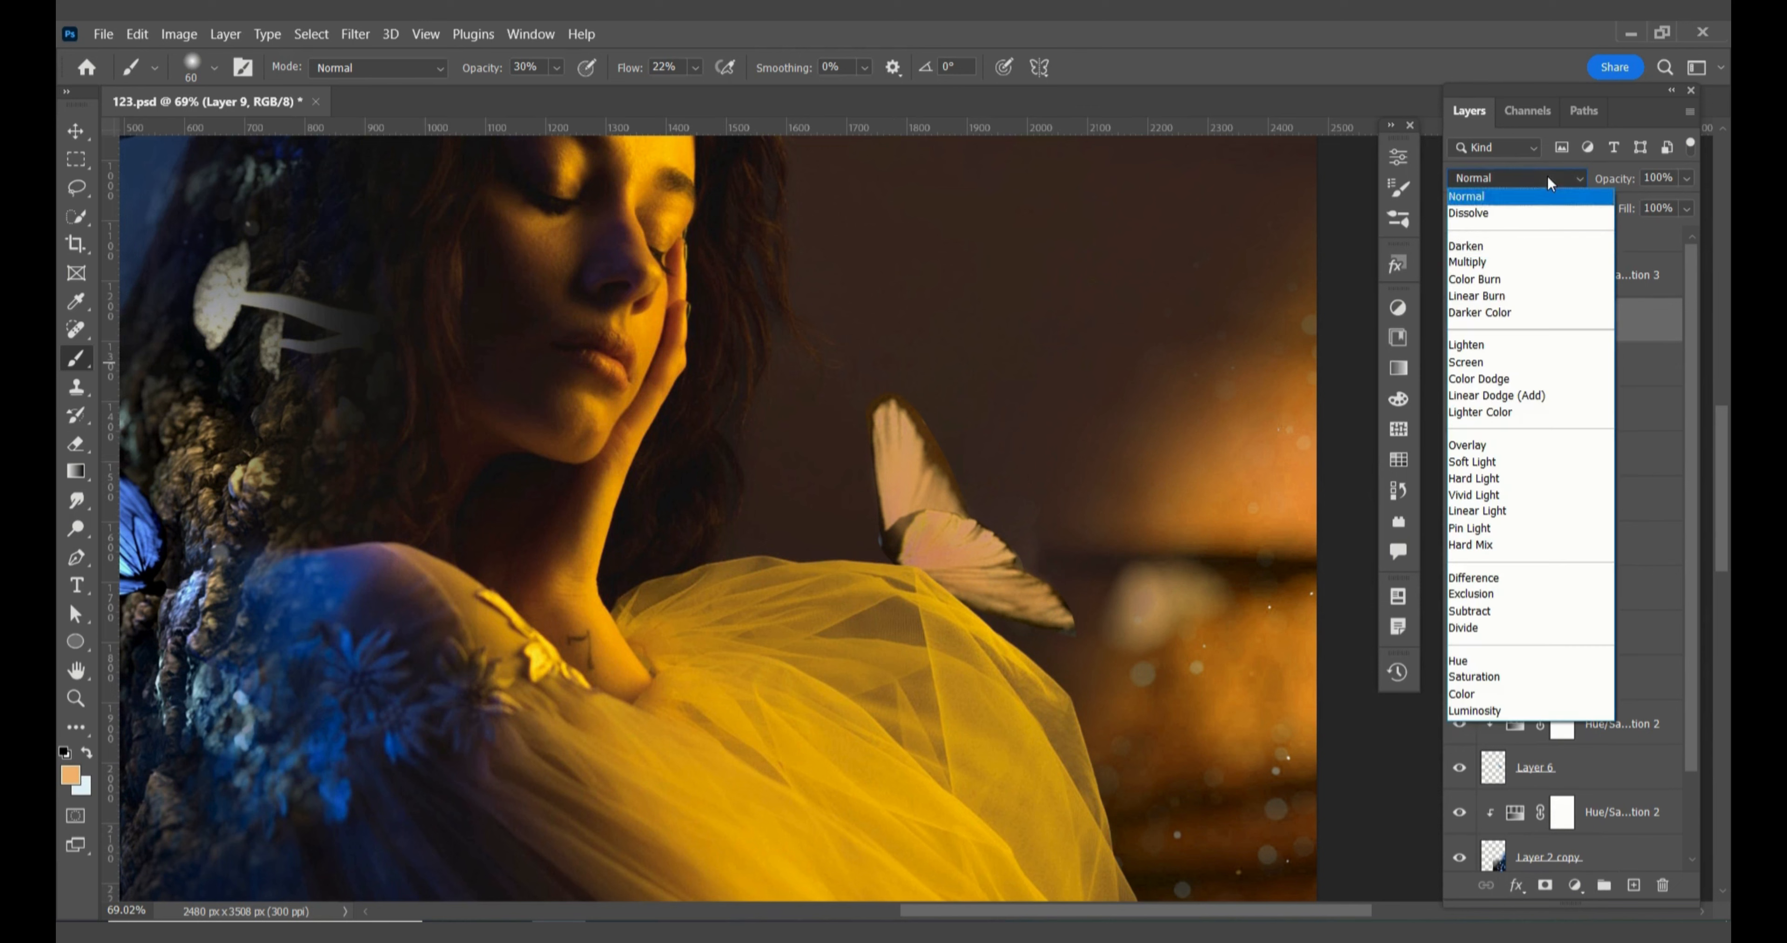
click(1498, 379)
mouse_move(937, 549)
mouse_down()
mouse_move(955, 588)
mouse_move(925, 570)
mouse_move(960, 584)
mouse_move(951, 566)
mouse_move(978, 551)
mouse_move(954, 533)
mouse_move(1029, 578)
mouse_move(1042, 611)
mouse_move(948, 579)
mouse_up()
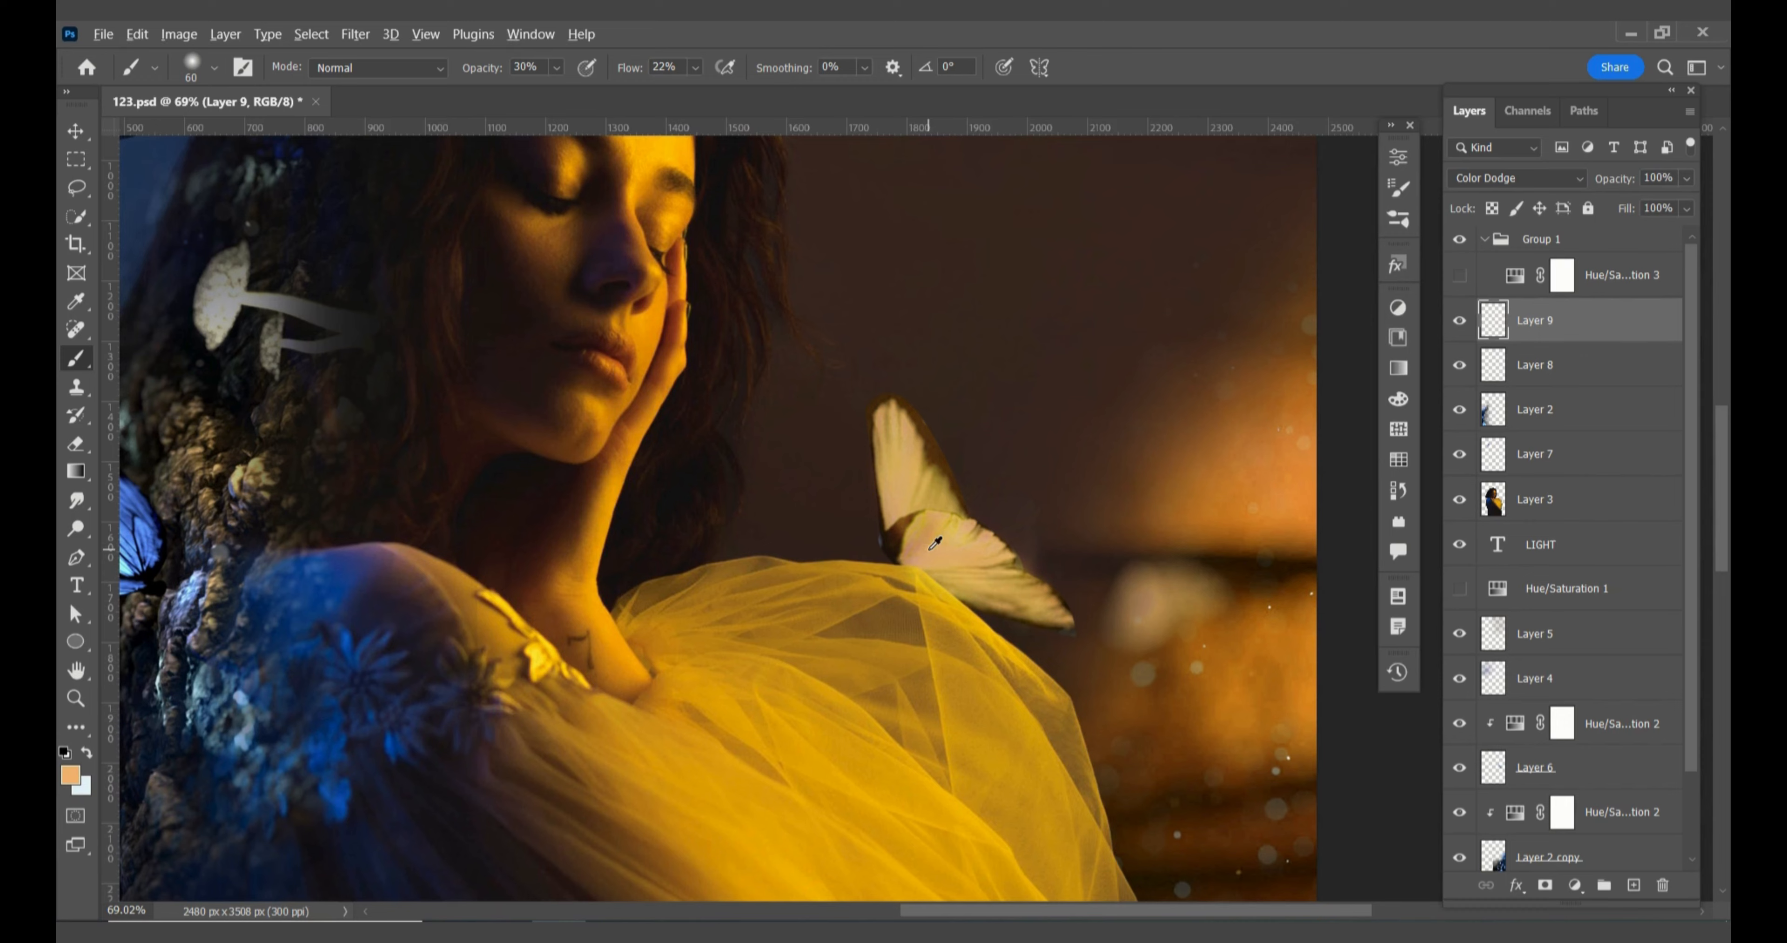
- Brush more light orange glow over the butterfly's lower and upper wings on the Color Dodge layer
scroll(930, 548, down, 2)
scroll(935, 543, down, 3)
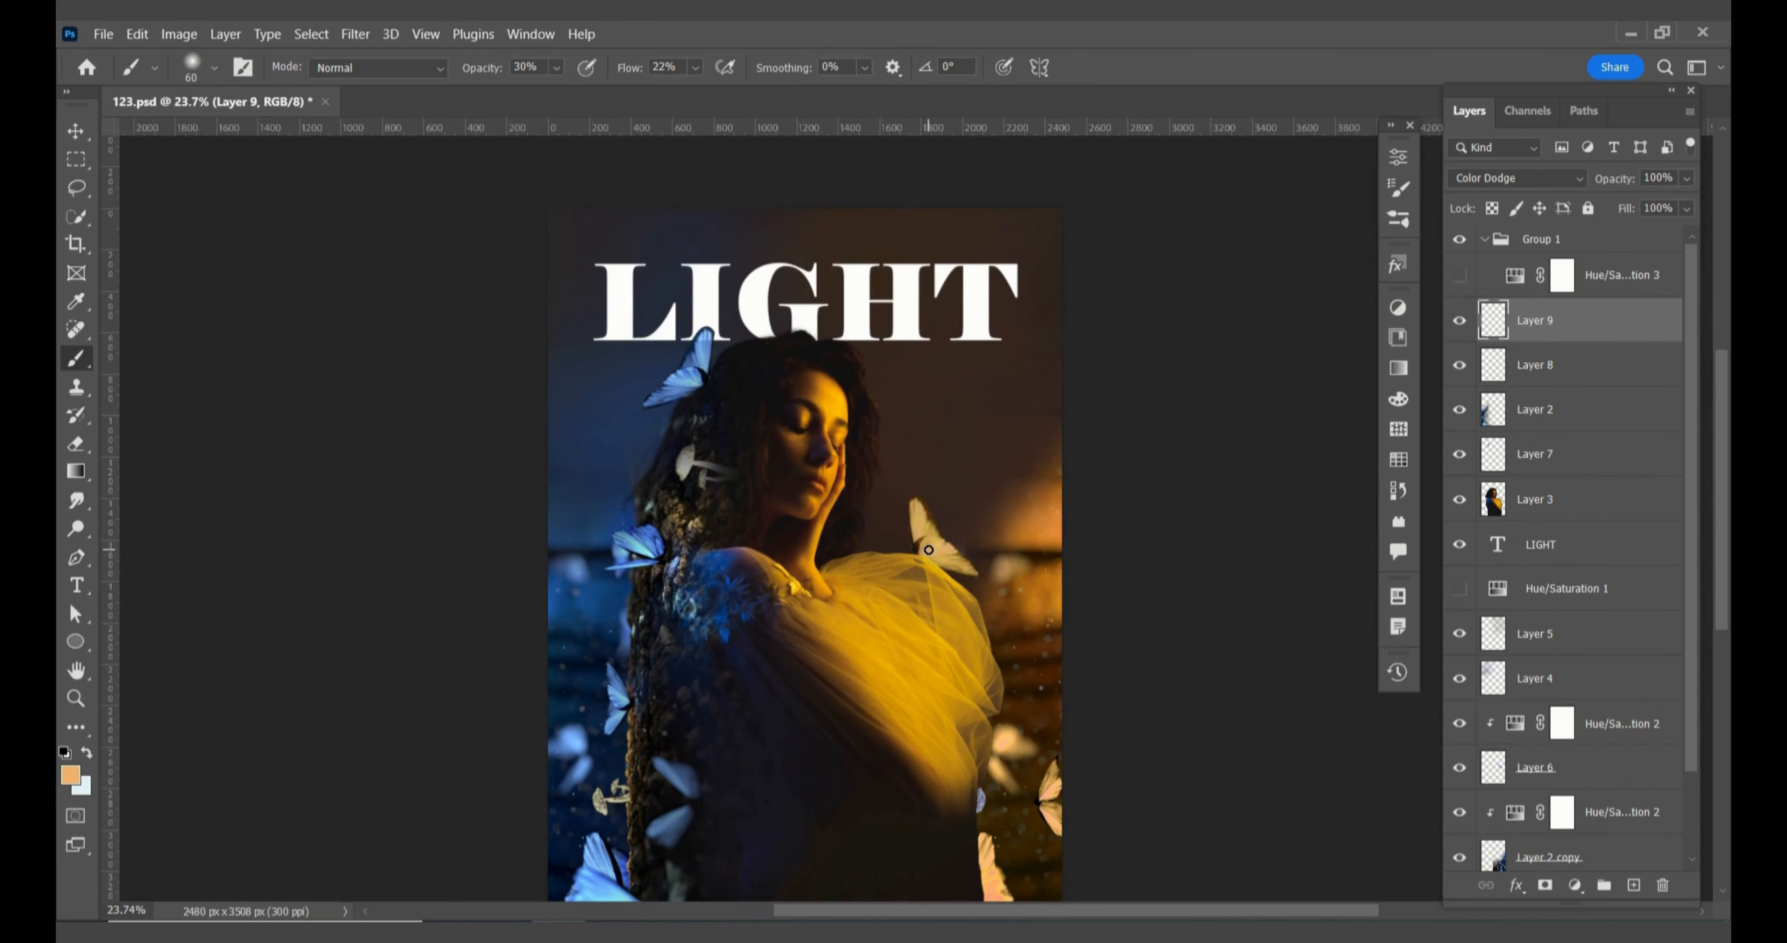
scroll(928, 549, down, 1)
scroll(929, 555, up, 5)
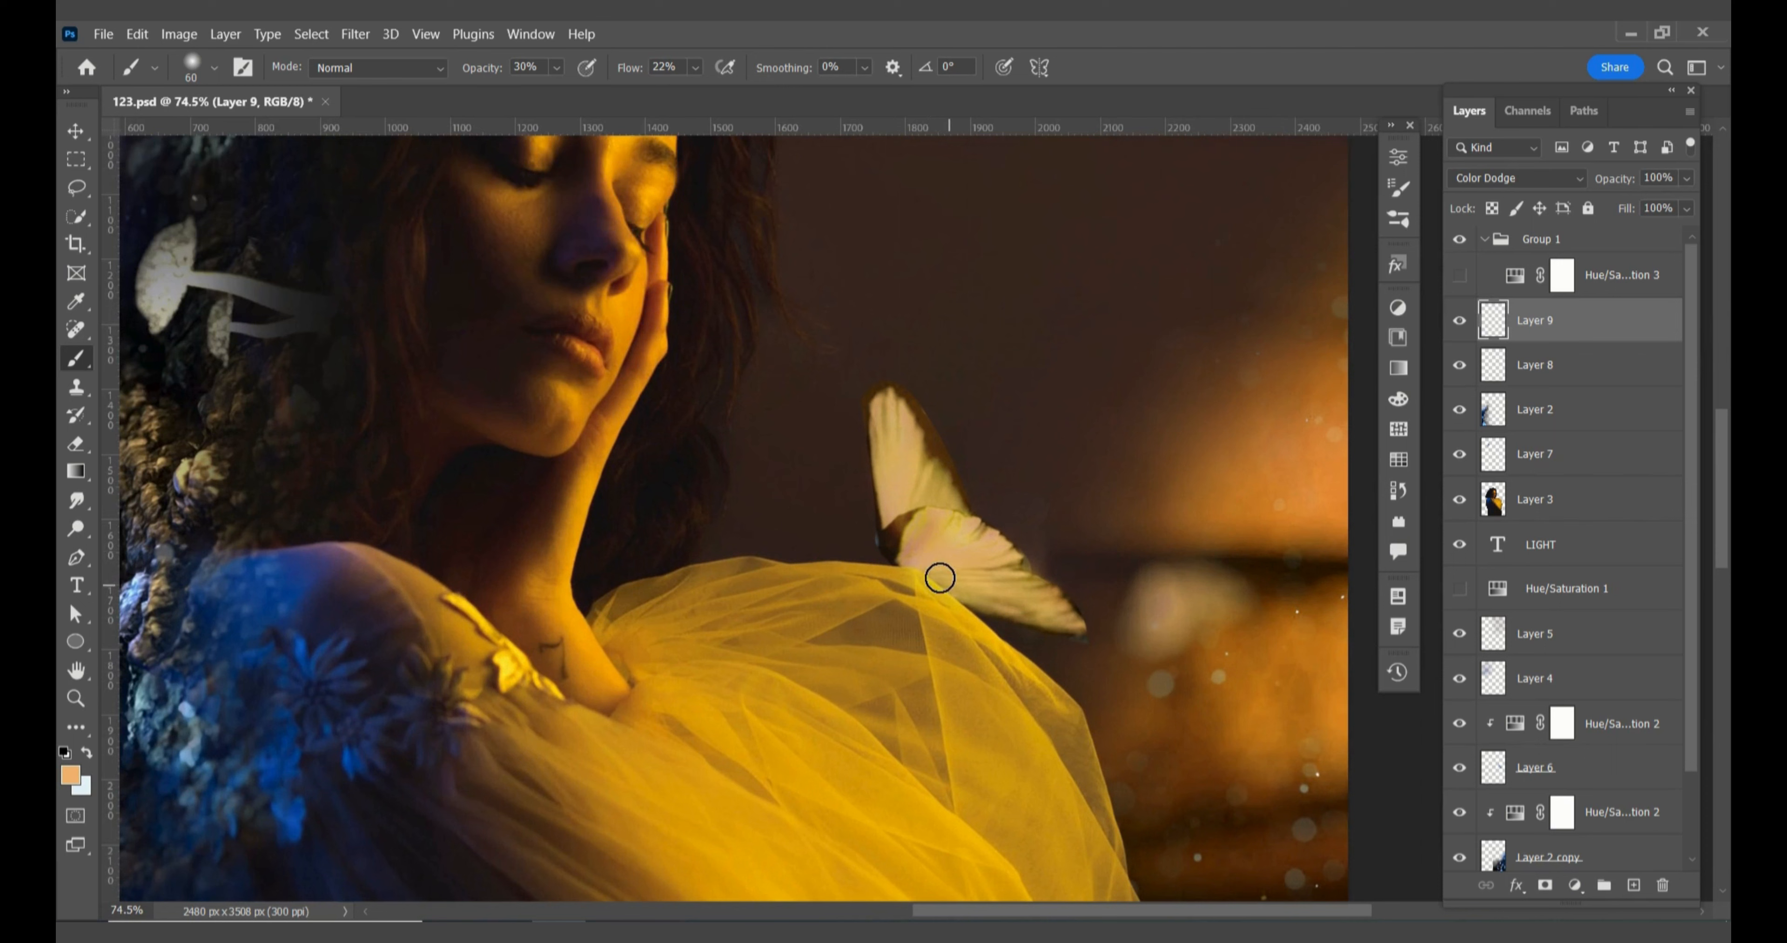
mouse_move(940, 578)
mouse_down()
mouse_move(965, 586)
mouse_move(909, 566)
mouse_move(980, 593)
mouse_up()
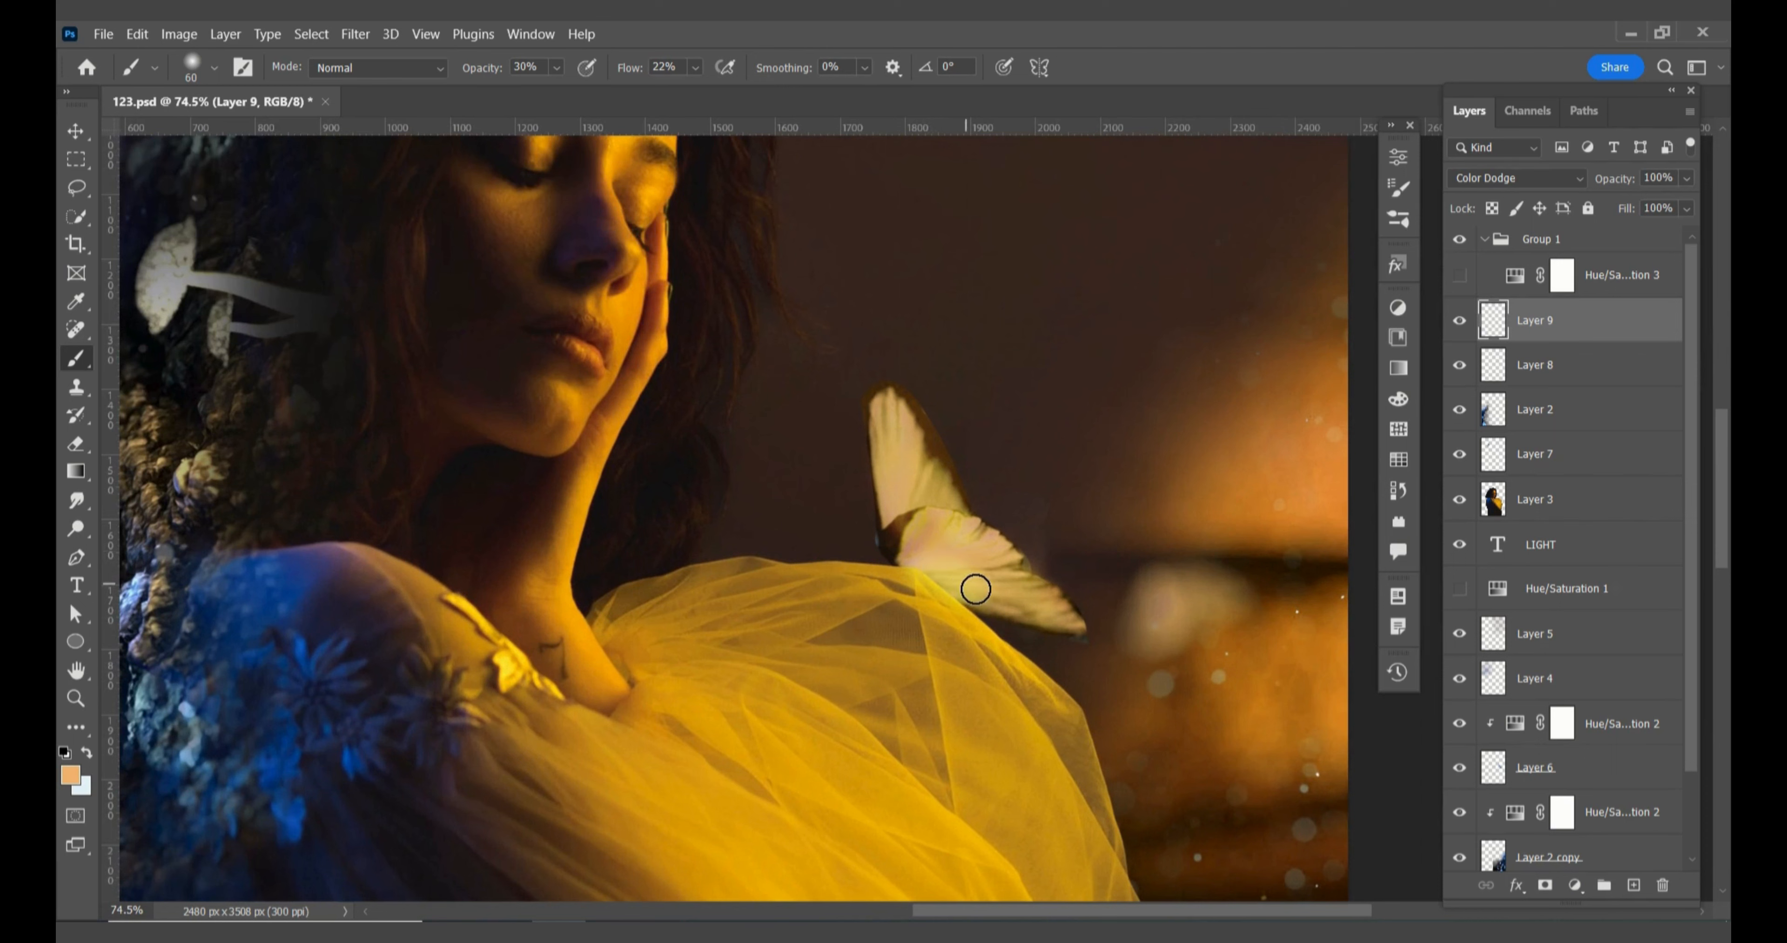
mouse_move(894, 496)
mouse_down()
mouse_move(946, 503)
mouse_move(900, 496)
mouse_up()
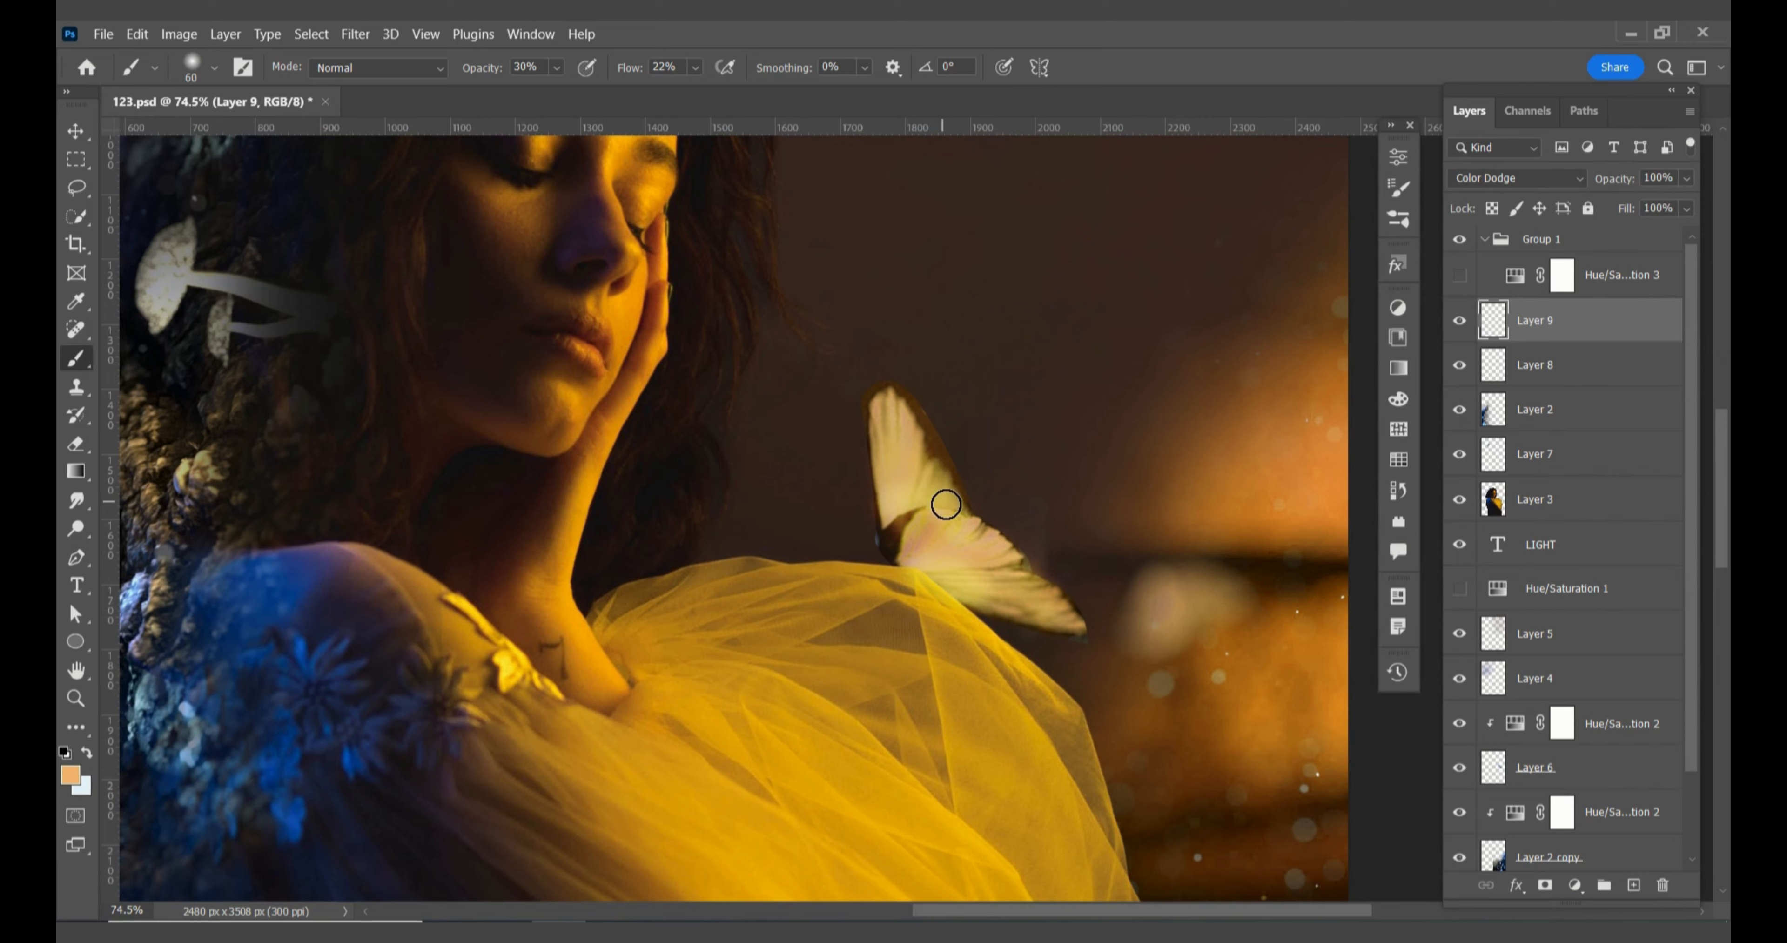
scroll(945, 502, down, 5)
scroll(946, 502, down, 1)
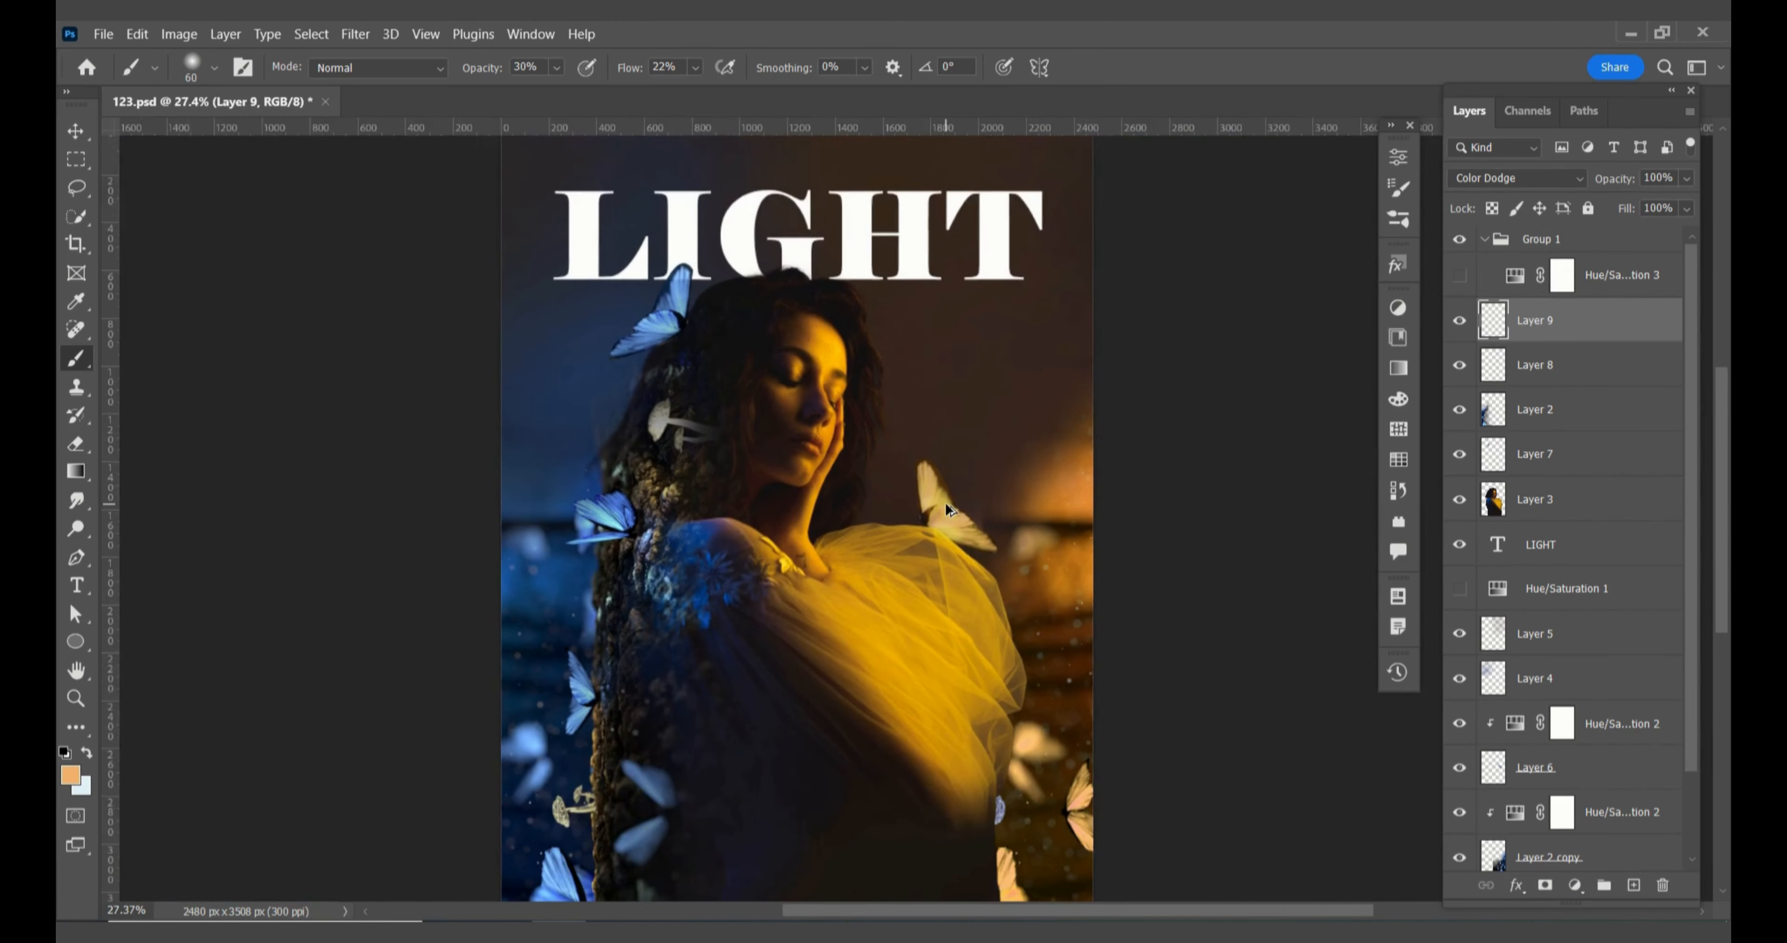
scroll(945, 502, up, 6)
scroll(946, 502, down, 4)
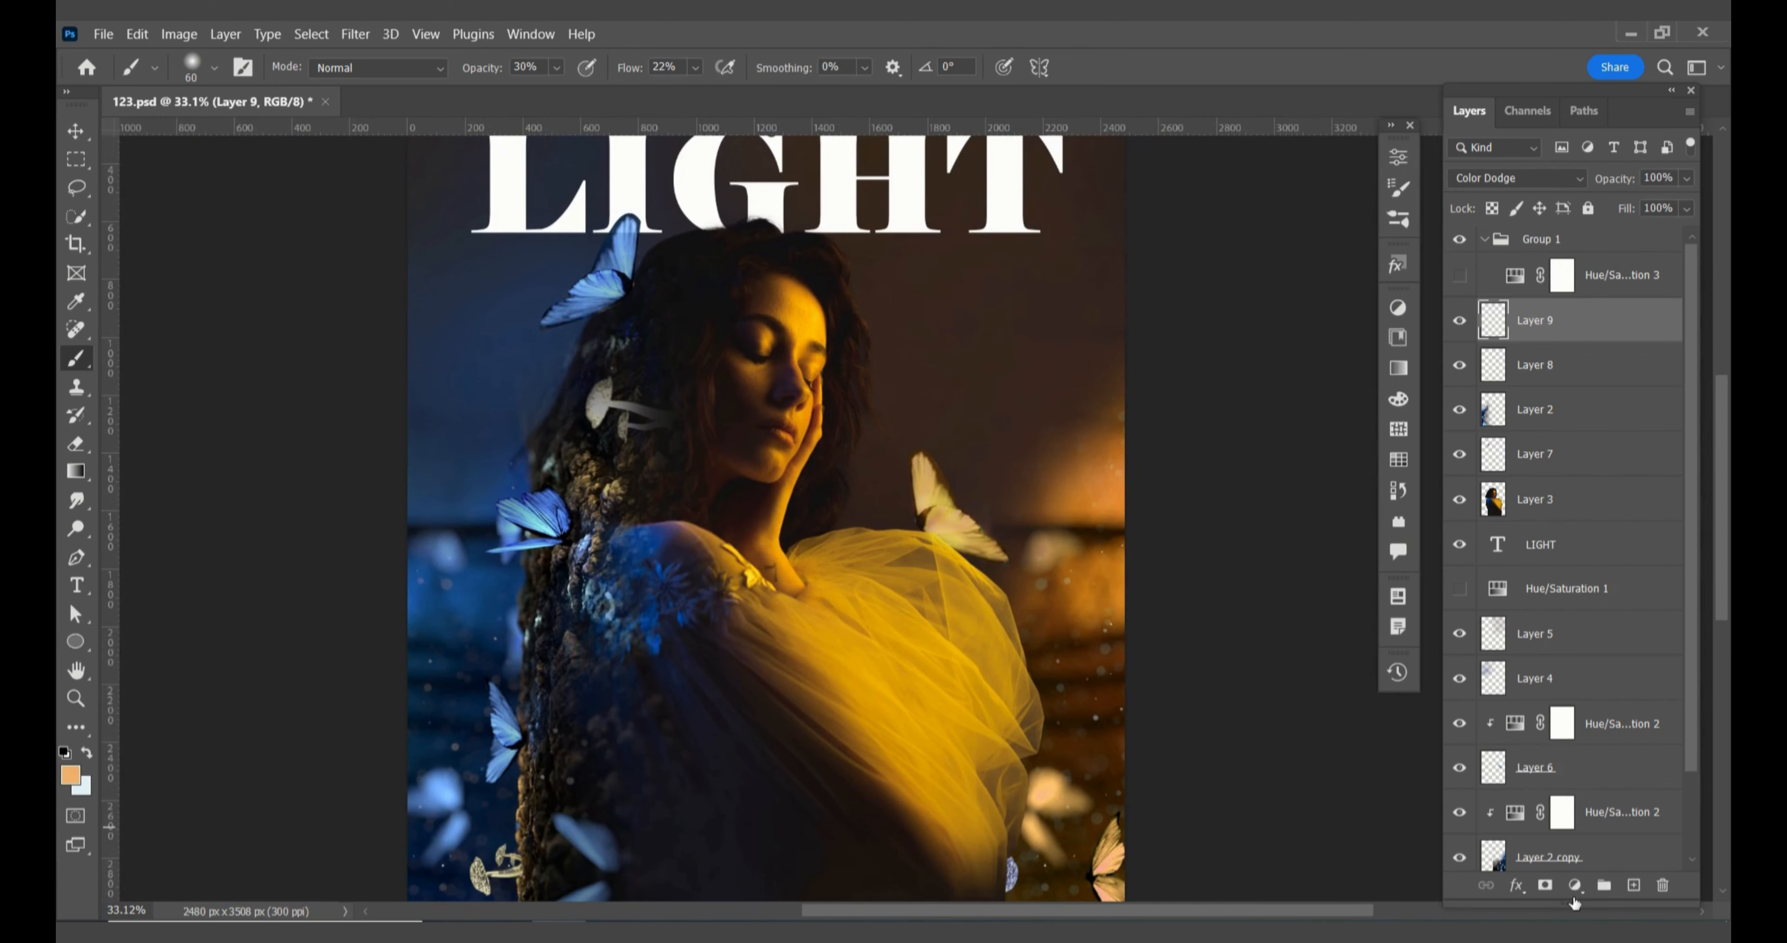
- Add a new layer above Layer 9 and choose a brighter, saturated version of the sampled orange as the foreground color
click(1635, 887)
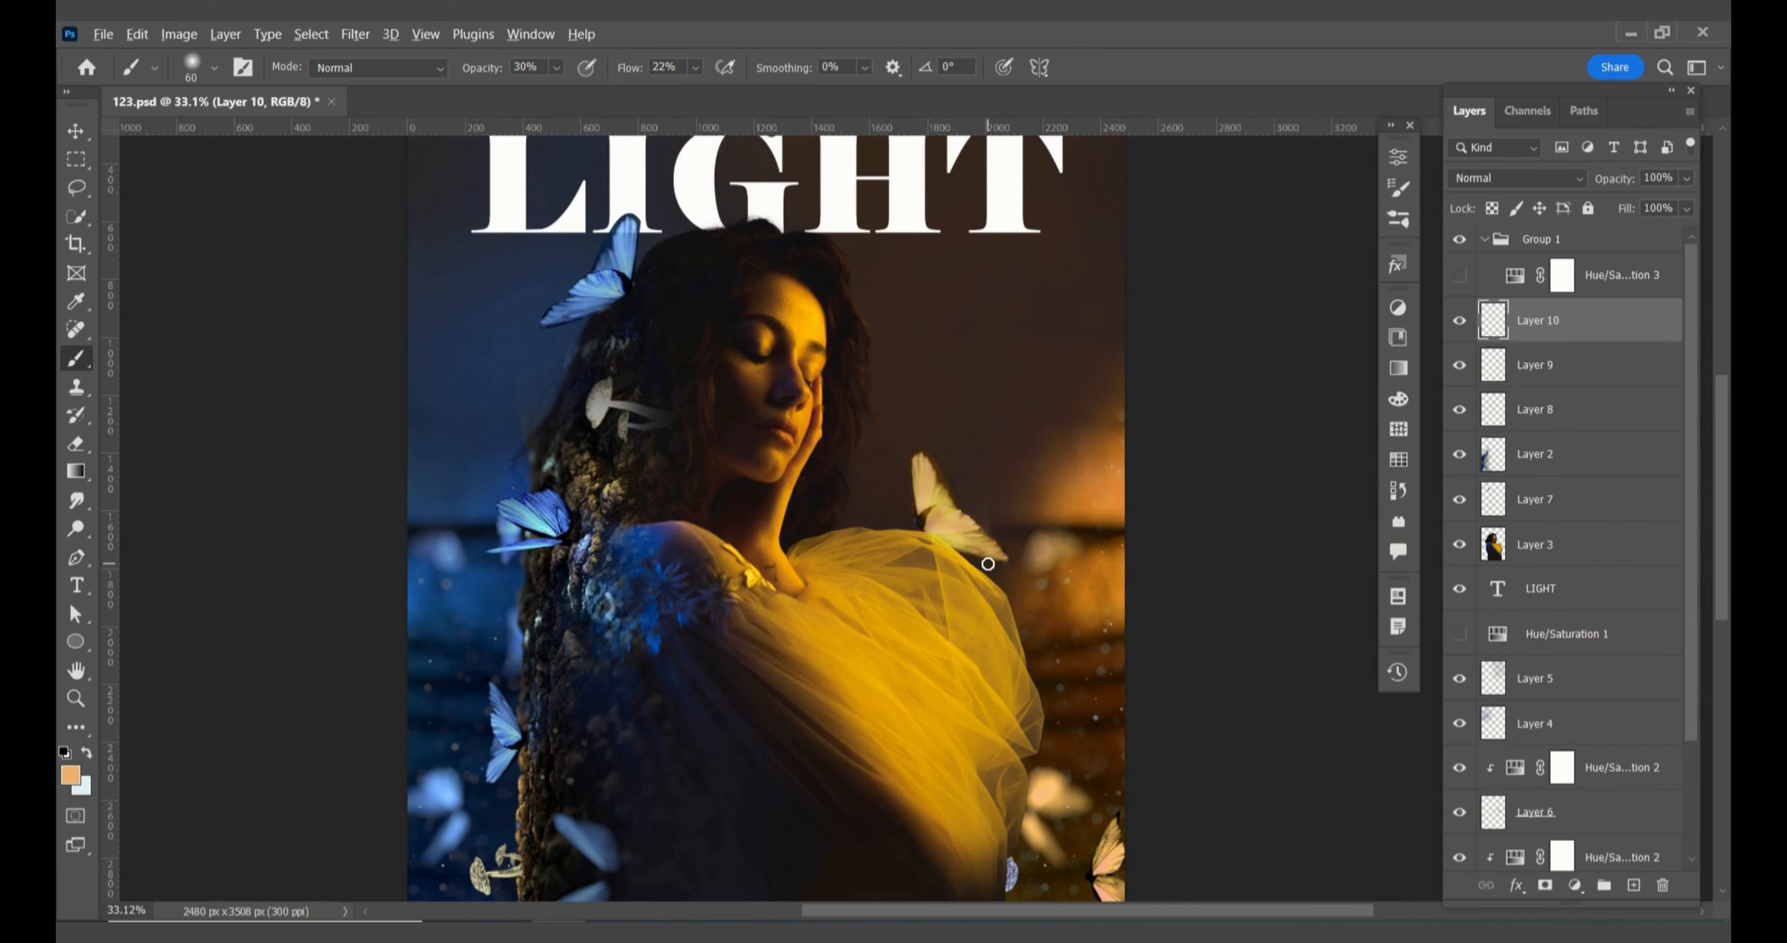
scroll(988, 565, up, 3)
scroll(991, 565, up, 2)
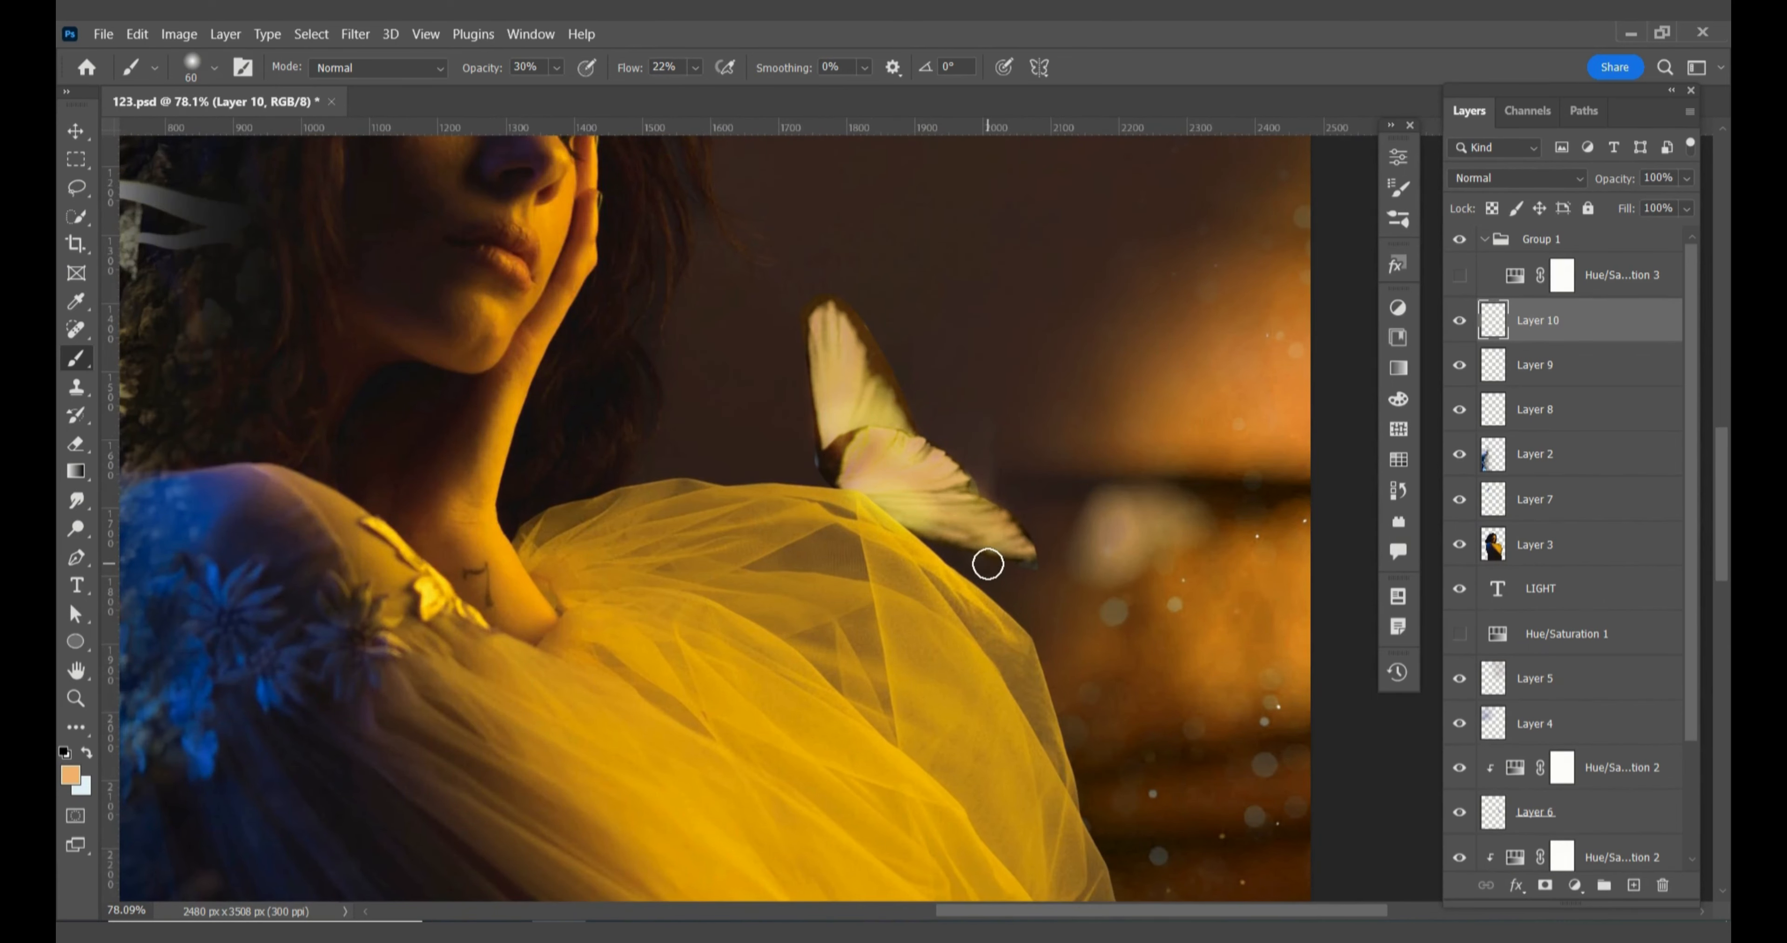
key(i)
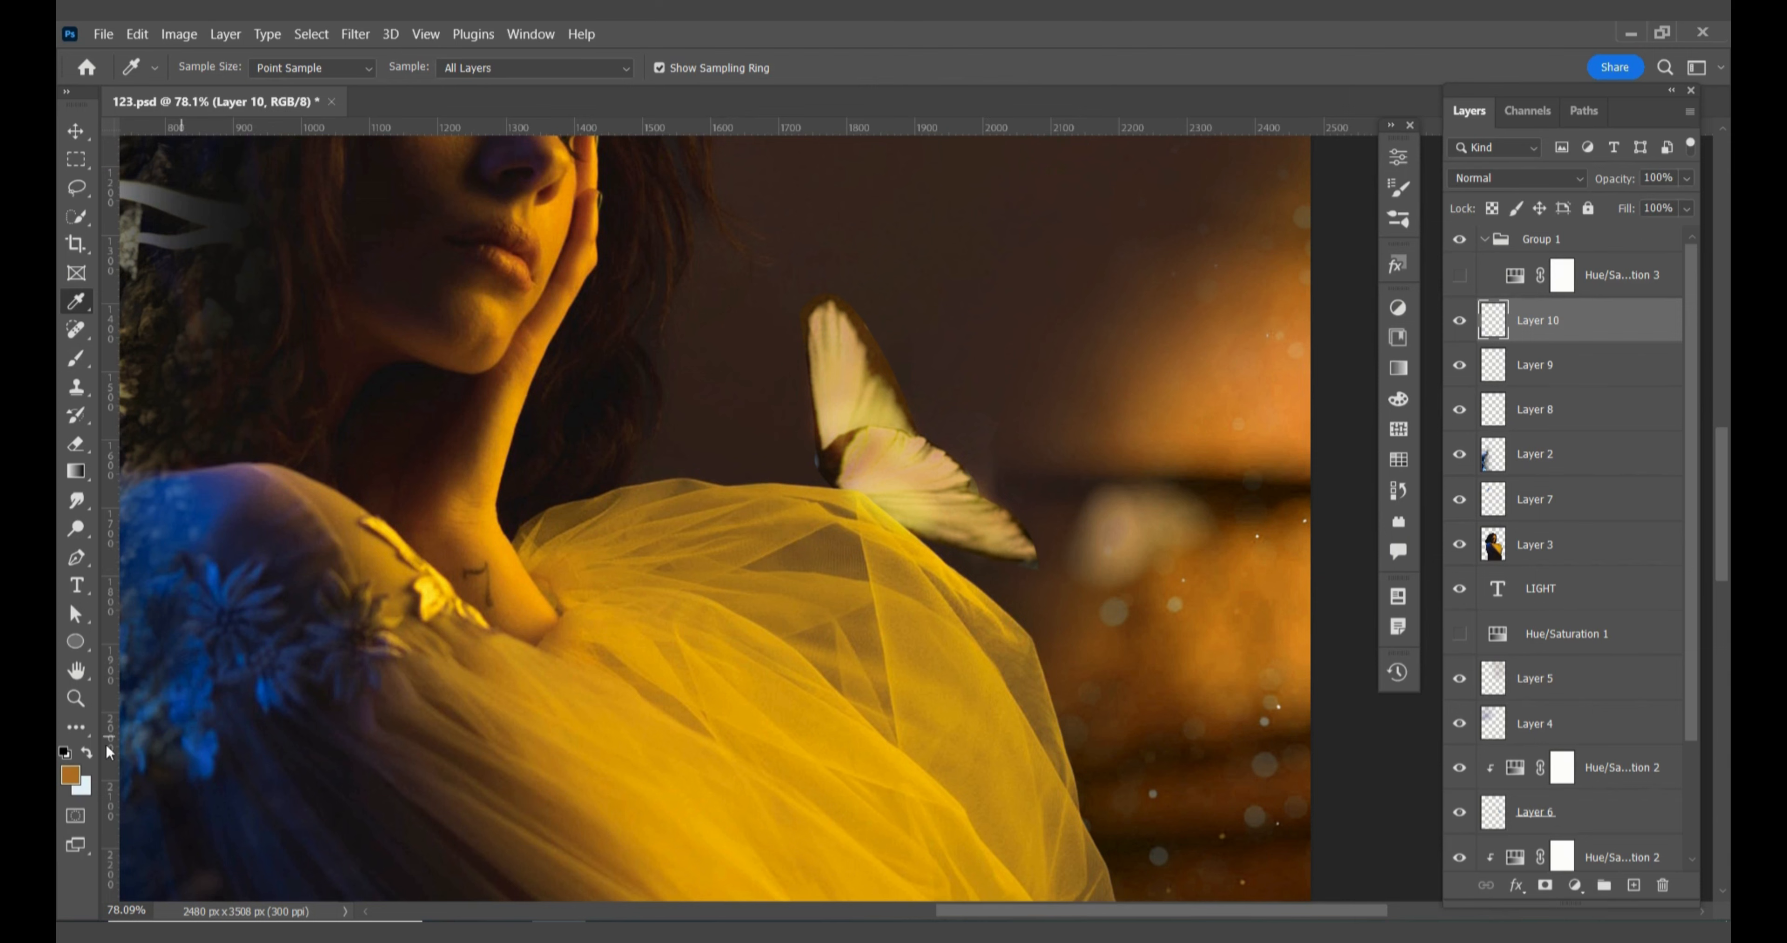
click(70, 774)
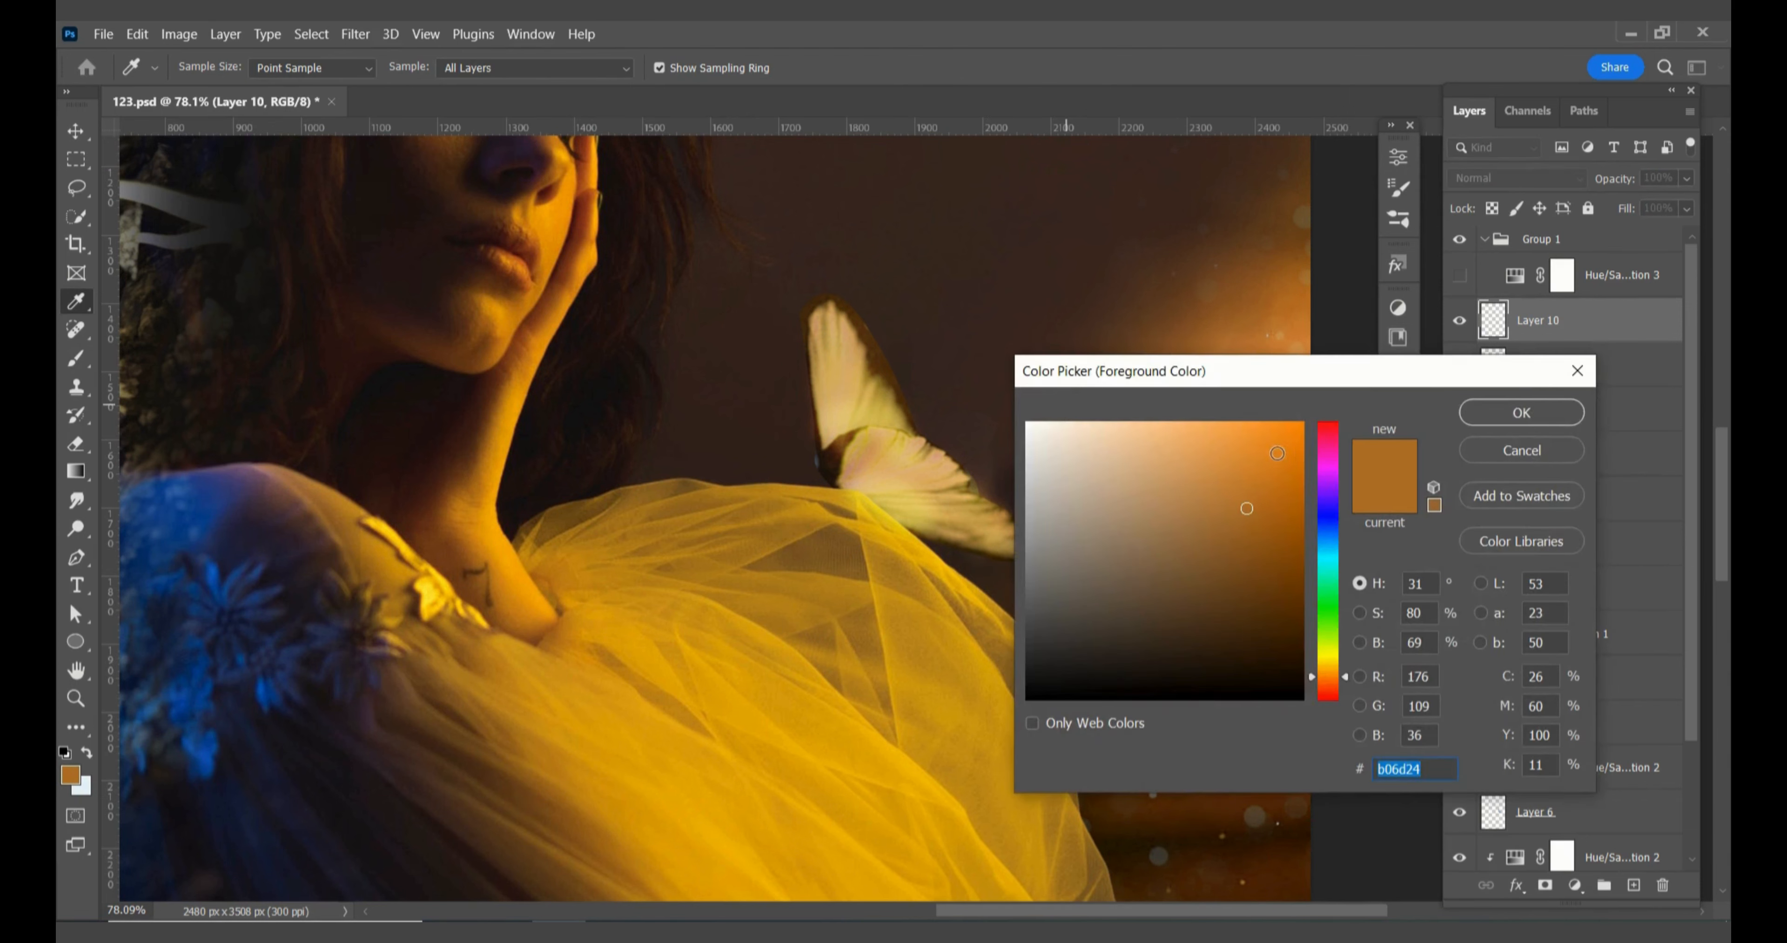
click(1273, 452)
click(1498, 416)
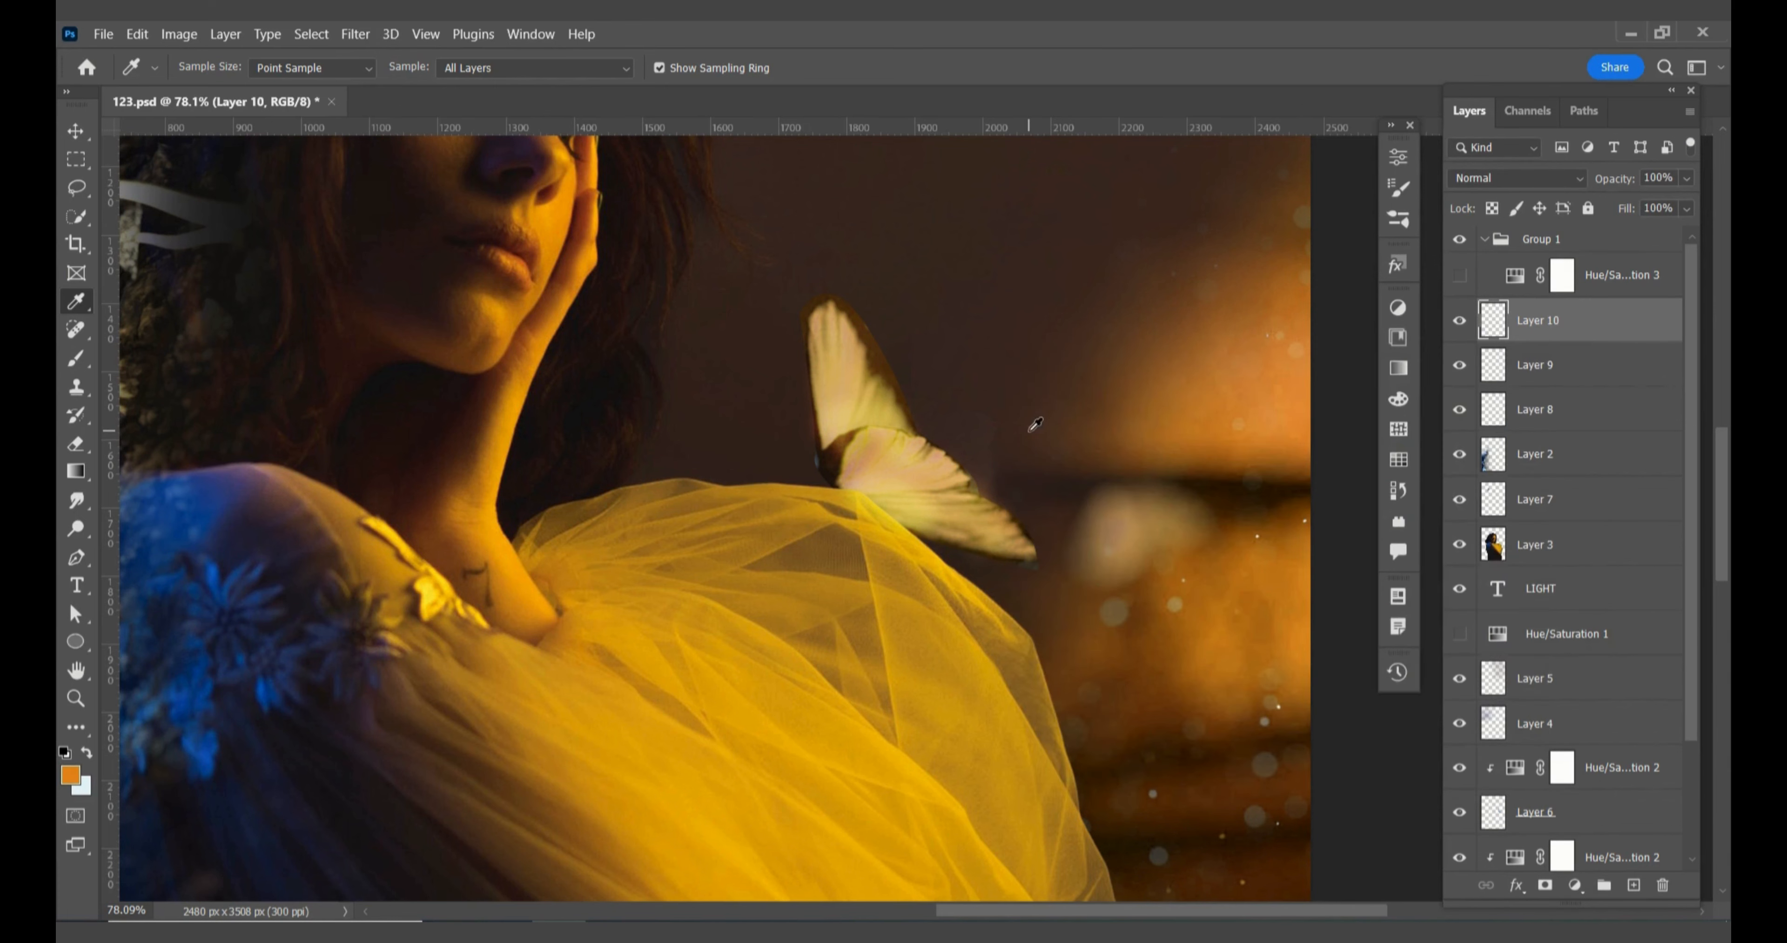
- Brush the saturated orange over the butterfly's wings on Layer 10 and set the layer's blend mode to Linear Light
key(b)
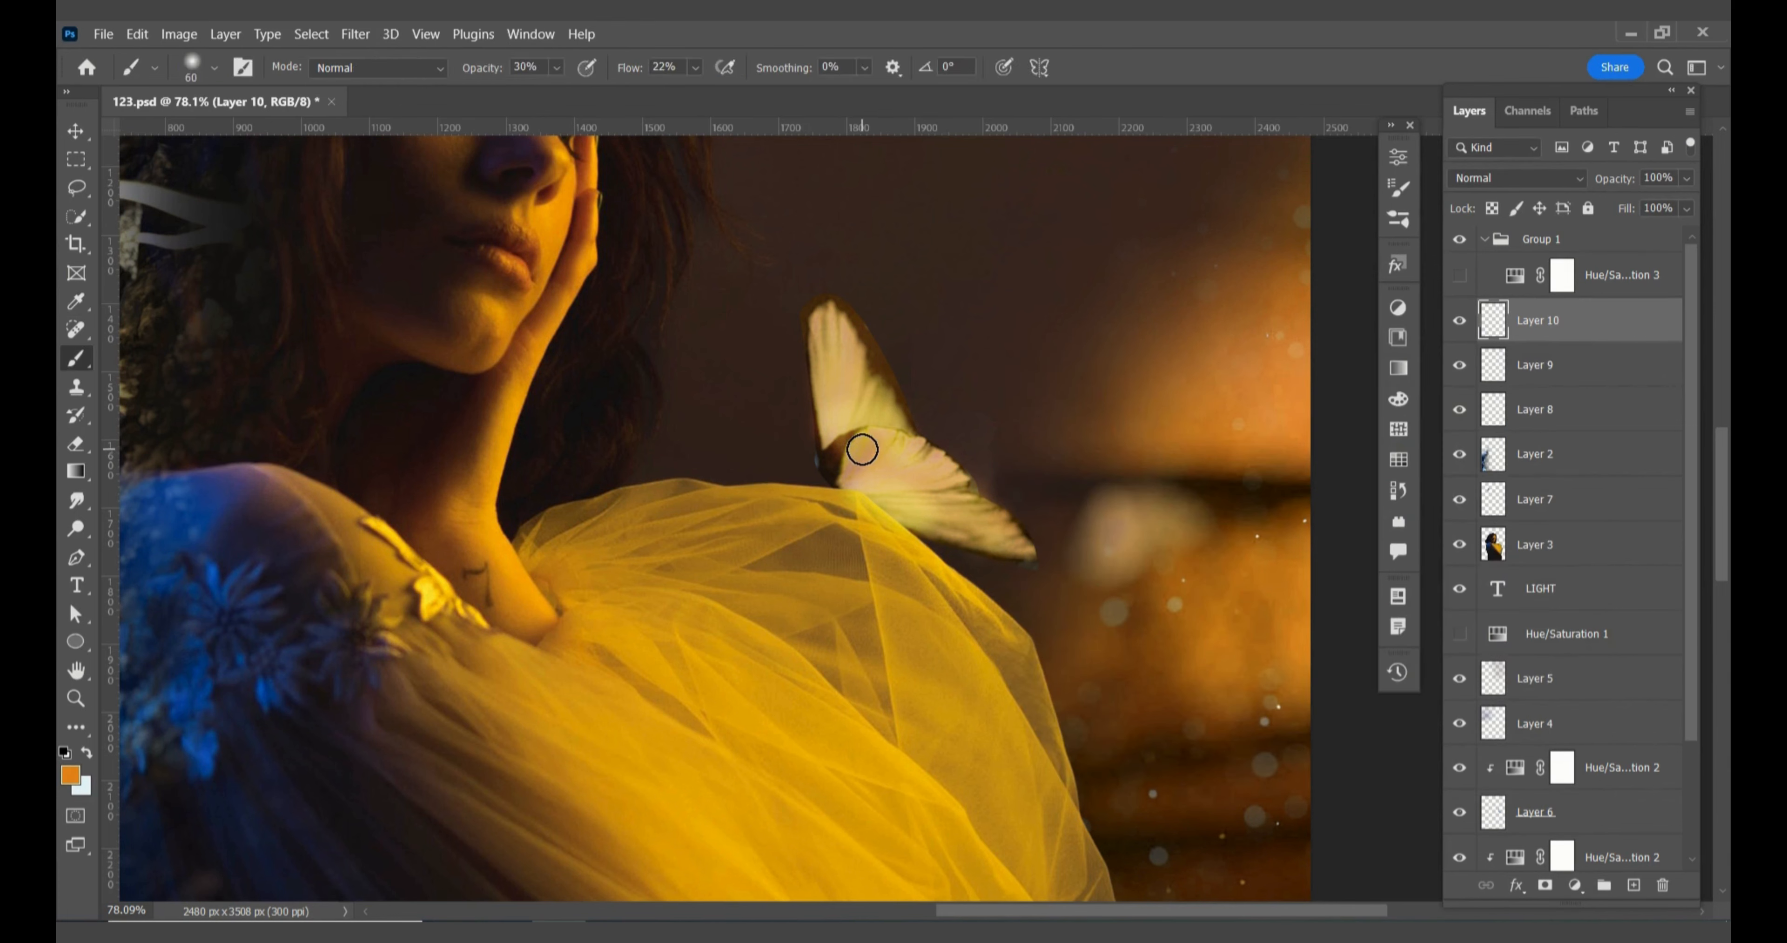
mouse_move(910, 459)
mouse_down()
mouse_move(987, 535)
mouse_move(931, 523)
mouse_move(990, 524)
mouse_move(929, 468)
mouse_move(944, 480)
mouse_move(859, 441)
mouse_move(851, 455)
mouse_move(962, 491)
mouse_move(972, 516)
mouse_move(949, 534)
mouse_move(988, 535)
mouse_move(838, 406)
mouse_move(825, 372)
mouse_move(846, 360)
mouse_move(901, 423)
mouse_move(816, 339)
mouse_move(889, 411)
mouse_up()
click(1540, 179)
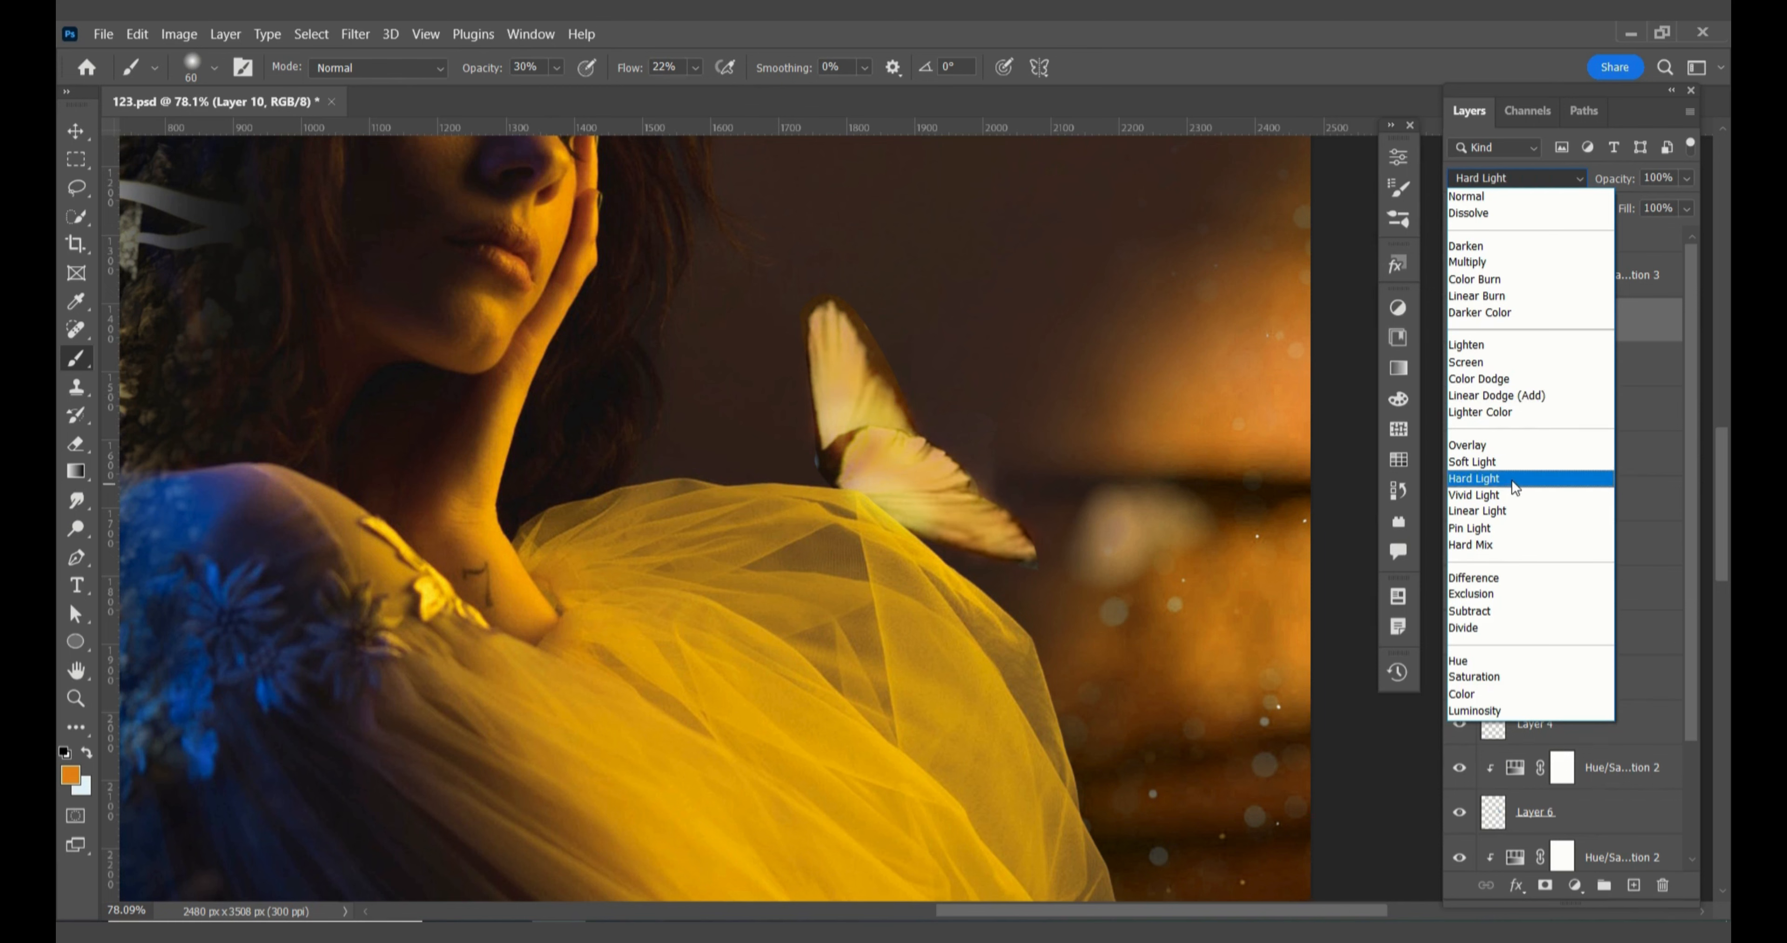
click(1509, 512)
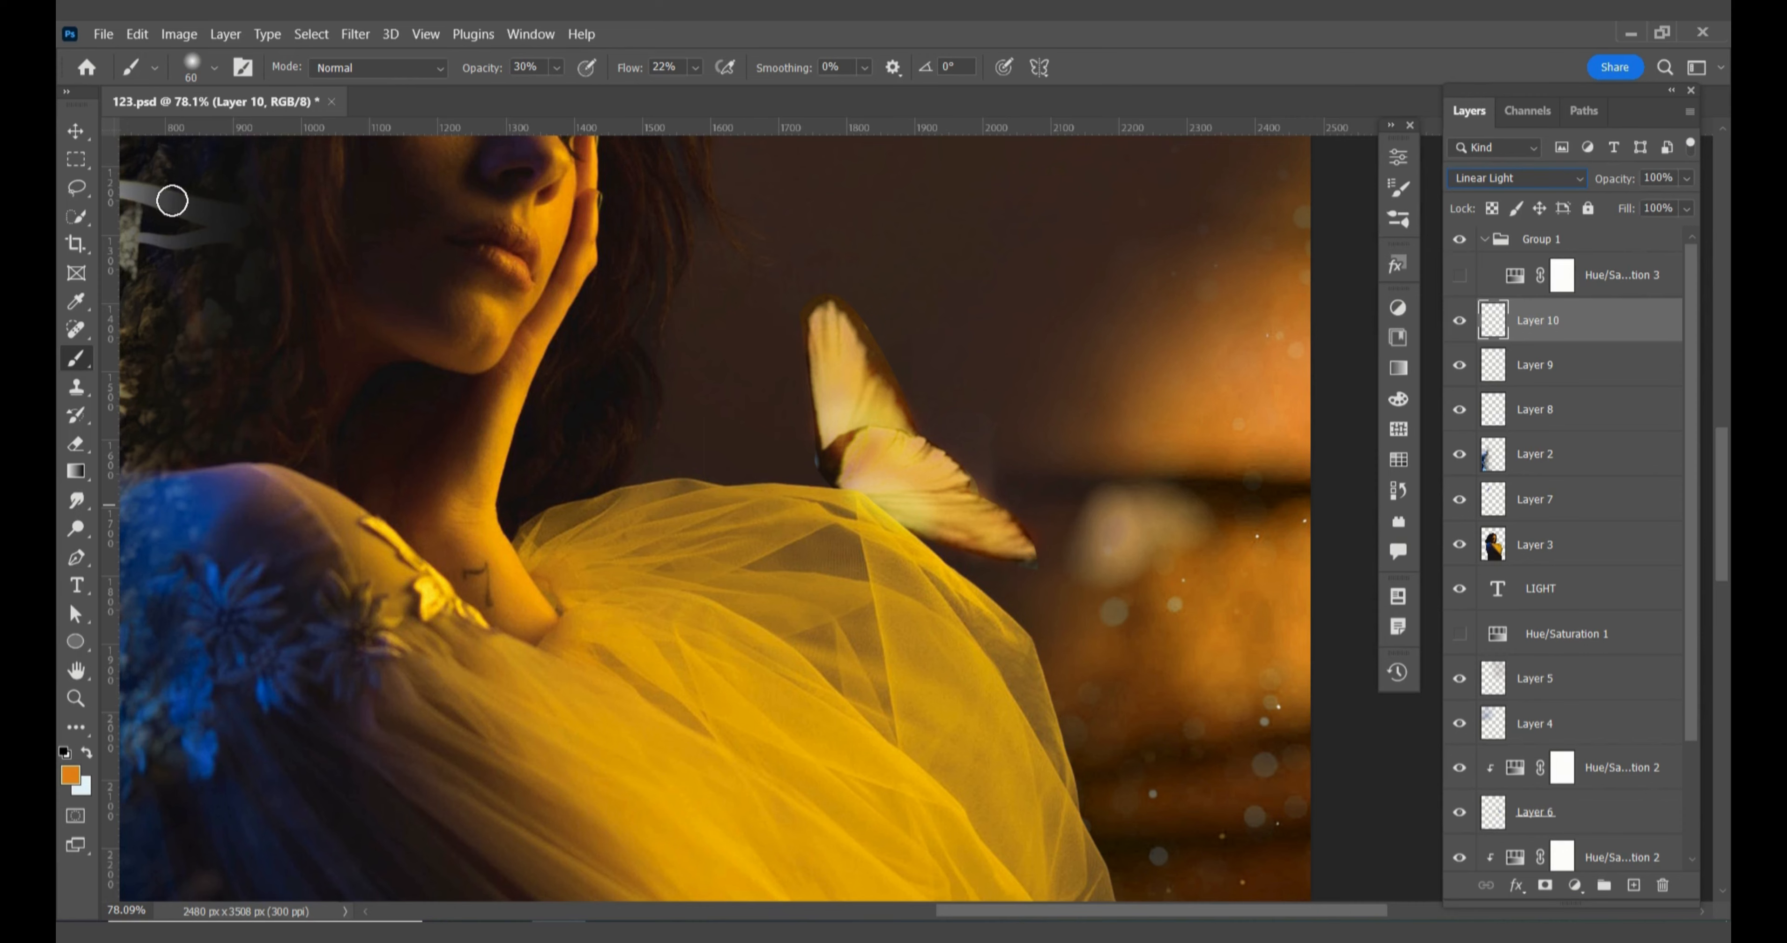
- Deselect all layers and review the painted butterfly within the whole composite
click(76, 130)
scroll(793, 504, down, 5)
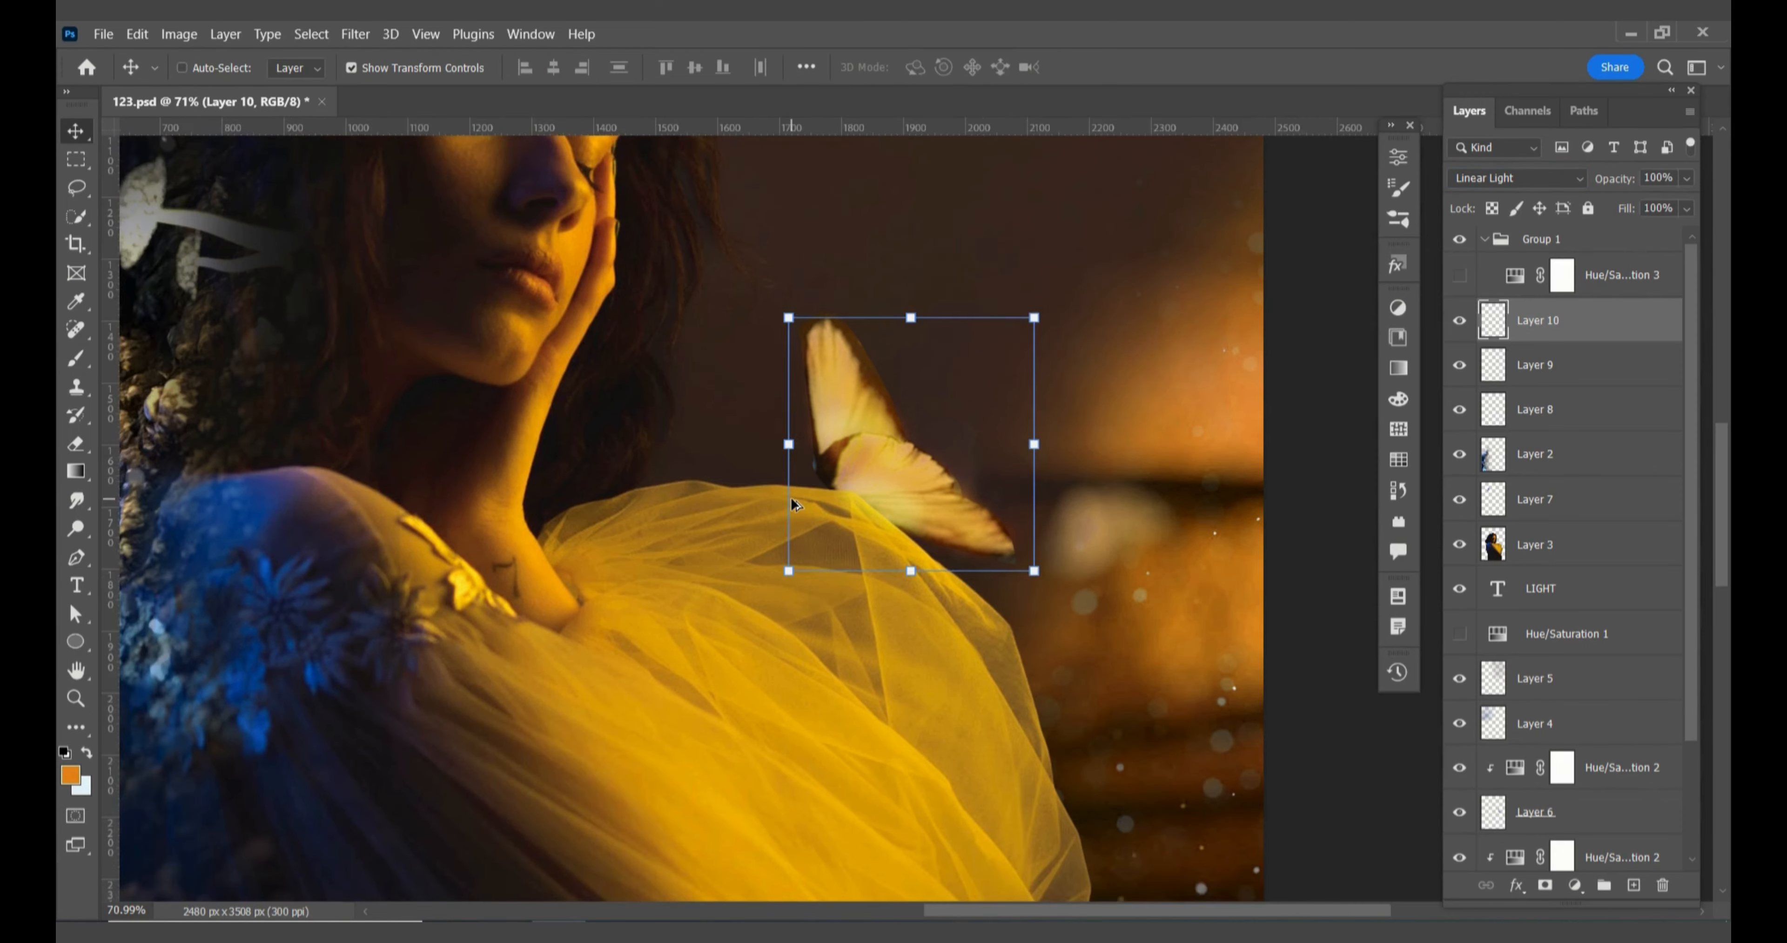
key(shift+alt+n)
click(1275, 541)
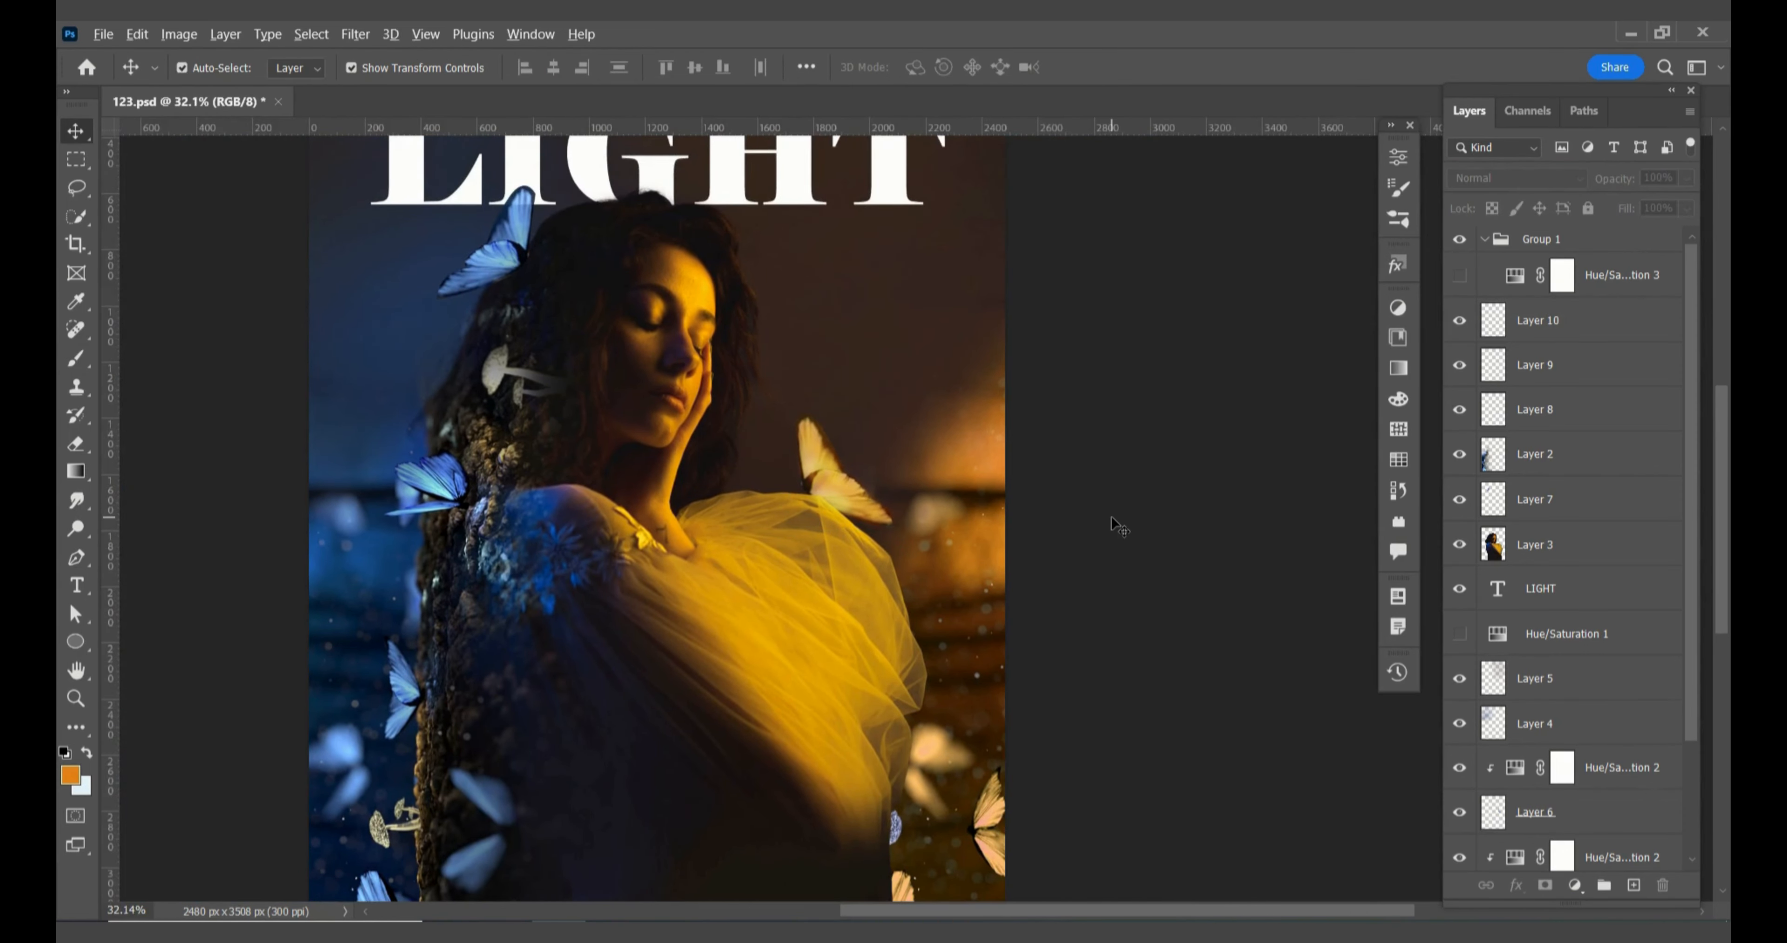
scroll(1111, 517, down, 2)
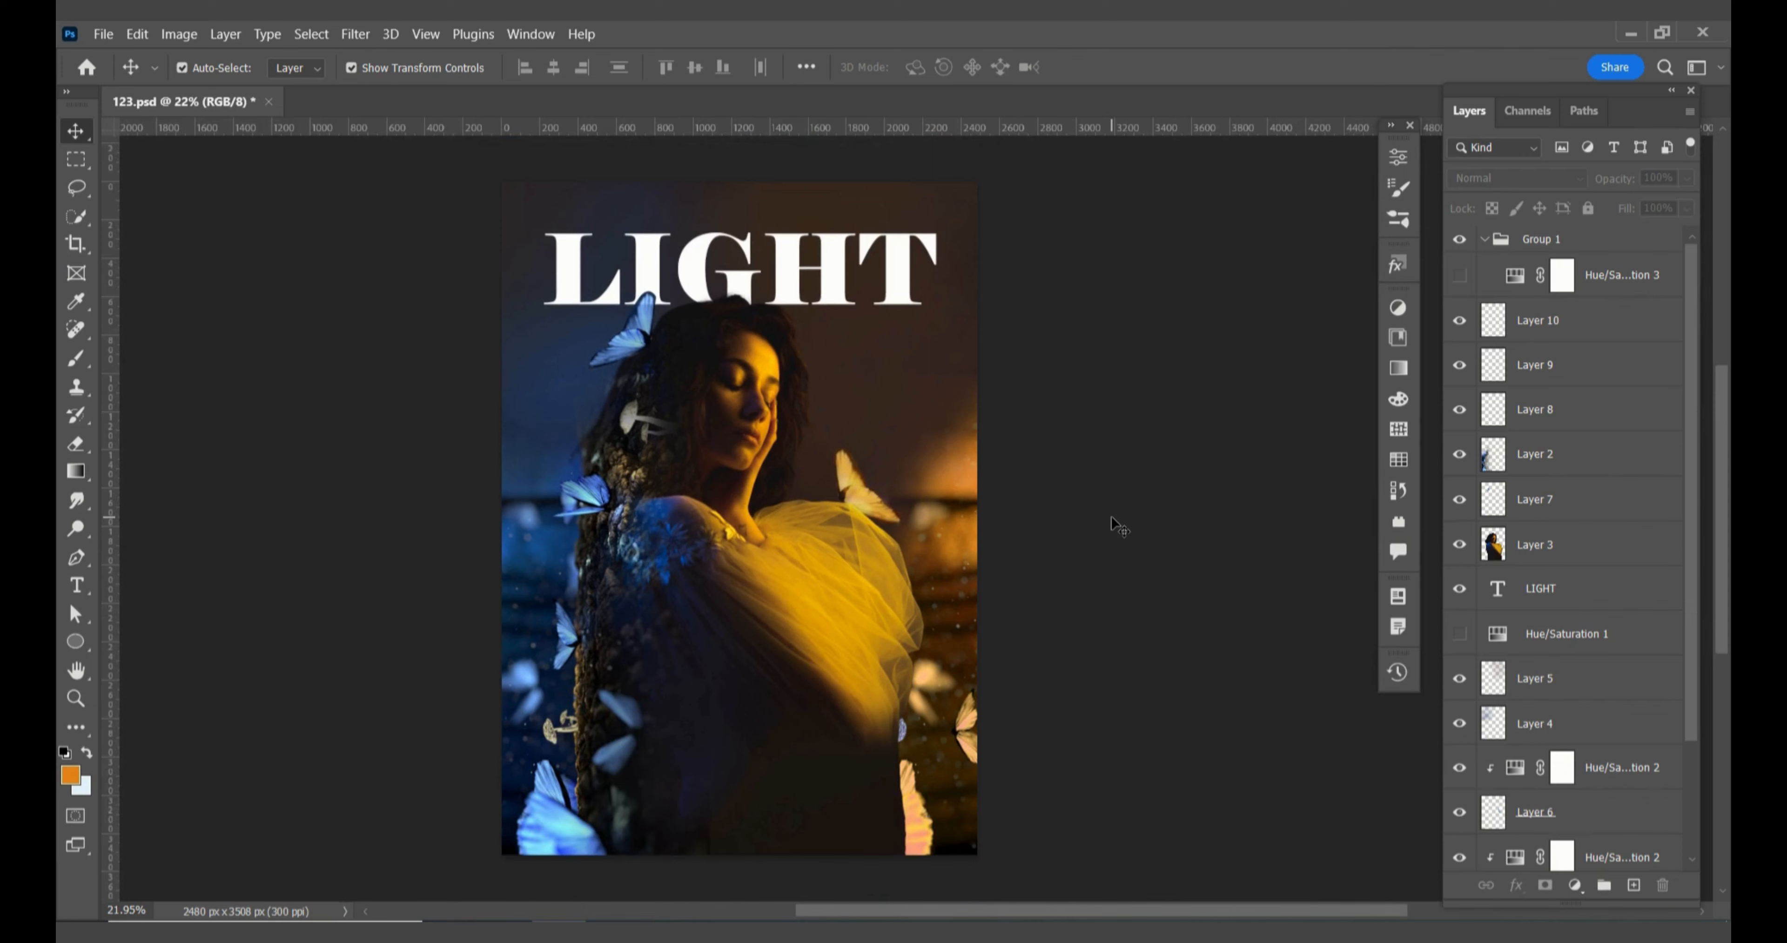